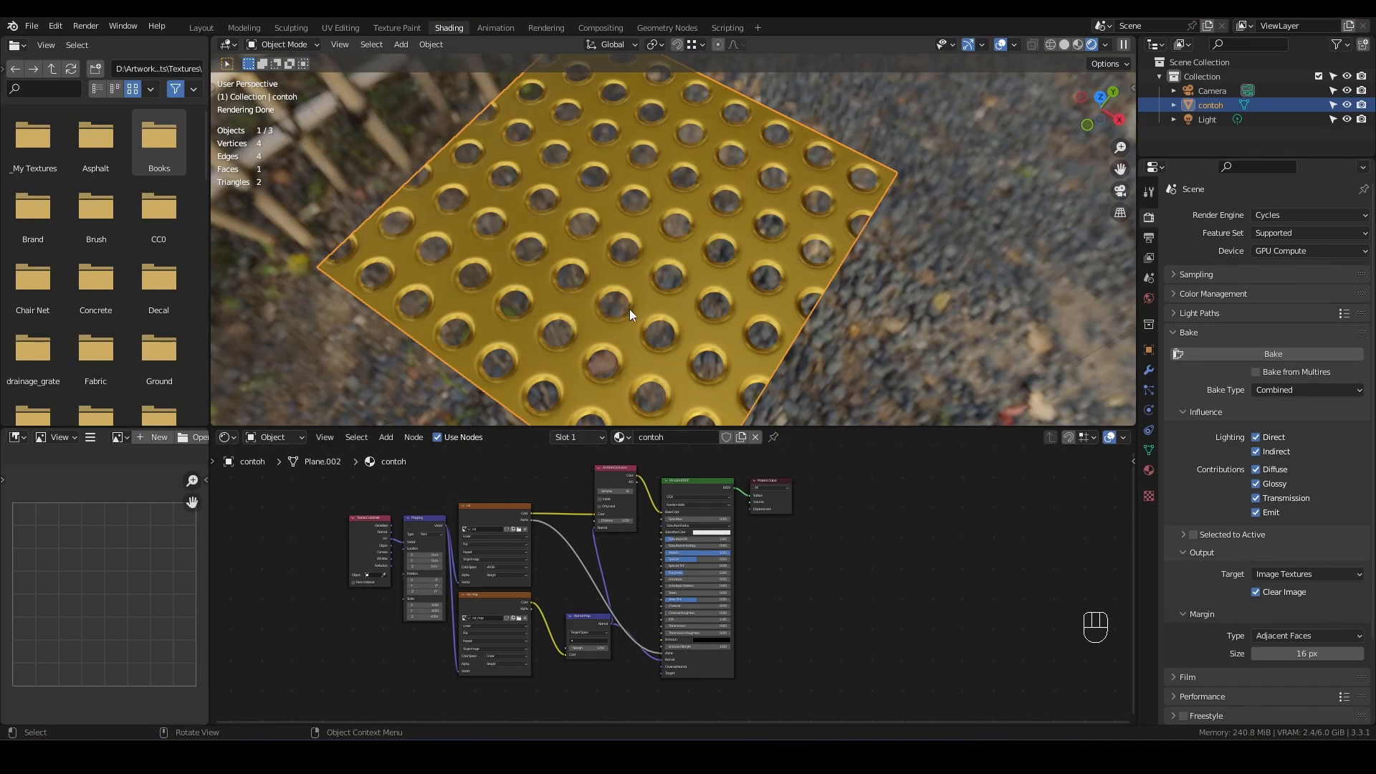
# Switch to the Layout workspace, hide the contoh object and add a plane mesh
pyautogui.click(203, 28)
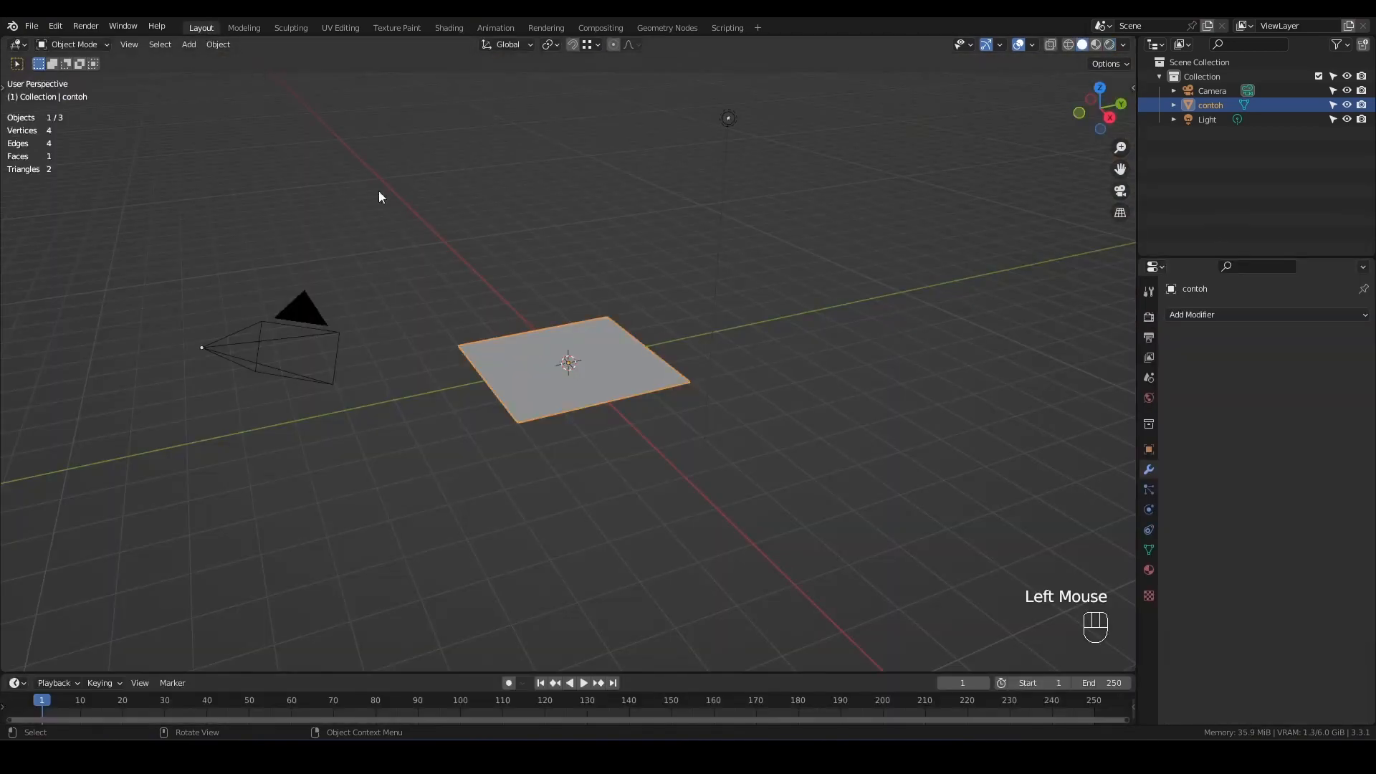
pyautogui.press('h')
pyautogui.hotkey('shift', 'a')
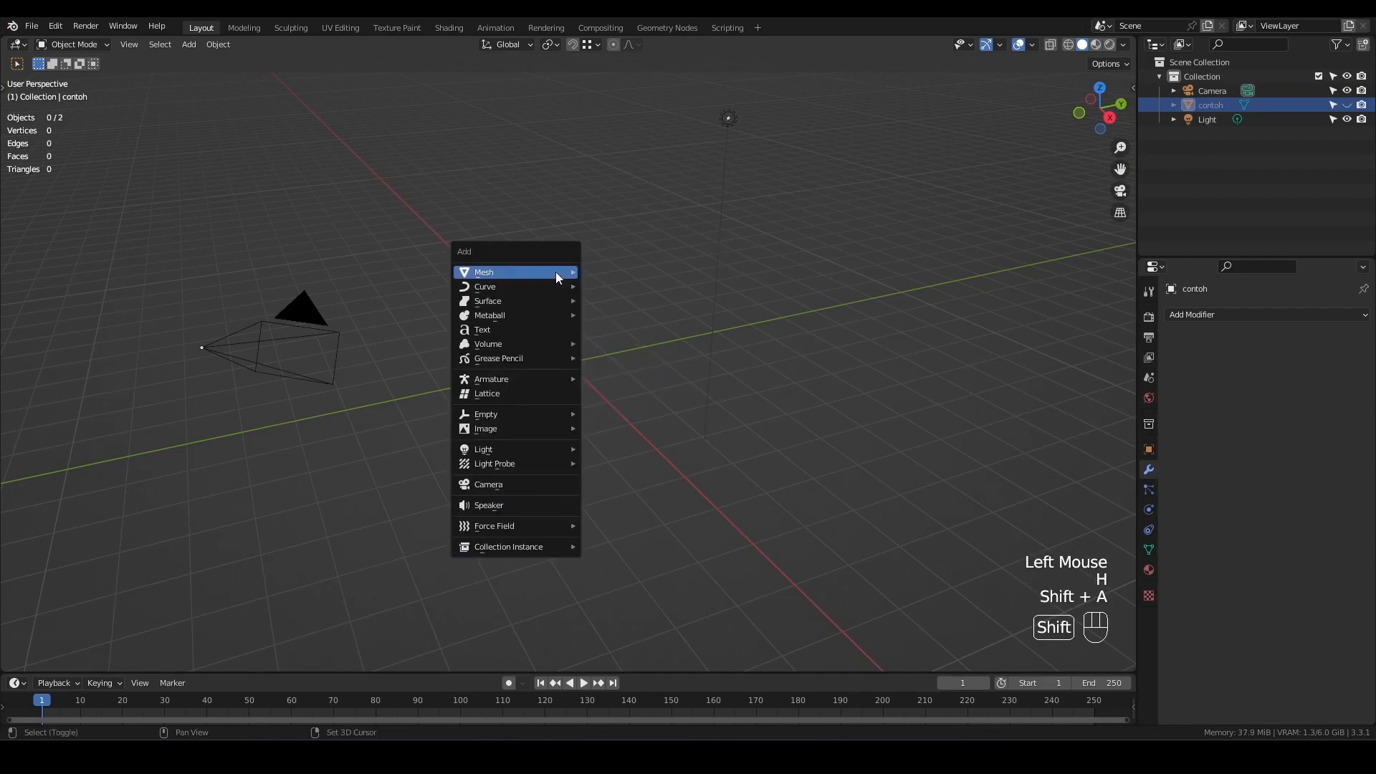
pyautogui.moveTo(556, 272)
pyautogui.click(615, 273)
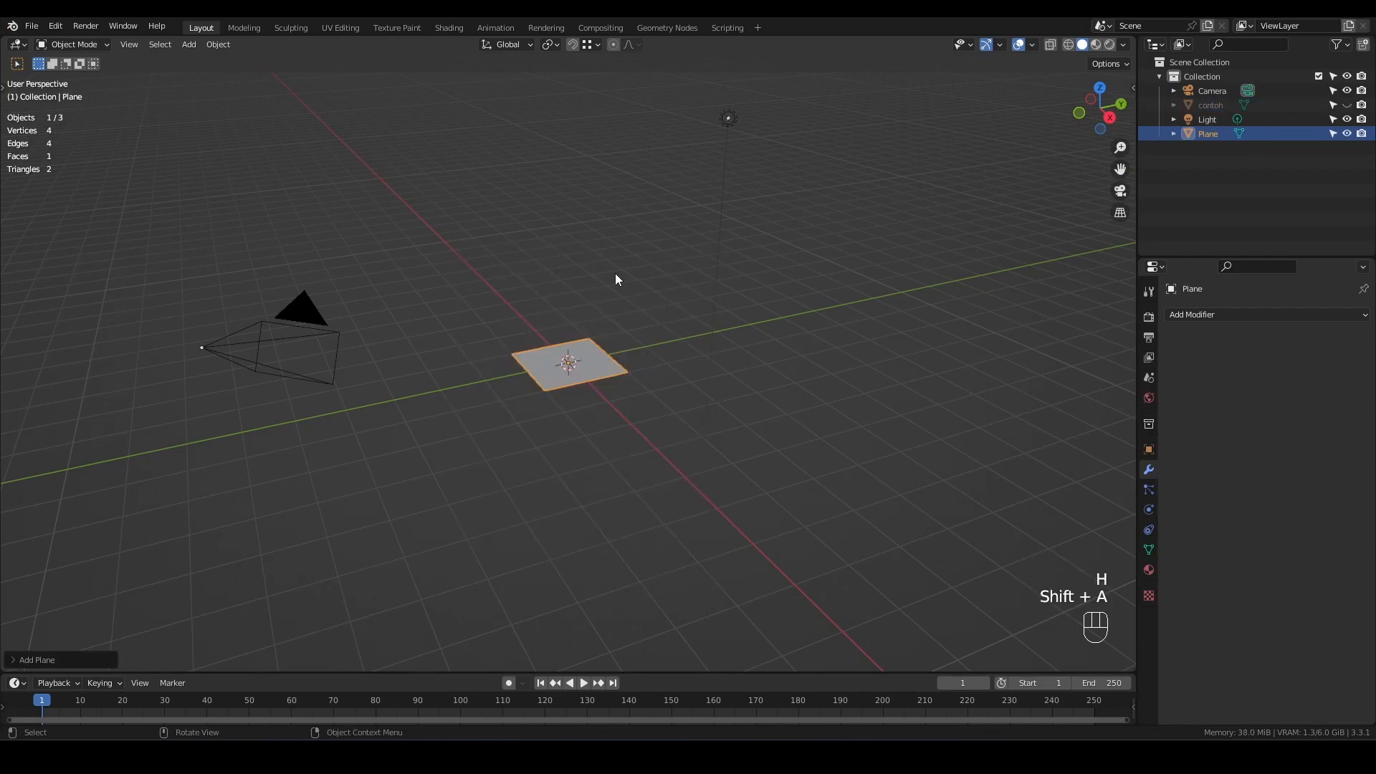
# Divide the plane into a four-by-four grid with three centred loop cuts in each direction, working from the top orthographic view
pyautogui.press('KP_7')
pyautogui.press('KP_5')
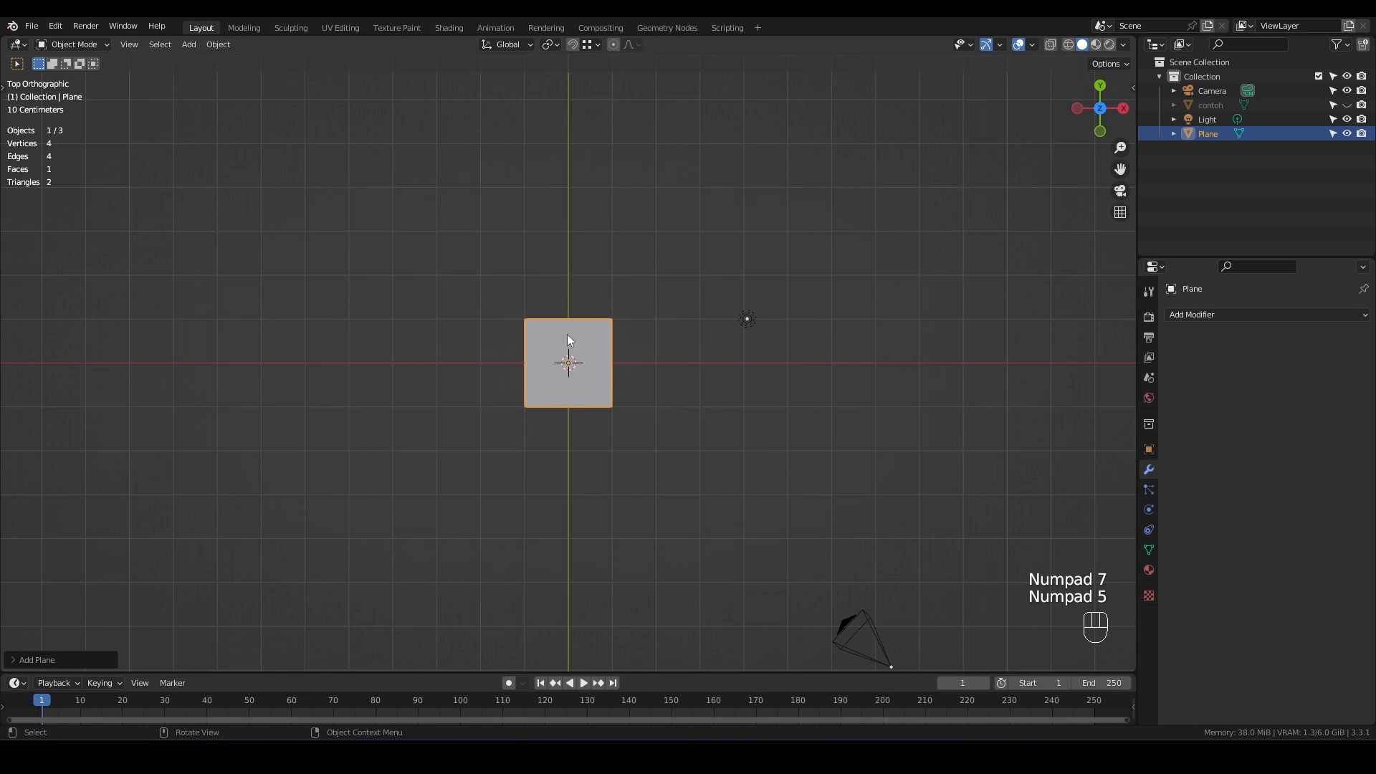
pyautogui.scroll(4, 577, 337)
pyautogui.press('Tab')
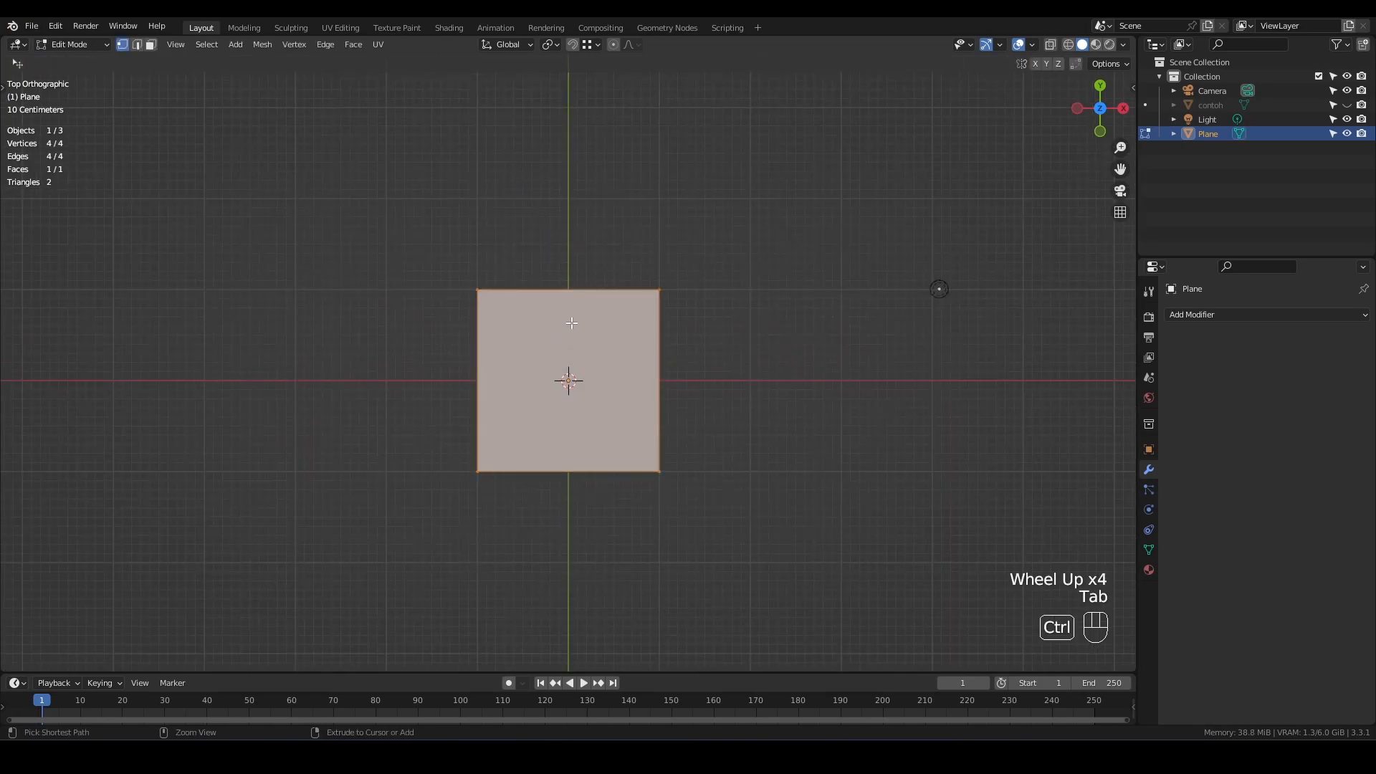
pyautogui.hotkey('ctrl', 'r')
pyautogui.scroll(3, 571, 310)
pyautogui.scroll(-1, 571, 310)
pyautogui.click(571, 310)
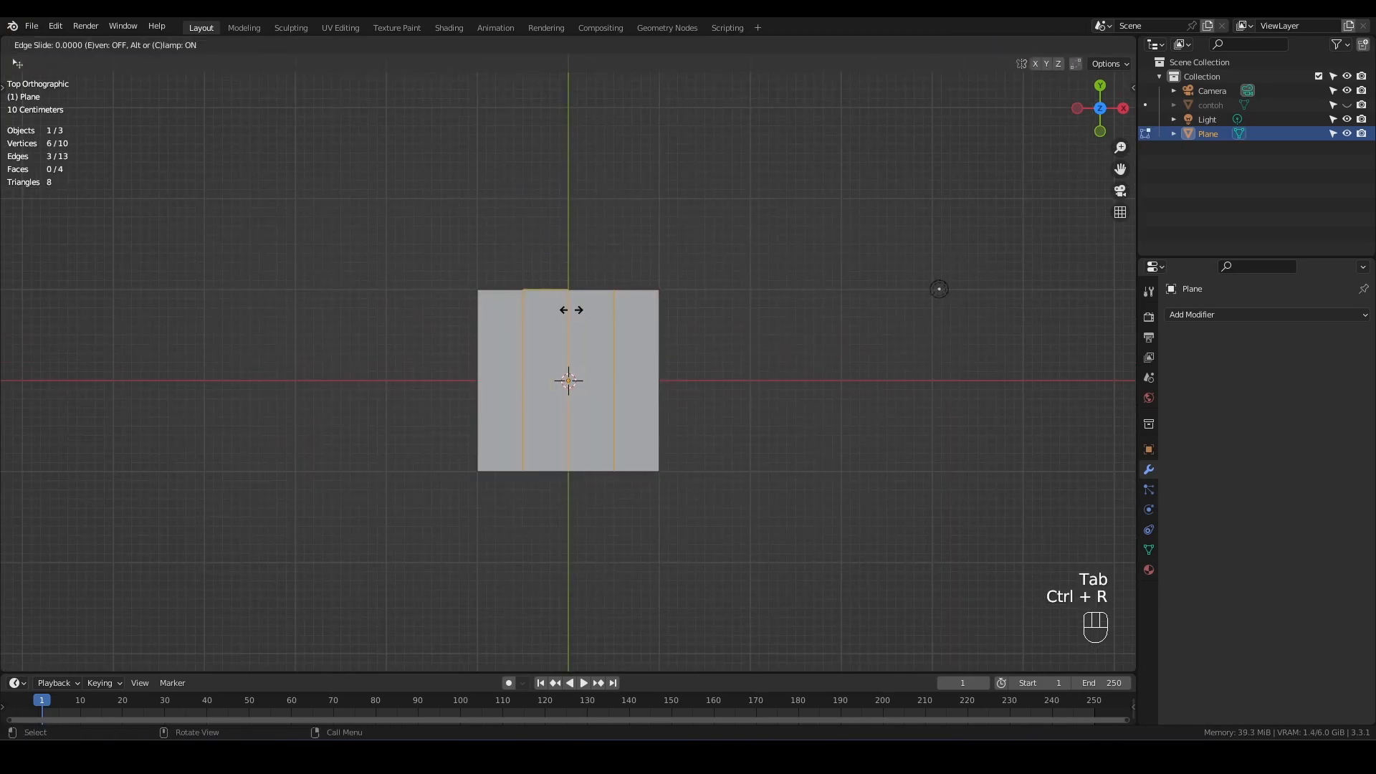
pyautogui.rightClick(571, 309)
pyautogui.hotkey('ctrl', 'r')
pyautogui.click(500, 387)
pyautogui.rightClick(569, 378)
# Select the four central faces of the grid and try rounding them with To Sphere
pyautogui.press('3')
pyautogui.click(559, 379)
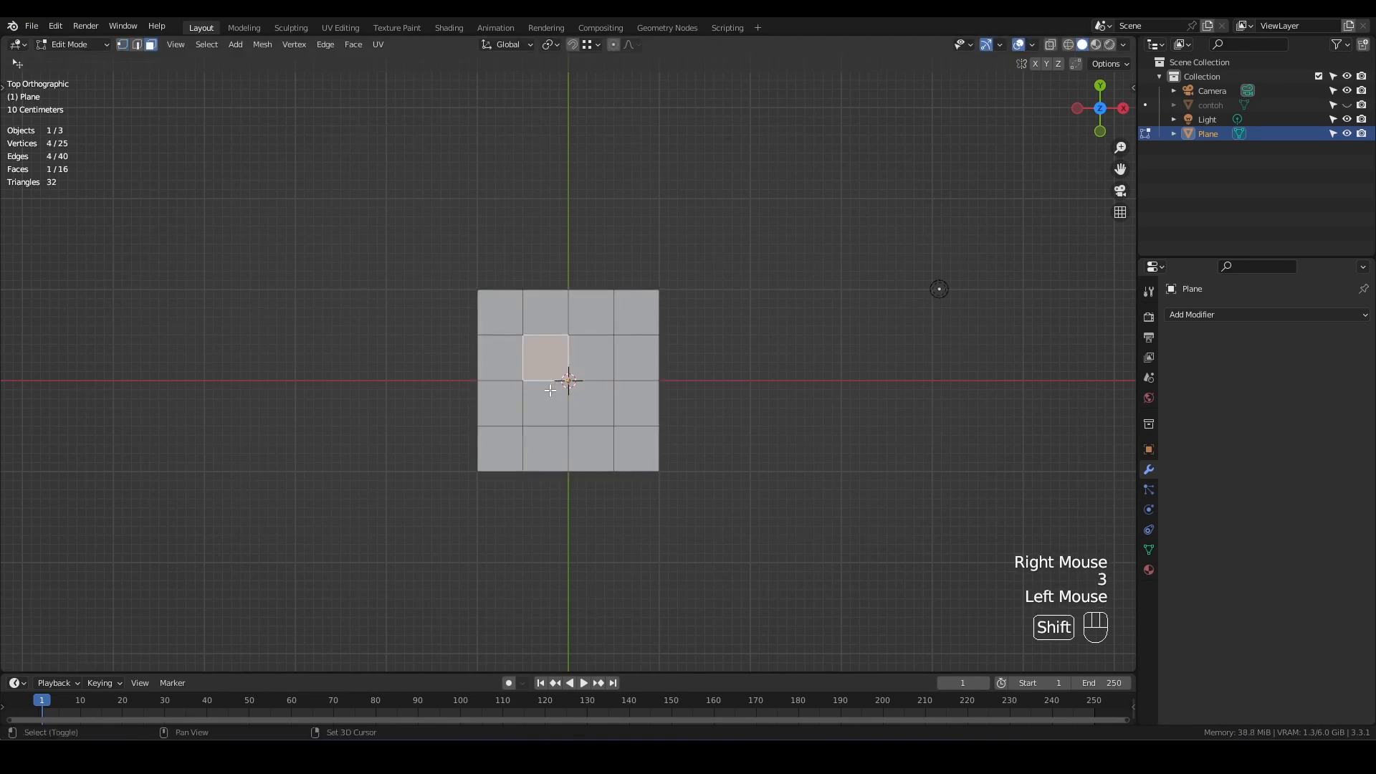
pyautogui.keyDown('shift'); pyautogui.click(550, 389); pyautogui.keyUp('shift')
pyautogui.keyDown('shift'); pyautogui.click(584, 402); pyautogui.keyUp('shift')
pyautogui.keyDown('shift'); pyautogui.click(590, 361); pyautogui.keyUp('shift')
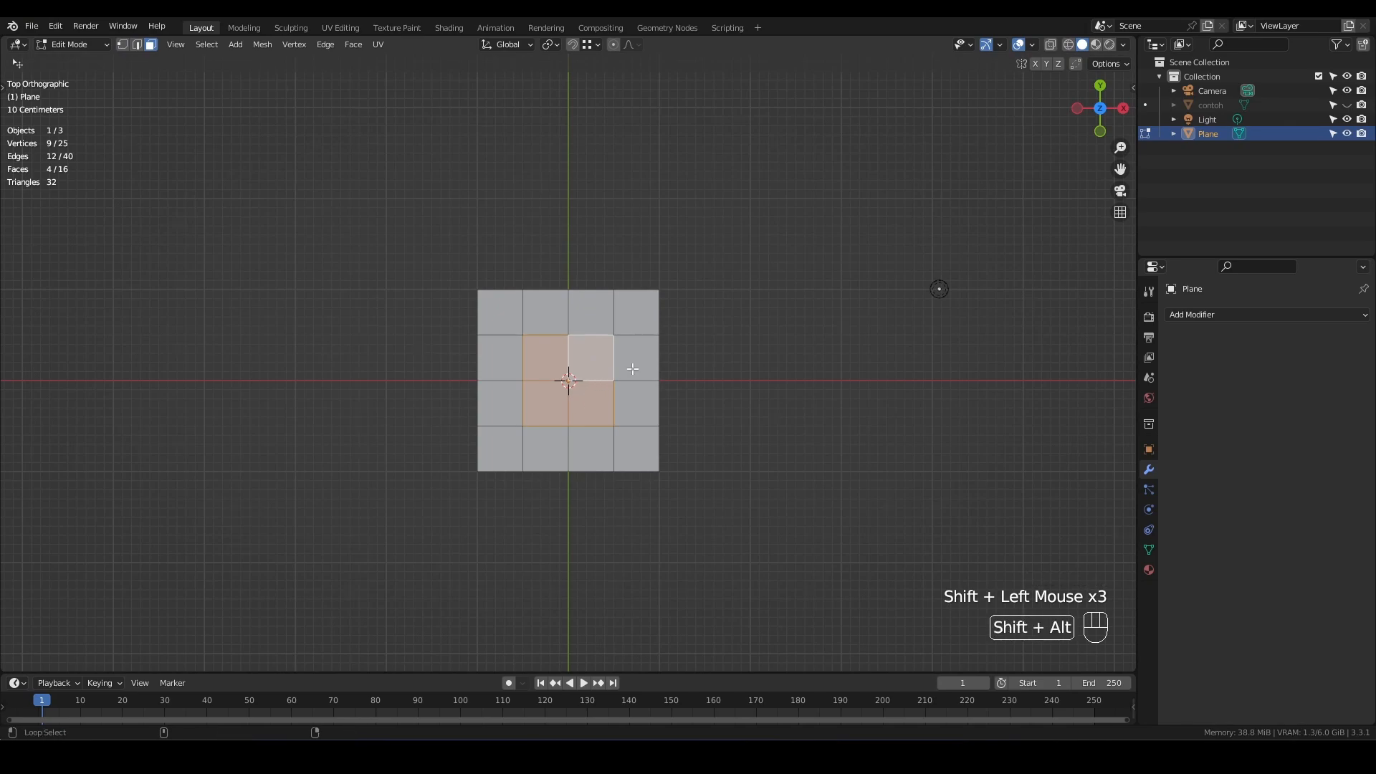
pyautogui.hotkey('shift', 'alt', 's')
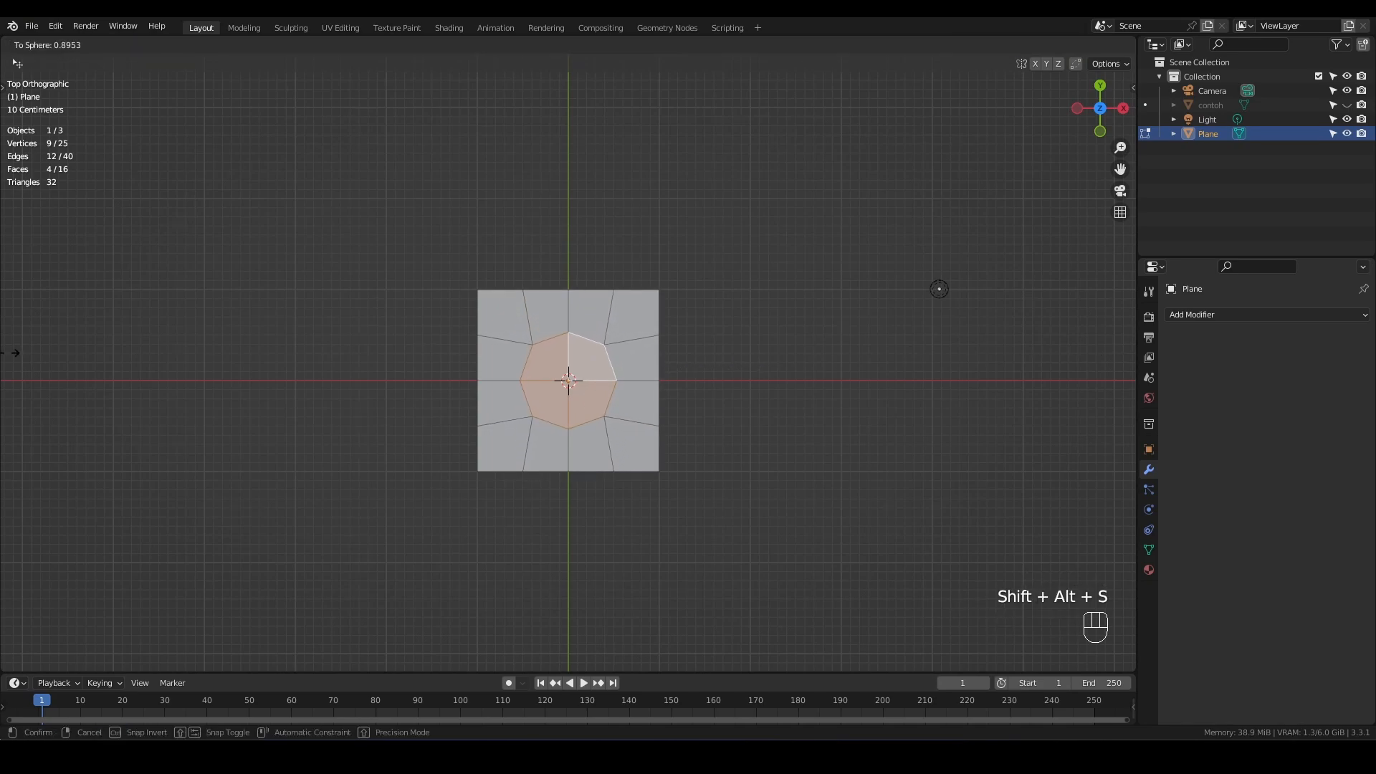
pyautogui.rightClick(16, 353)
# Search the add-on preferences for "loop" to check whether the LoopTools add-on is enabled
pyautogui.click(55, 26)
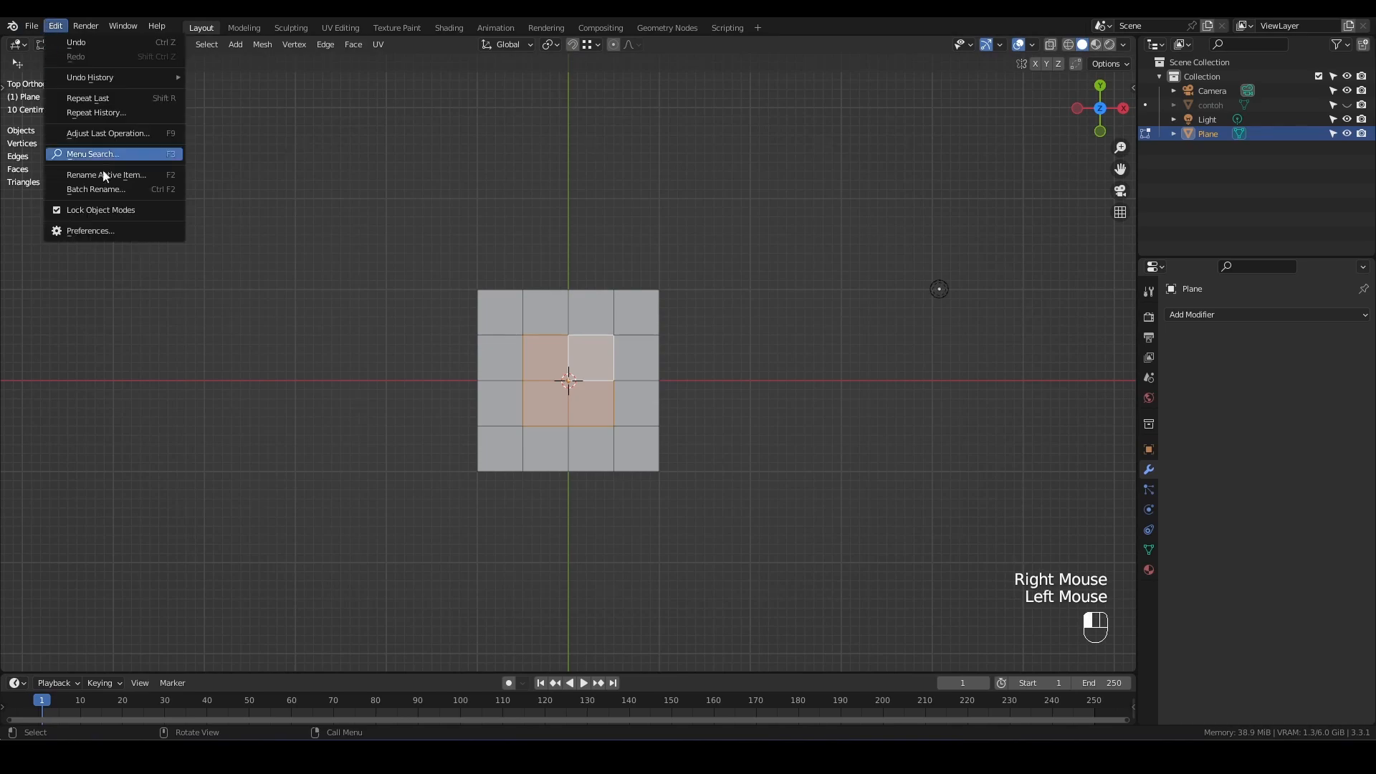
pyautogui.click(106, 230)
pyautogui.click(397, 77)
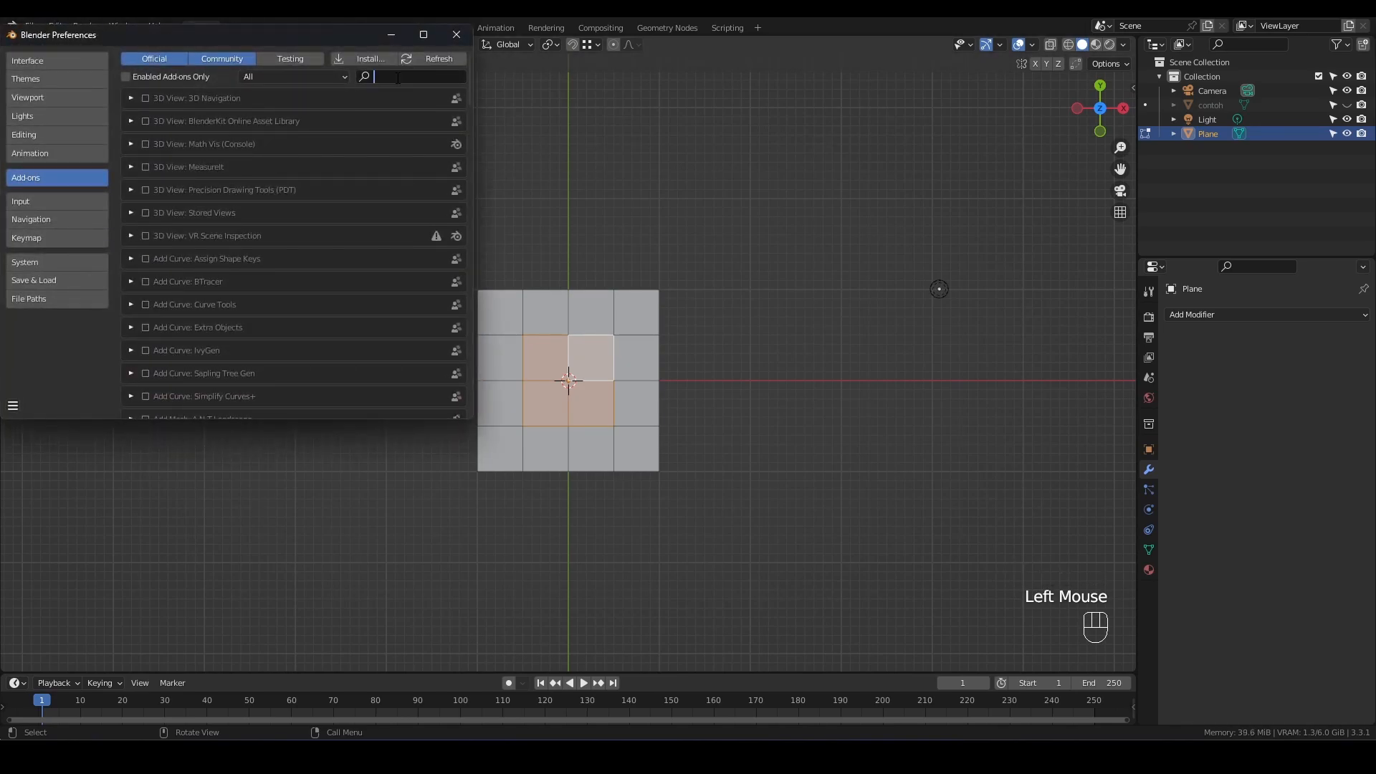
pyautogui.write('loop')
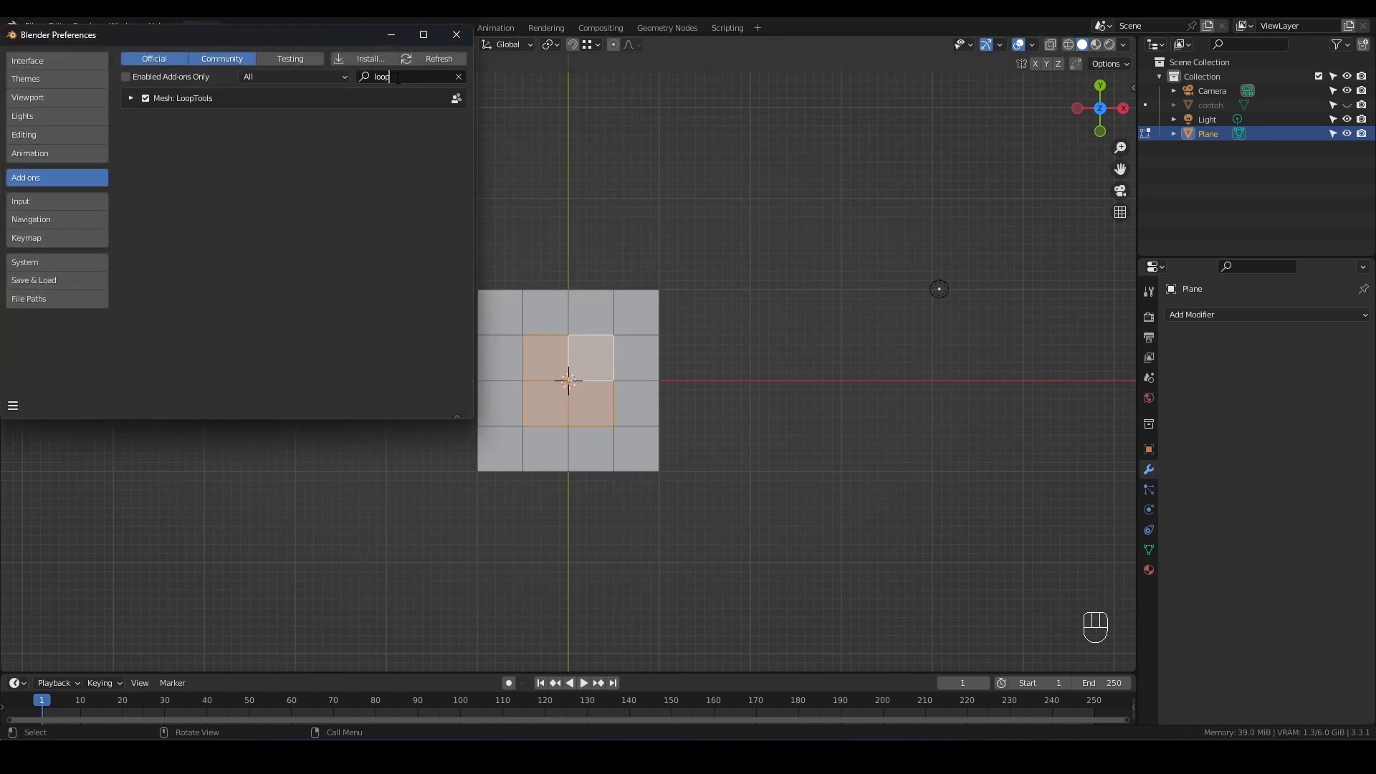
pyautogui.click(457, 35)
# Shape the four selected central faces into a circle with LoopTools Circle
pyautogui.rightClick(601, 267)
pyautogui.moveTo(619, 250)
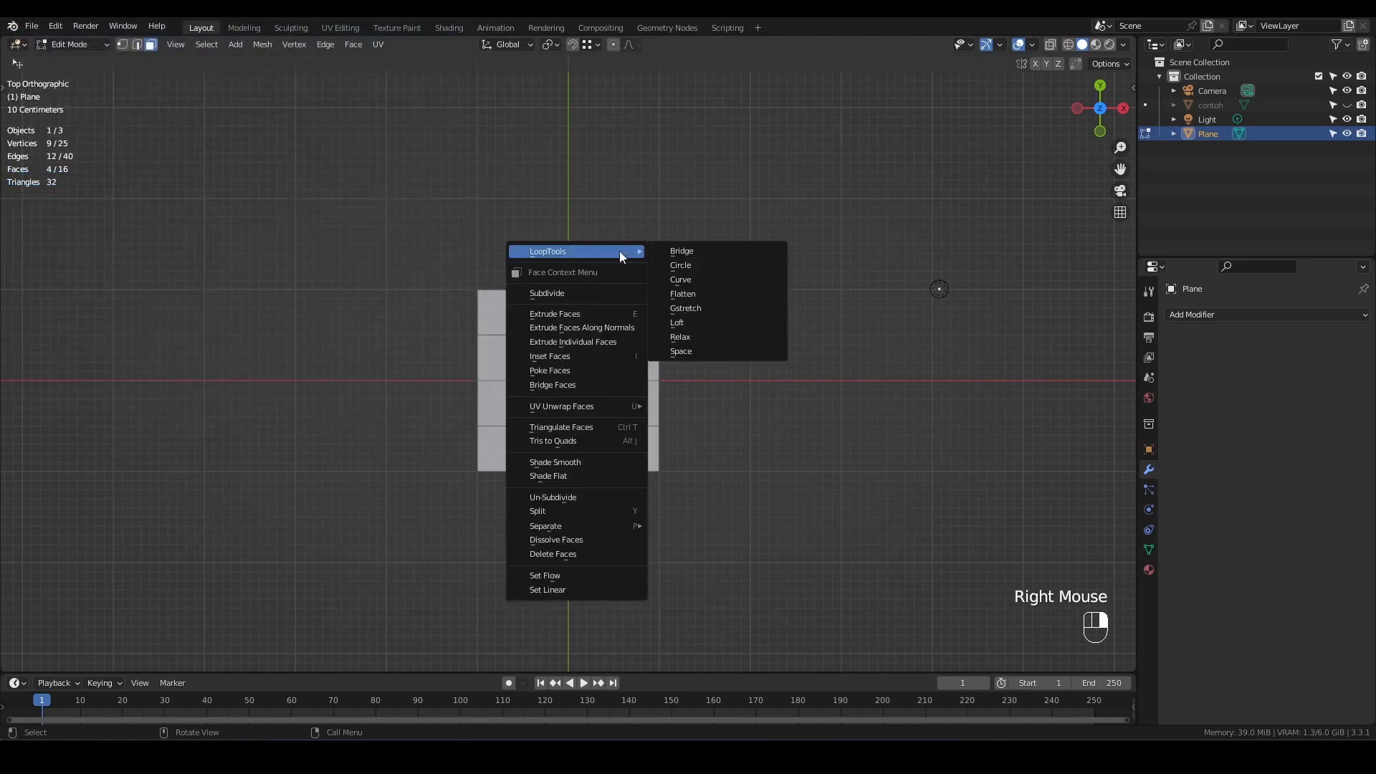
pyautogui.click(684, 267)
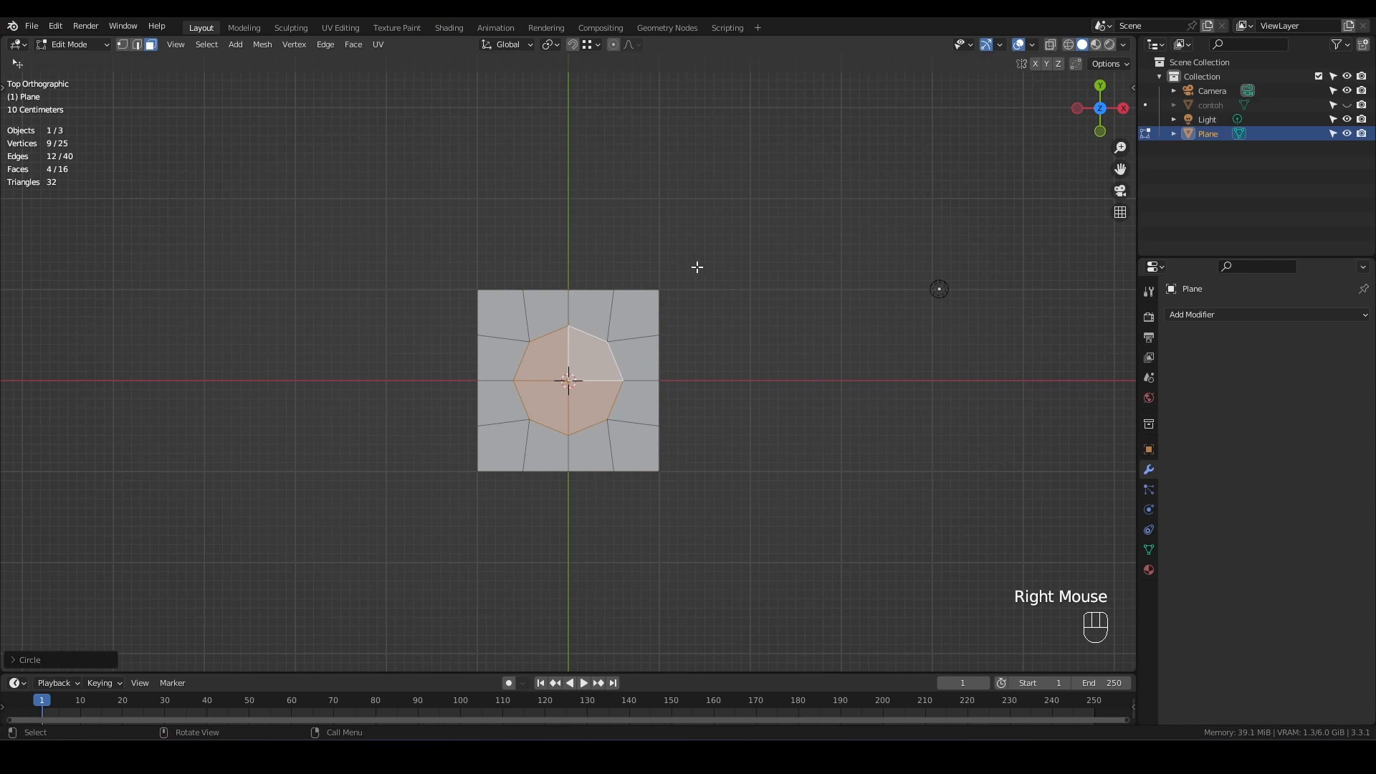
# Inset the central circular faces with a thickness of 15 cm and a depth of -15 cm
pyautogui.scroll(2, 645, 355)
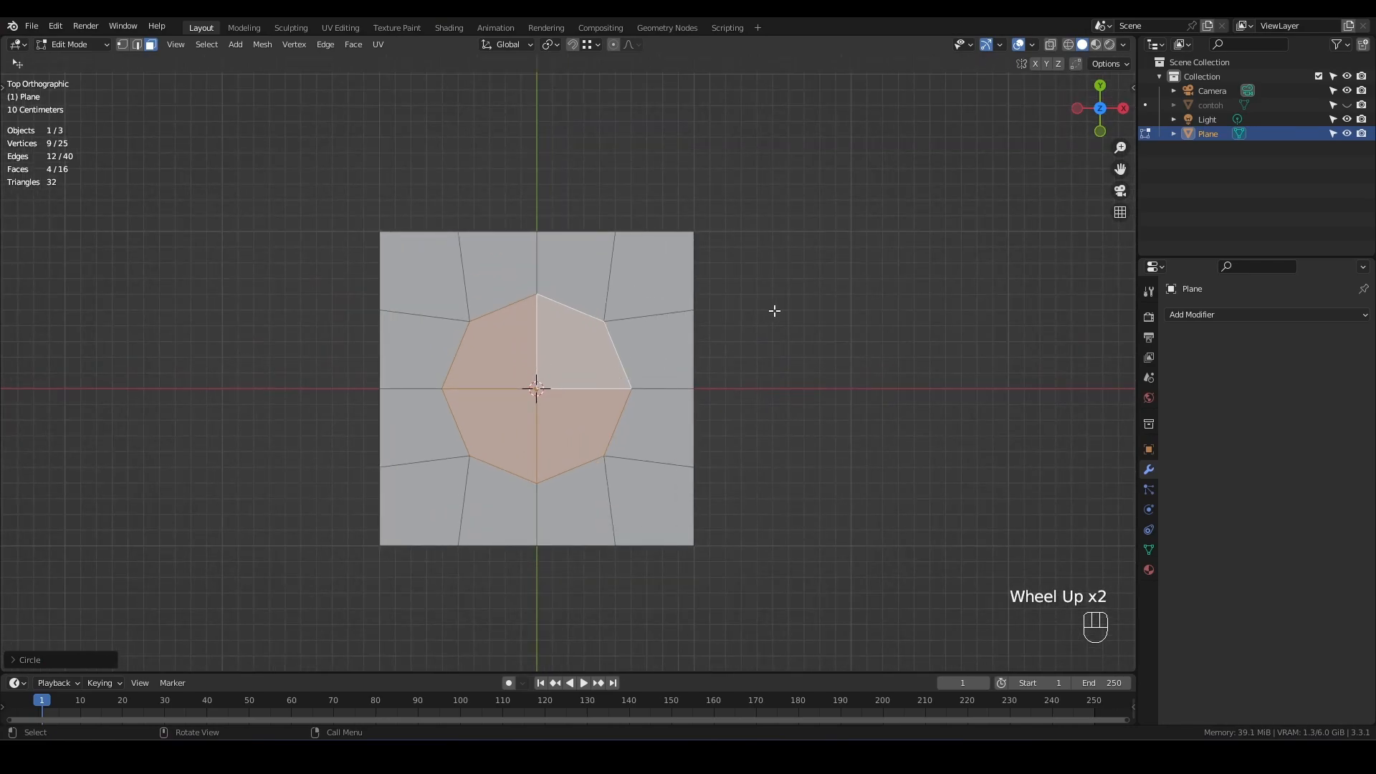
pyautogui.press('i')
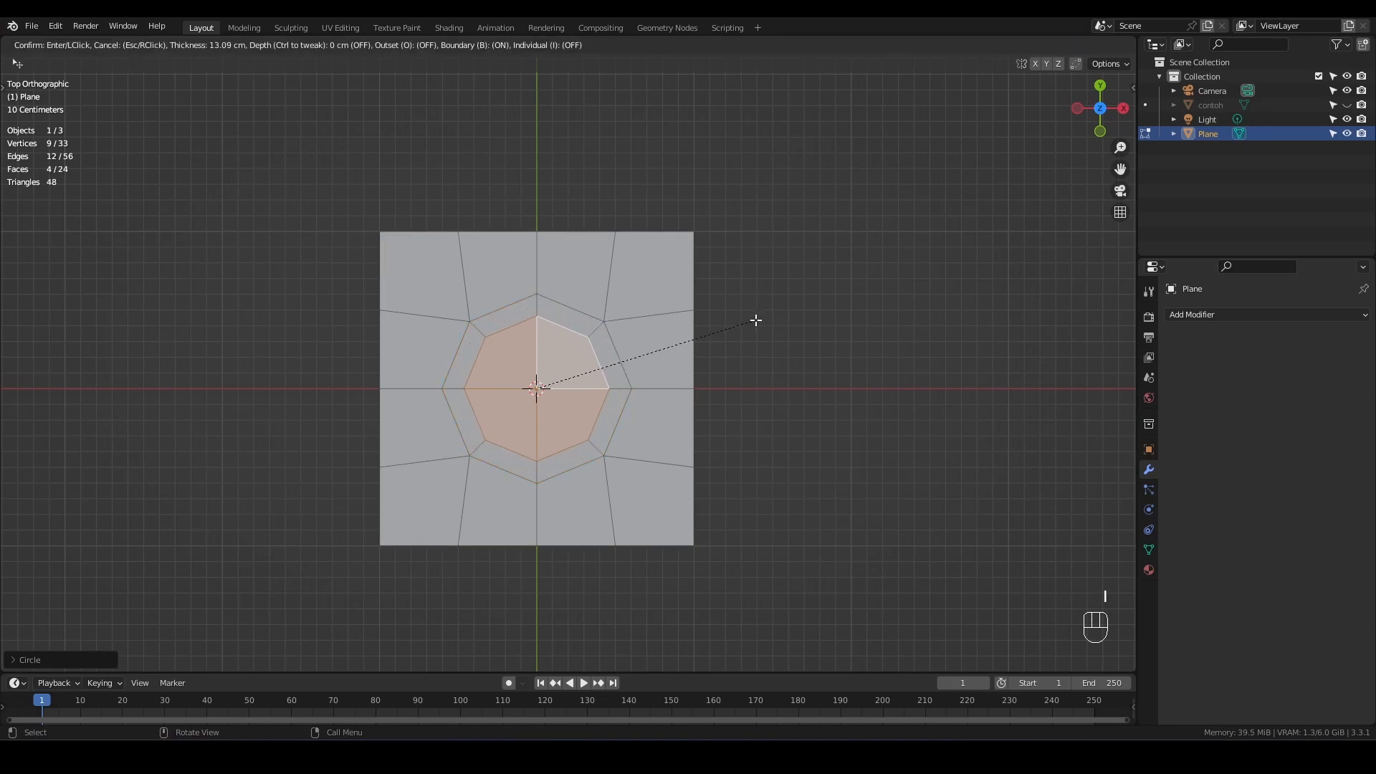
pyautogui.press('KP_1')
pyautogui.press('KP_5')
pyautogui.press('KP_Enter')
pyautogui.moveTo(731, 335); pyautogui.dragTo(660, 202, button='middle')
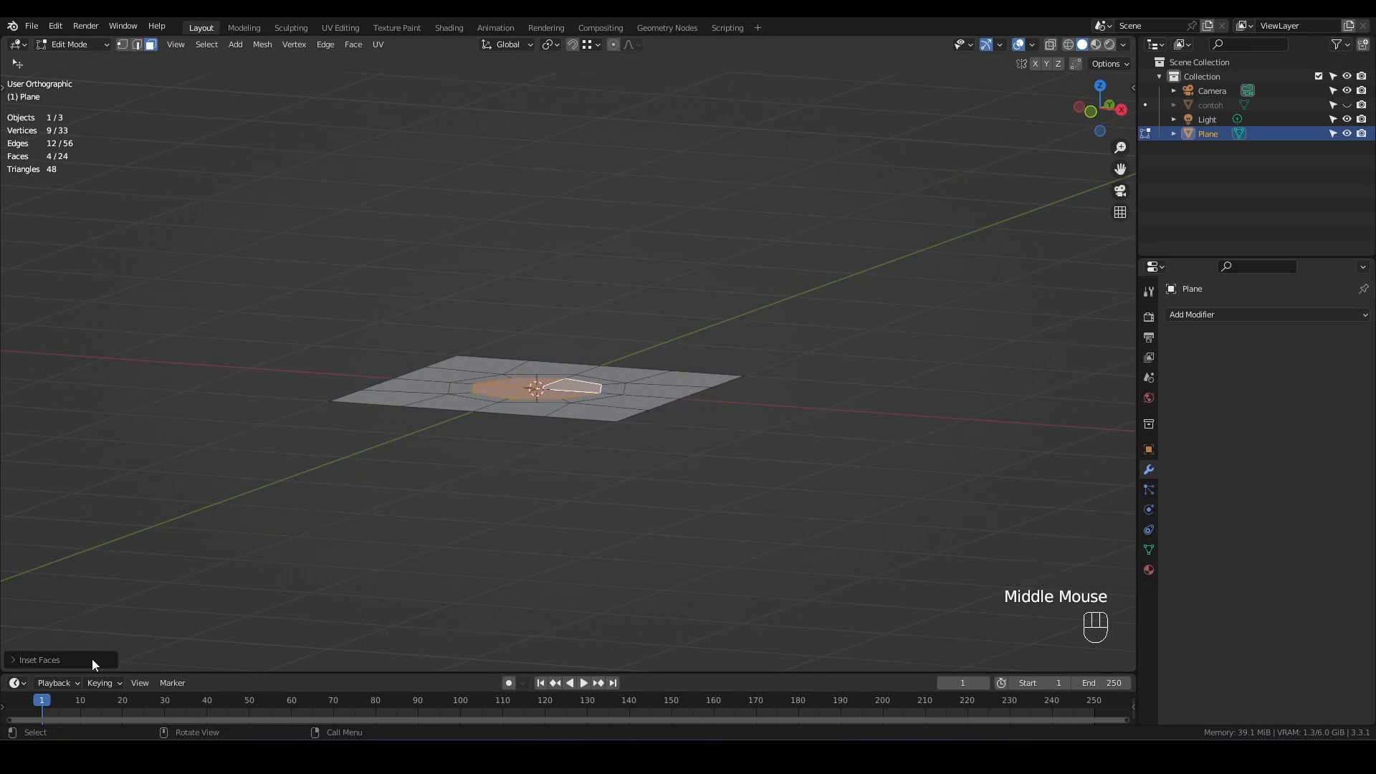
pyautogui.click(93, 659)
pyautogui.doubleClick(140, 593)
pyautogui.write('-15')
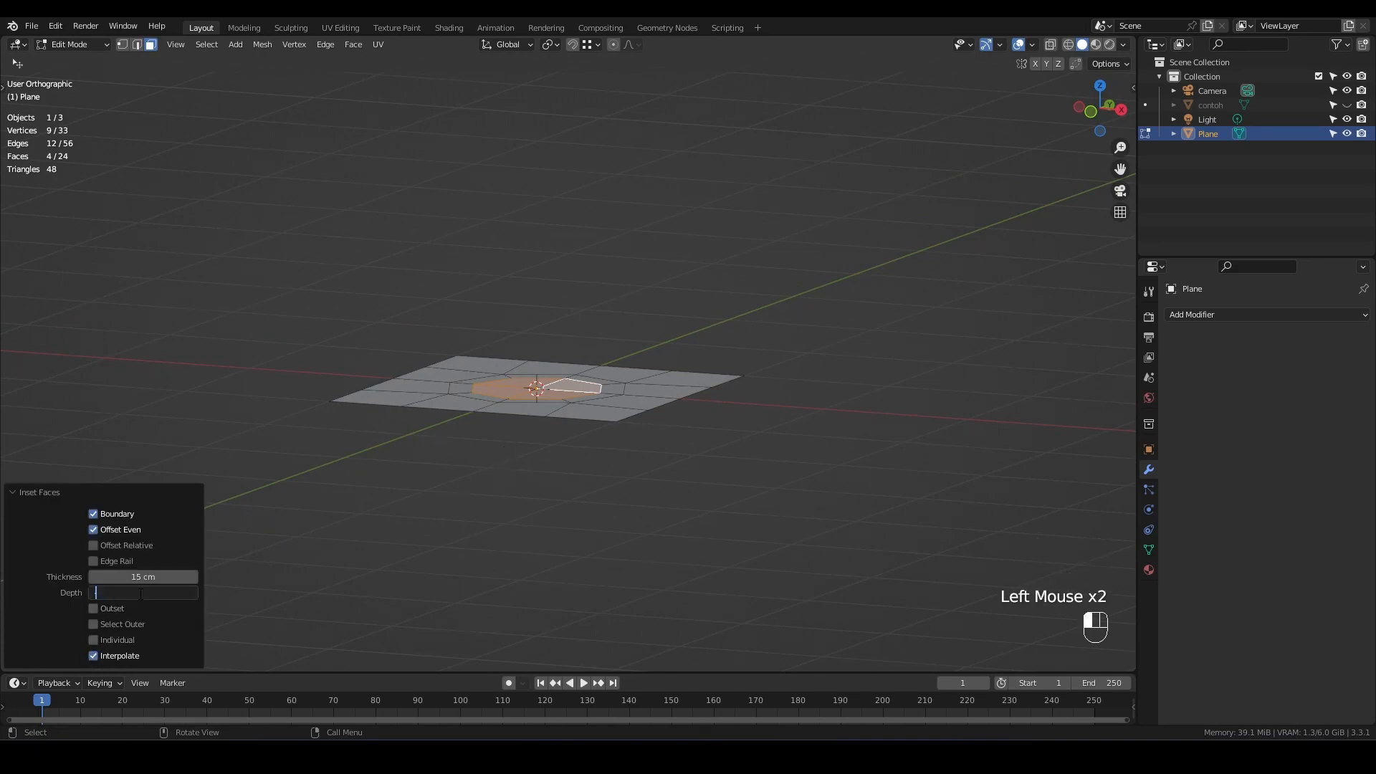
pyautogui.press('Return')
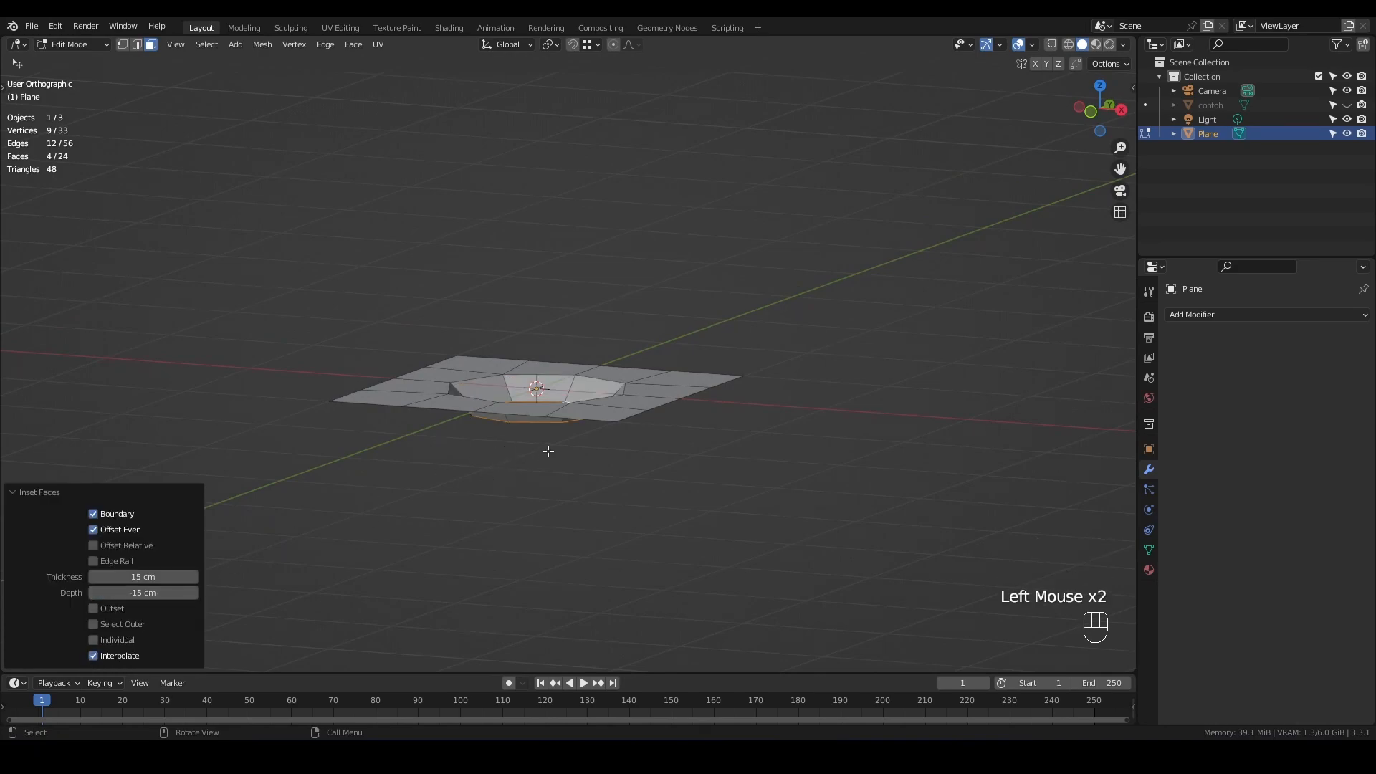
# Delete the four inset faces at the bottom of the recess to open a hole
pyautogui.moveTo(488, 392); pyautogui.dragTo(1053, 281, button='middle')
pyautogui.scroll(2, 489, 392)
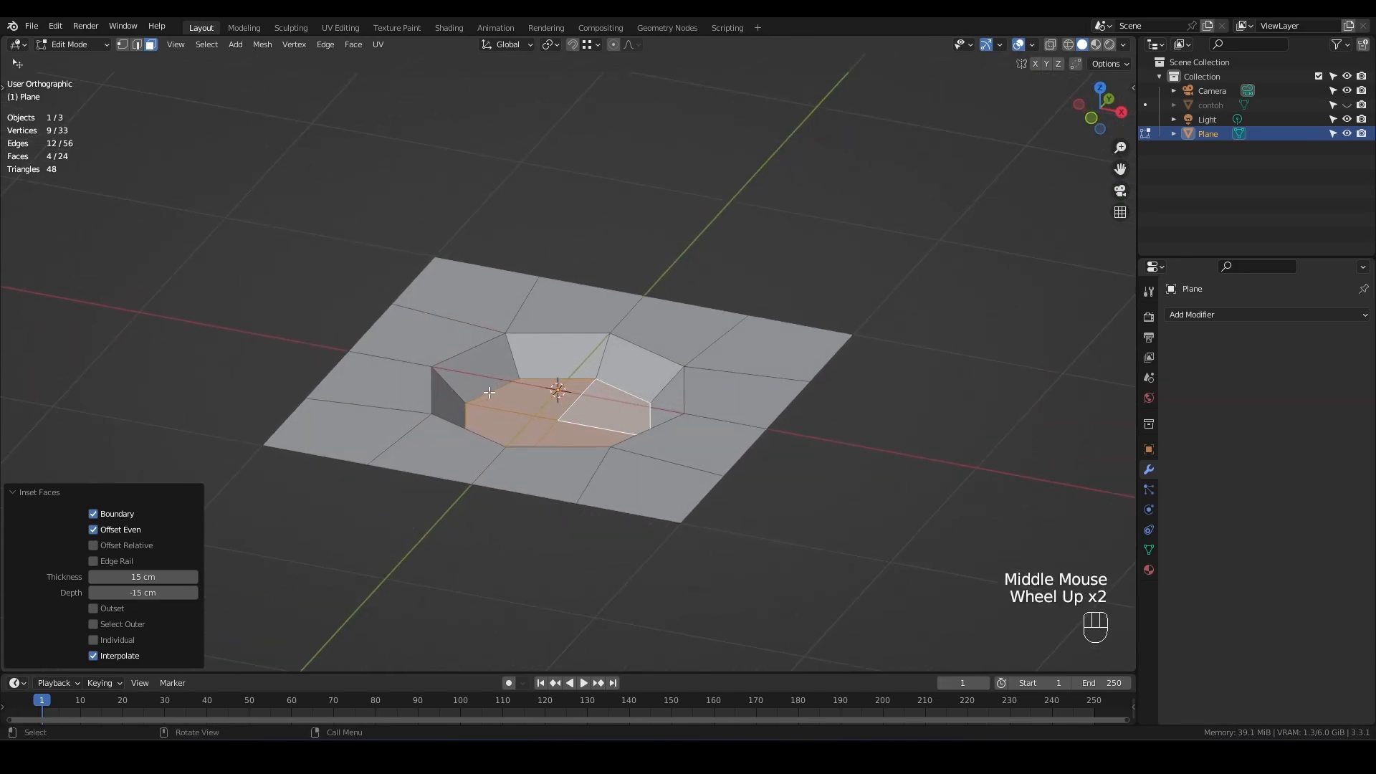
pyautogui.scroll(1, 489, 392)
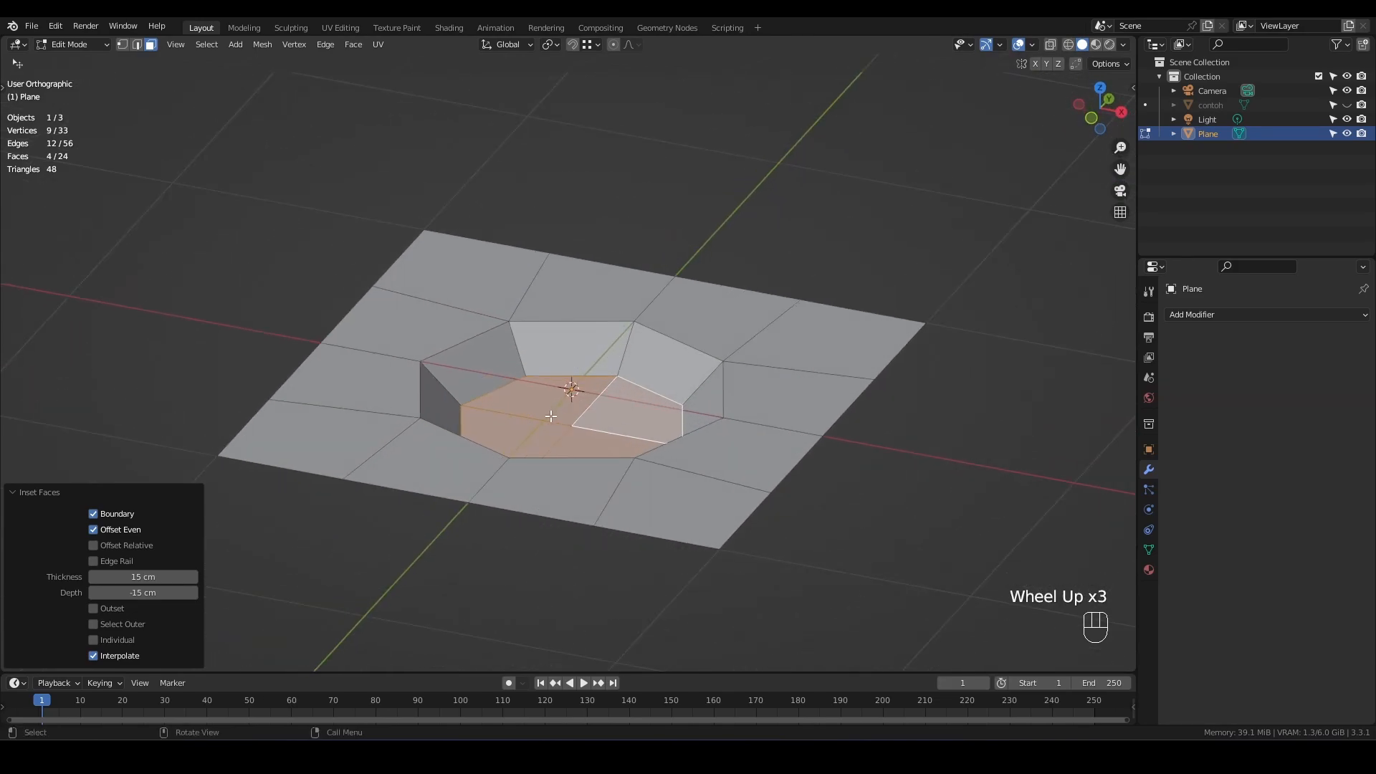
pyautogui.press('x')
pyautogui.click(648, 338)
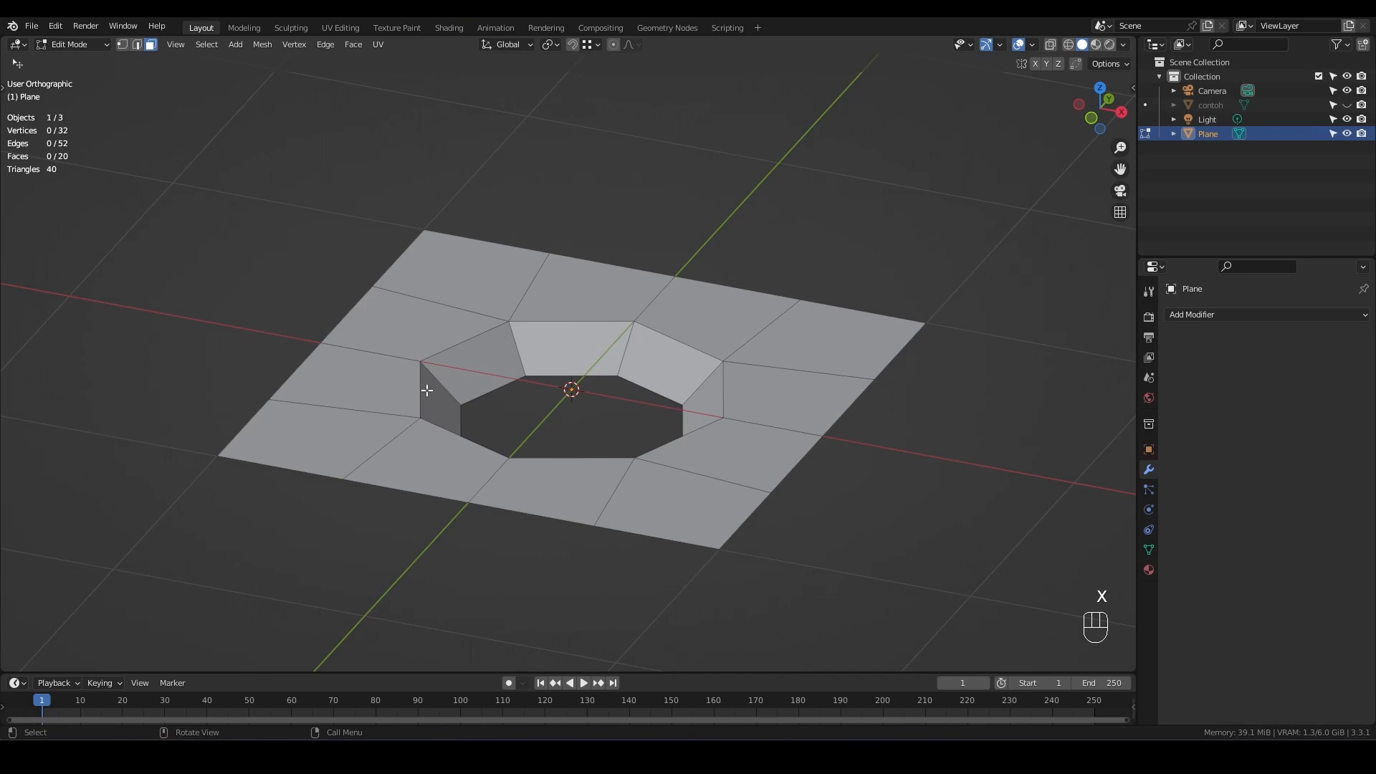
# Select the loop of sloped wall faces around the hole and scale it by about 1.29 in X and Y, excluding Z
pyautogui.moveTo(569, 377); pyautogui.dragTo(514, 389, button='middle')
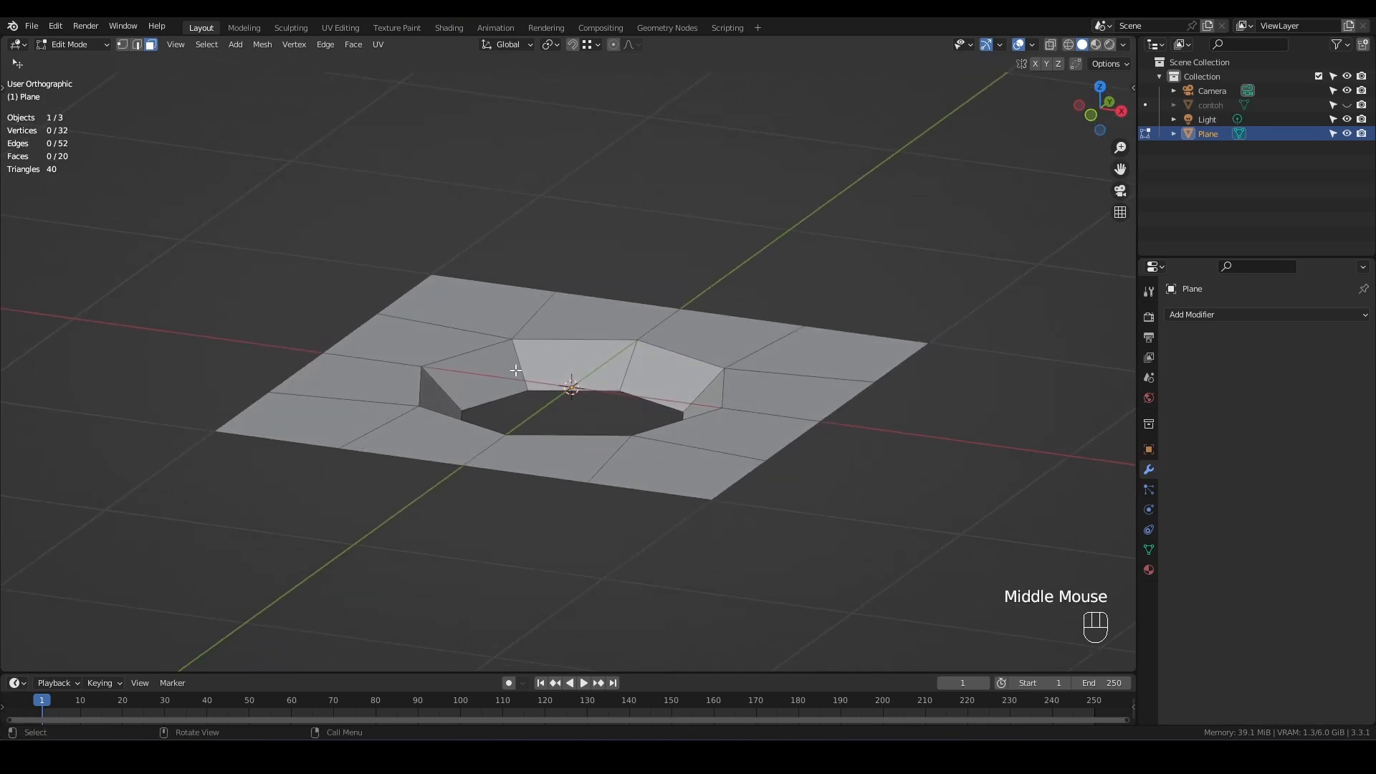
pyautogui.moveTo(504, 373); pyautogui.dragTo(544, 432, button='middle')
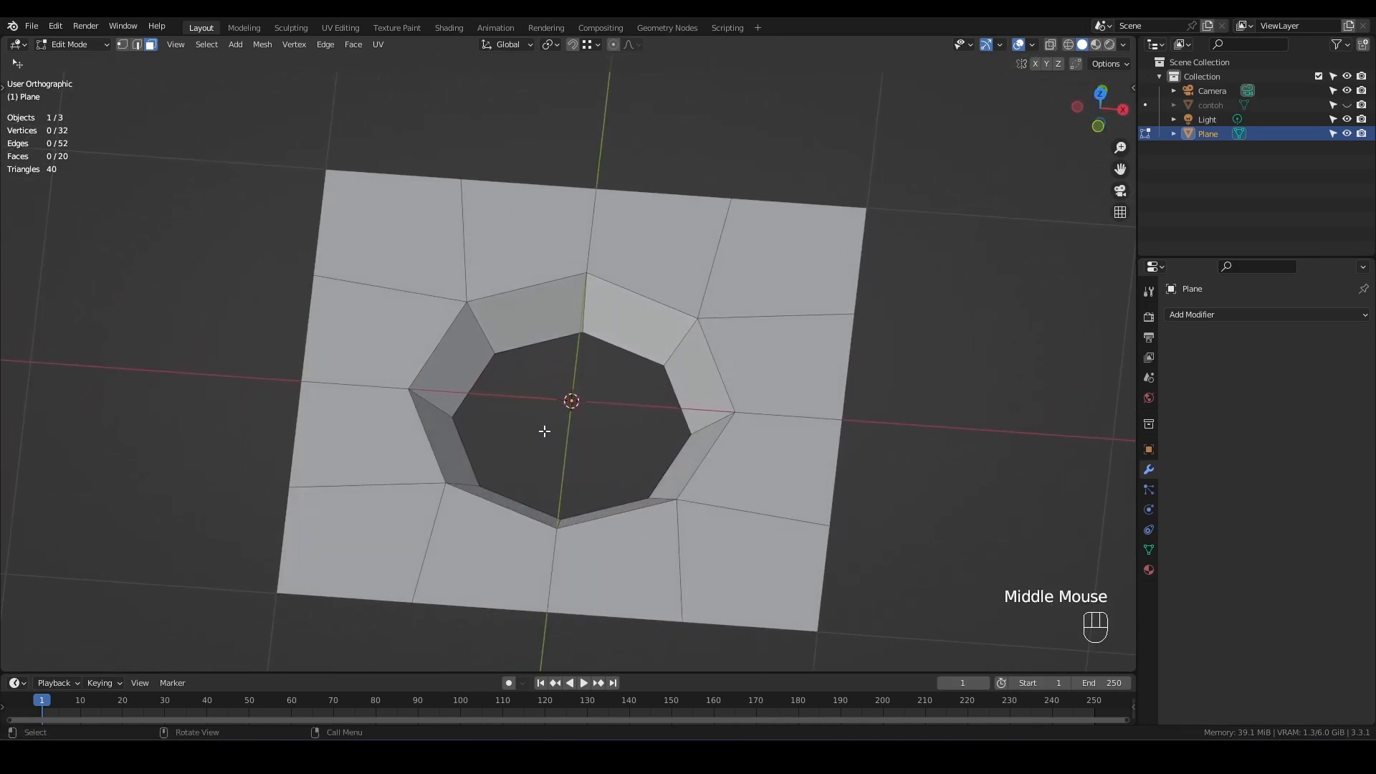
pyautogui.press('KP_7')
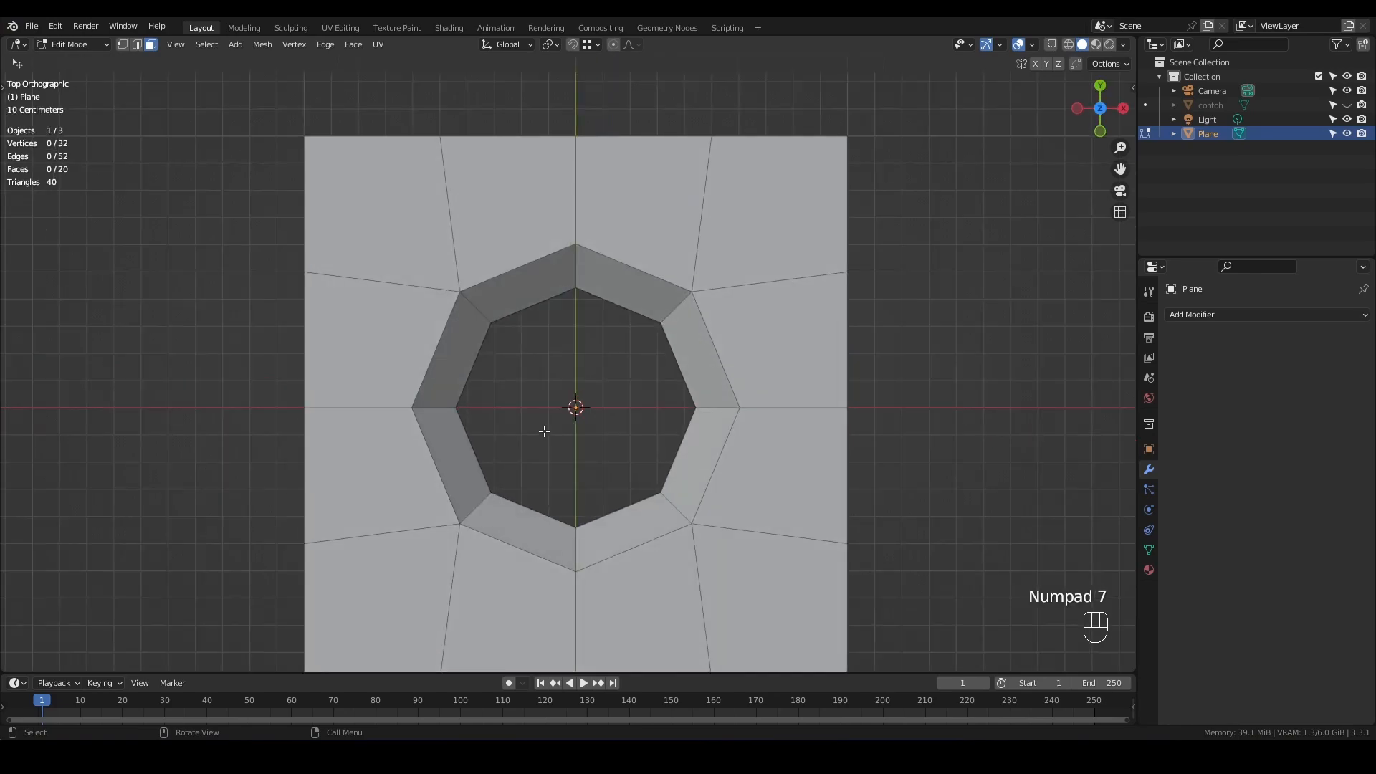
pyautogui.keyDown('alt'); pyautogui.click(477, 311); pyautogui.keyUp('alt')
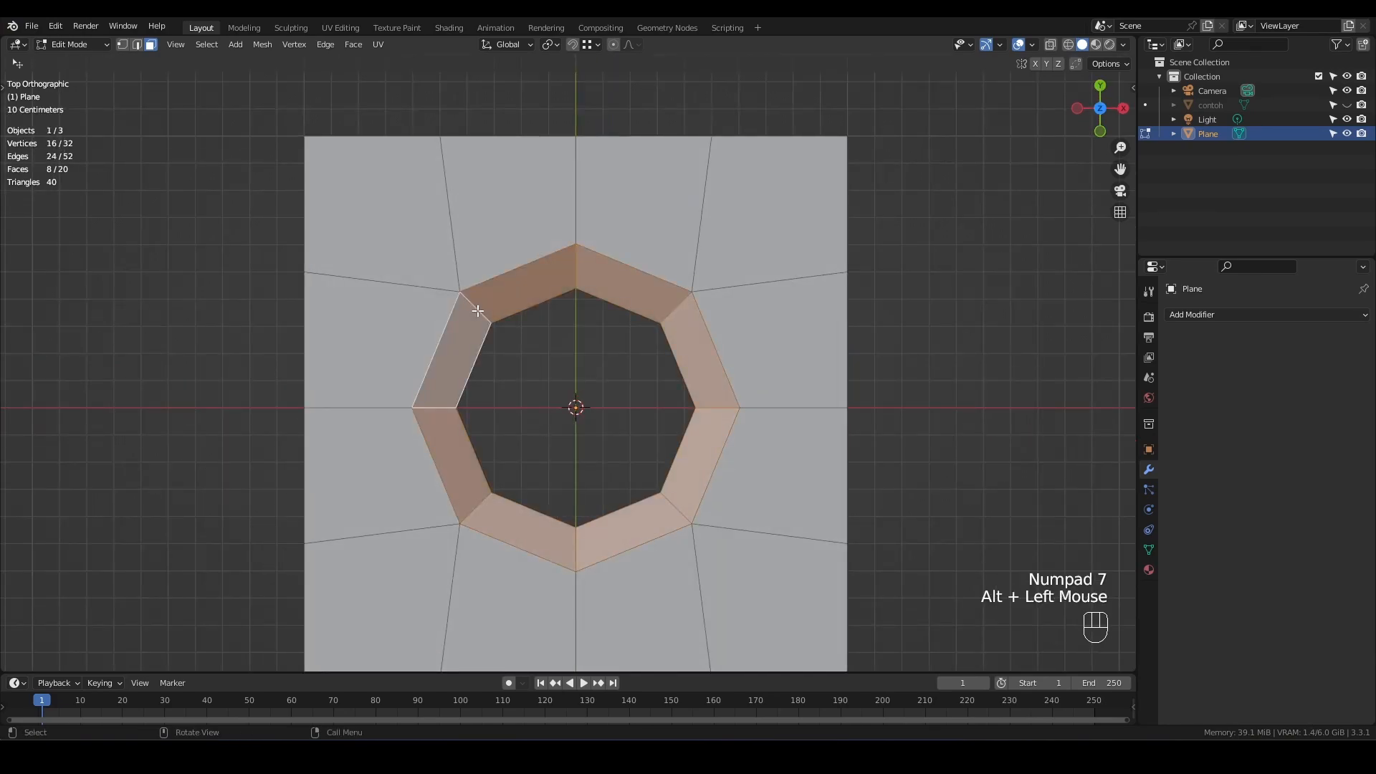
pyautogui.press('s')
pyautogui.hotkey('shift', 'z')
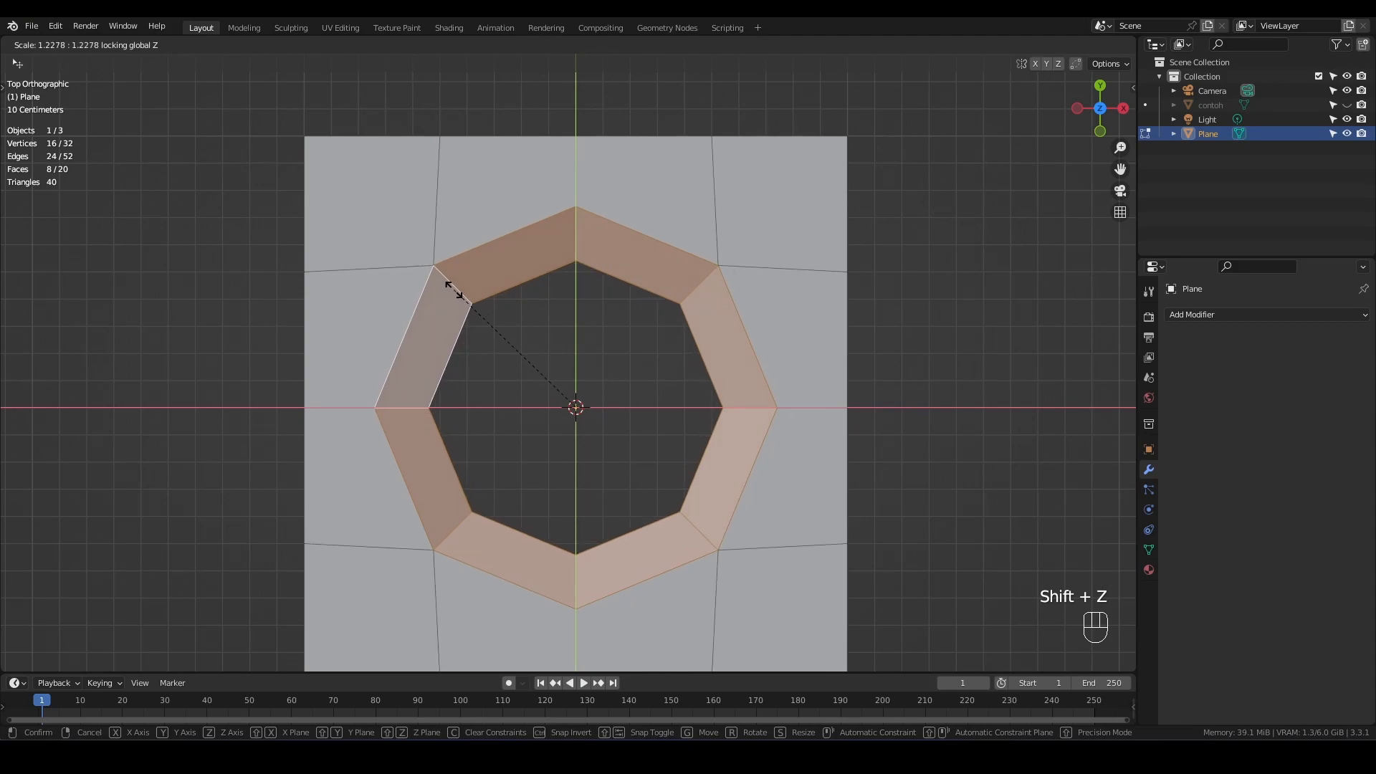
pyautogui.click(451, 286)
pyautogui.scroll(-3, 451, 279)
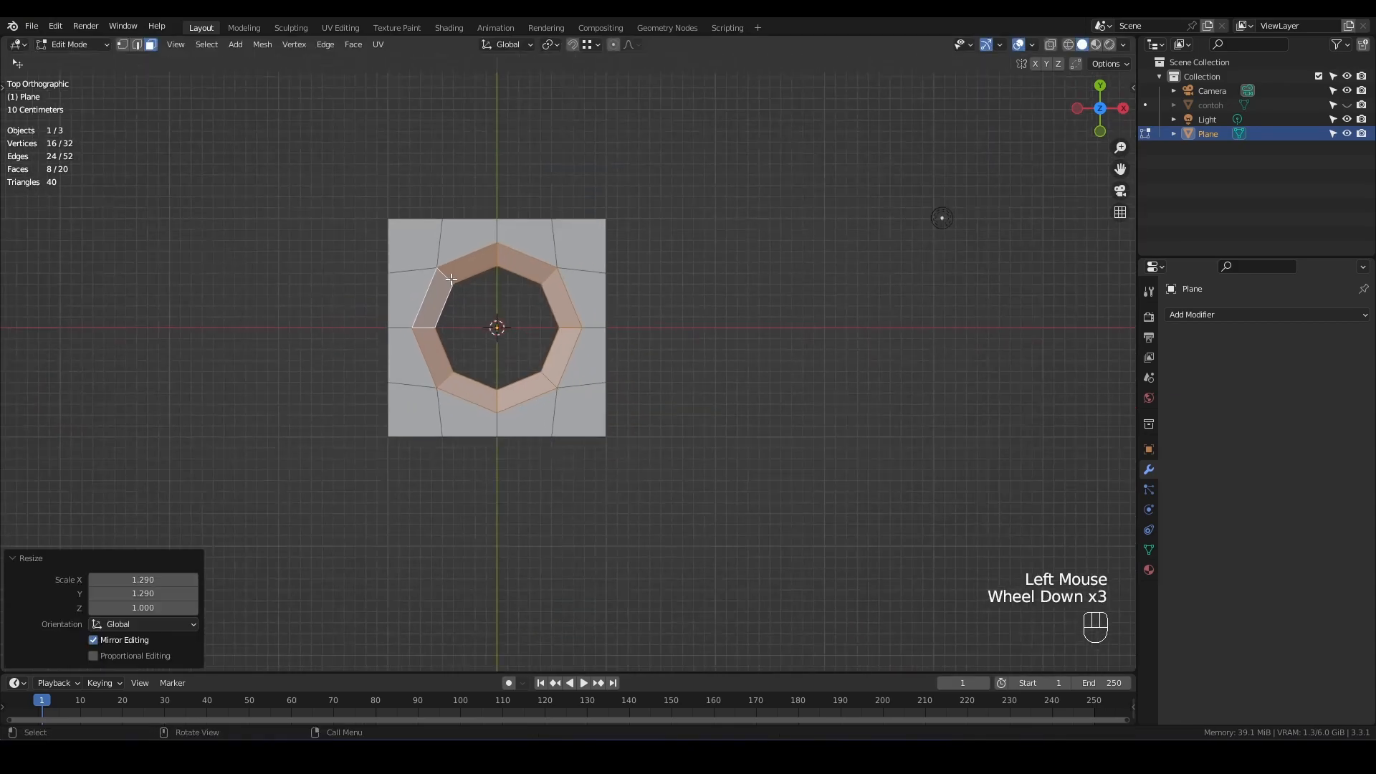
pyautogui.scroll(2, 459, 287)
pyautogui.scroll(-2, 494, 323)
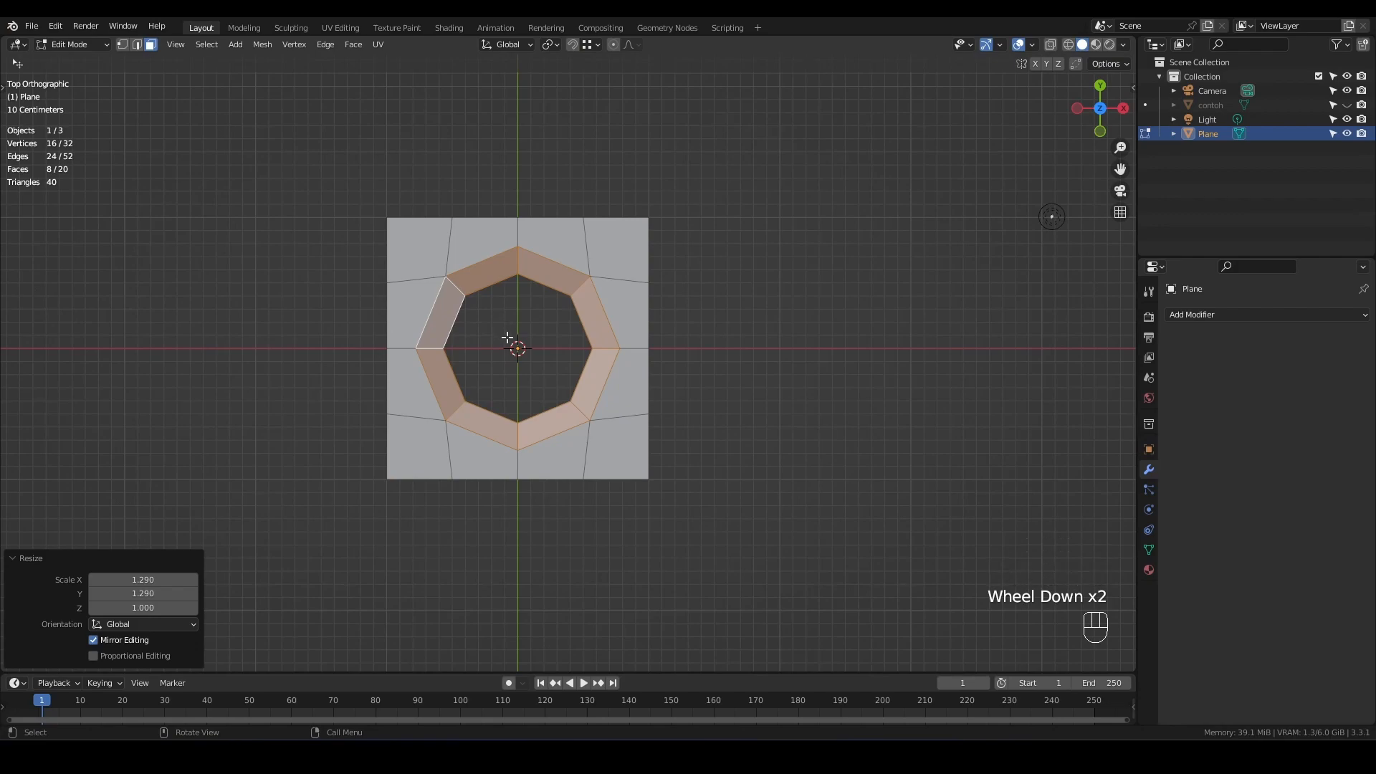
# Select the whole mesh in Edit Mode and move it 100 cm along the X axis
pyautogui.press('Tab')
pyautogui.press('Tab')
pyautogui.press('a')
pyautogui.scroll(-1, 512, 344)
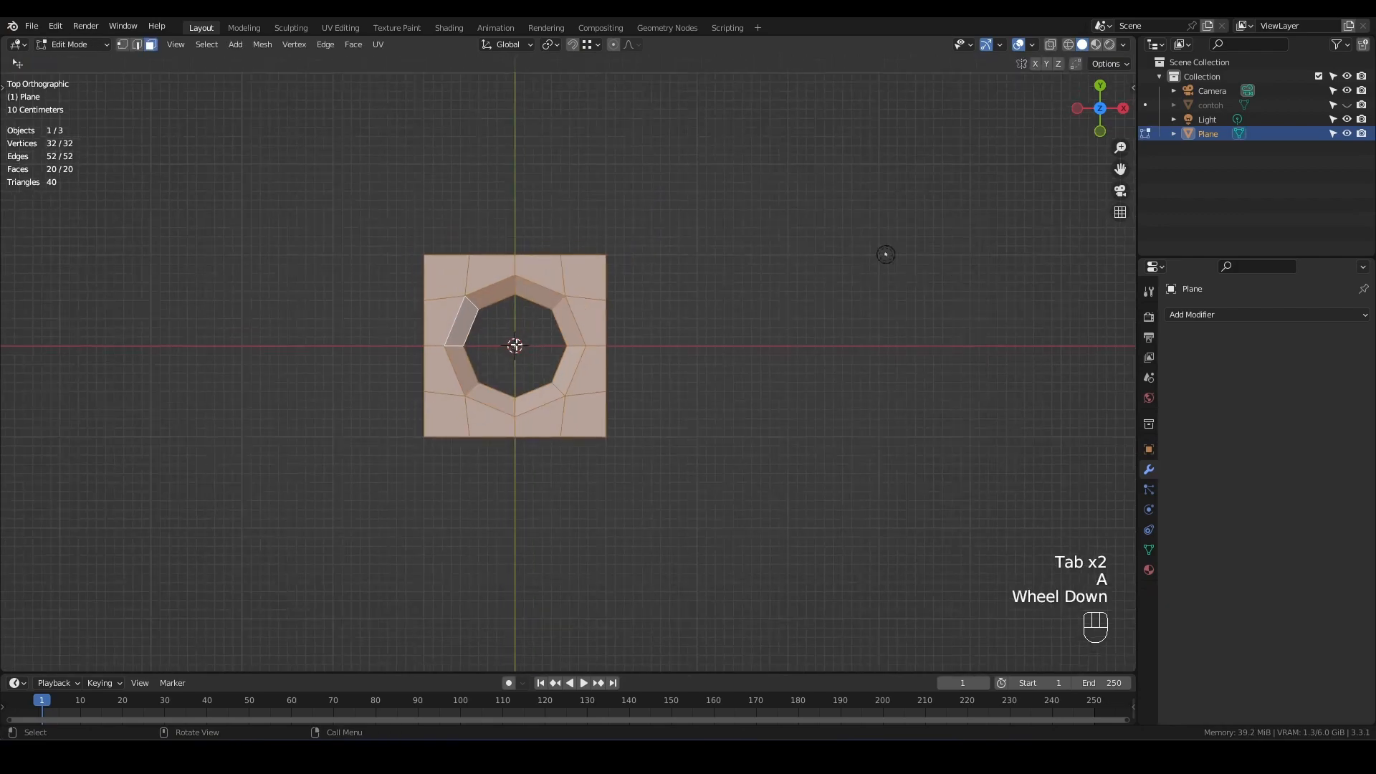
pyautogui.press('g')
pyautogui.press('x')
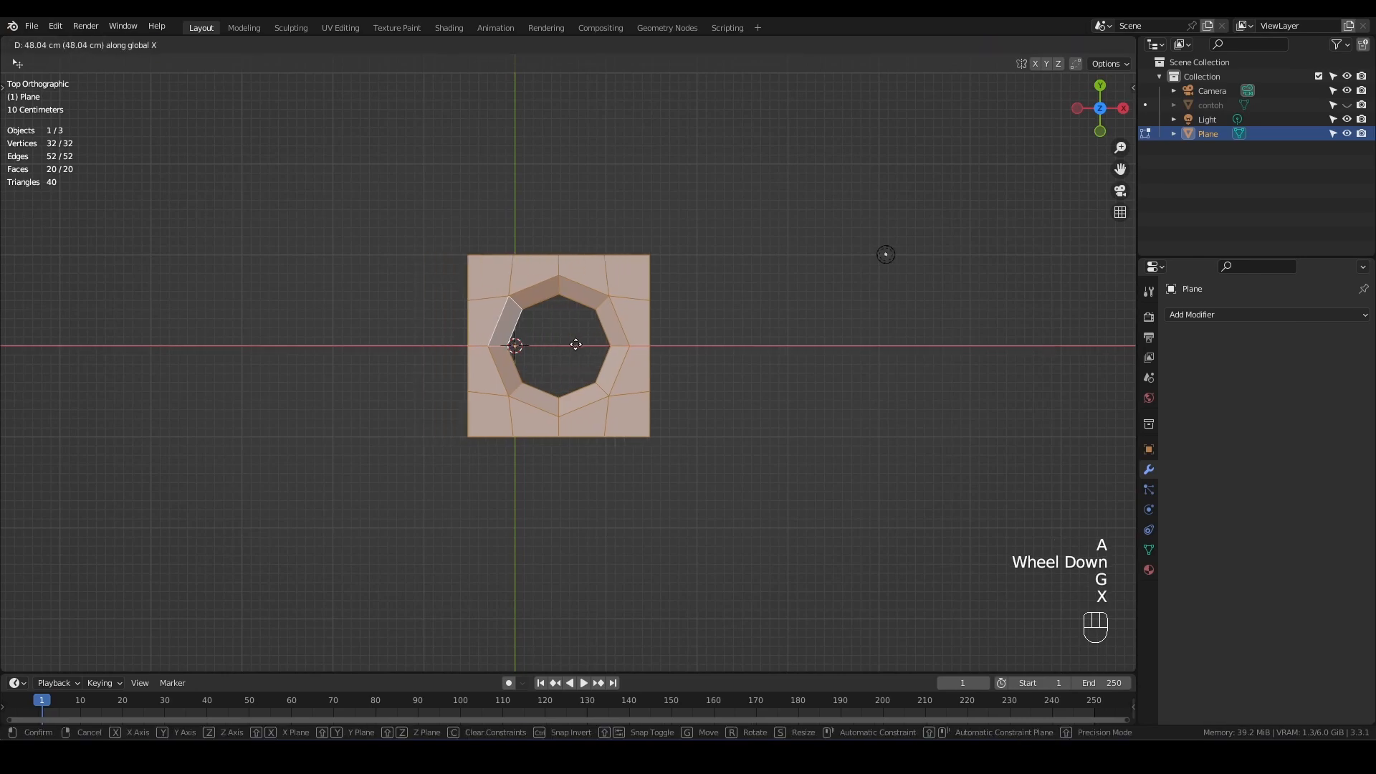
pyautogui.press('KP_1')
pyautogui.press('KP_0')
pyautogui.press('KP_0')
pyautogui.press('KP_Enter')
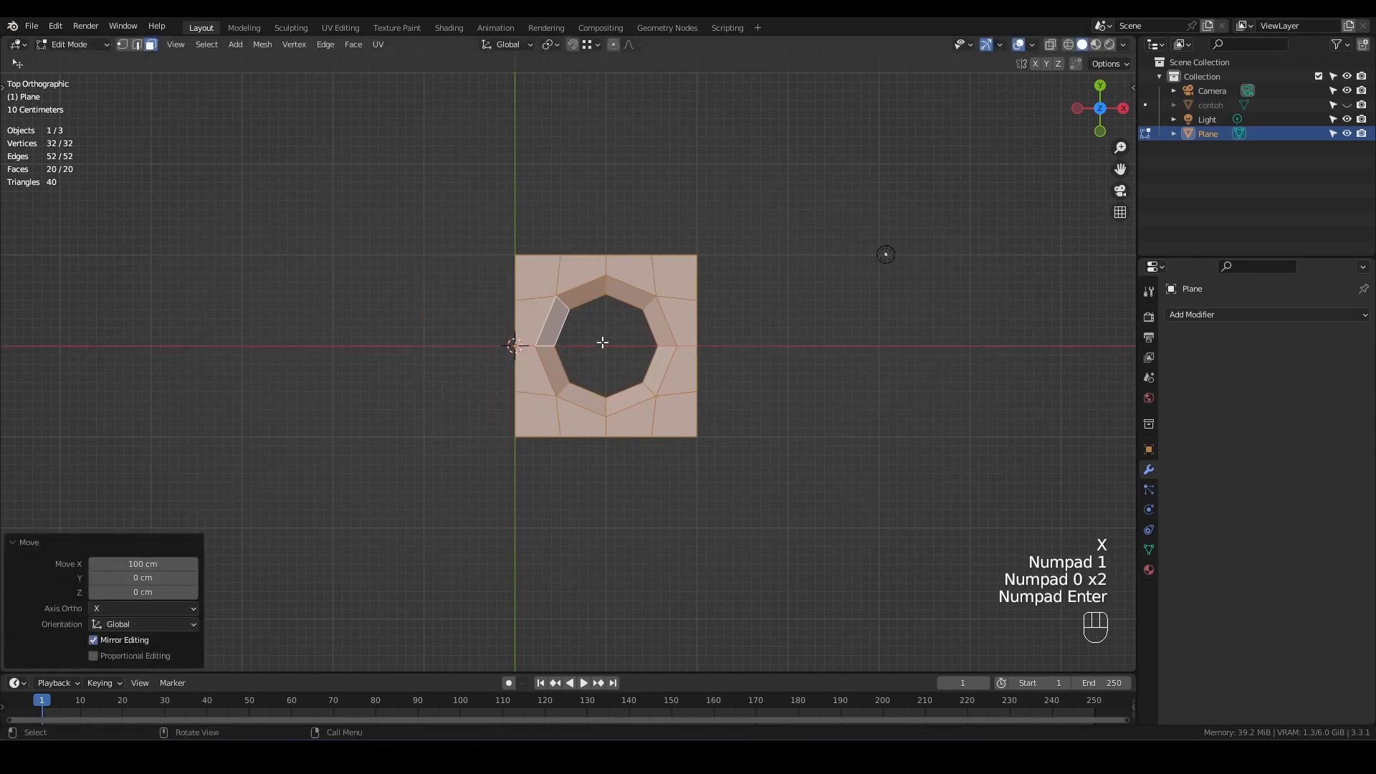
# Symmetrize the whole mesh with the direction +X to -X so a second holed tile mirrors the first
pyautogui.press('q')
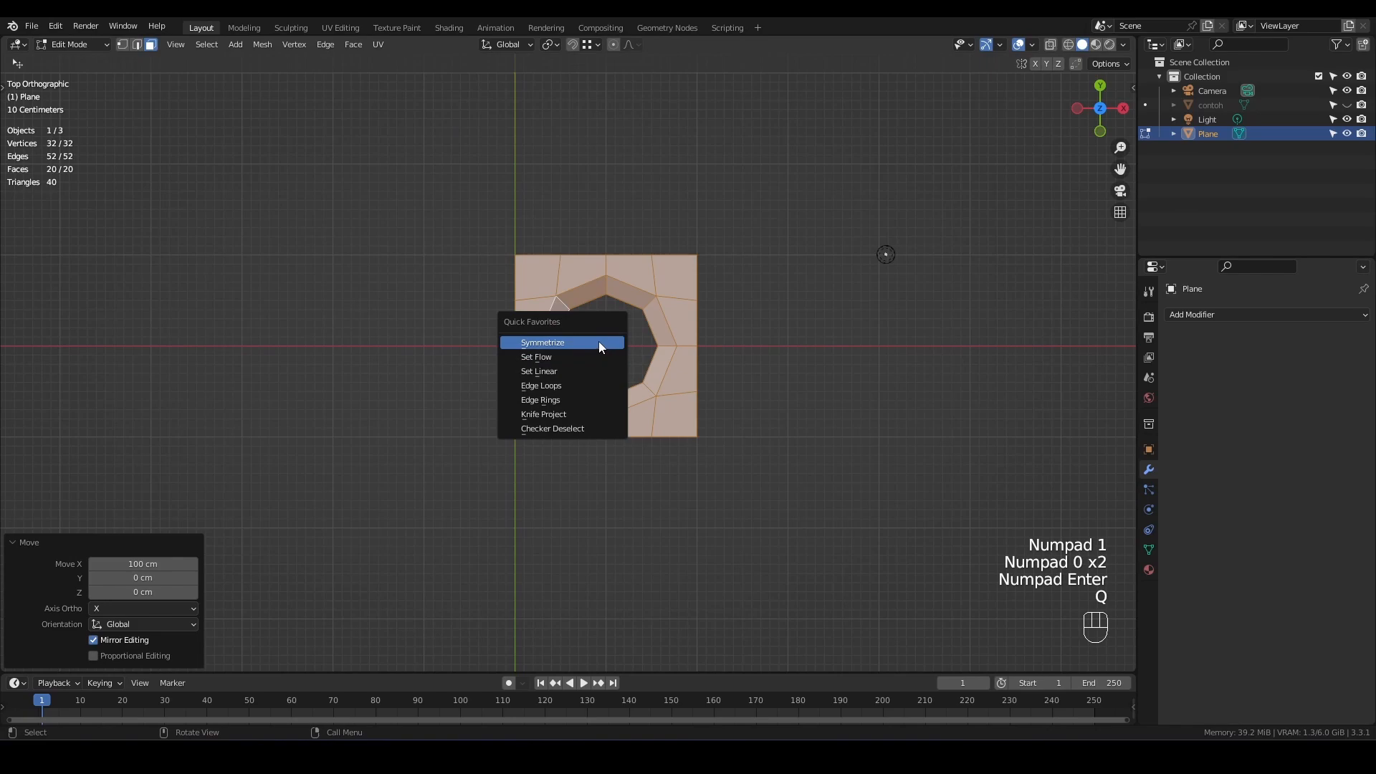
pyautogui.click(262, 44)
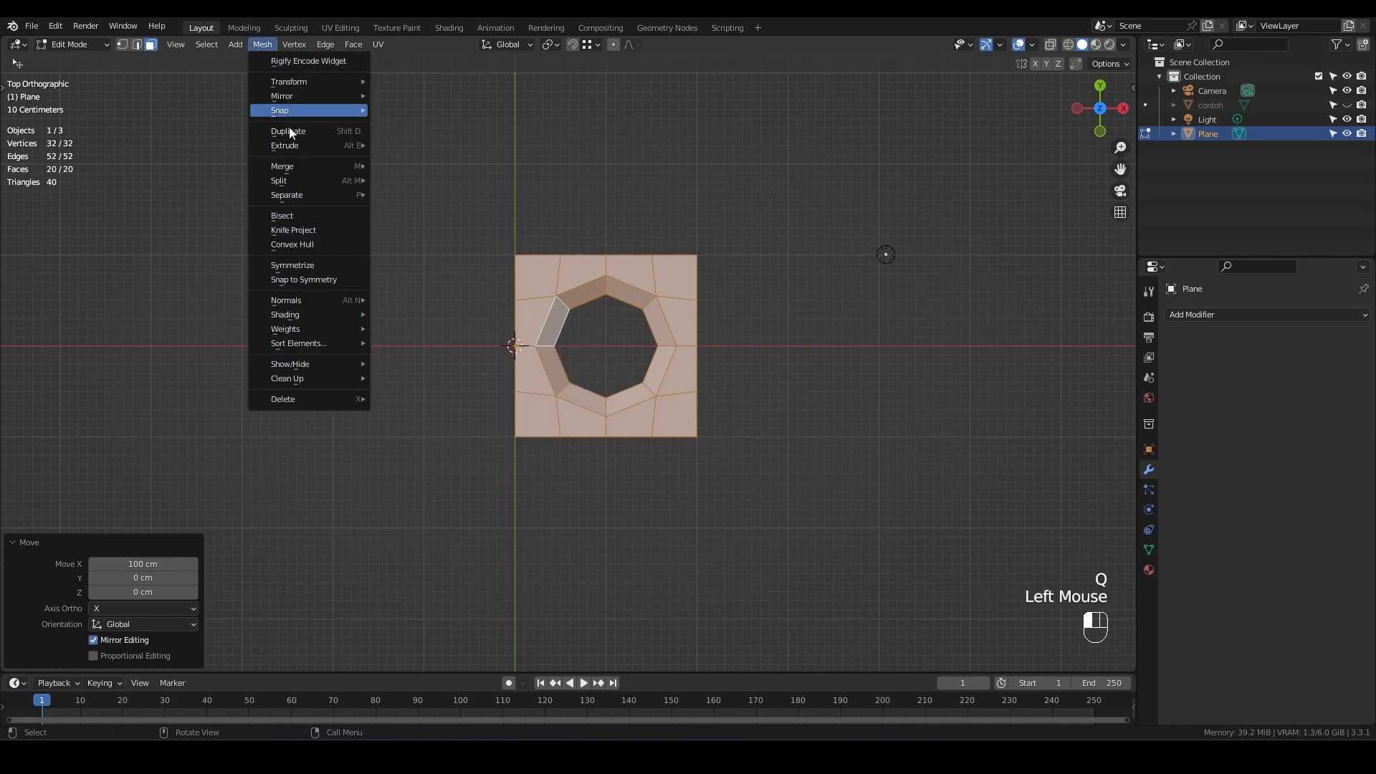
pyautogui.click(325, 263)
pyautogui.click(158, 643)
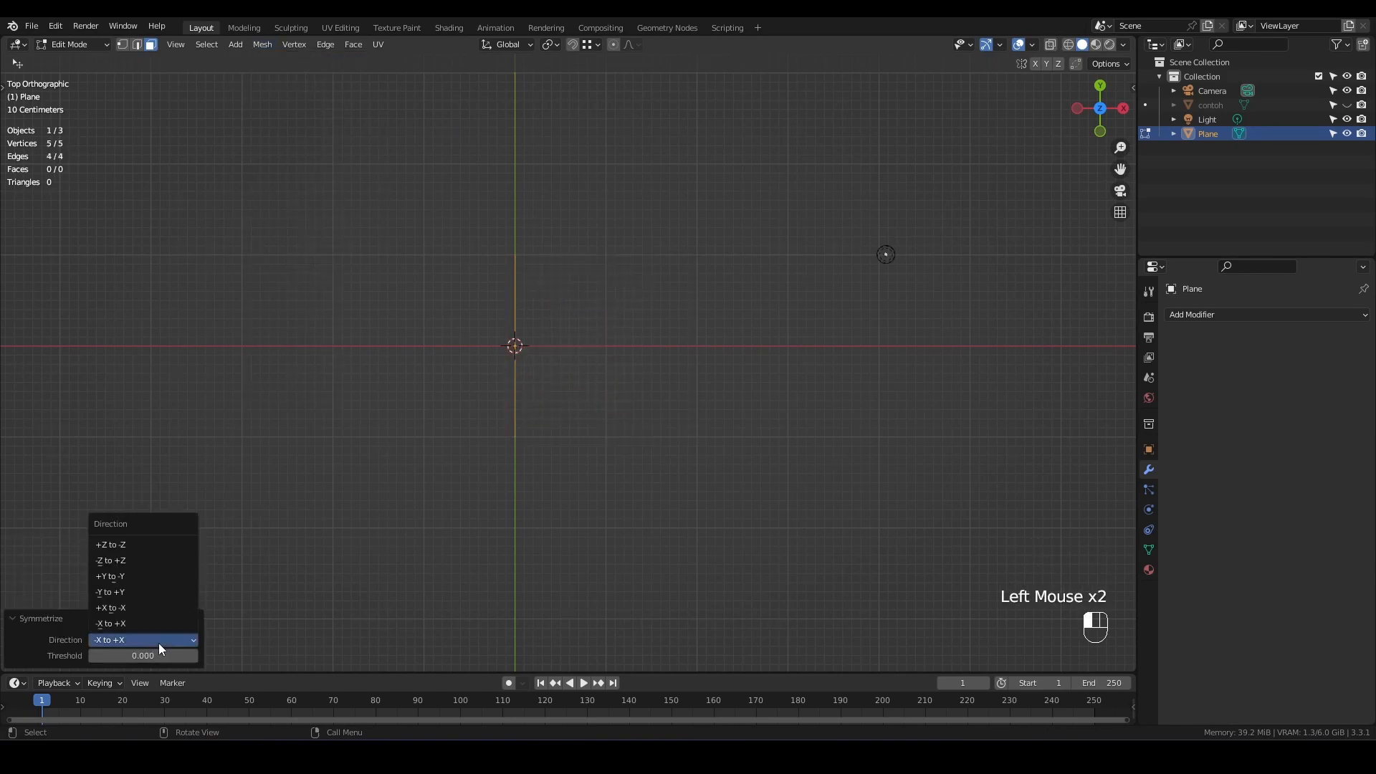
pyautogui.click(146, 605)
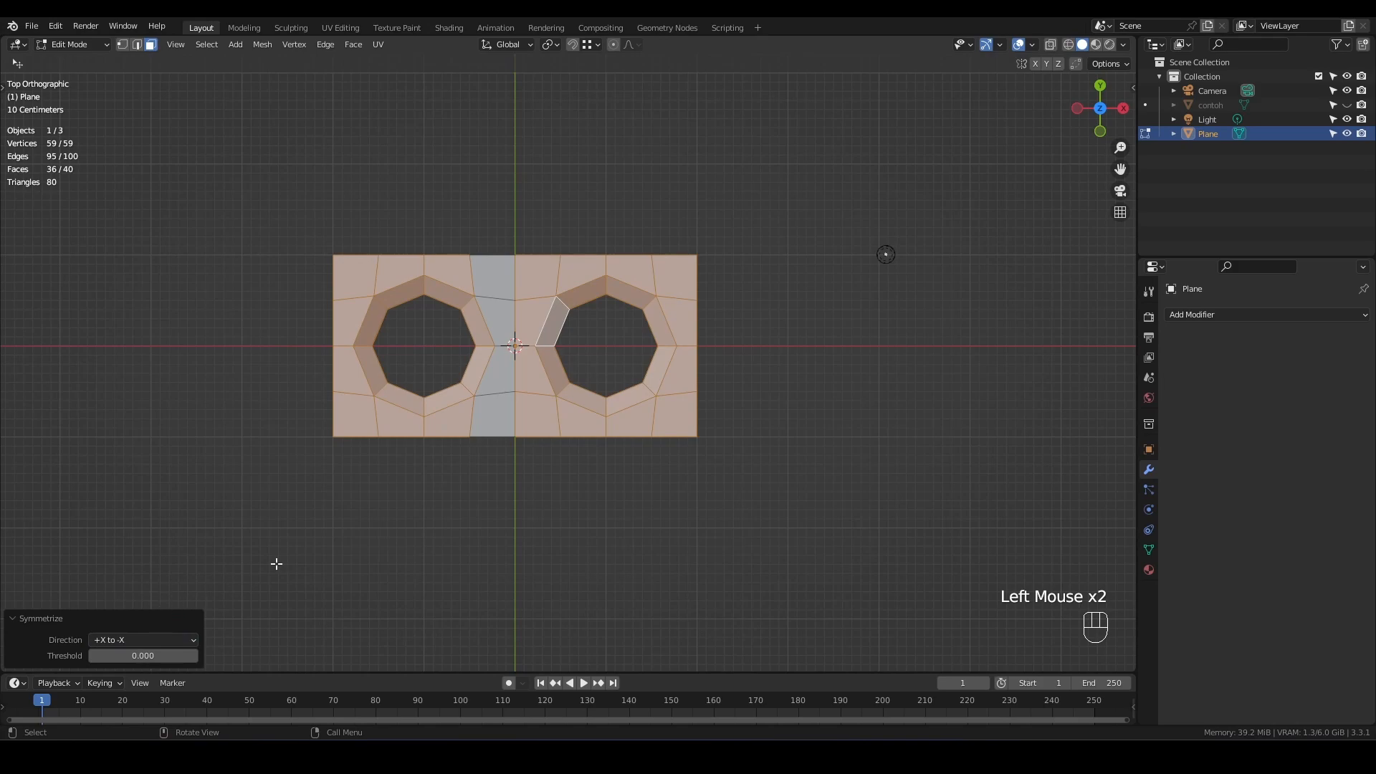
# Duplicate the whole two-hole row and snap the copy against its upper edge, shifted 100 cm in X and 200 cm in Y from the original
pyautogui.scroll(-1, 545, 443)
pyautogui.press('a')
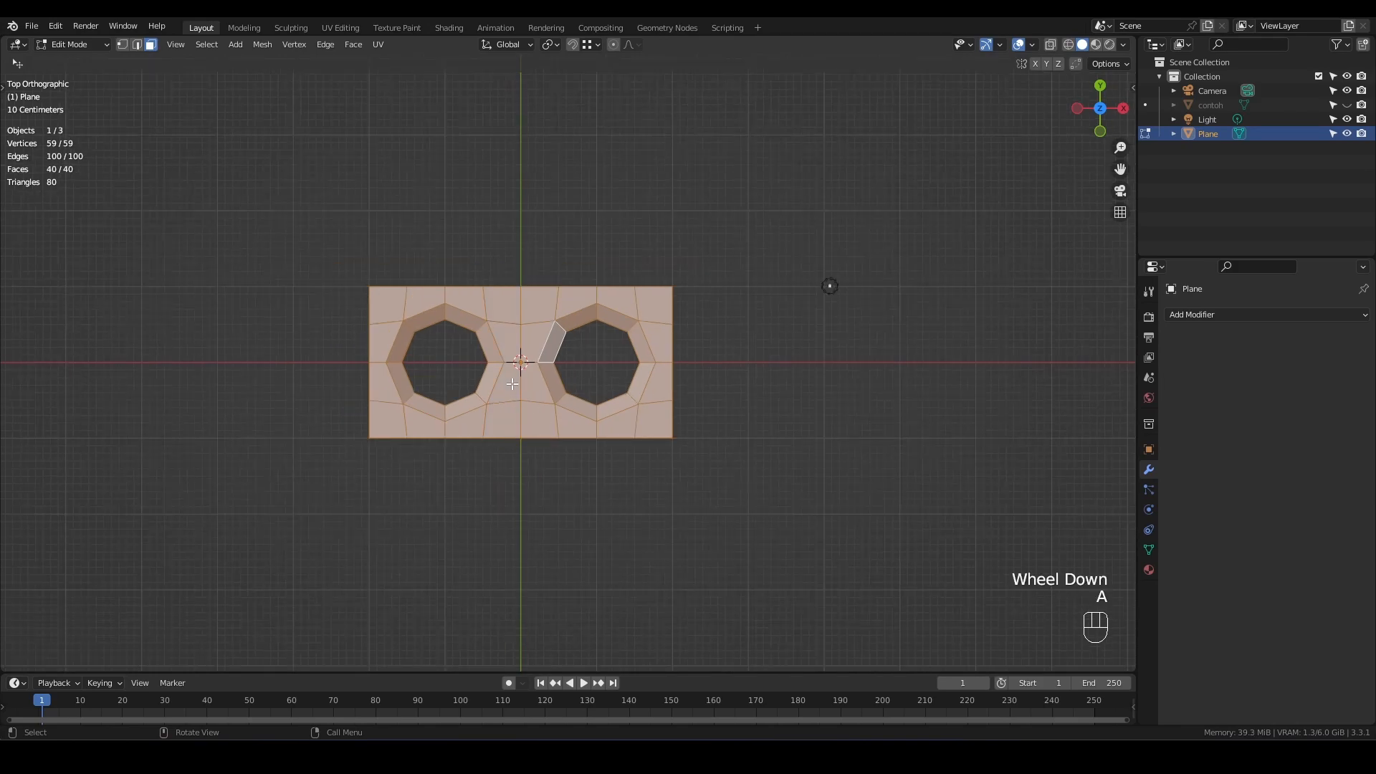
pyautogui.hotkey('shift', 'd')
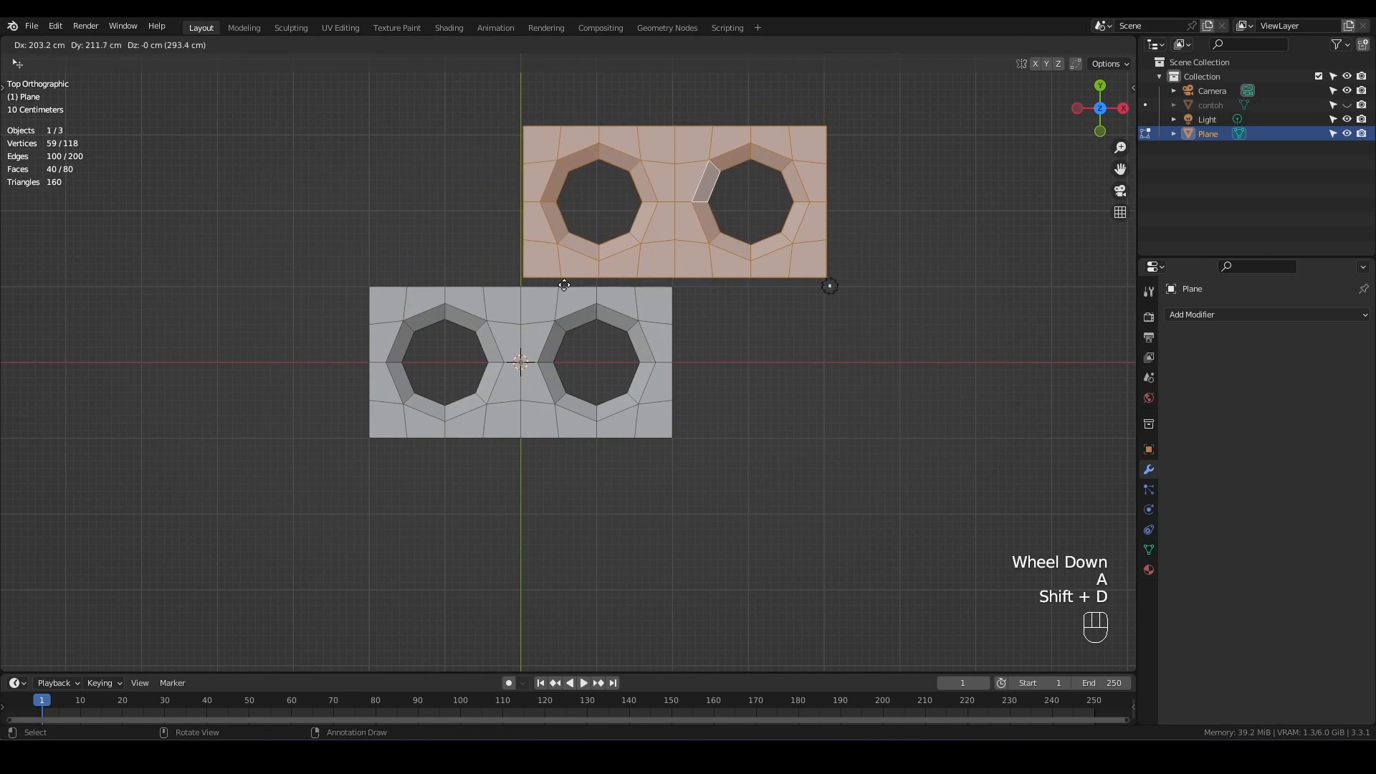
pyautogui.click(534, 288)
pyautogui.press('g')
pyautogui.keyDown('ctrl'); pyautogui.click(534, 288); pyautogui.keyUp('ctrl')
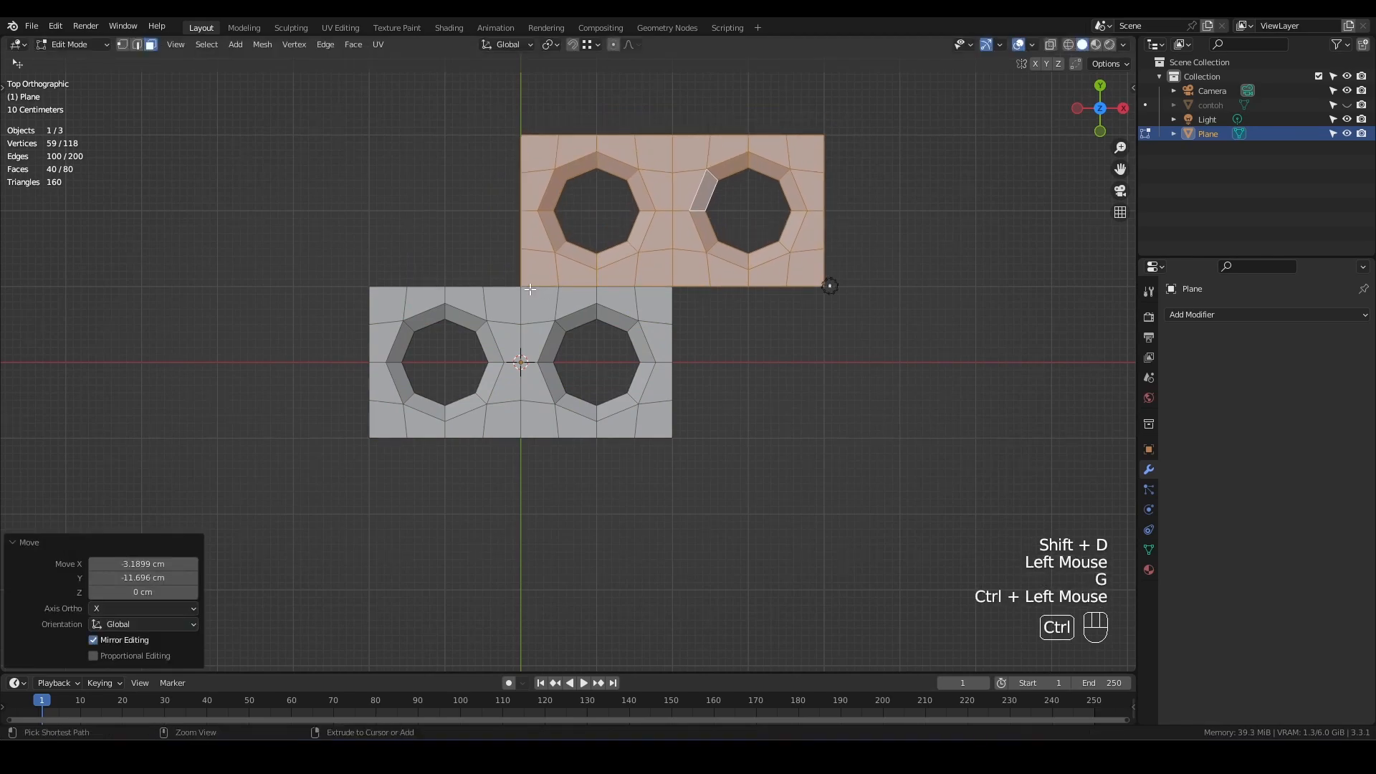
pyautogui.press('g')
pyautogui.keyDown('ctrl'); pyautogui.click(451, 289); pyautogui.keyUp('ctrl')
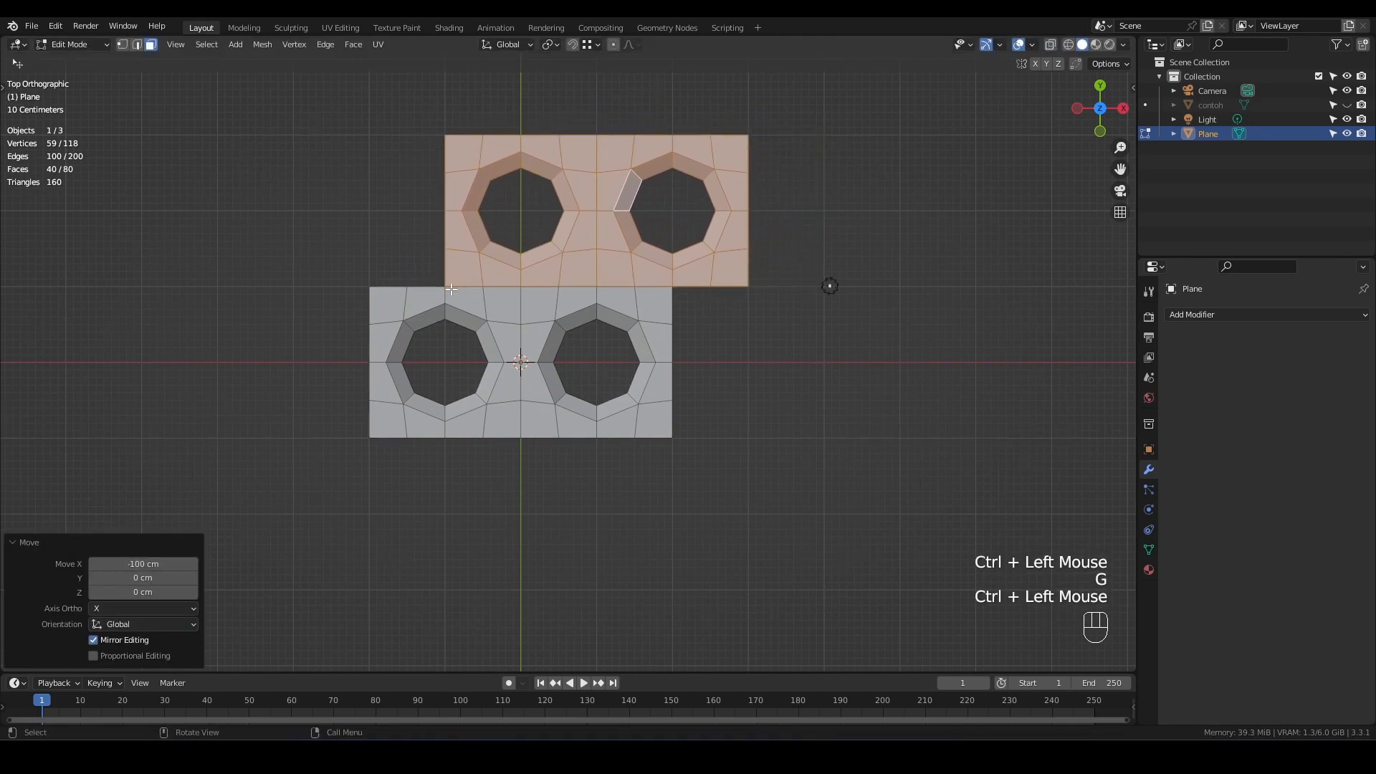
# Symmetrize the upper row from +X to -X and the whole mesh from +Y to -Y
pyautogui.press('q')
pyautogui.click(390, 247)
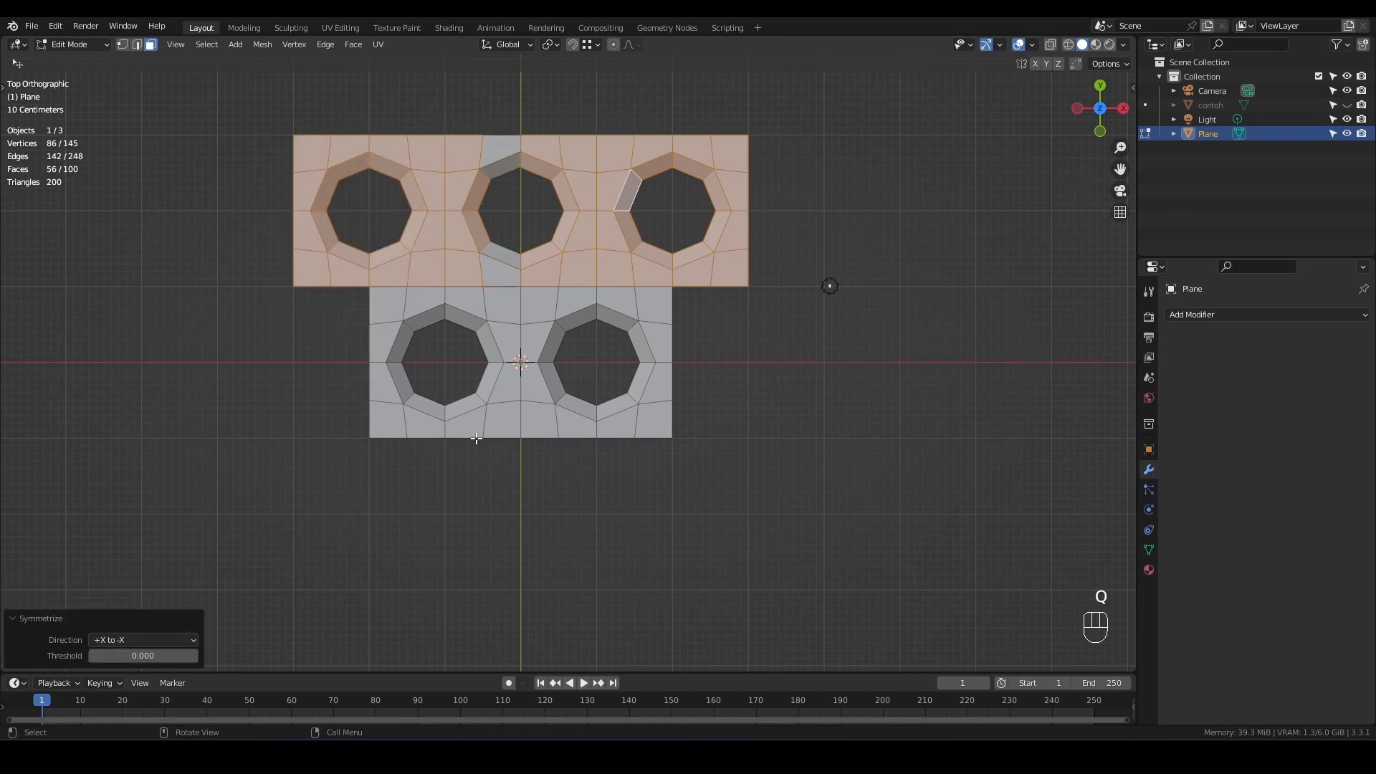
pyautogui.press('a')
pyautogui.press('q')
pyautogui.click(505, 303)
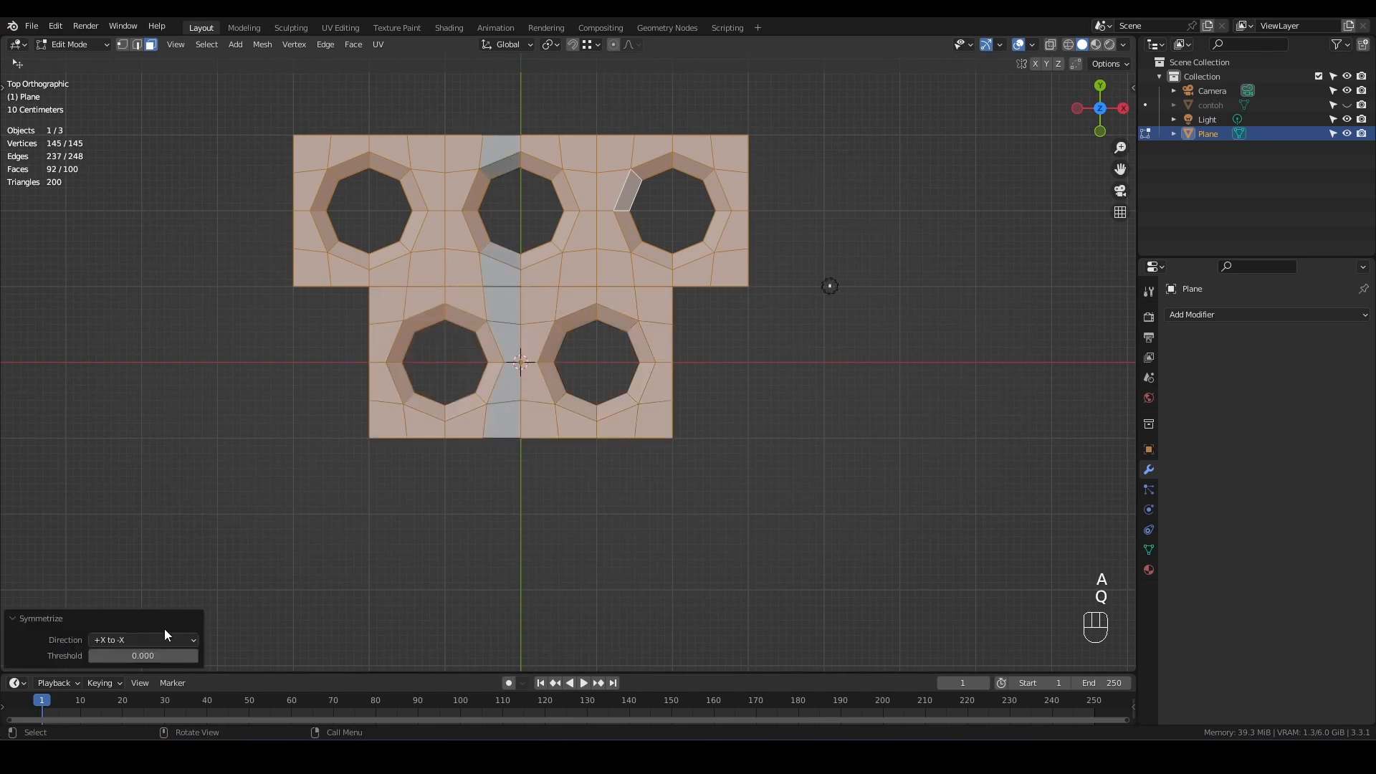
pyautogui.click(146, 639)
pyautogui.click(153, 574)
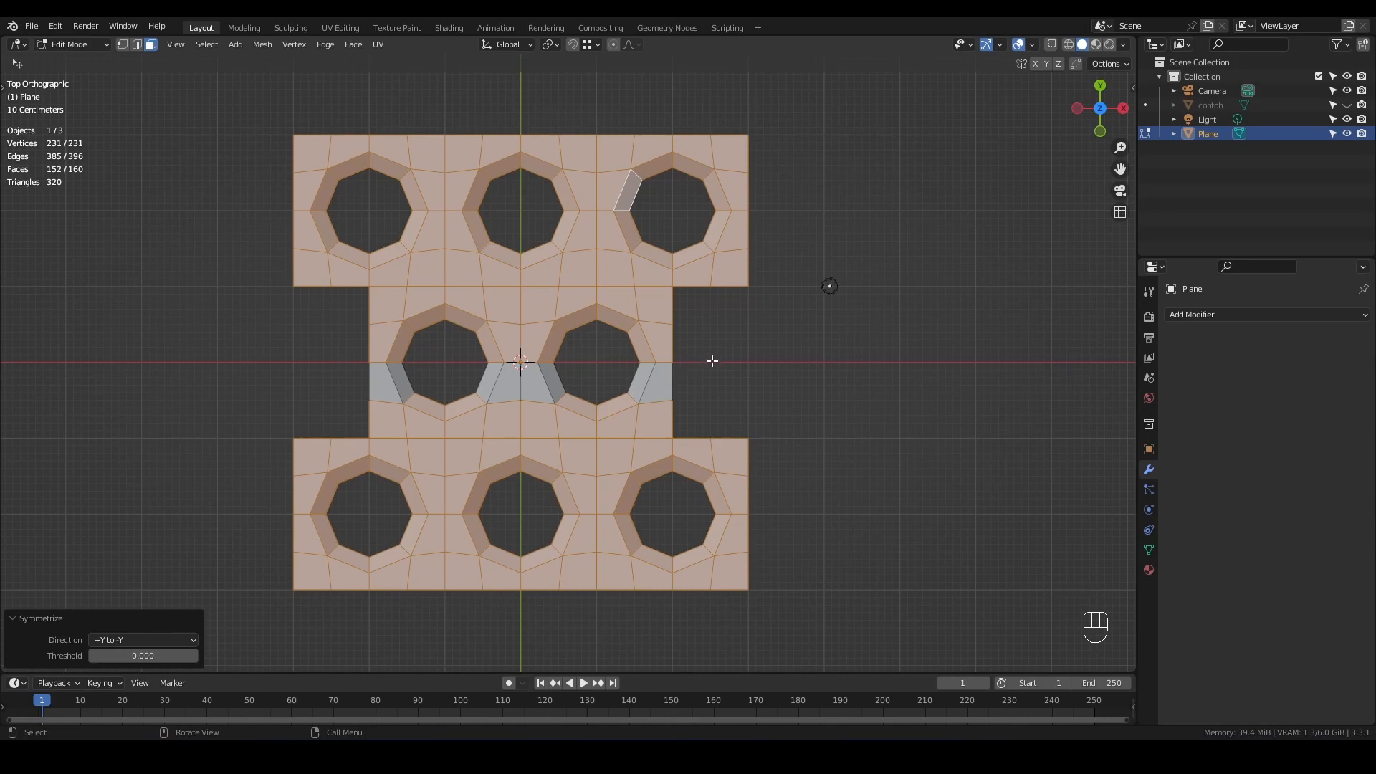
# Duplicate the upper row's +X end tile and snap the copy flush against the +X end of the middle row
pyautogui.click(784, 207)
pyautogui.moveTo(786, 107); pyautogui.dragTo(614, 276)
pyautogui.press('b')
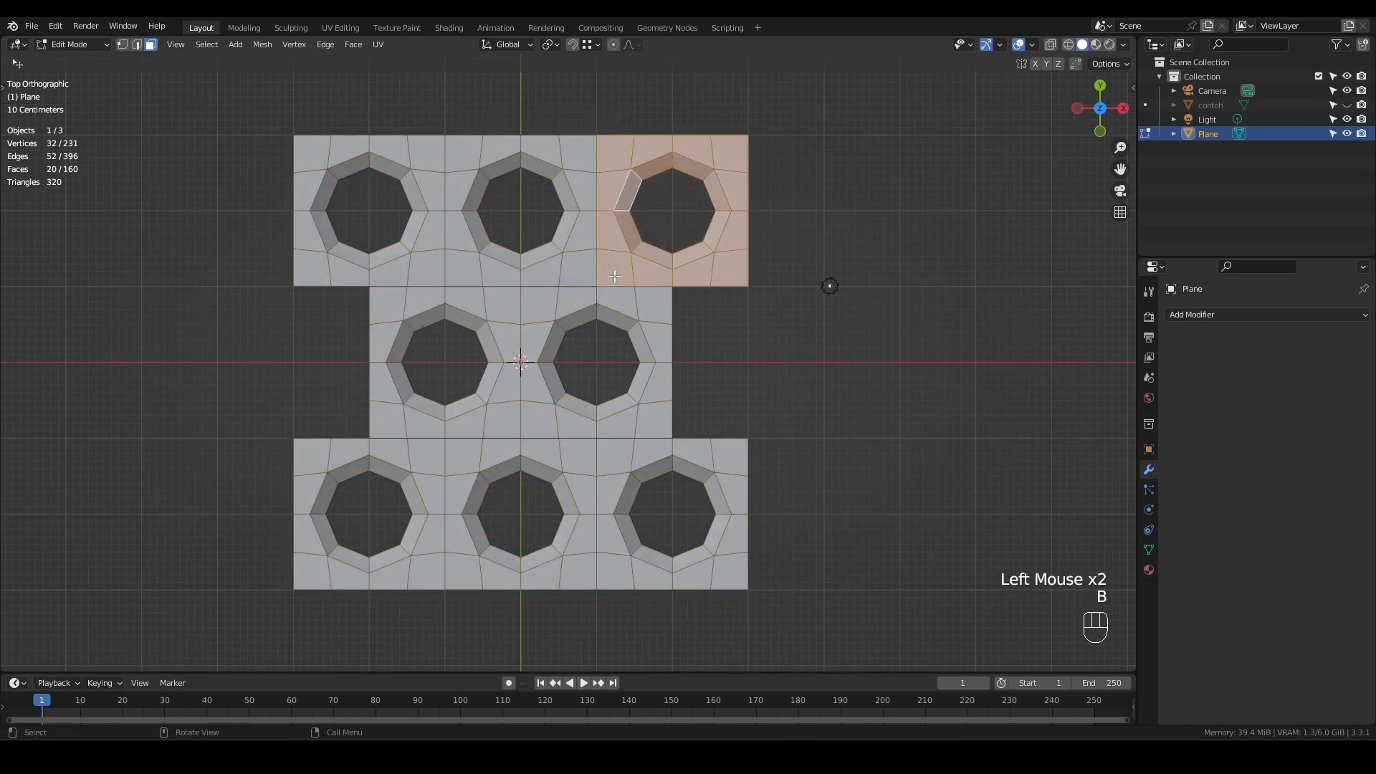
pyautogui.hotkey('shift', 'd')
pyautogui.click(700, 416)
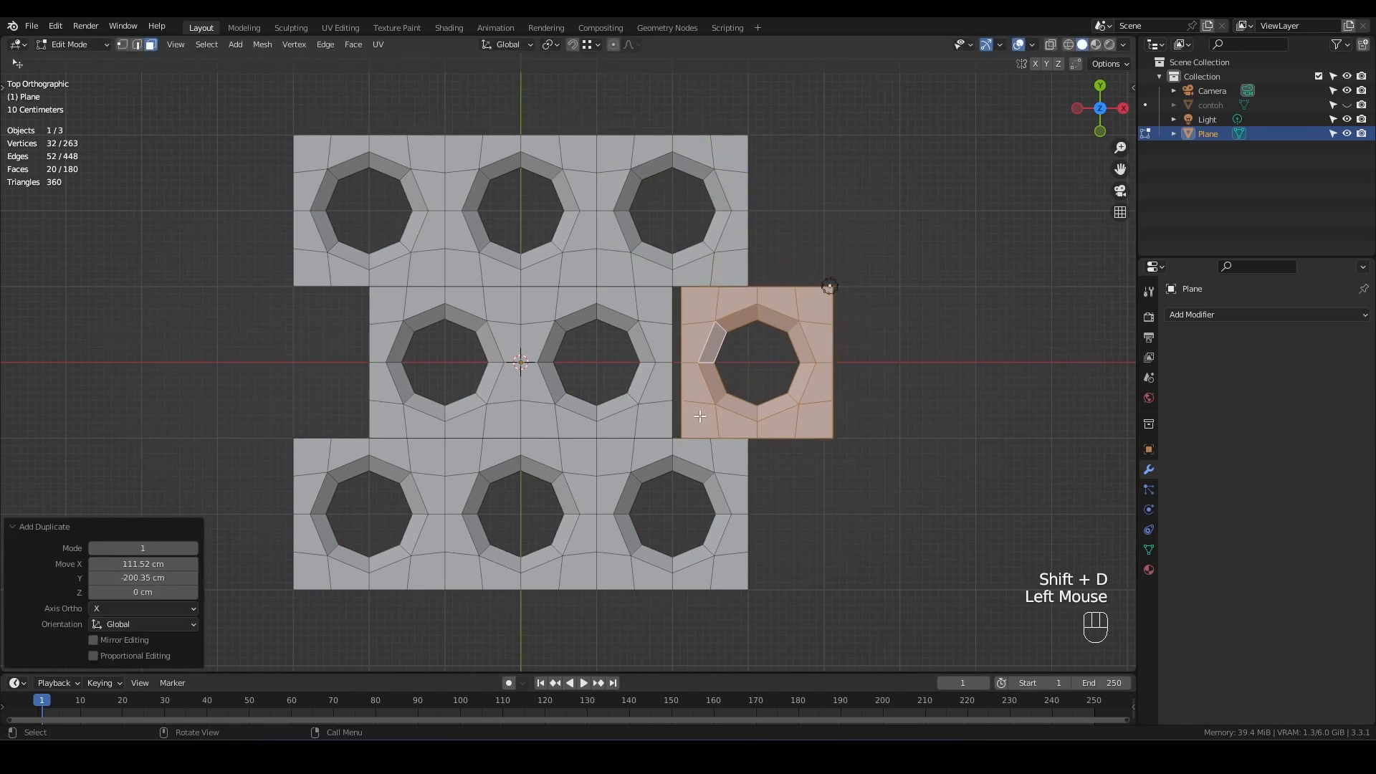
pyautogui.press('g')
pyautogui.keyDown('ctrl'); pyautogui.click(677, 433); pyautogui.keyUp('ctrl')
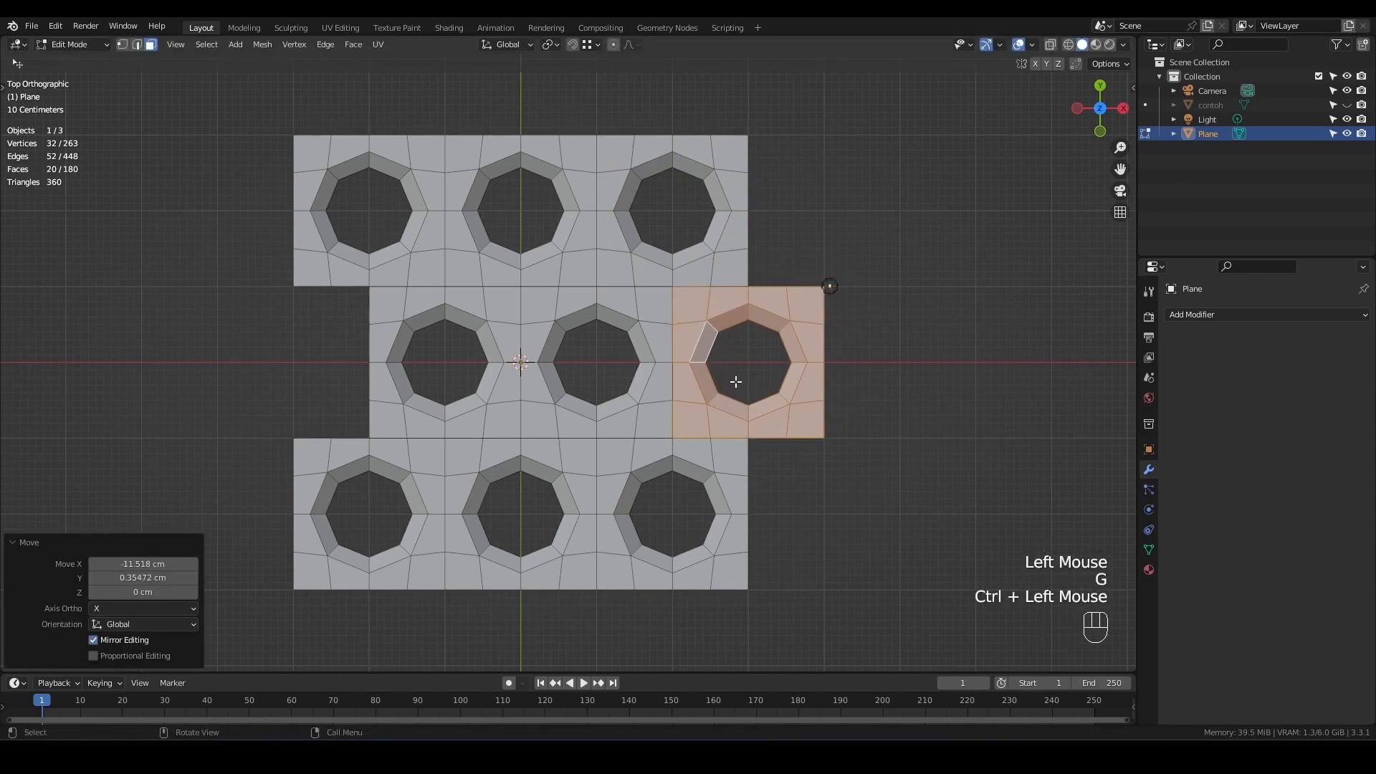
# Symmetrize the added middle-row tile with the direction +X to -X to extend the row's opposite end
pyautogui.press('q')
pyautogui.click(643, 322)
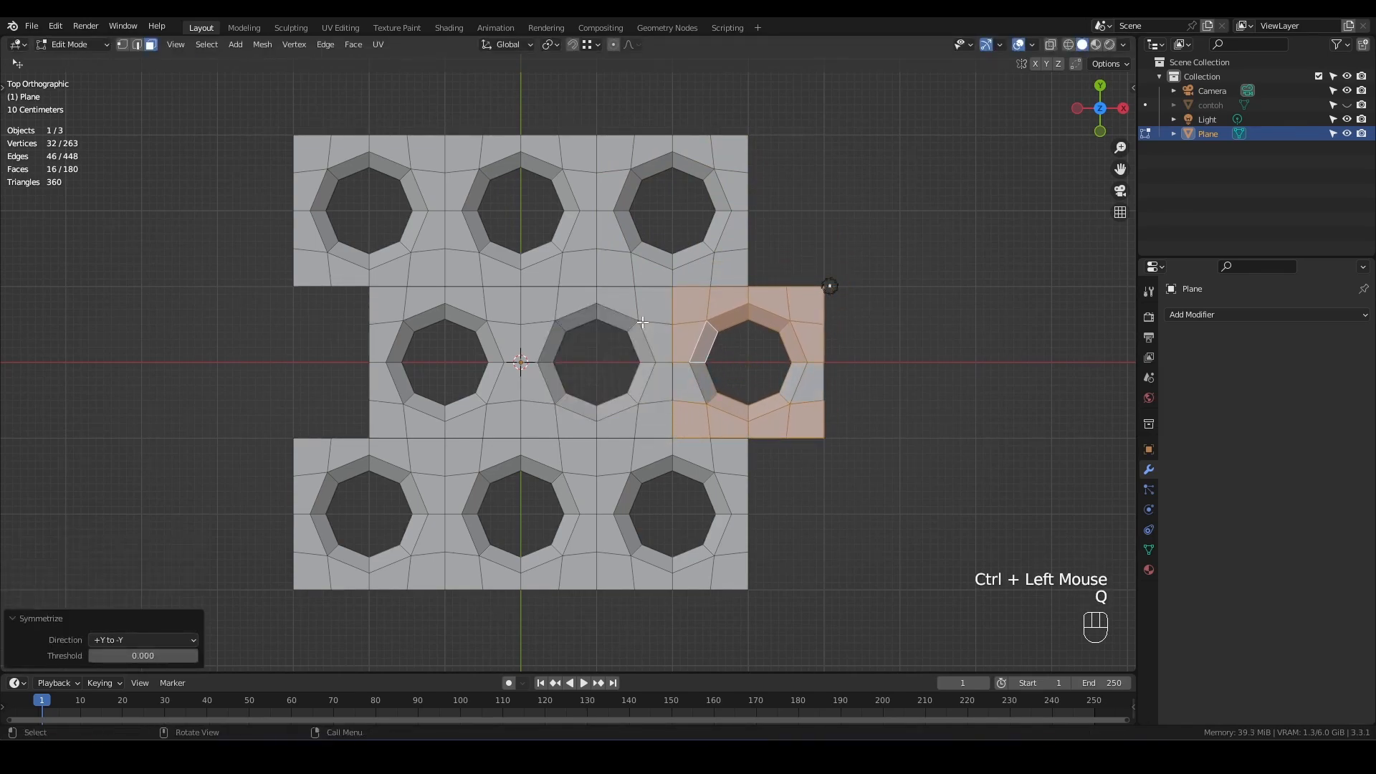
pyautogui.click(145, 643)
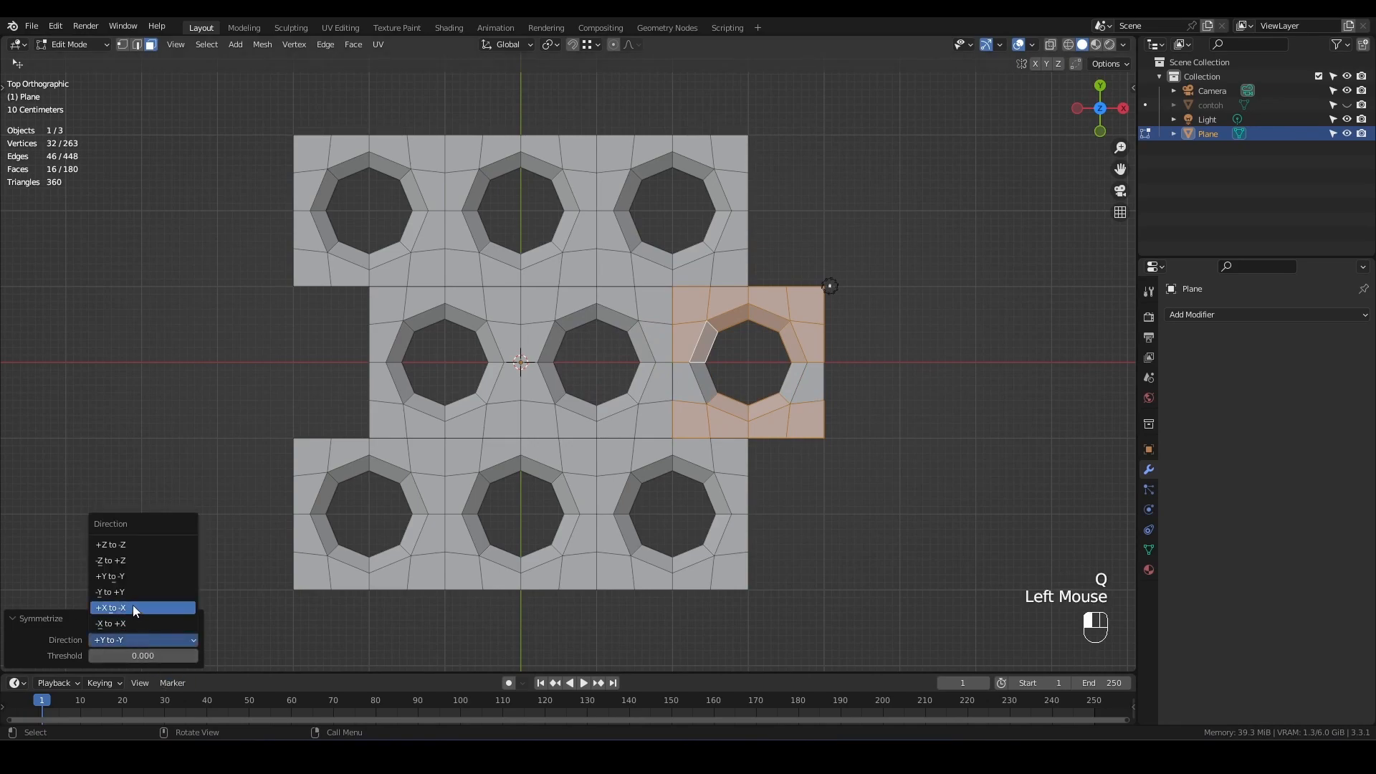
pyautogui.click(132, 605)
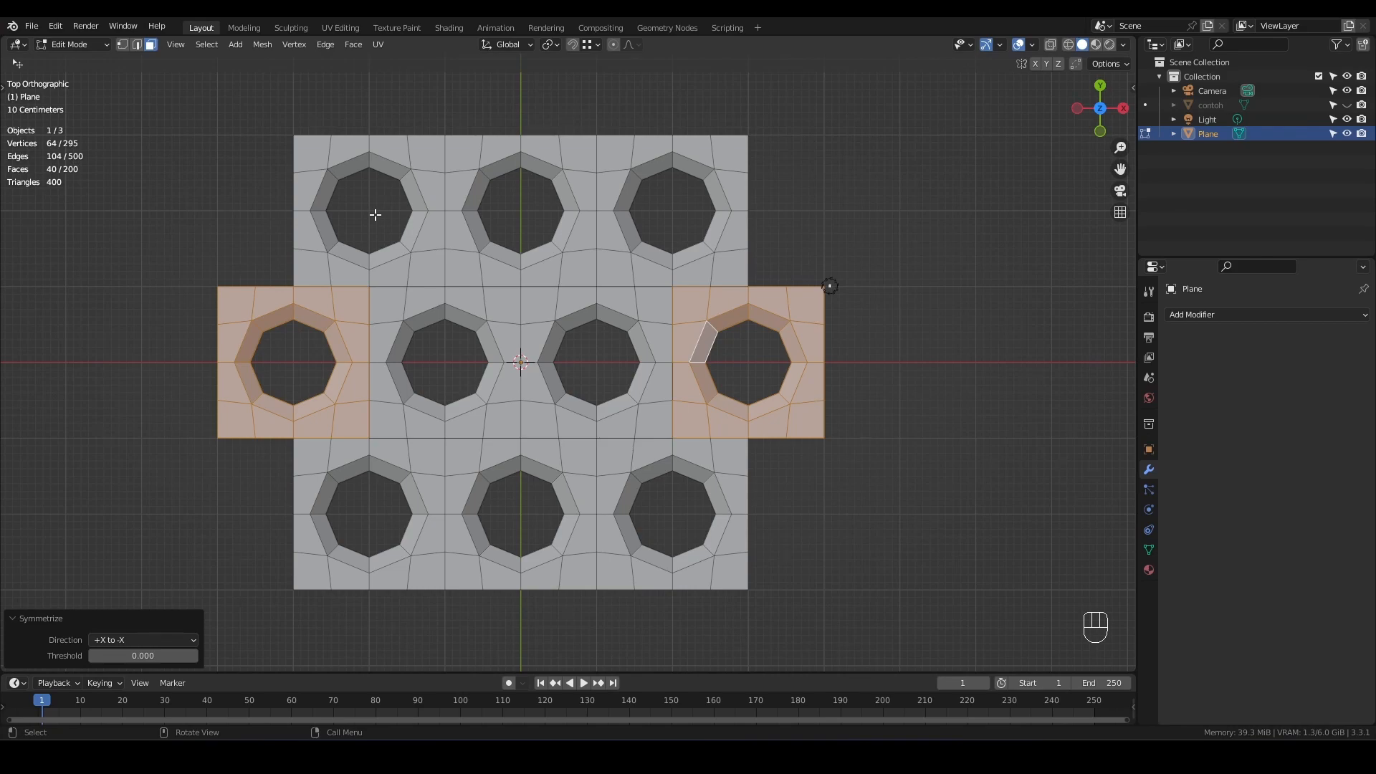
pyautogui.press('g')
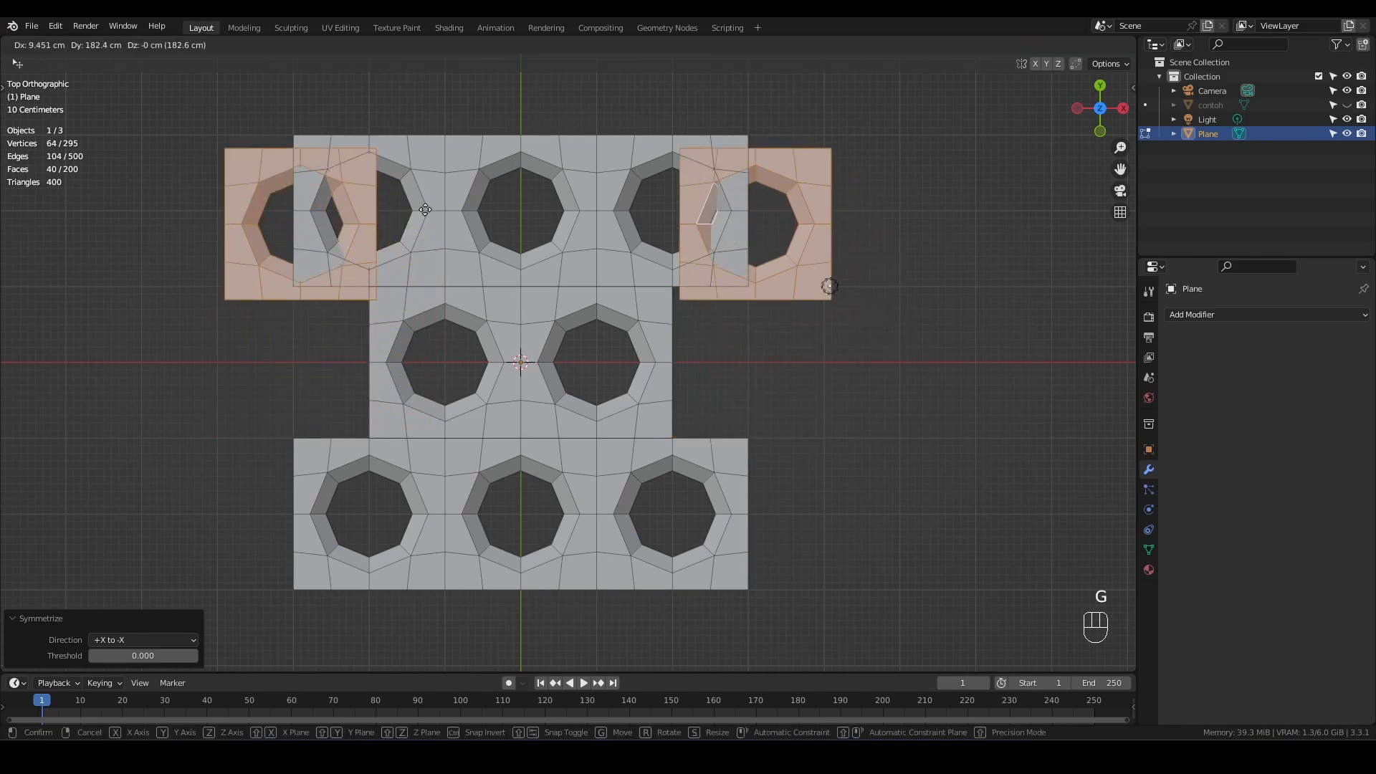
pyautogui.rightClick(469, 291)
# Merge all vertices of the mesh by distance and return to Object Mode
pyautogui.press('a')
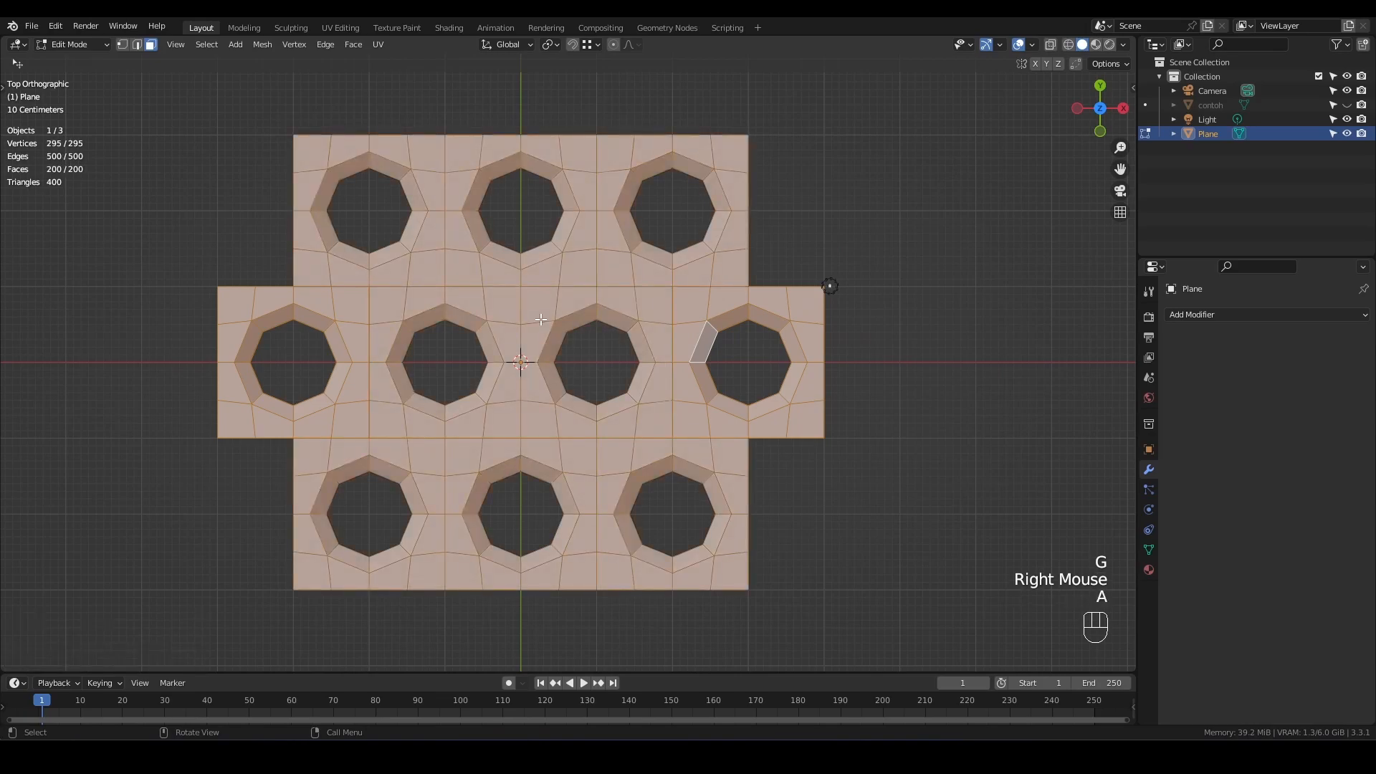
pyautogui.press('m')
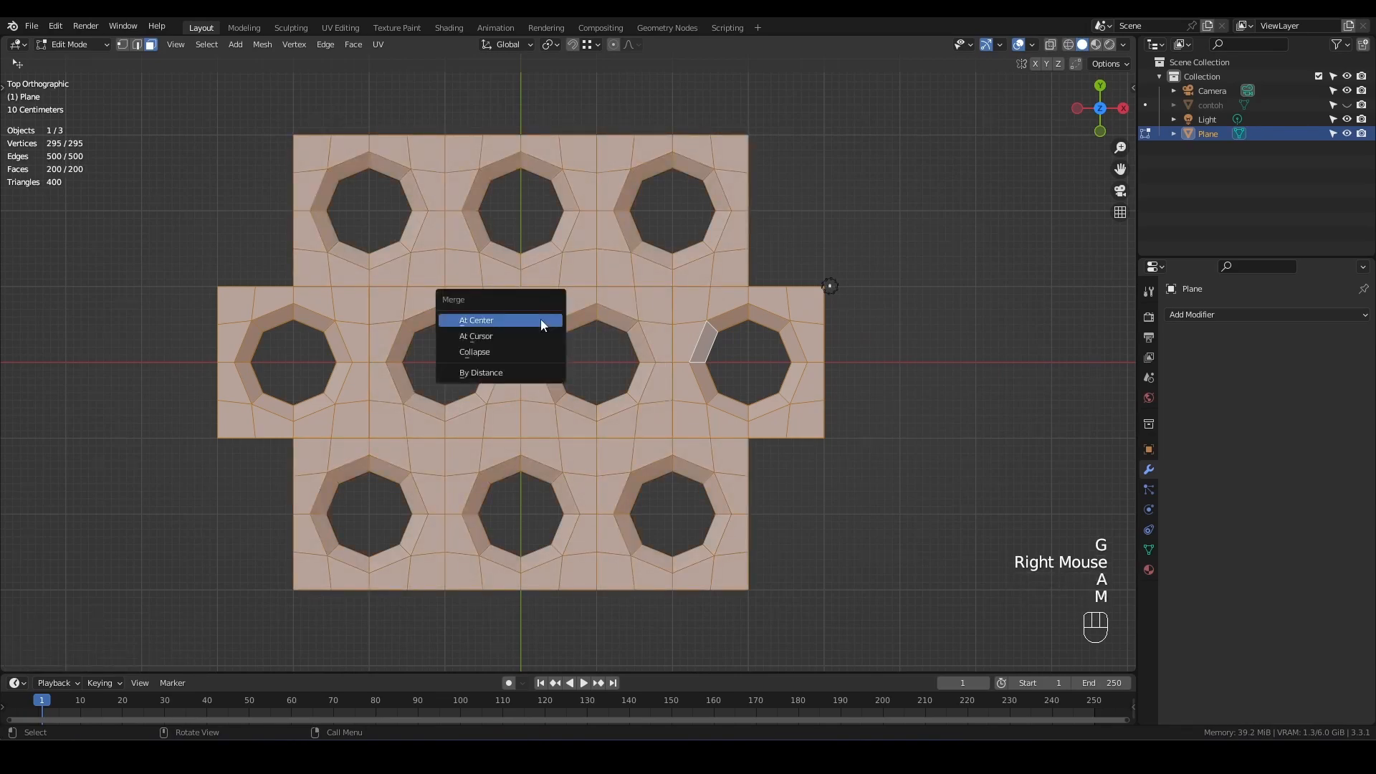
pyautogui.click(515, 373)
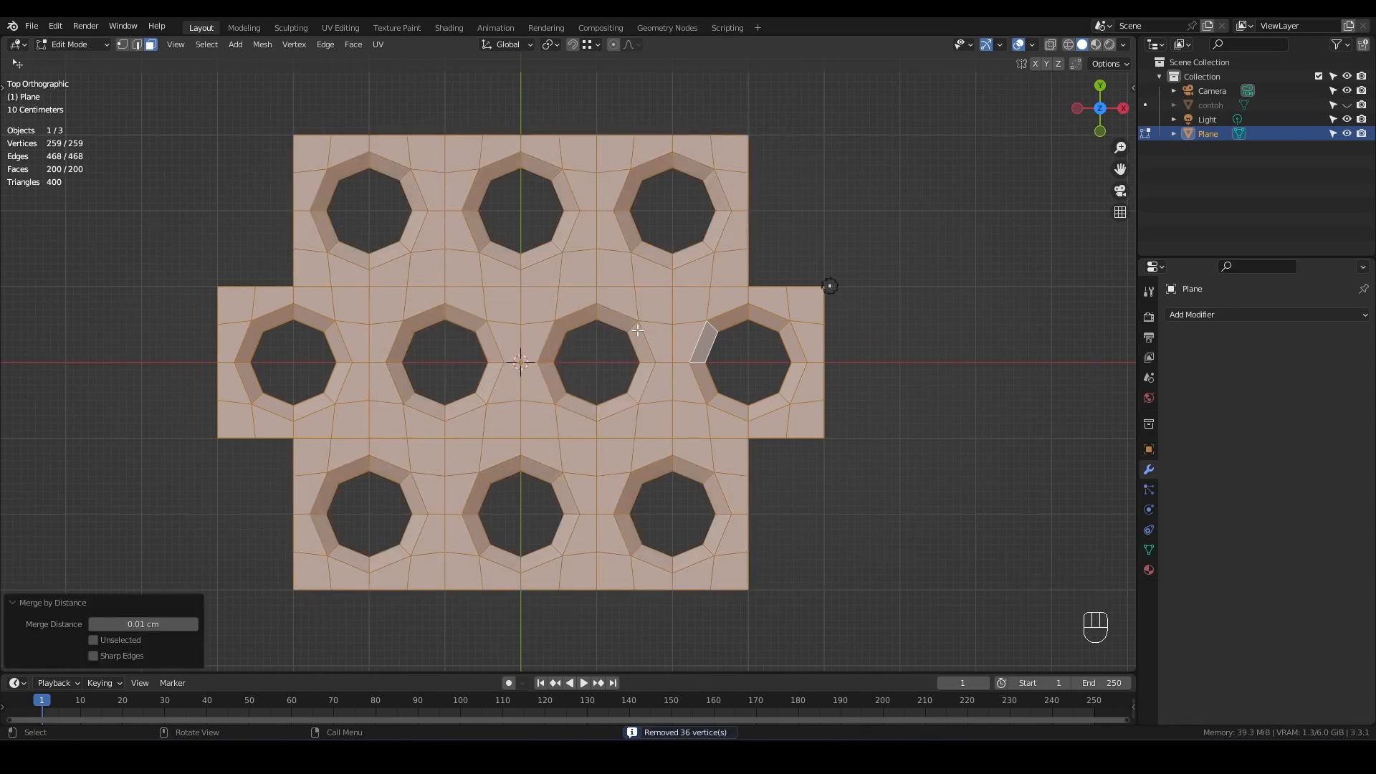
pyautogui.scroll(-1, 652, 351)
pyautogui.press('Tab')
# Add a Bevel modifier to the perforated plate and set its segments to 2
pyautogui.click(1218, 316)
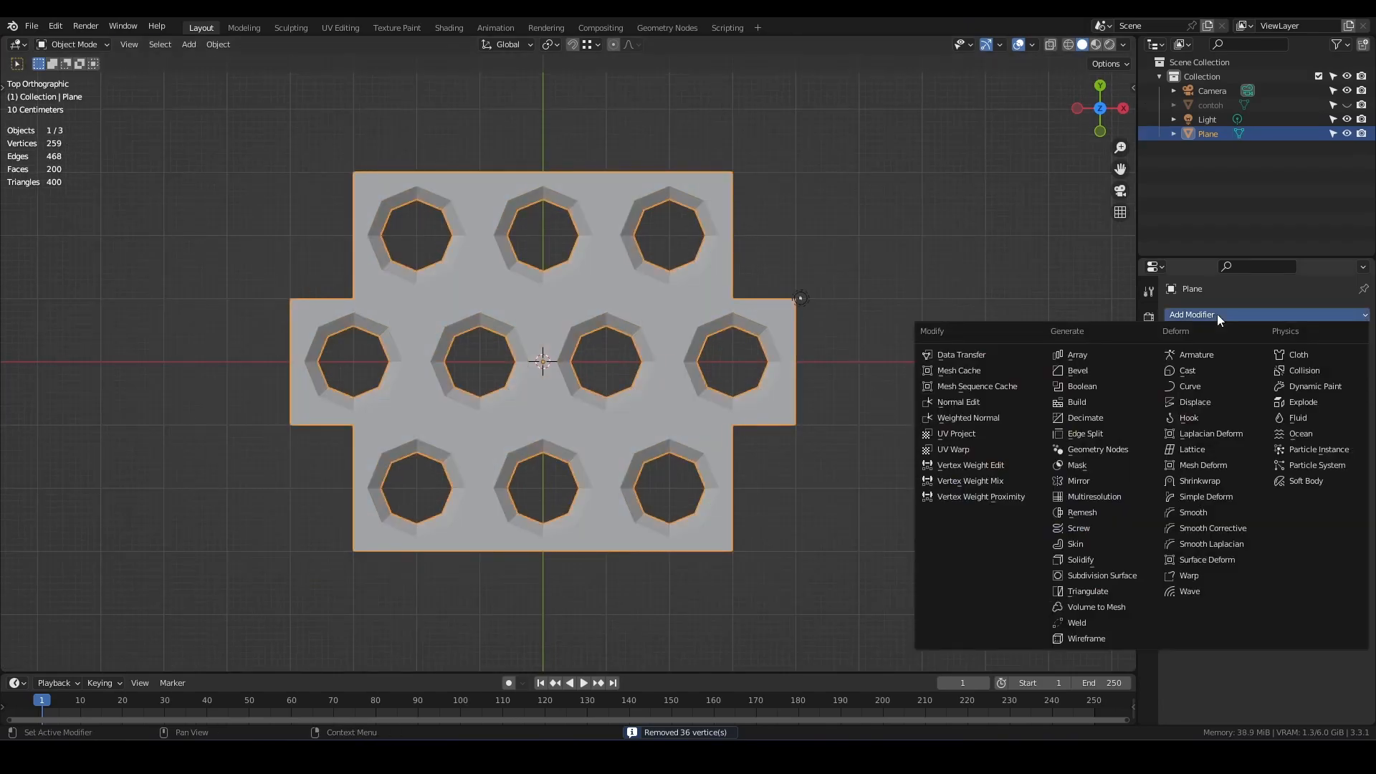
pyautogui.click(1079, 372)
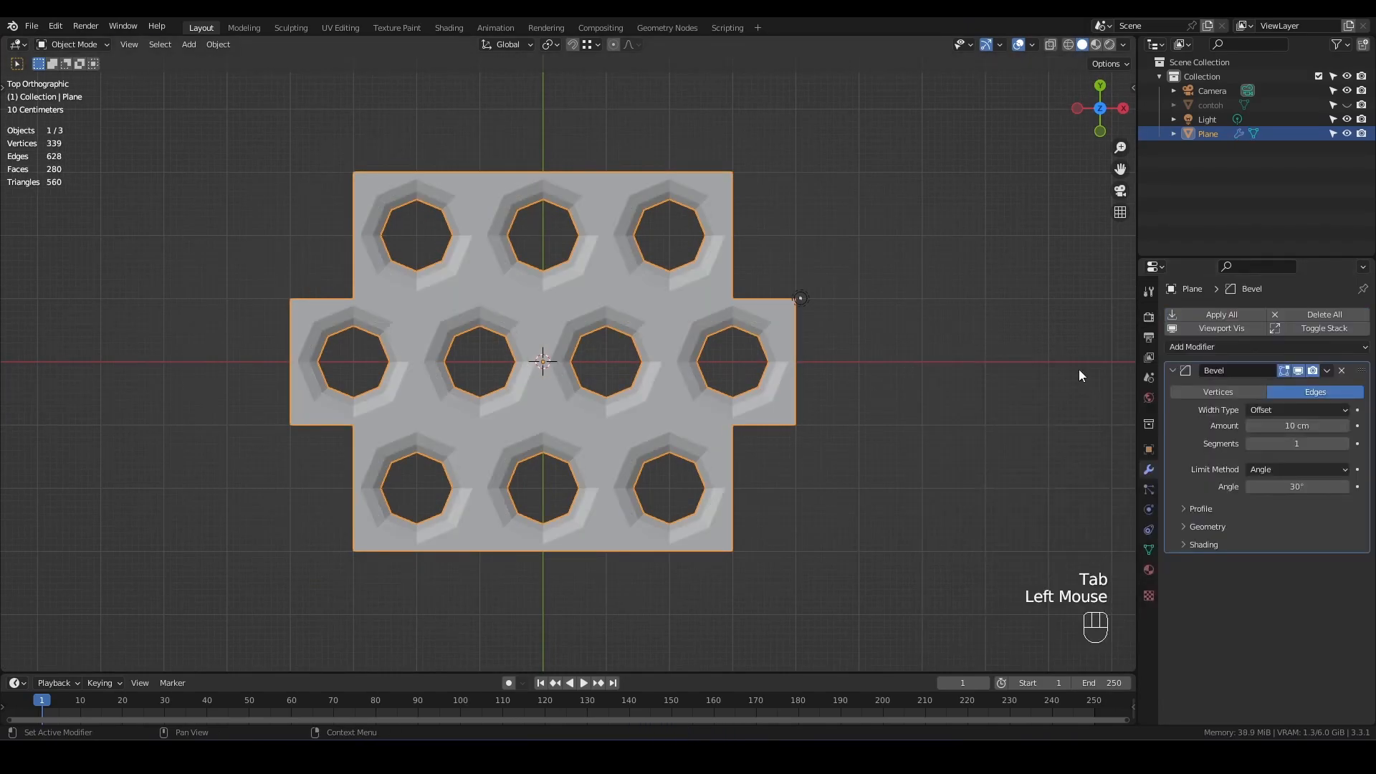
pyautogui.click(1345, 445)
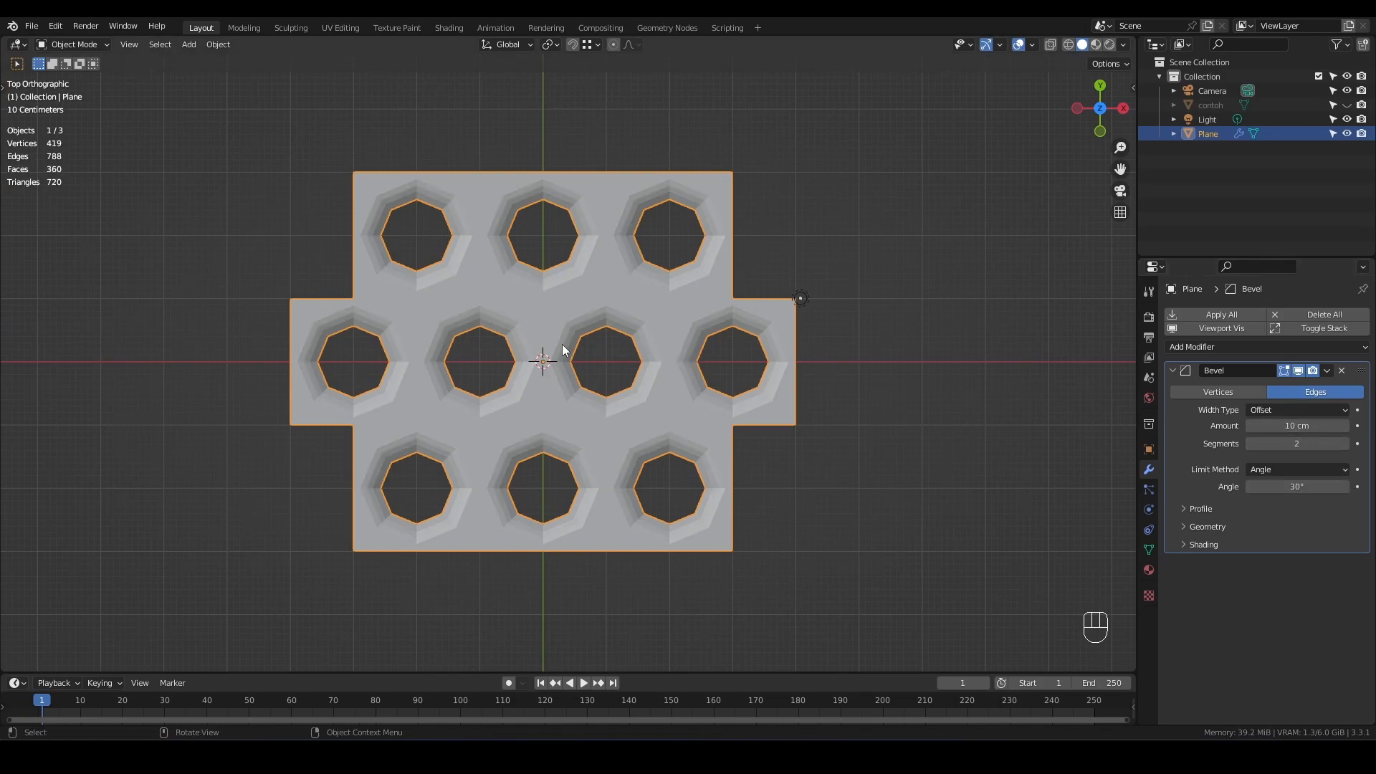
# Add a level 2 Subdivision modifier to the perforated plate and shade it smooth
pyautogui.scroll(4, 561, 342)
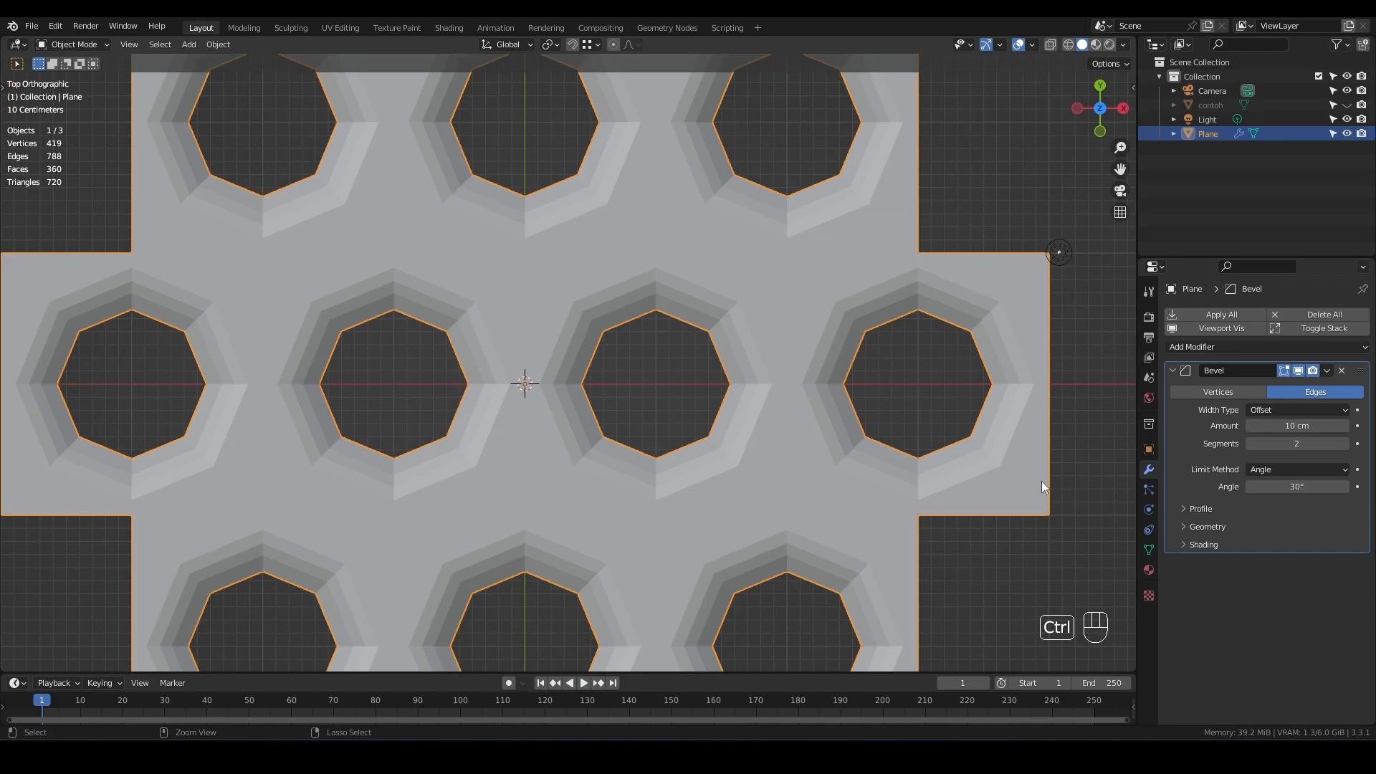
pyautogui.hotkey('ctrl', '1')
pyautogui.hotkey('ctrl', '2')
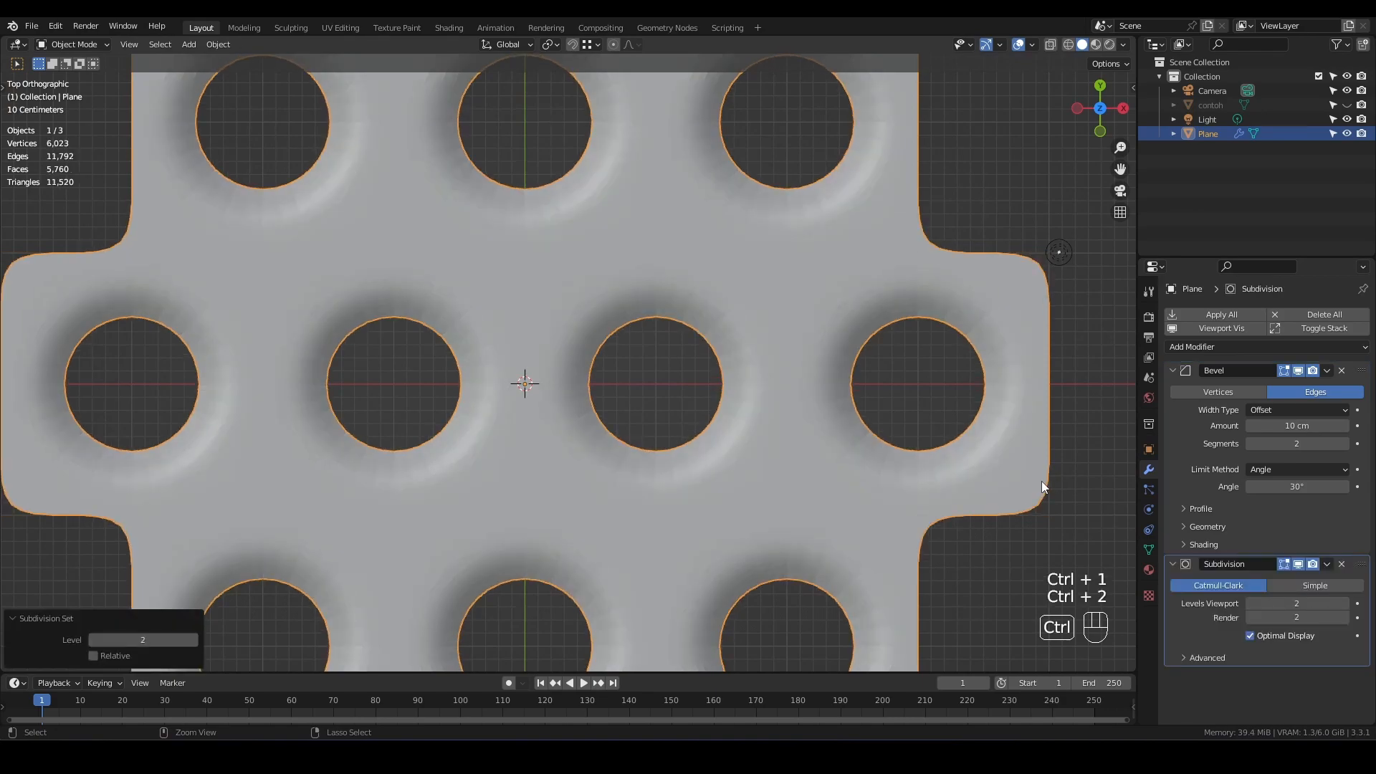
pyautogui.rightClick(961, 390)
pyautogui.click(961, 390)
pyautogui.scroll(-1, 946, 358)
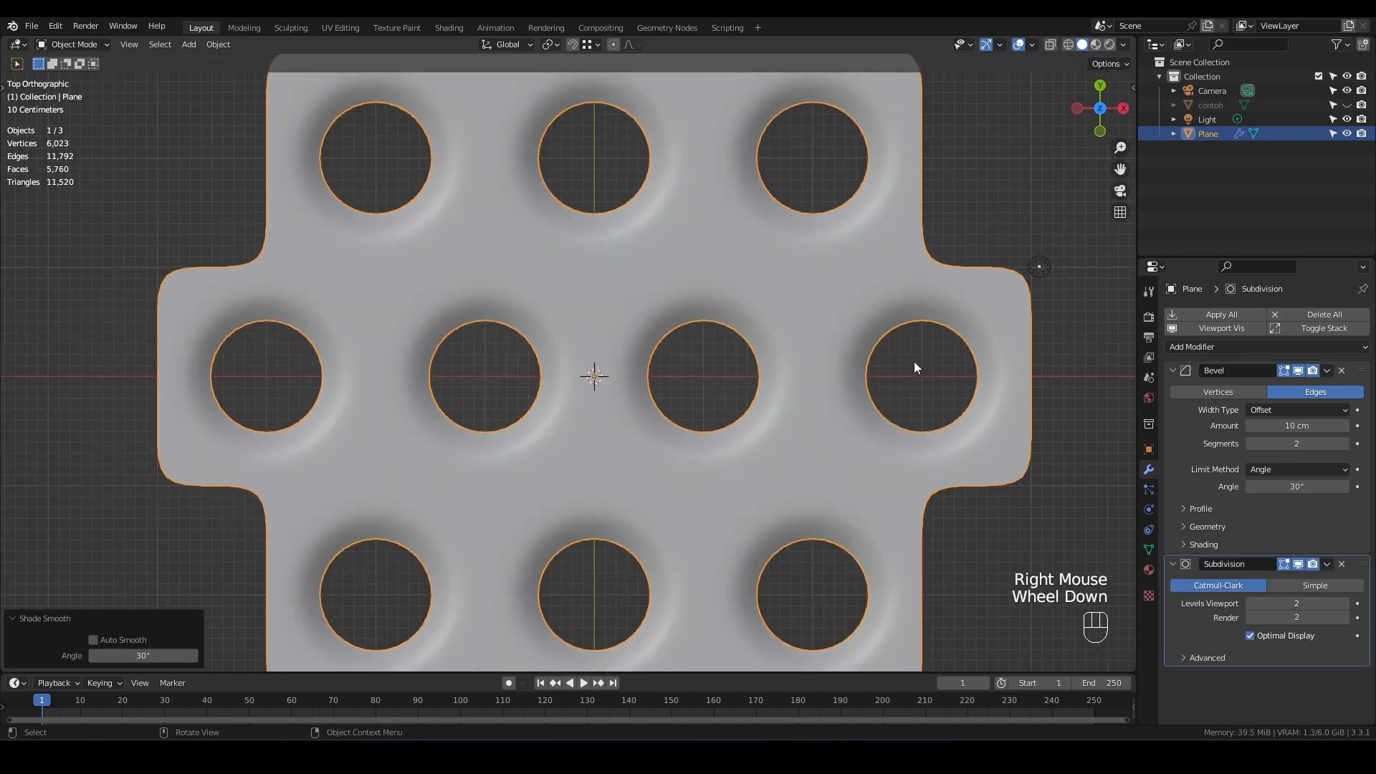
pyautogui.click(1346, 618)
pyautogui.scroll(-1, 746, 375)
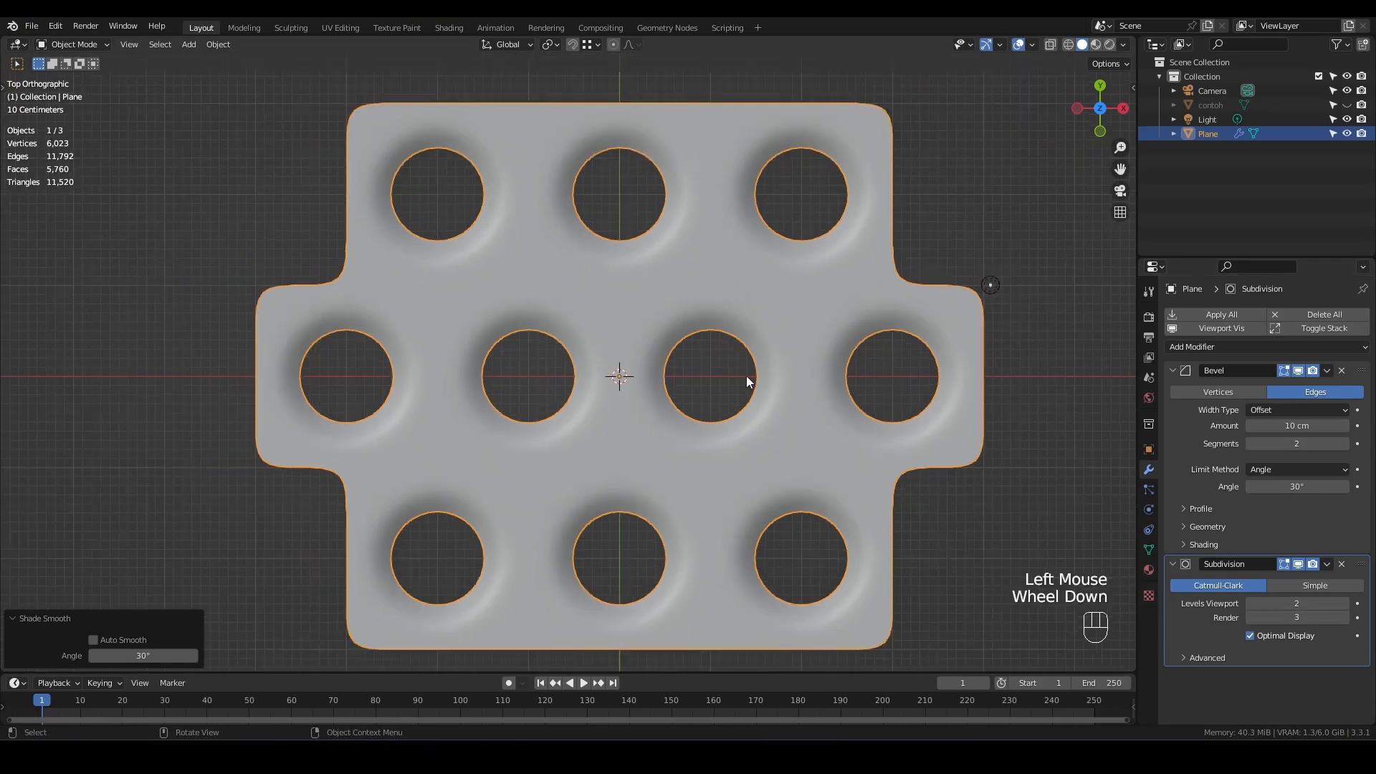
pyautogui.click(1249, 621)
pyautogui.scroll(-1, 593, 385)
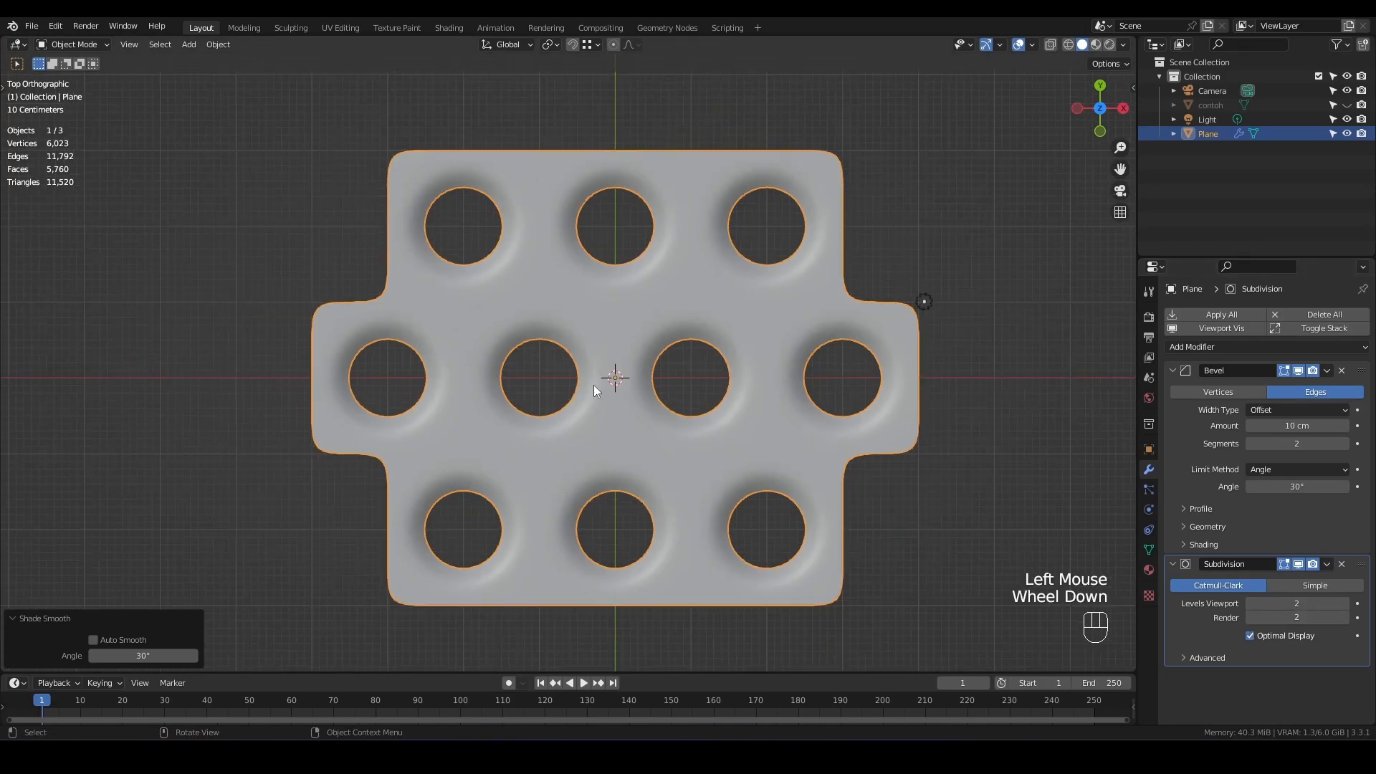
# Add a new 200 cm plane at the world origin over the perforated plate, keeping its original scale
pyautogui.scroll(1, 591, 375)
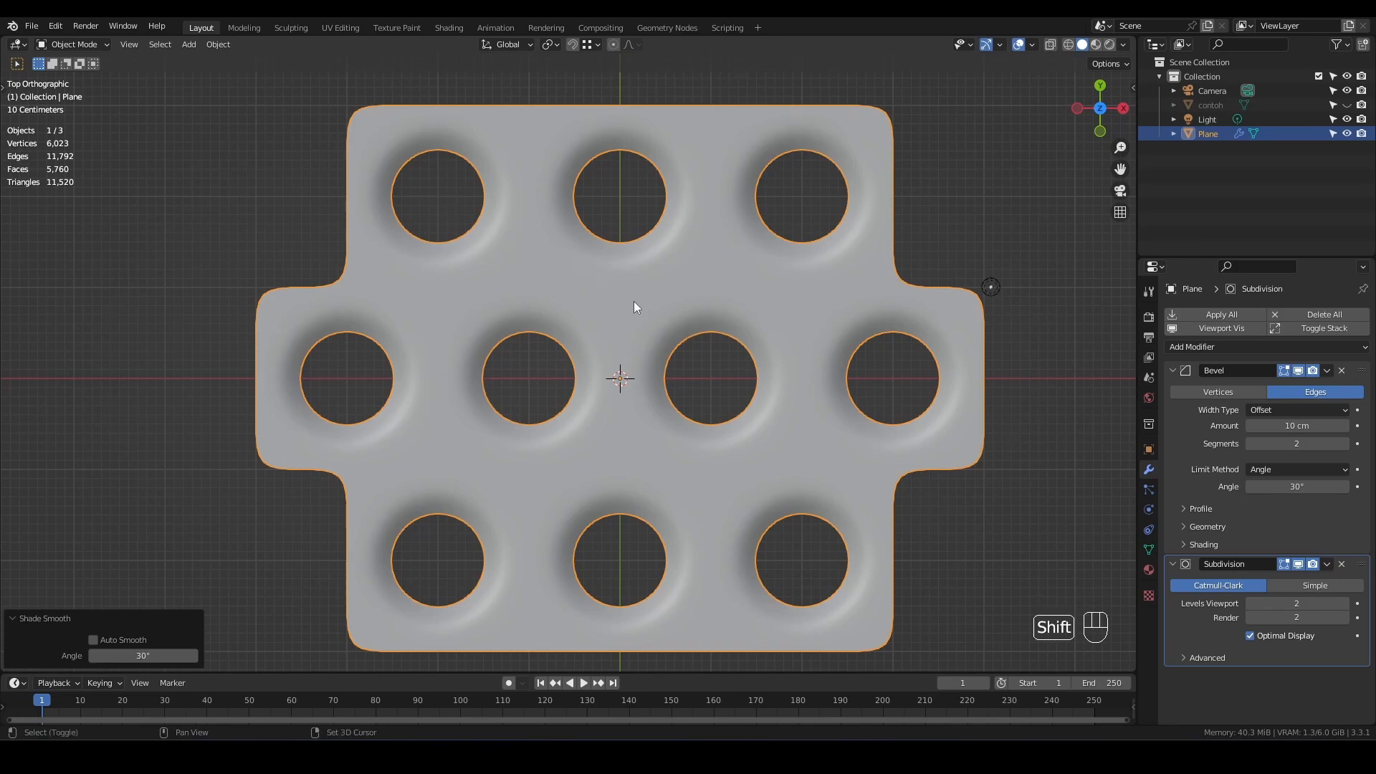
pyautogui.hotkey('shift', 'a')
pyautogui.click(686, 302)
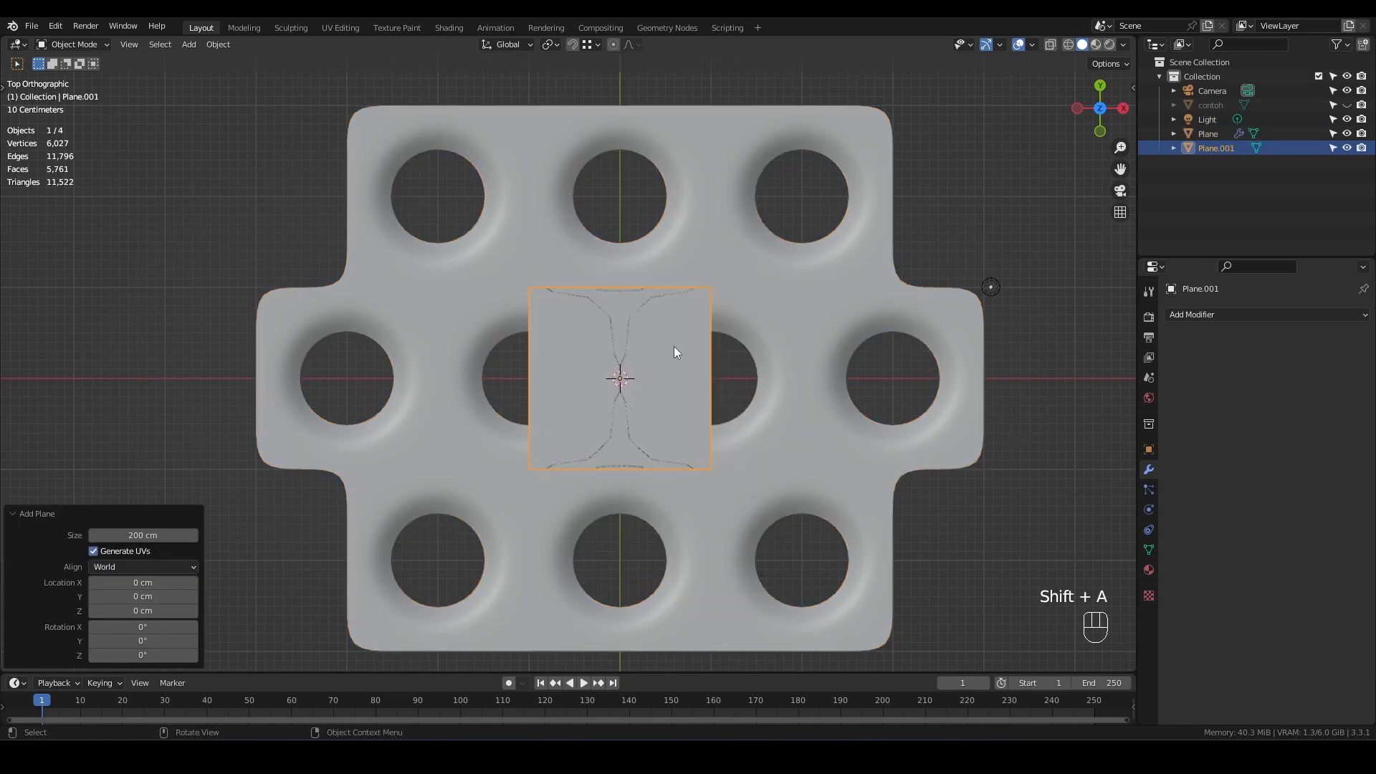
pyautogui.press('s')
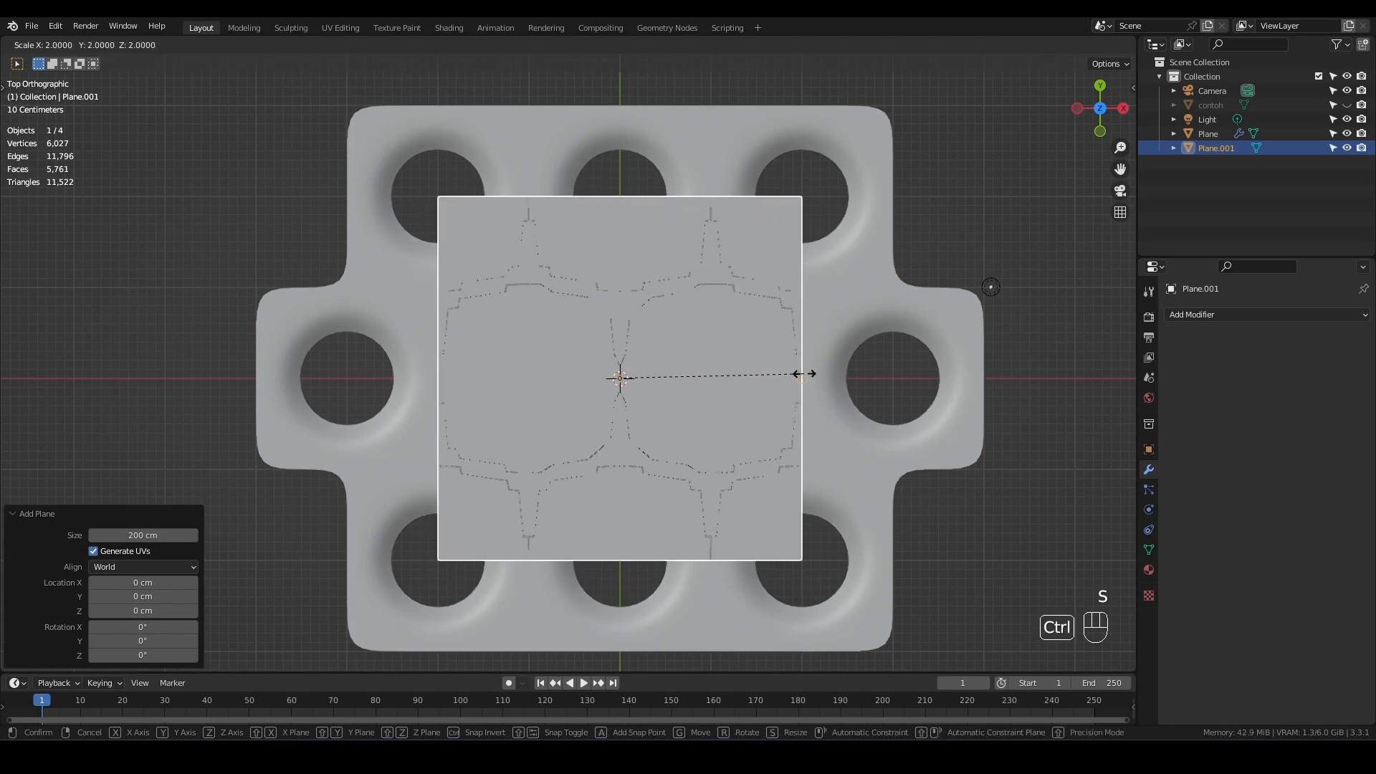
pyautogui.rightClick(810, 359)
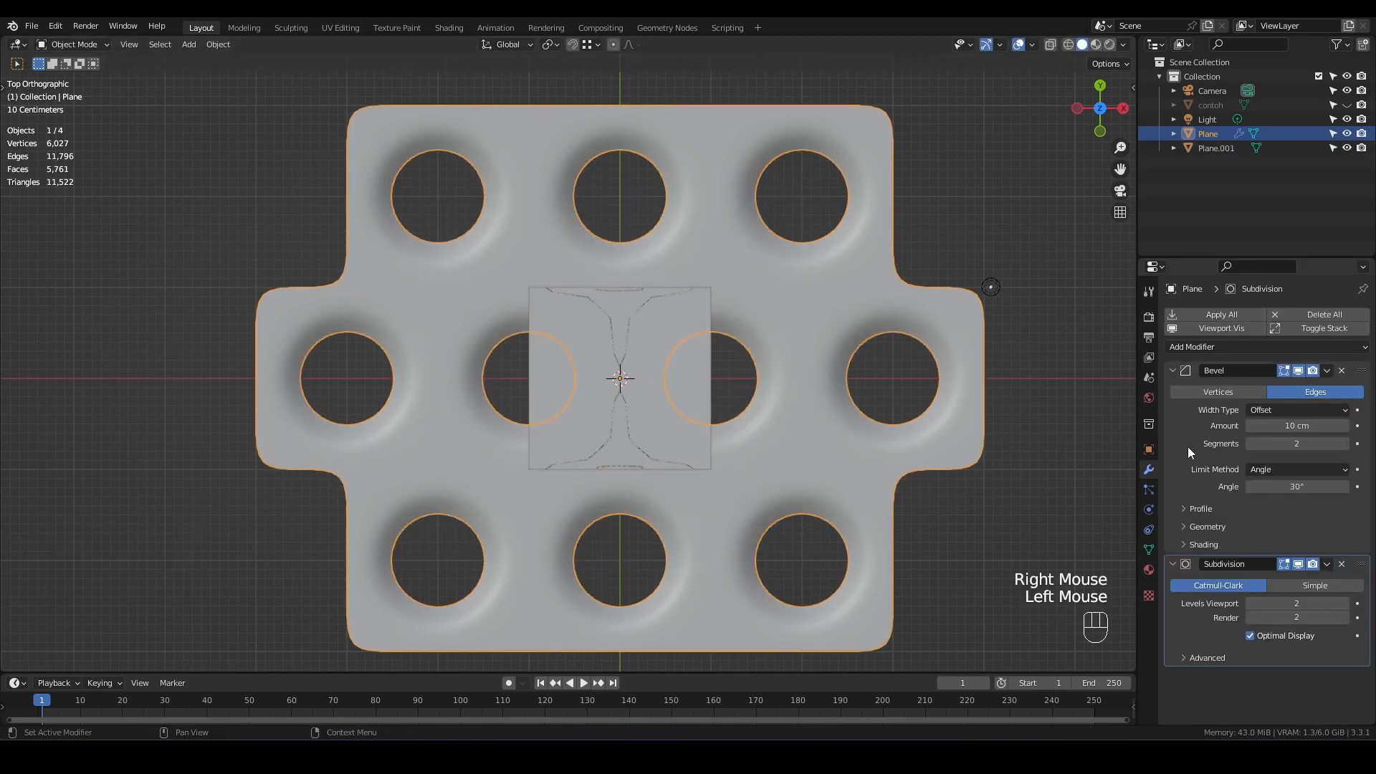
# Hide the Subdivision modifier's effect in the viewport and show the wireframe overlay on all objects
pyautogui.click(1299, 566)
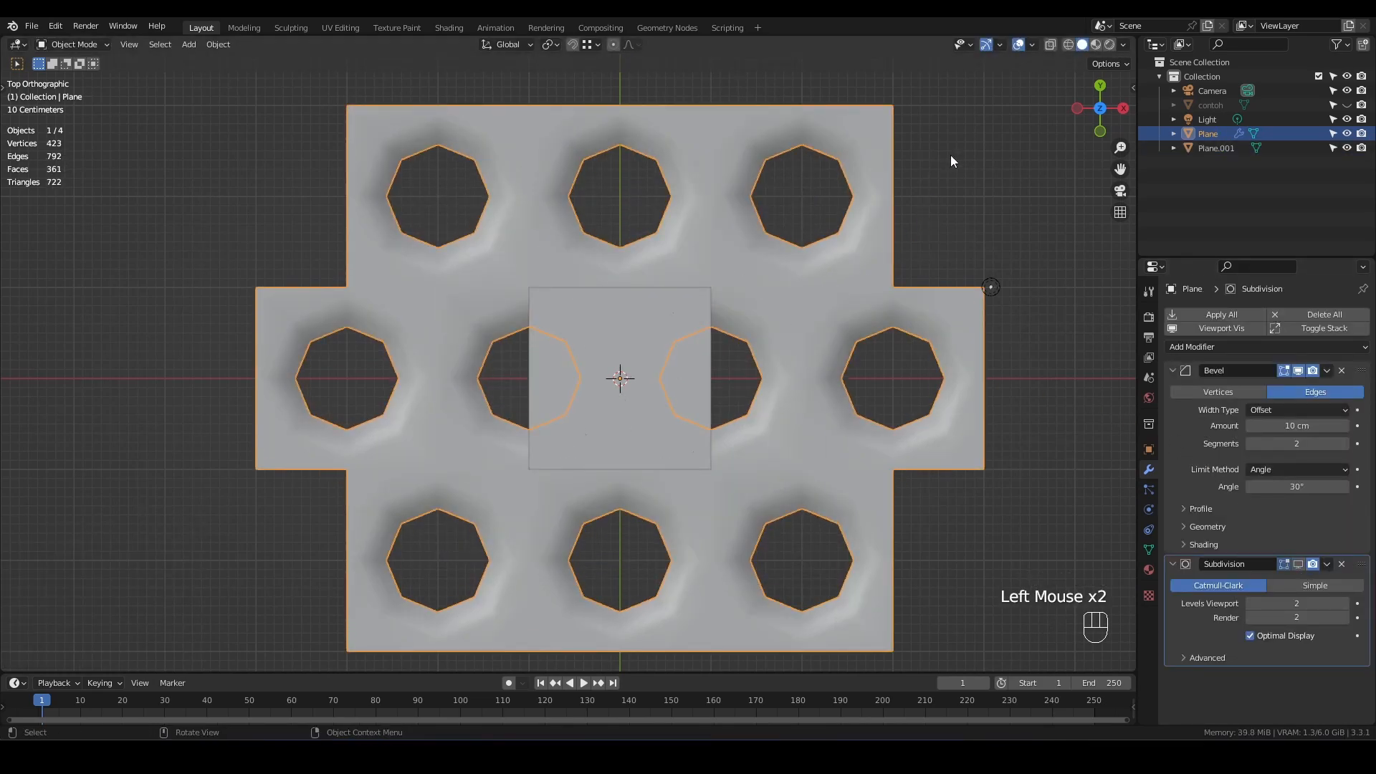
pyautogui.click(1032, 44)
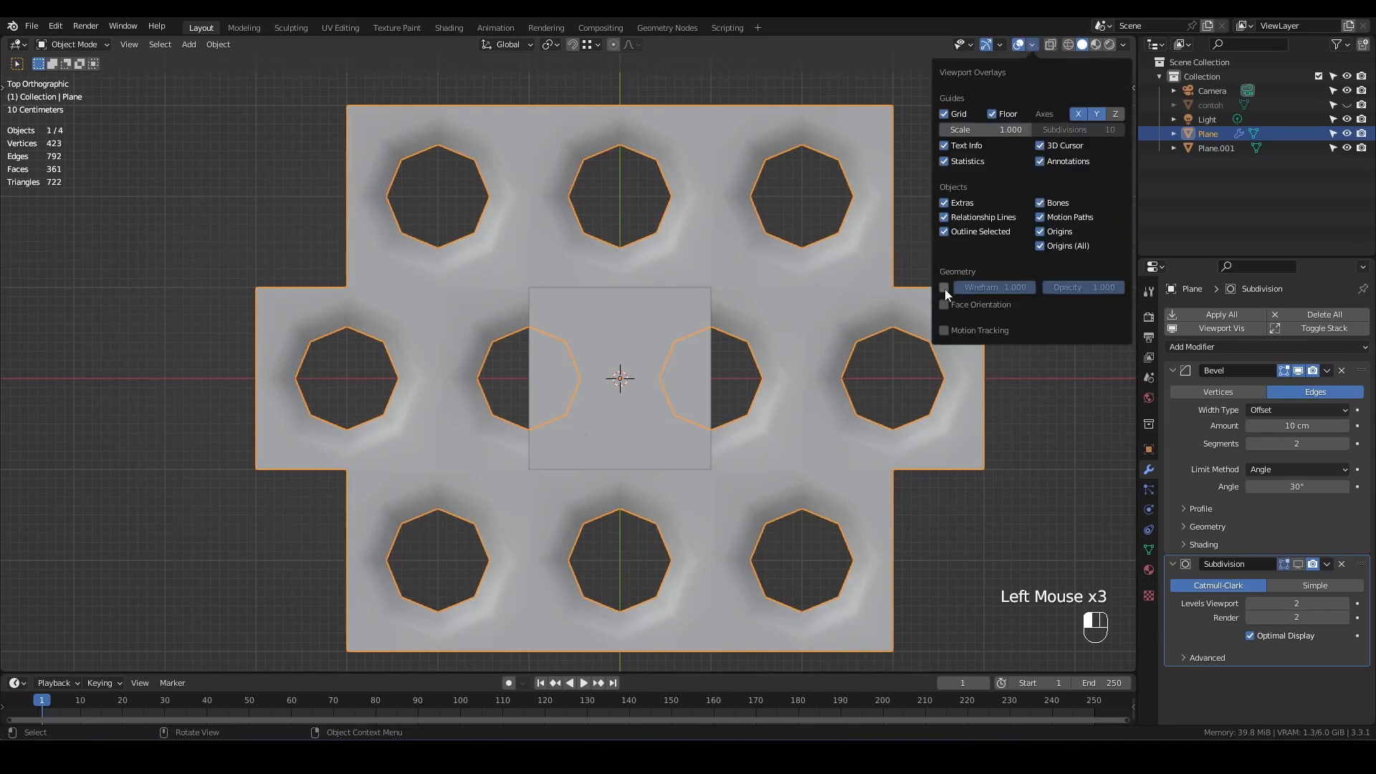
pyautogui.press('F5')
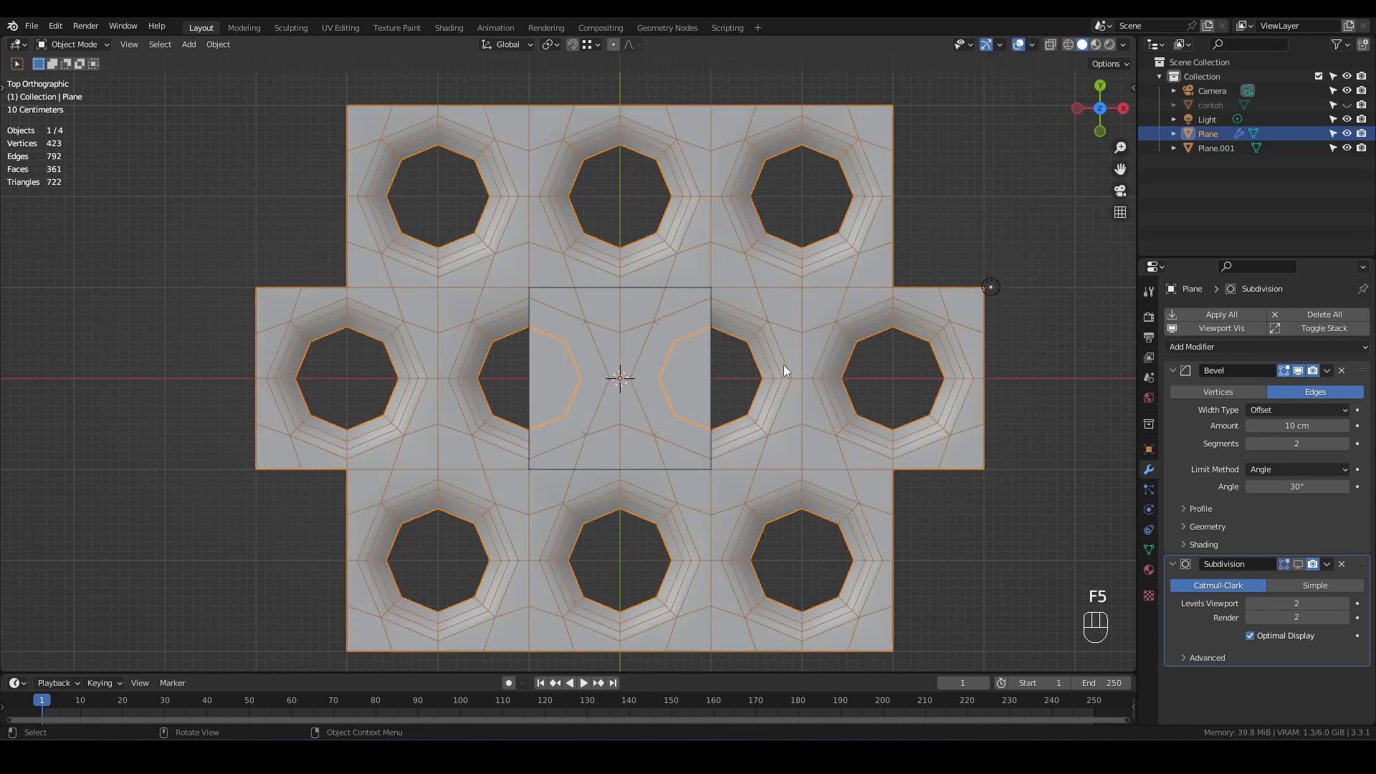
# Scale the small square plane uniformly to 2.000 about the origin and turn the wireframe overlay off
pyautogui.press('s')
pyautogui.rightClick(784, 364)
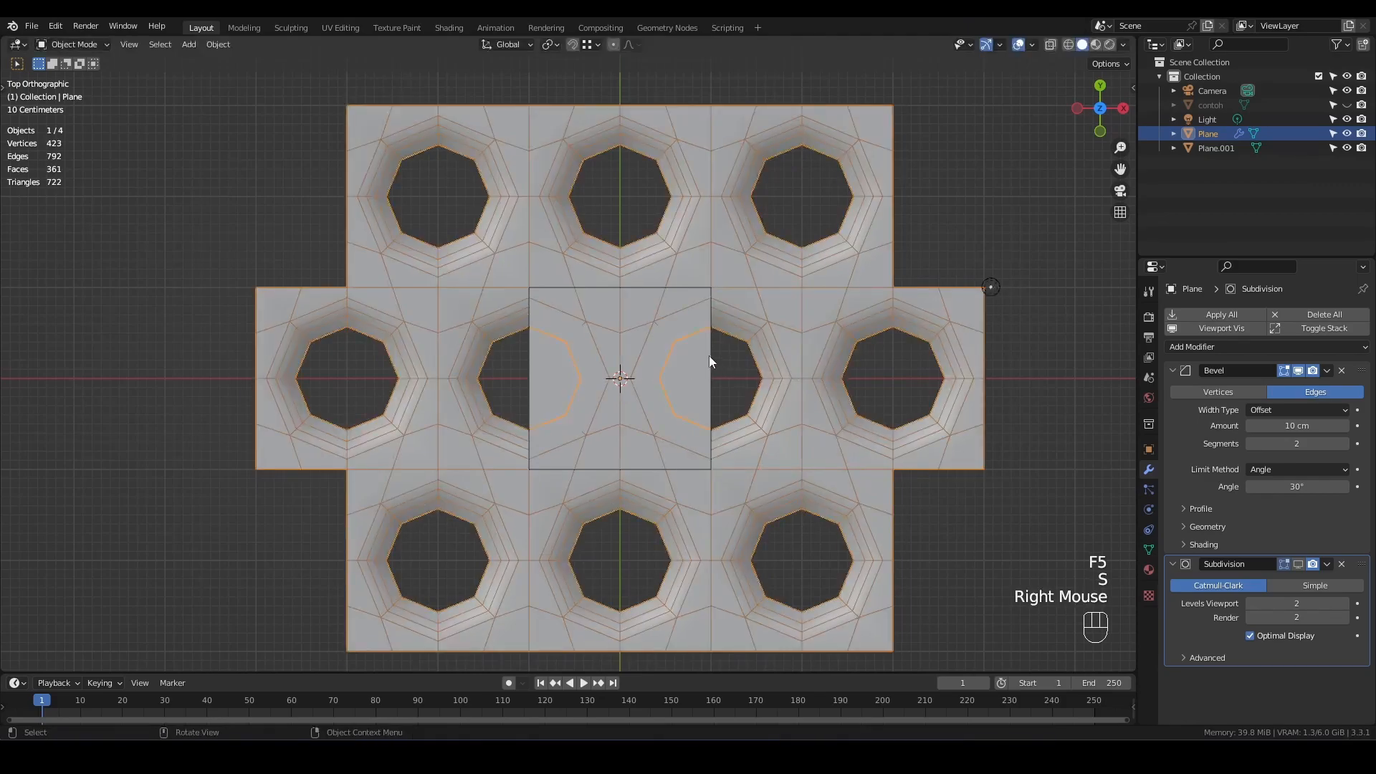
pyautogui.click(711, 355)
pyautogui.press('s')
pyautogui.keyDown('ctrl'); pyautogui.click(798, 374); pyautogui.keyUp('ctrl')
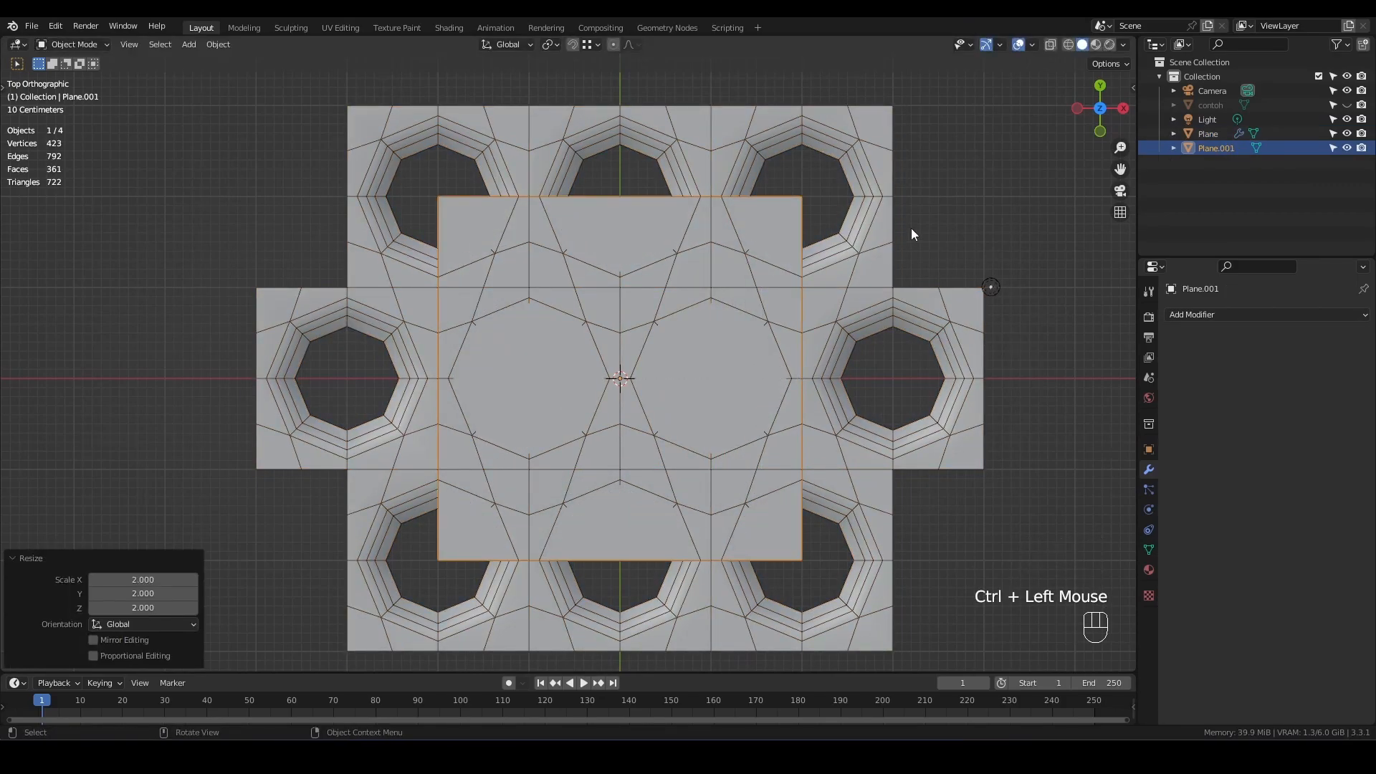
pyautogui.press('F5')
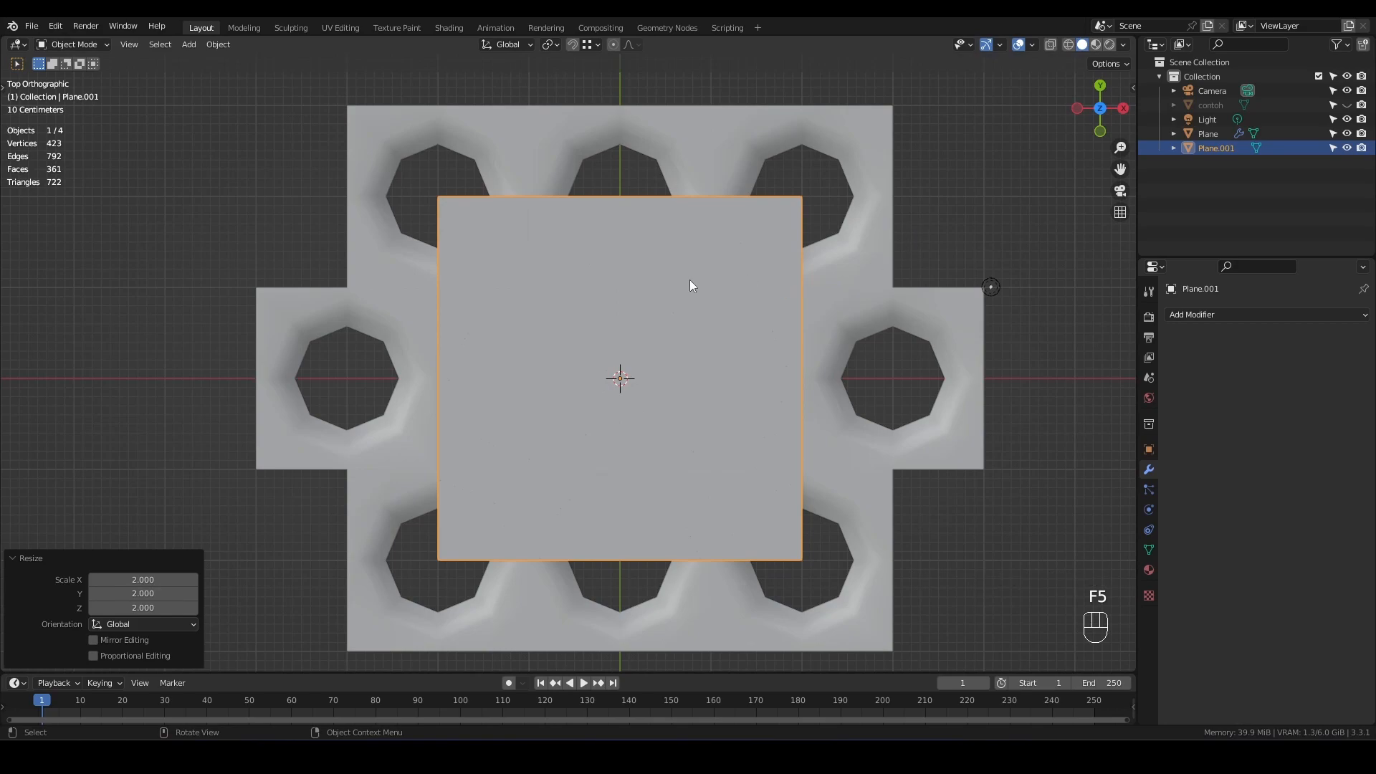
# Switch to the Shading workspace, set the viewport to solid shading, and create a new material for the plane
pyautogui.click(453, 26)
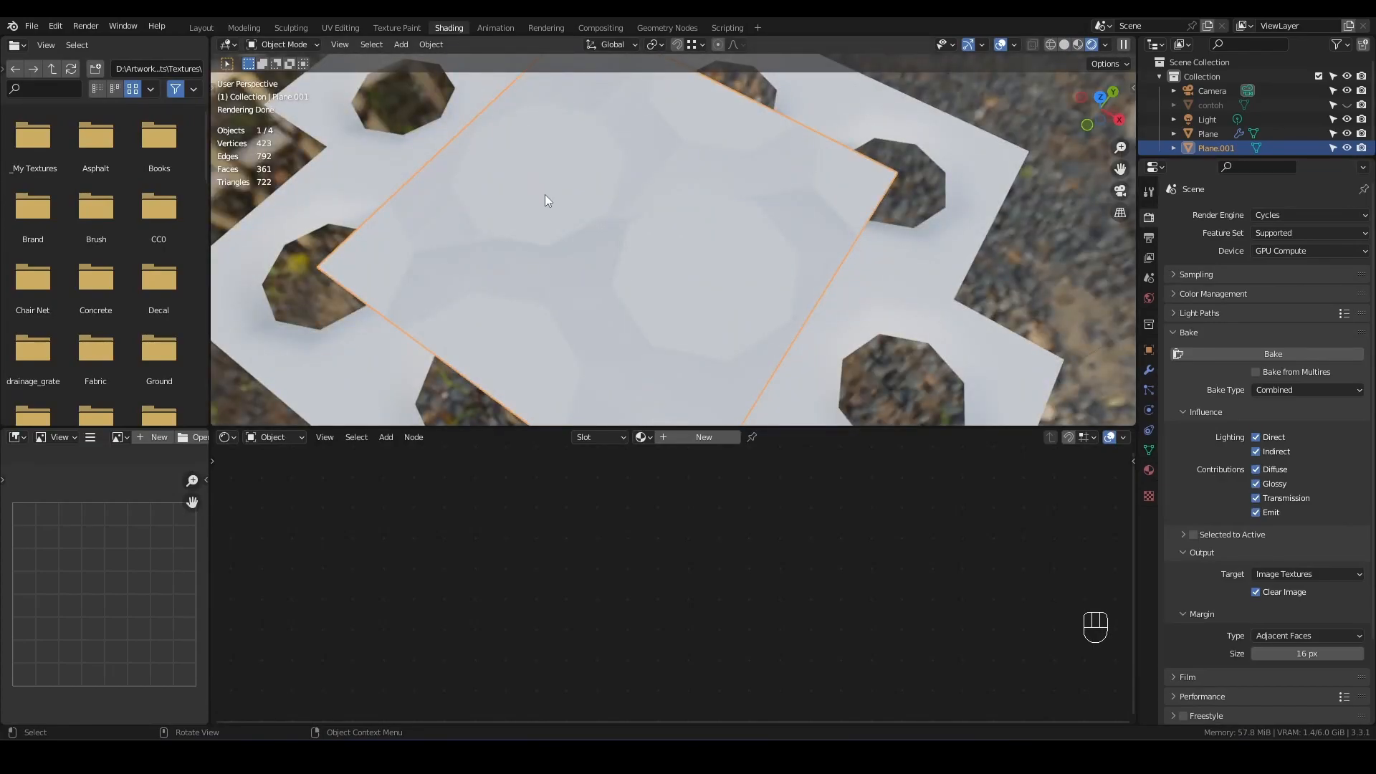
pyautogui.scroll(-3, 544, 196)
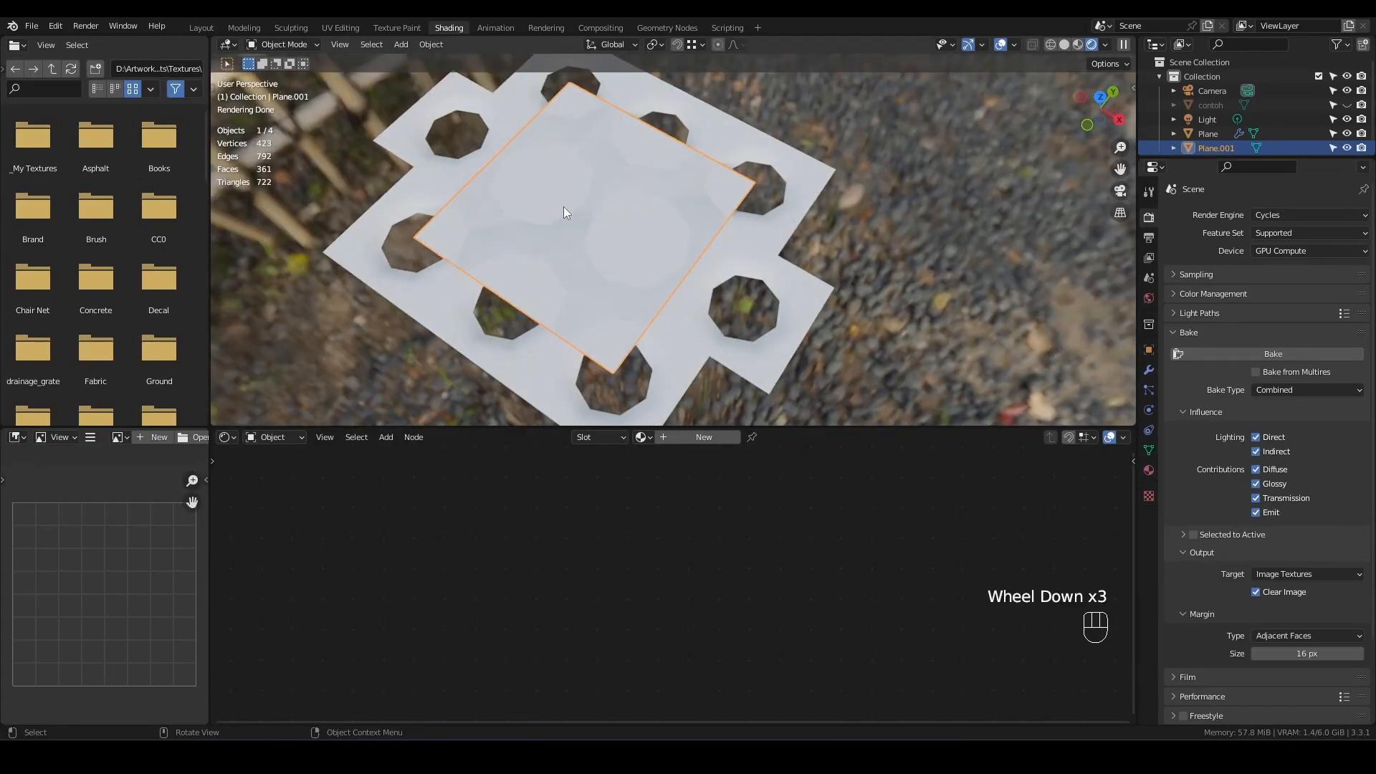
pyautogui.press('z')
pyautogui.click(677, 224)
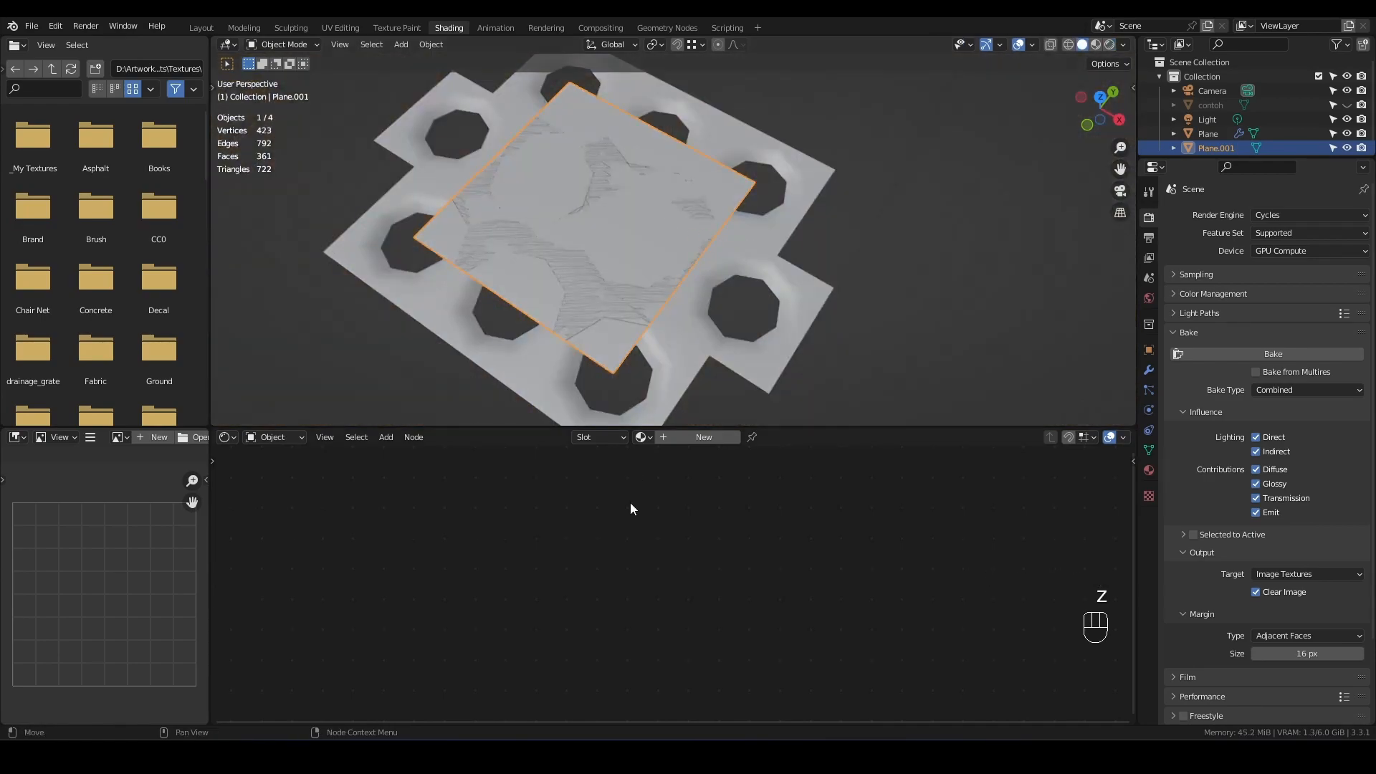
pyautogui.click(669, 439)
# Add an Image Texture node beside the Principled BSDF, leaving it unconnected
pyautogui.hotkey('shift', 'a')
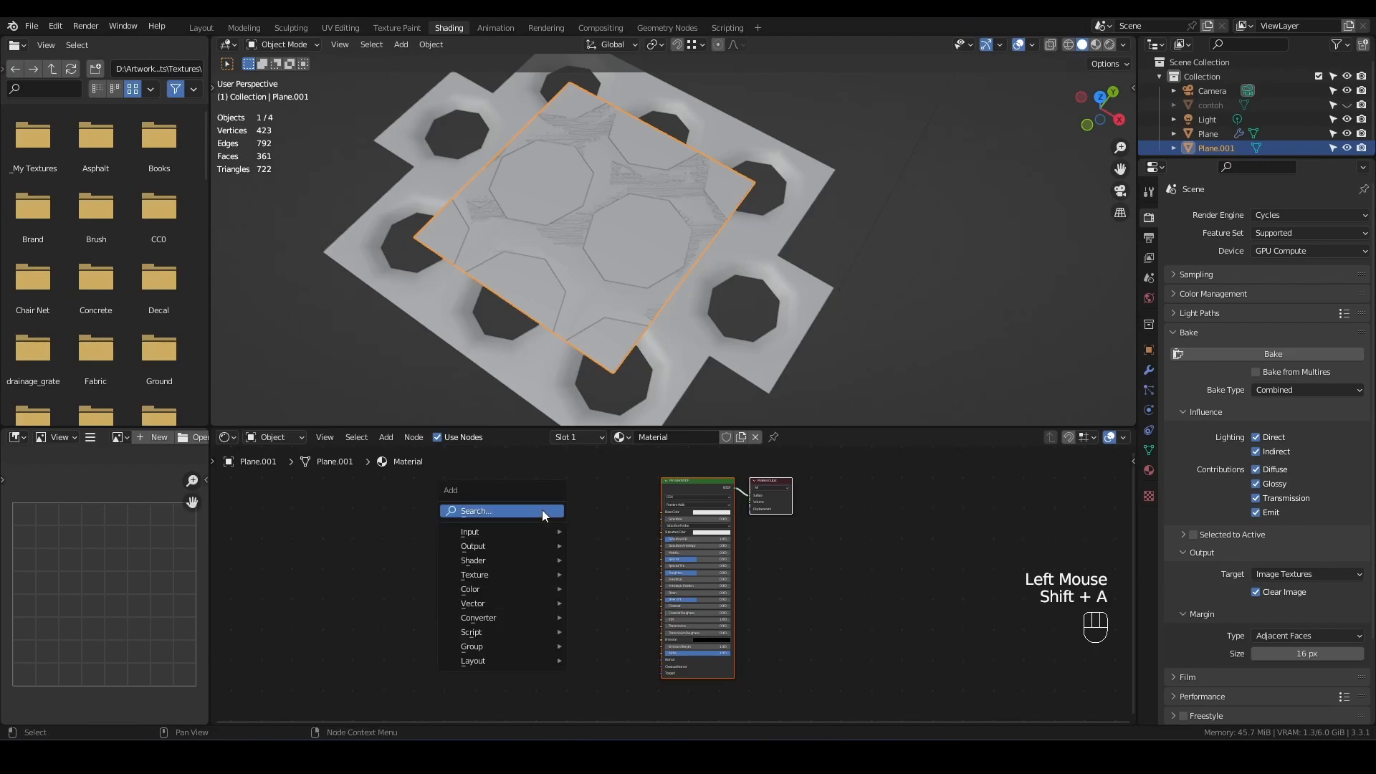
pyautogui.moveTo(545, 573)
pyautogui.click(630, 460)
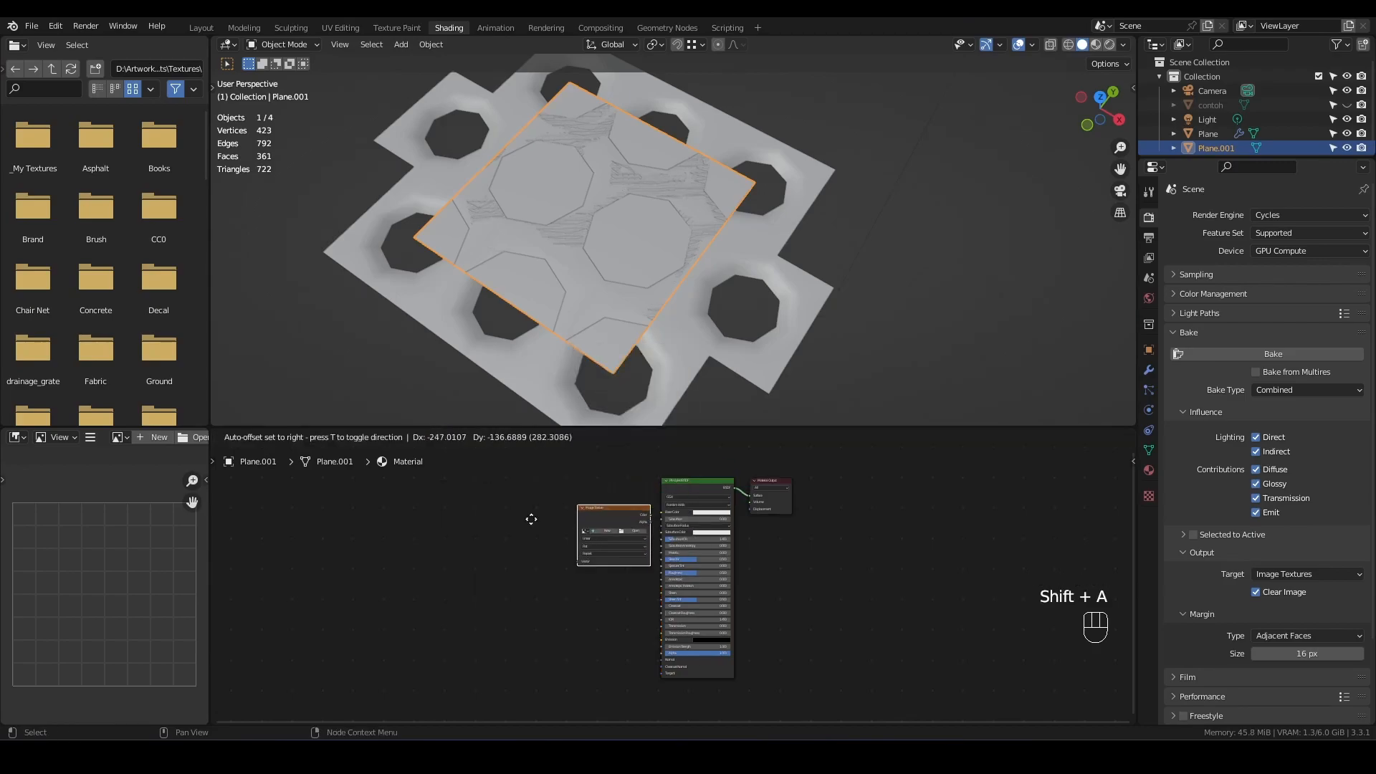
pyautogui.click(477, 538)
# Create a new 2048 × 2048 px image named normal without alpha in the Image Texture node
pyautogui.scroll(3, 477, 537)
pyautogui.scroll(2, 522, 529)
pyautogui.click(522, 523)
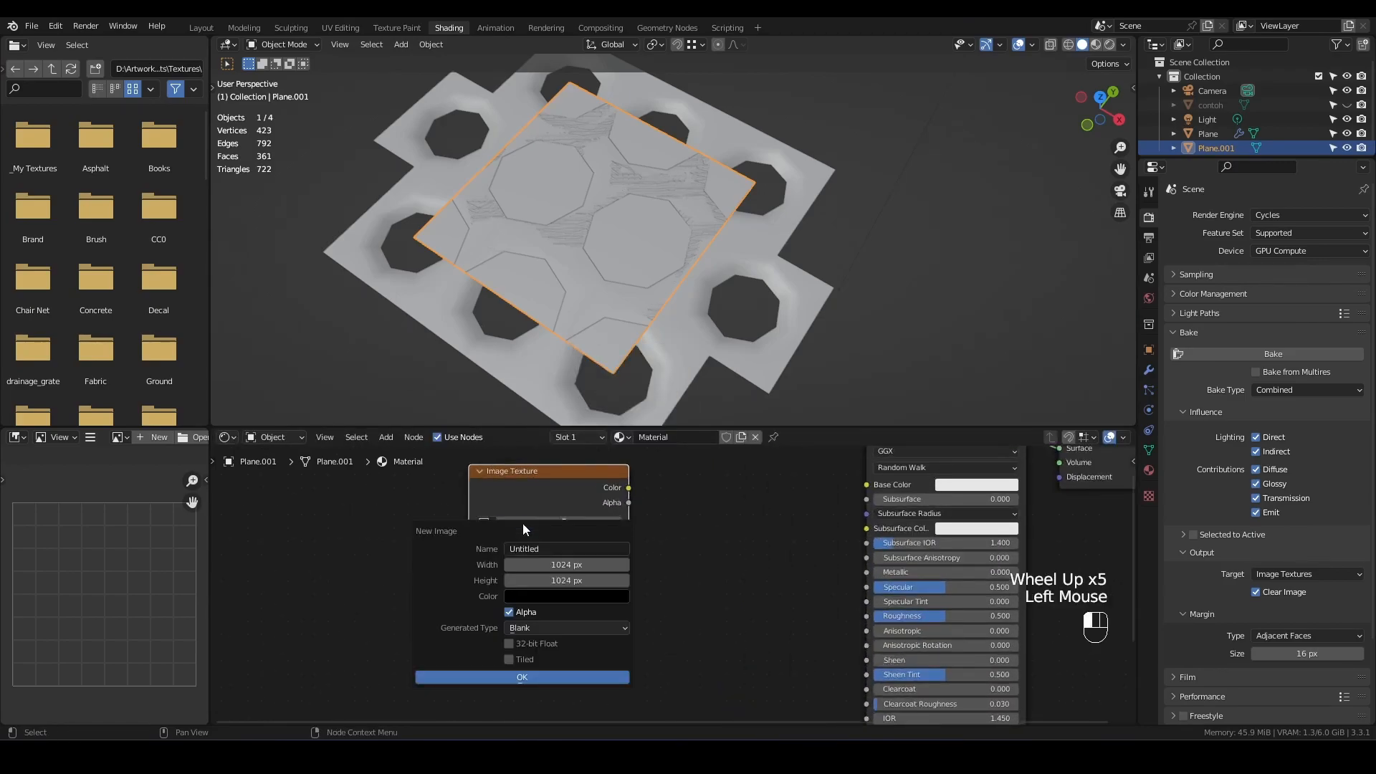
pyautogui.click(542, 550)
pyautogui.write('normal')
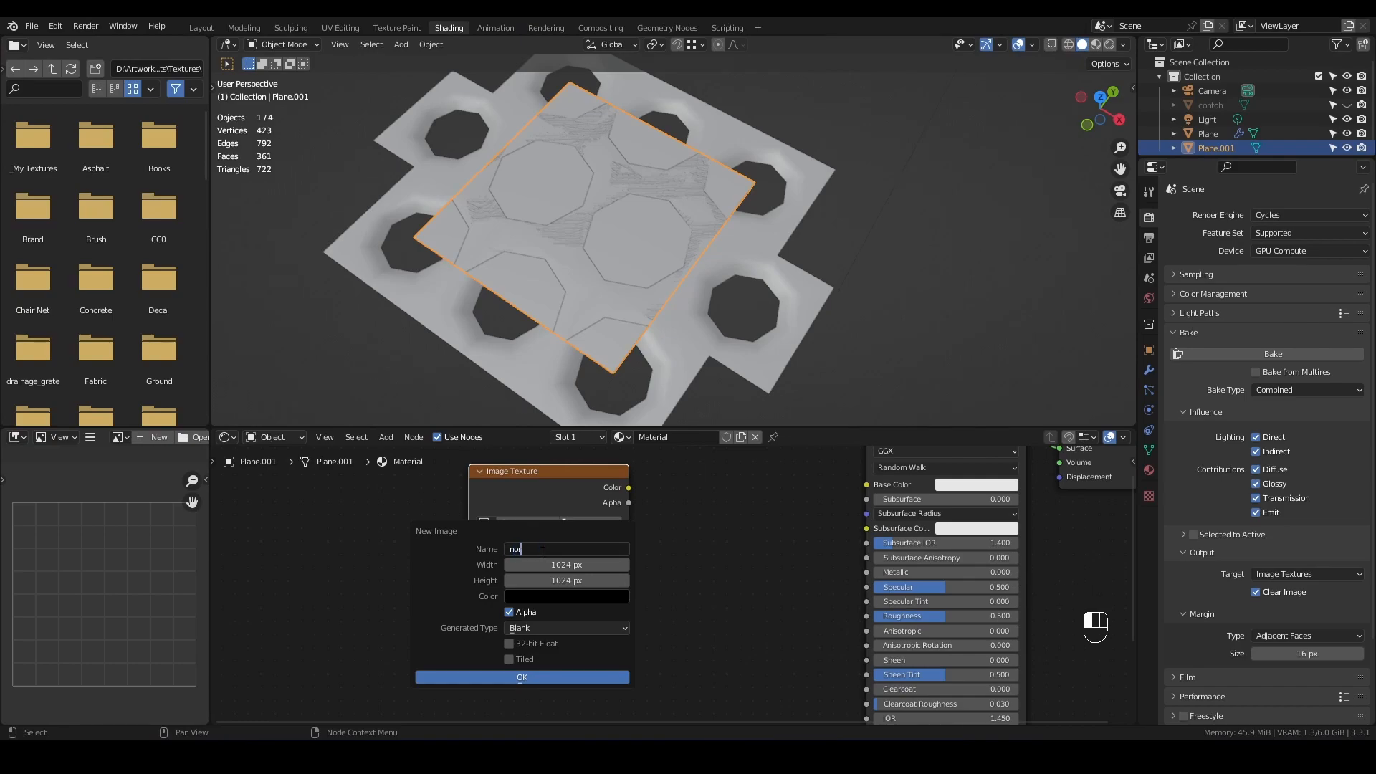
pyautogui.press('Return')
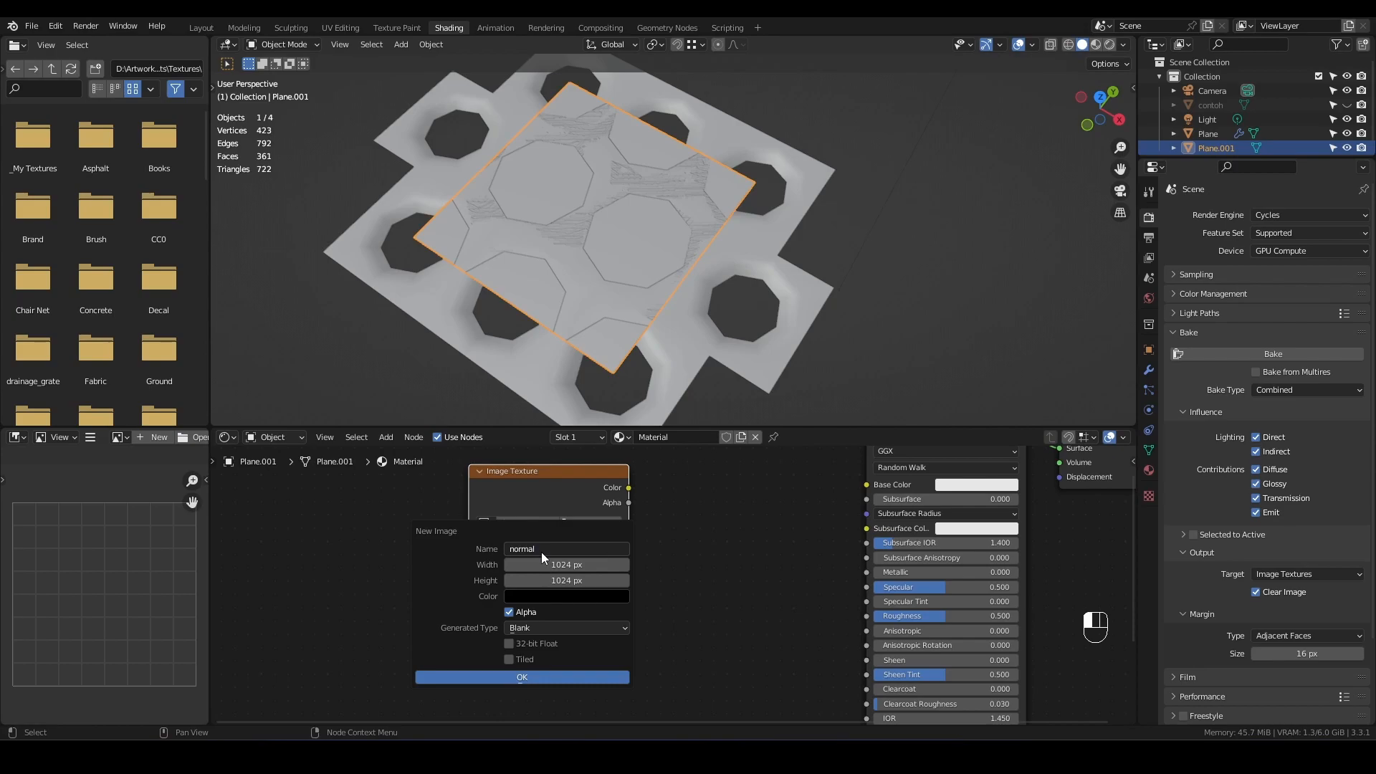
pyautogui.click(570, 579)
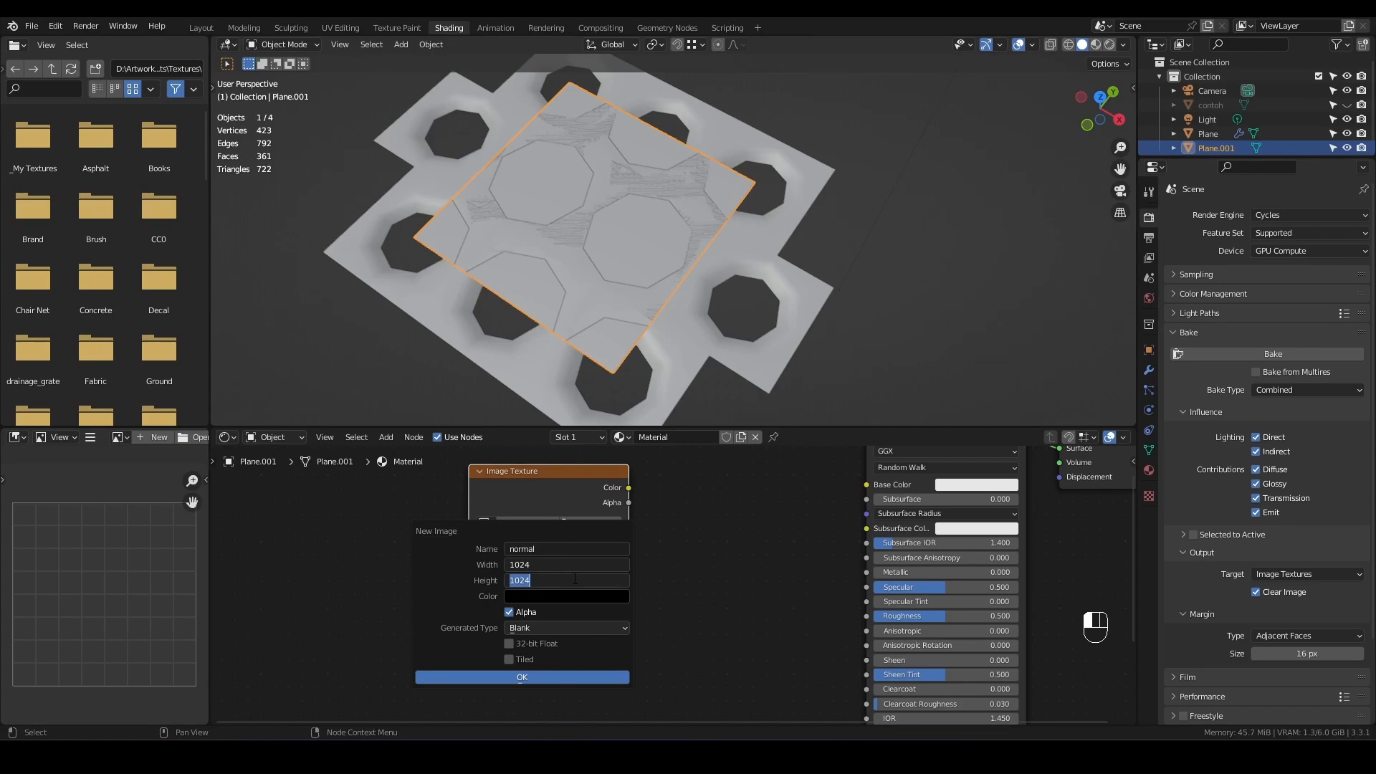
pyautogui.write('2048')
pyautogui.press('Return')
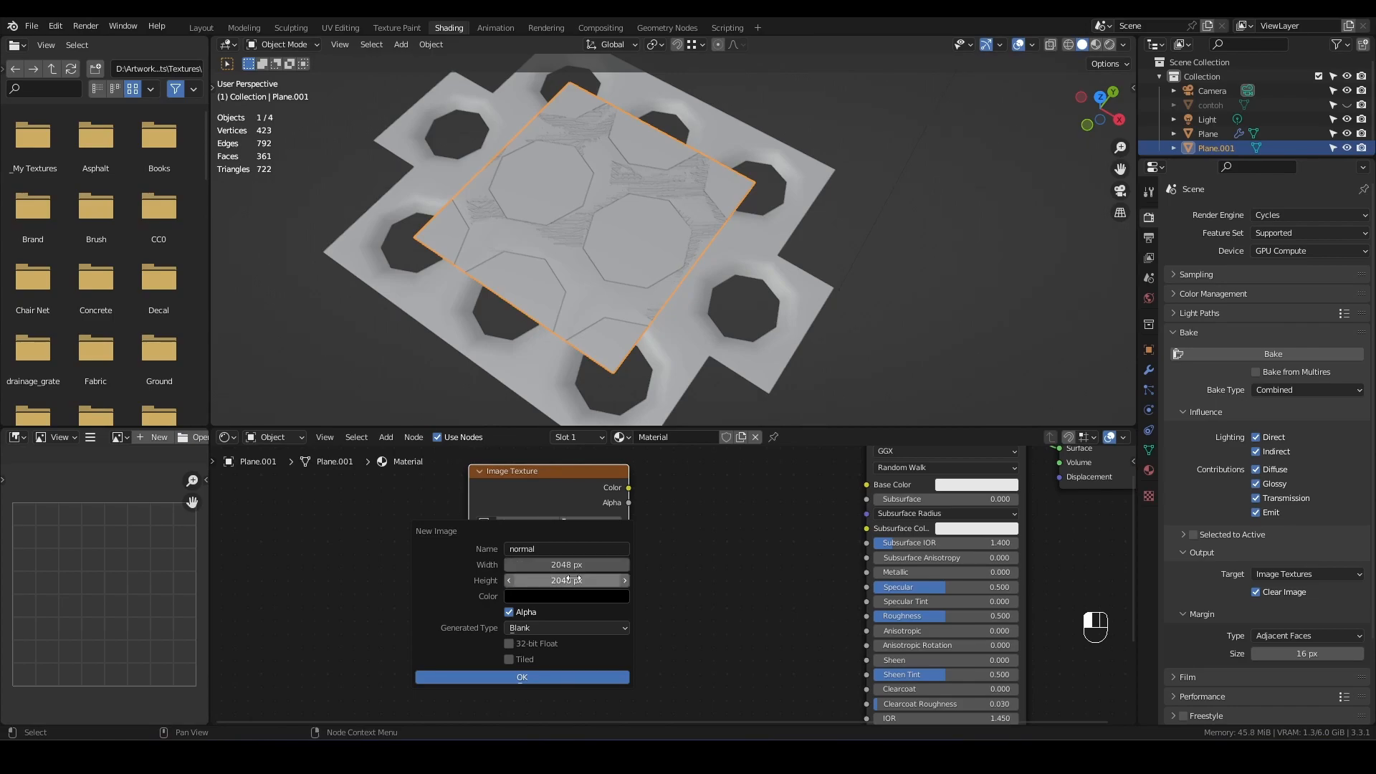
pyautogui.click(509, 612)
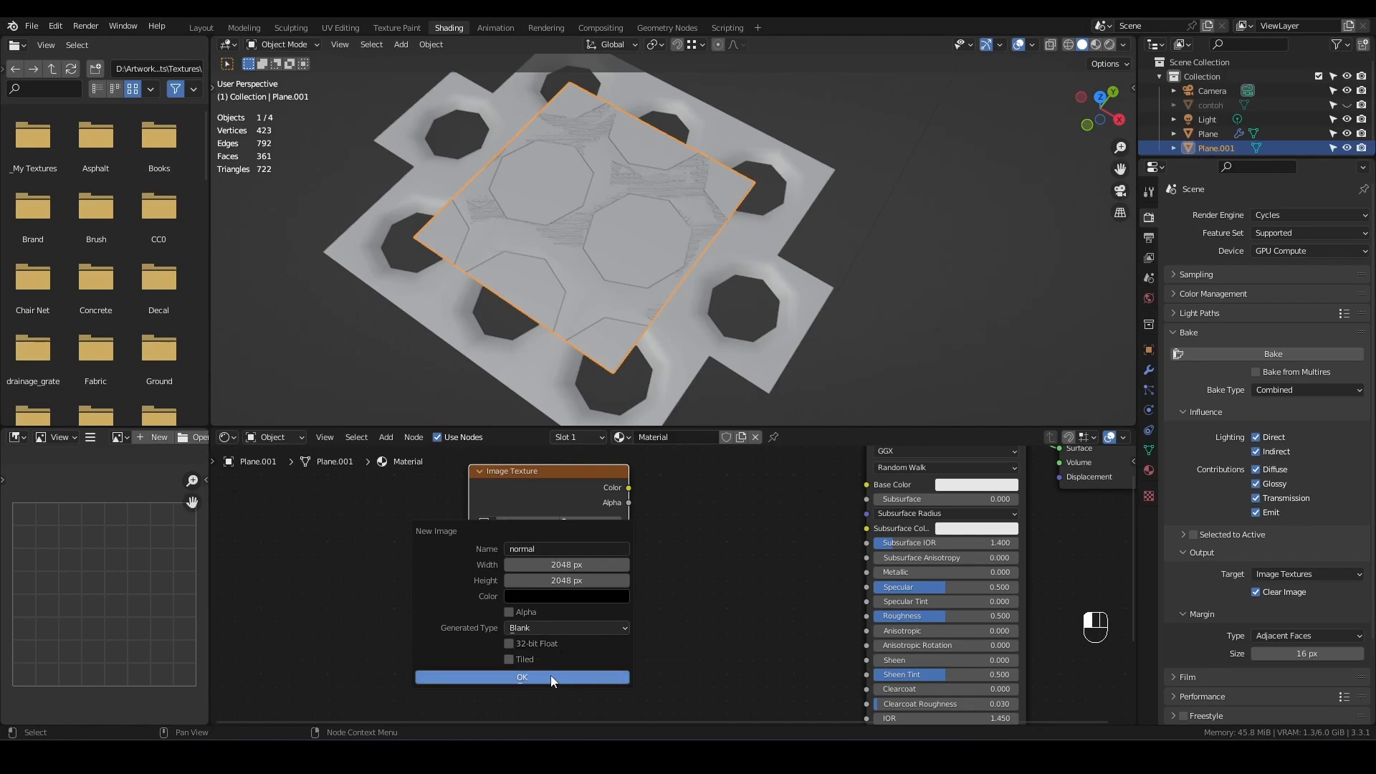
pyautogui.click(551, 676)
pyautogui.scroll(-4, 428, 550)
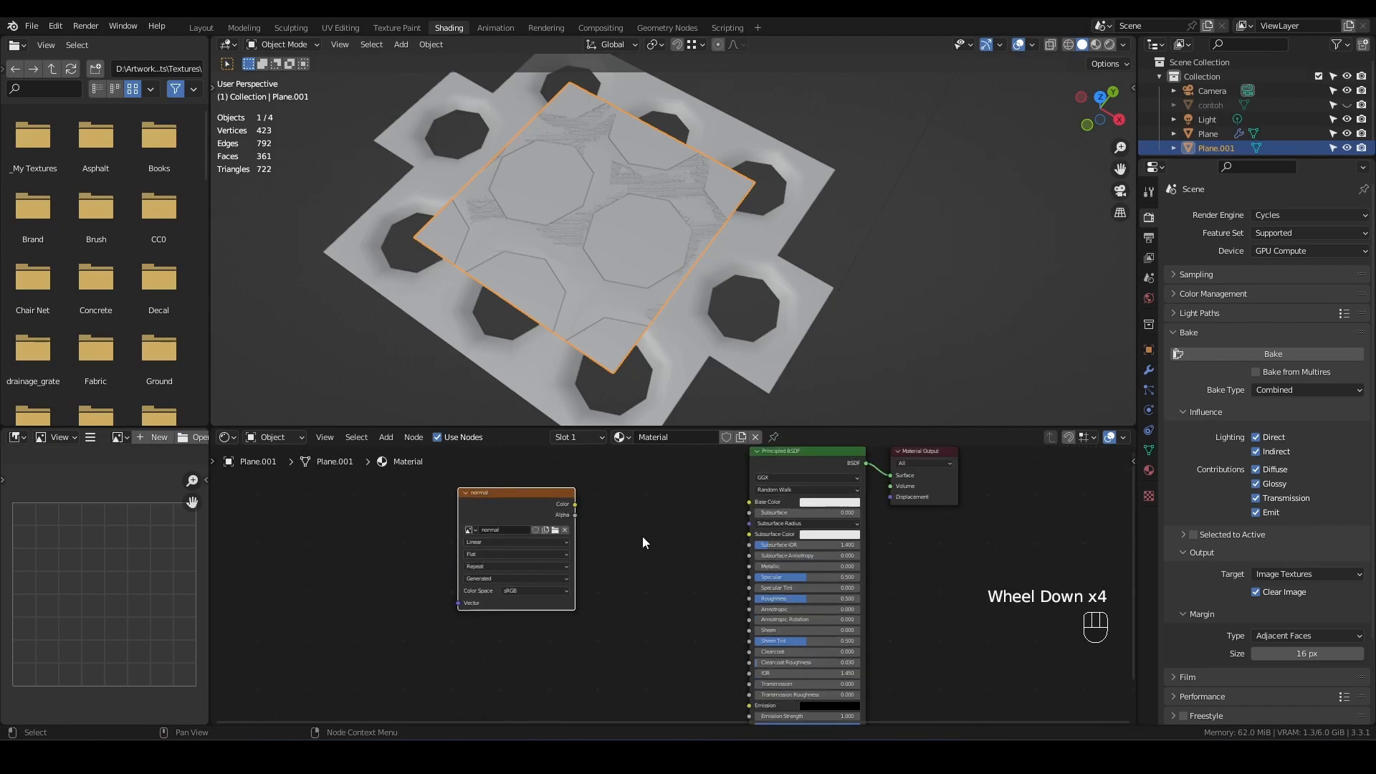
pyautogui.scroll(-2, 574, 351)
pyautogui.moveTo(583, 338); pyautogui.dragTo(587, 308, button='middle')
pyautogui.scroll(1, 587, 308)
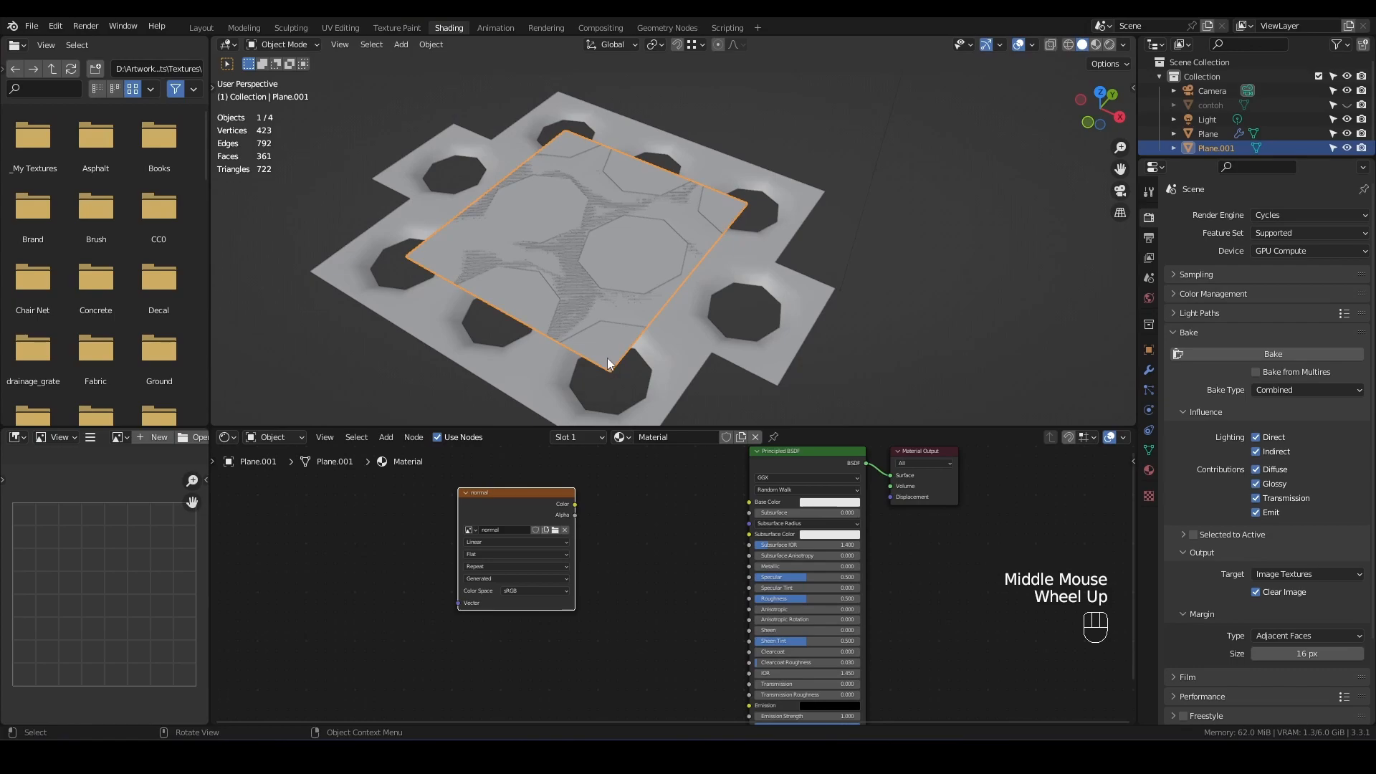
pyautogui.hotkey('shift', 'a')
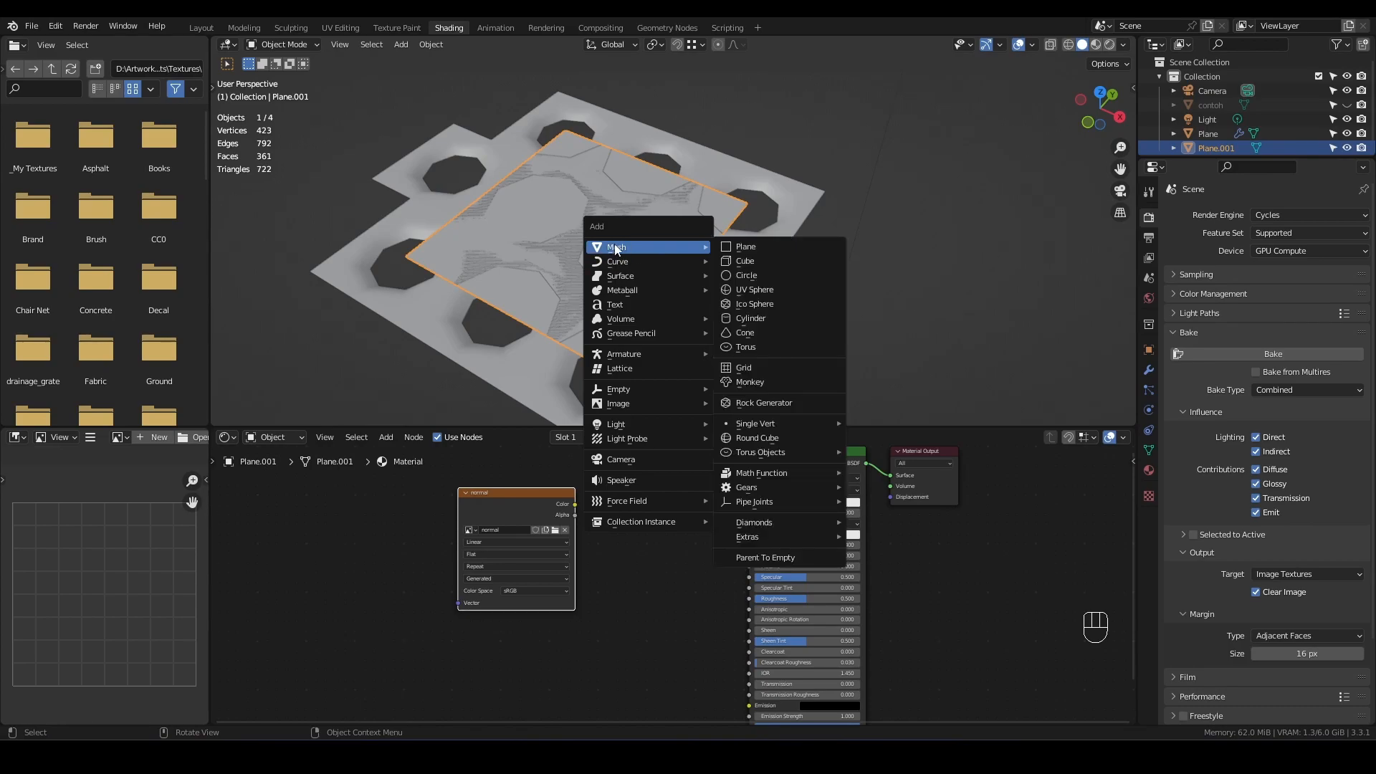
# Examine whether the plane's UV layout fills the whole image in the UV Editing workspace, and return to Shading
pyautogui.click(340, 28)
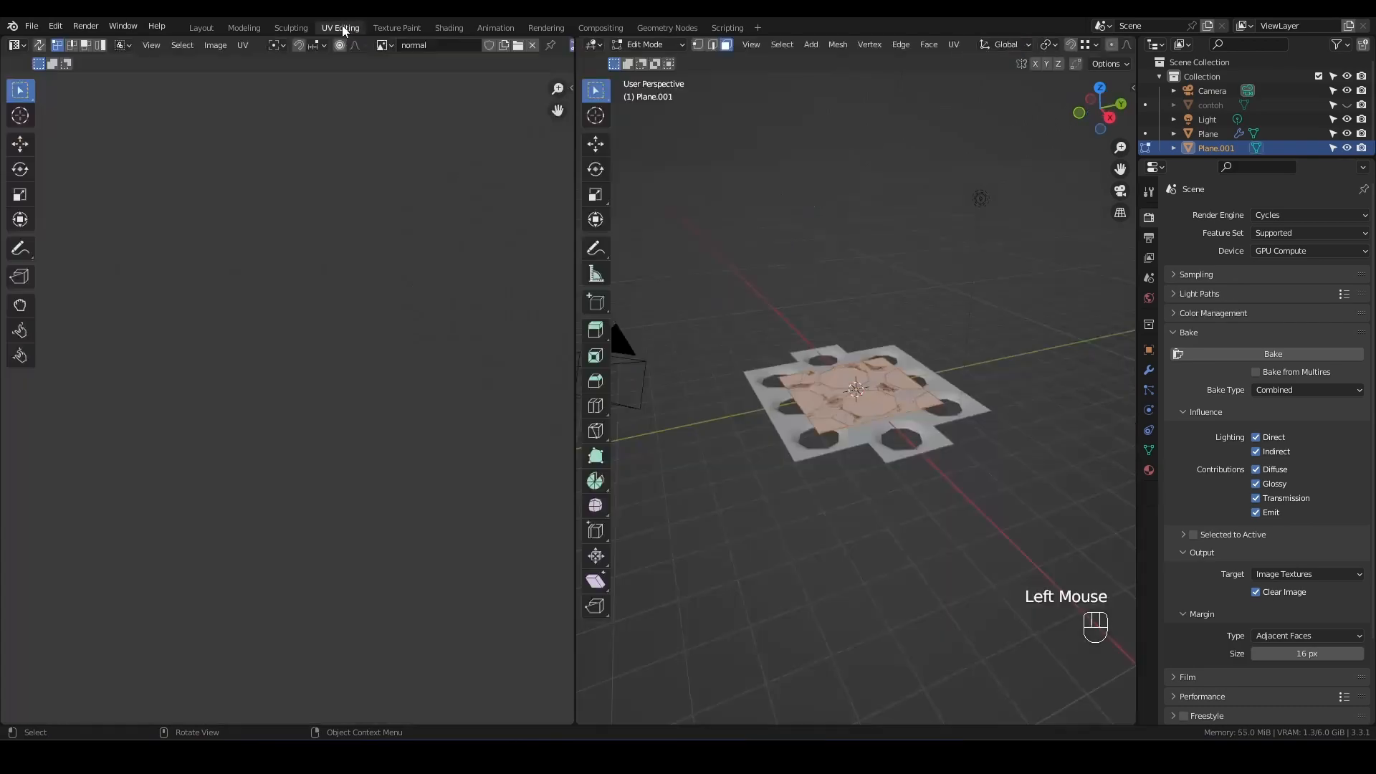
pyautogui.scroll(-3, 358, 273)
pyautogui.scroll(-3, 392, 208)
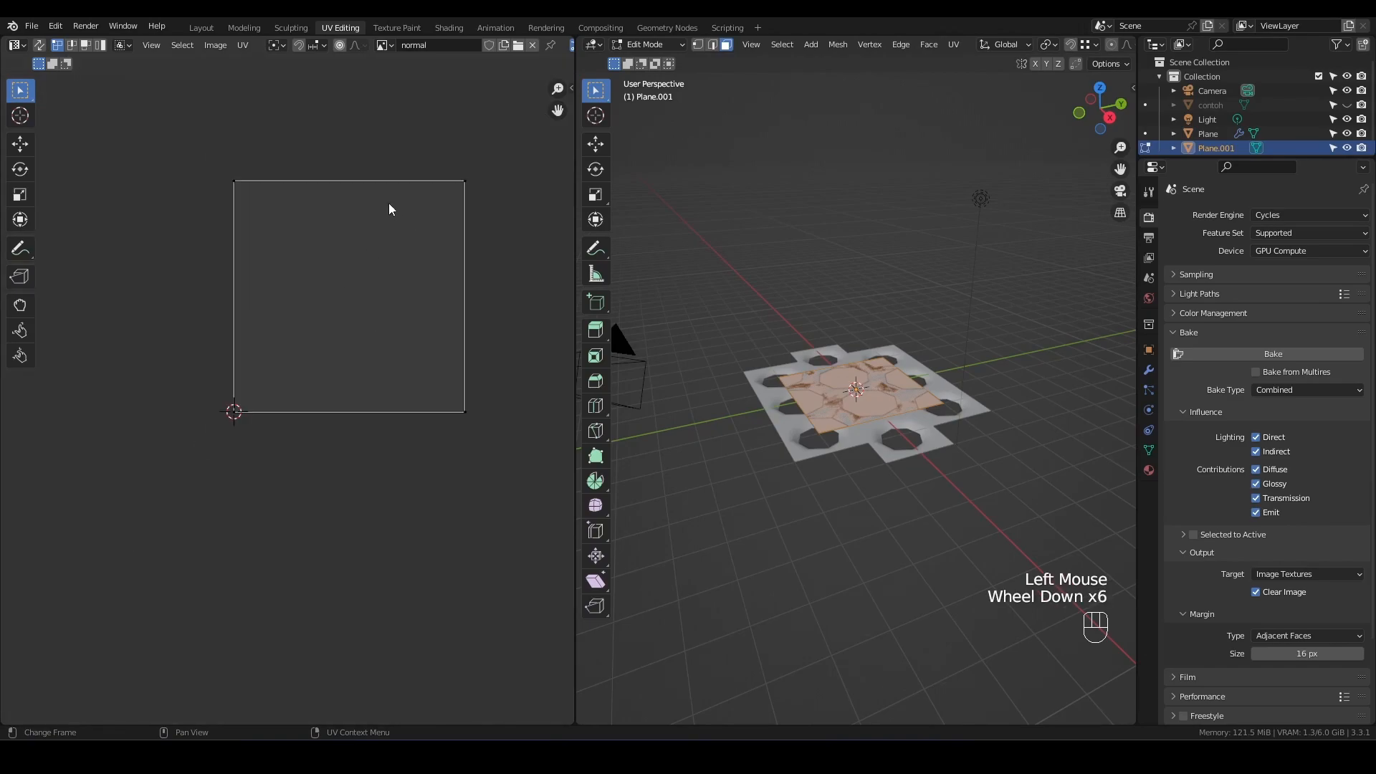
pyautogui.scroll(2, 386, 183)
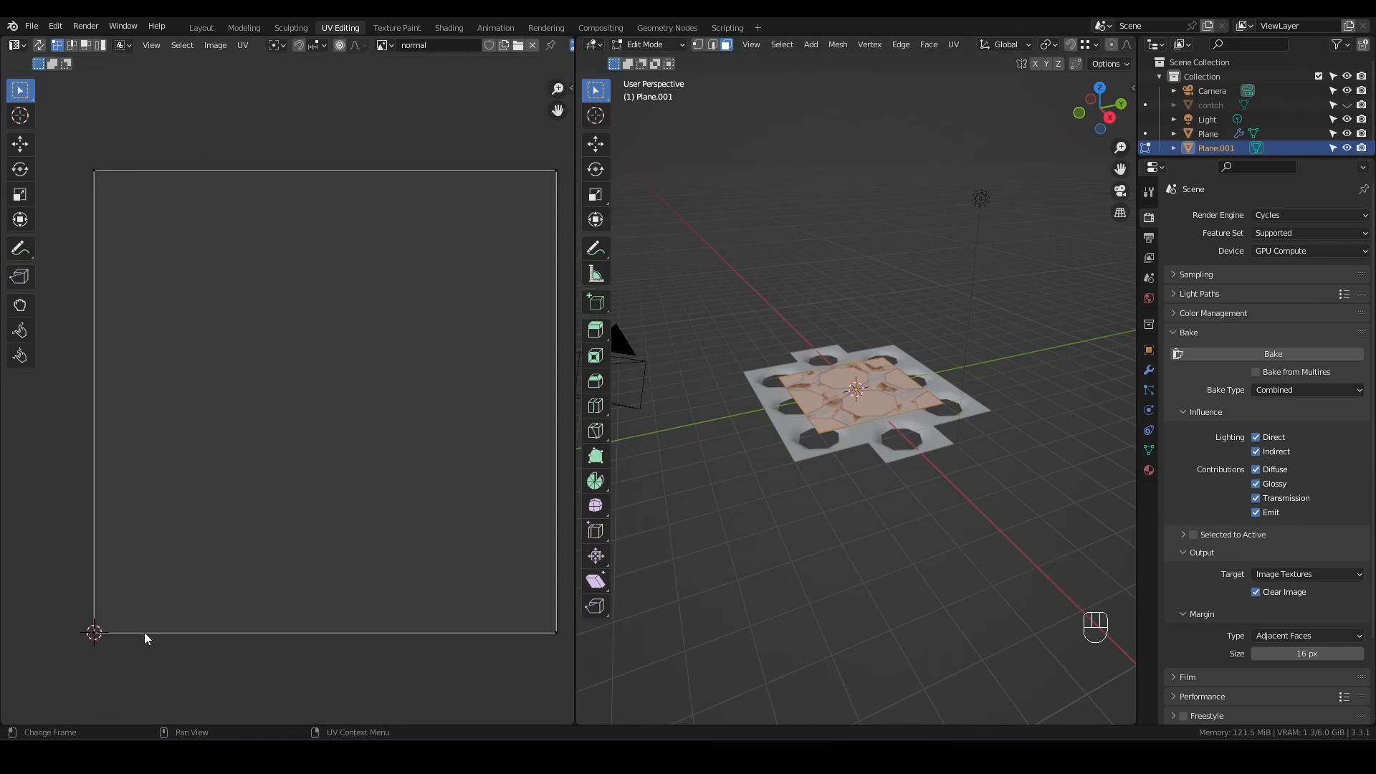
pyautogui.press('a')
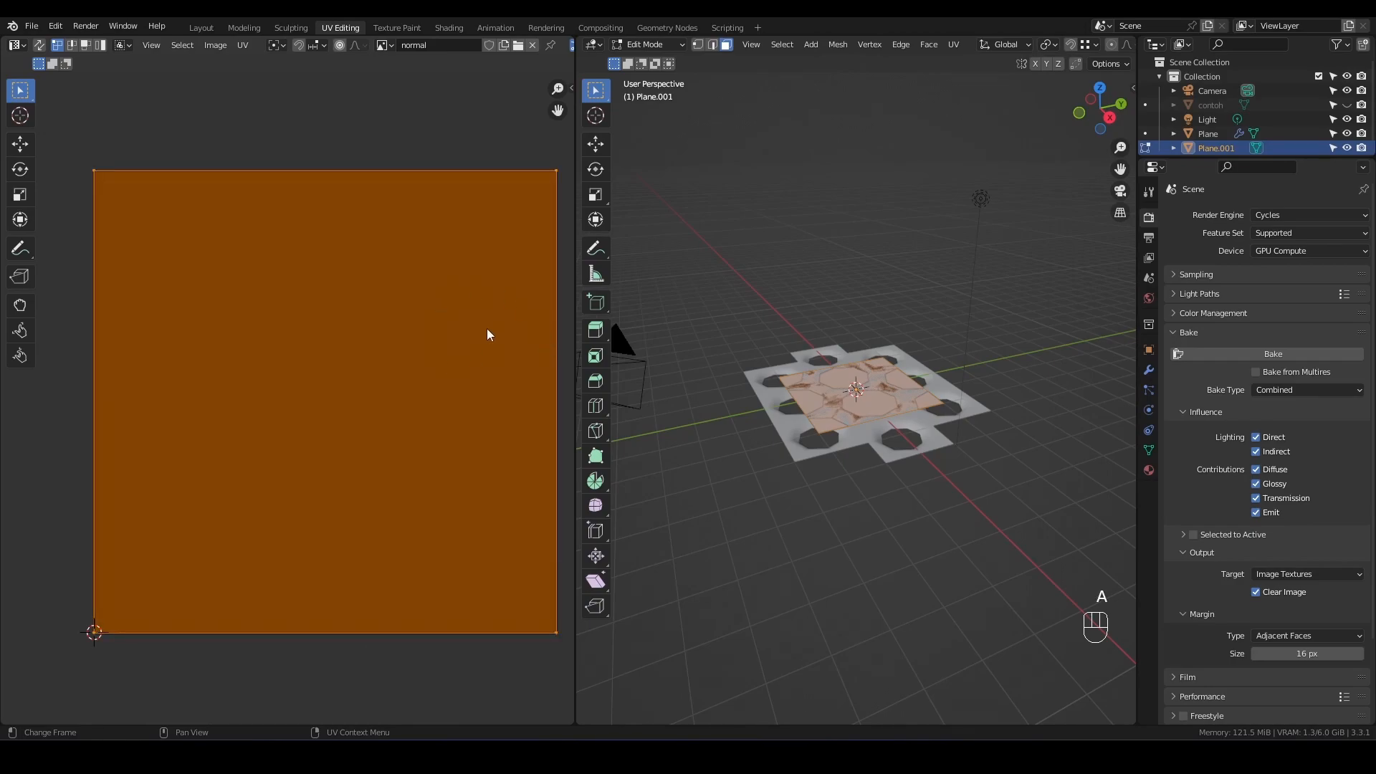
pyautogui.hotkey('alt', 'a')
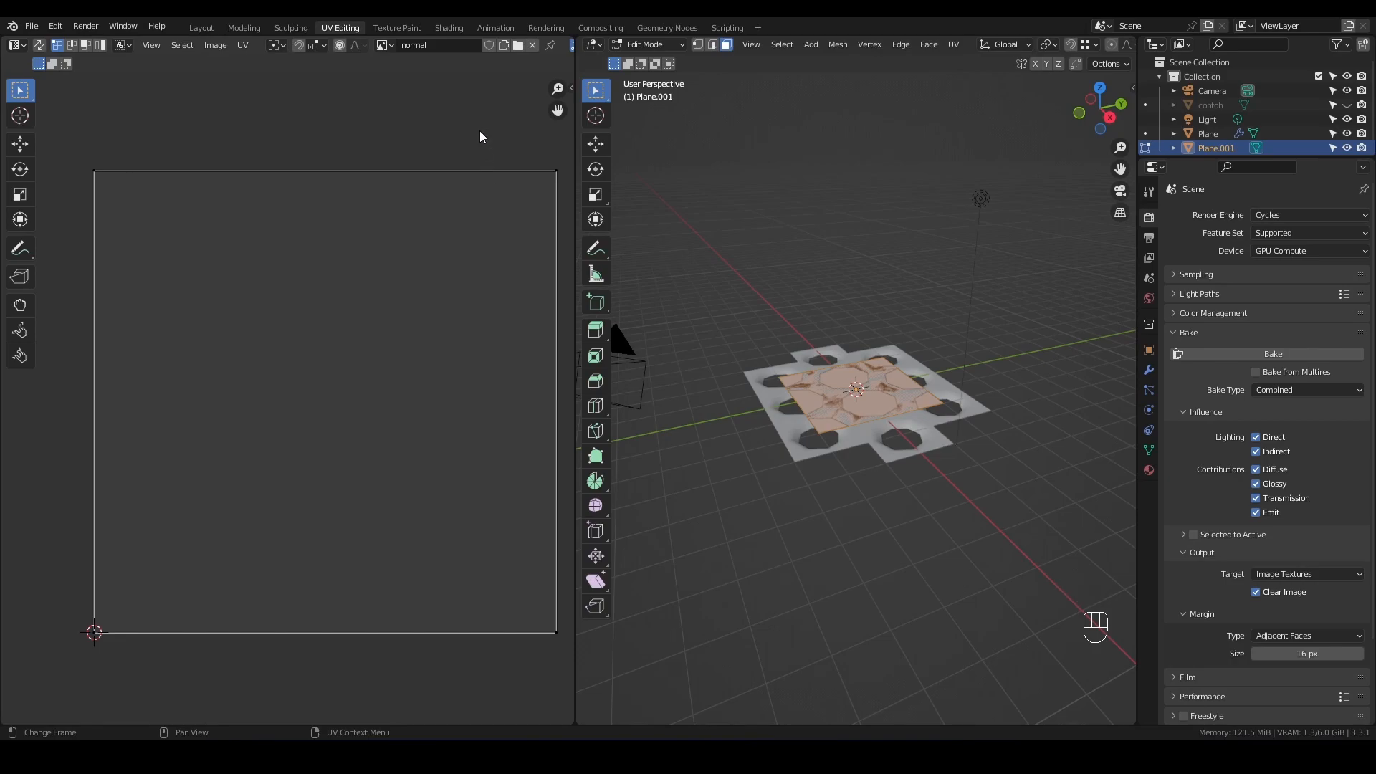
pyautogui.click(447, 28)
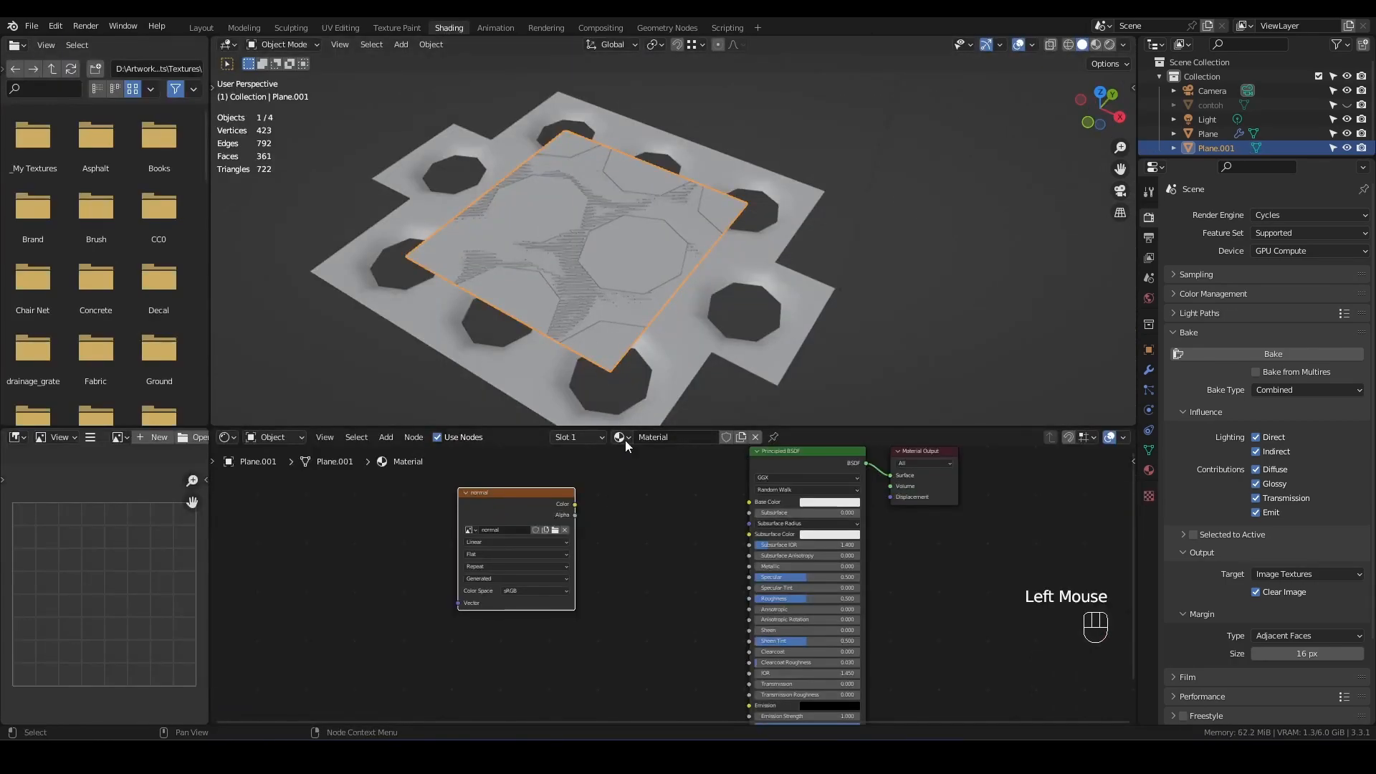
# With the perforated plate selected and the plane active, set the bake type to Normal and enable Selected to Active
pyautogui.click(669, 346)
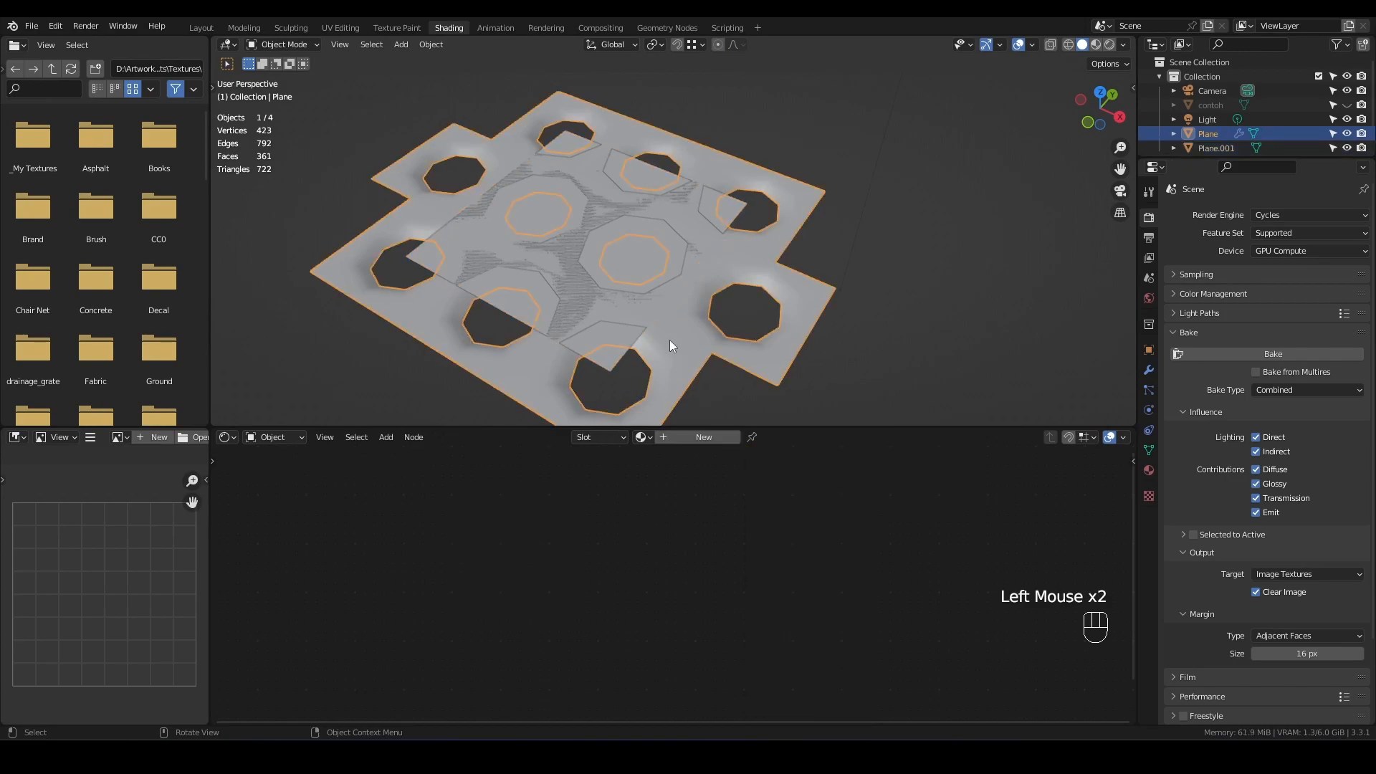
pyautogui.keyDown('shift'); pyautogui.click(609, 365); pyautogui.keyUp('shift')
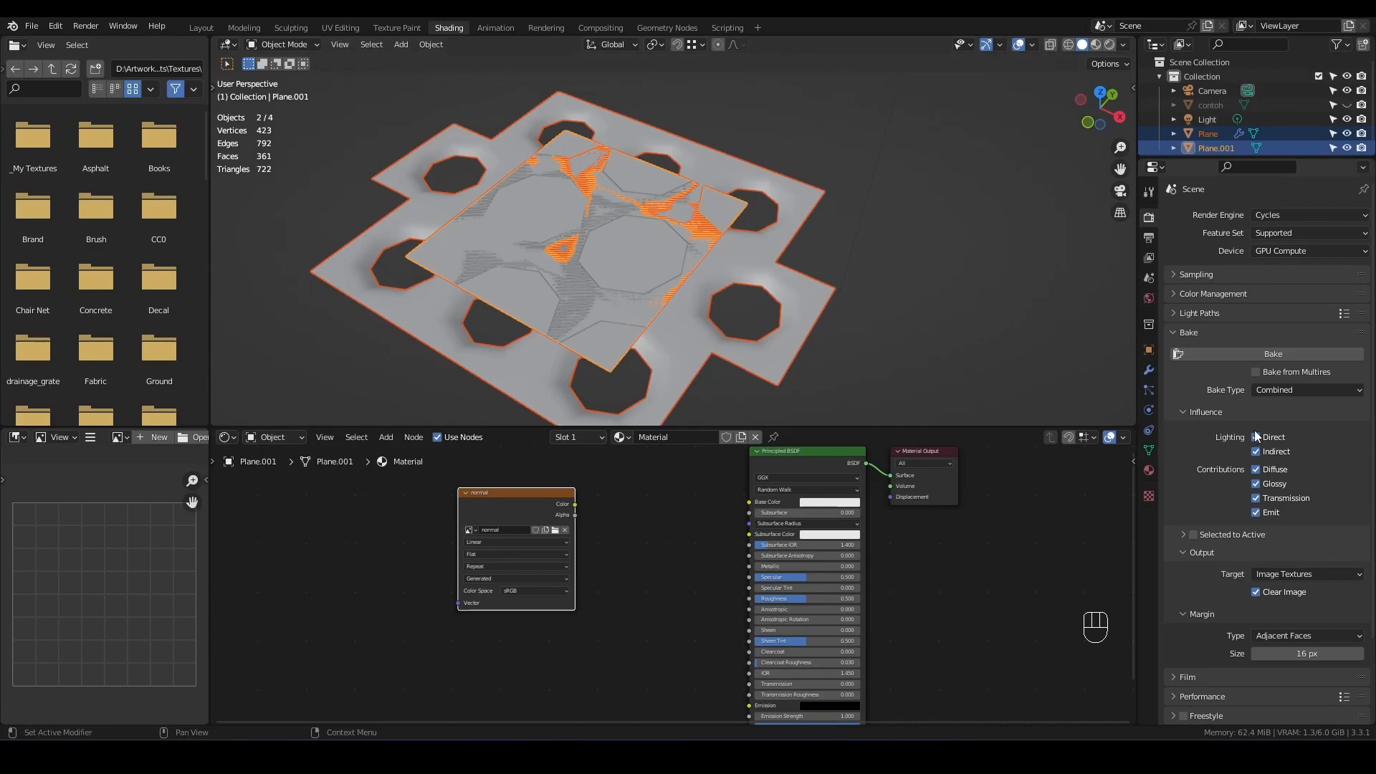
pyautogui.click(1286, 390)
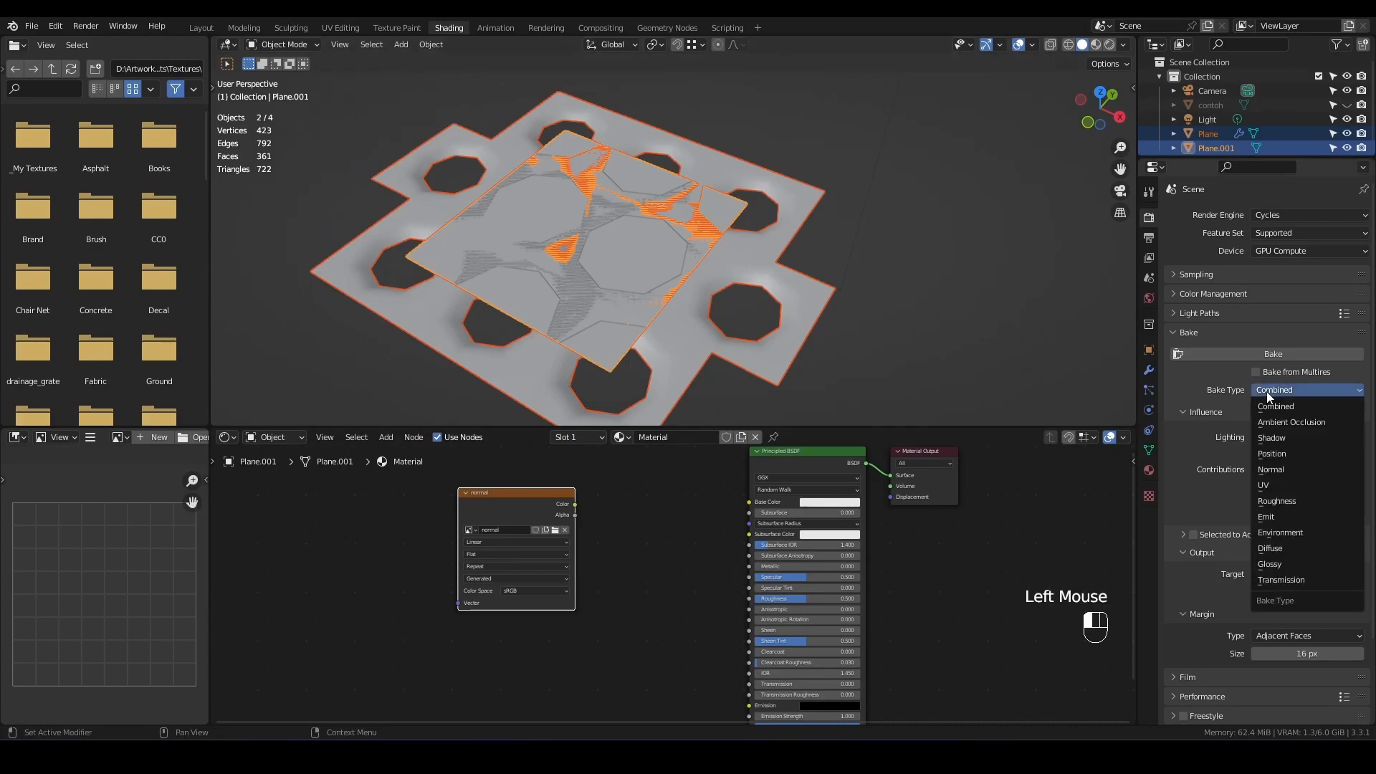
pyautogui.click(1148, 221)
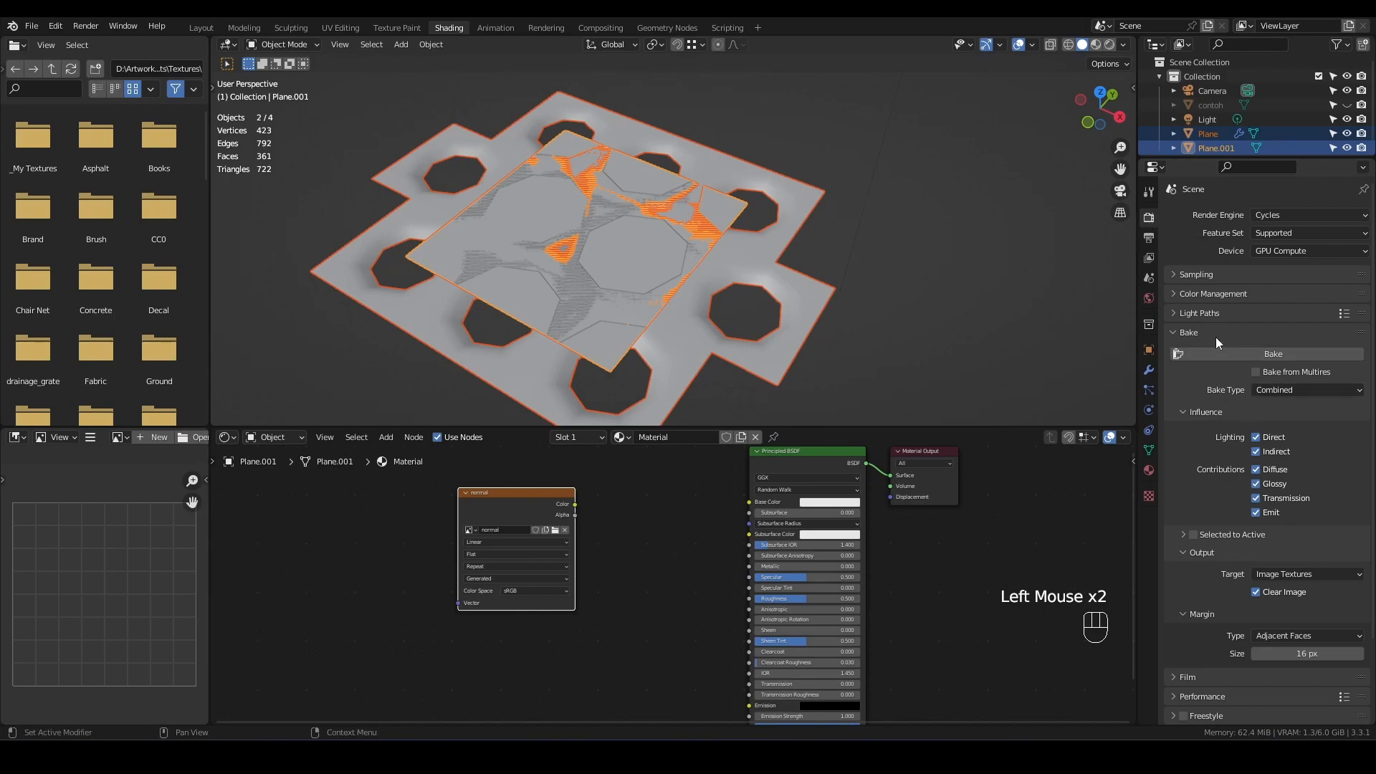
pyautogui.click(1276, 390)
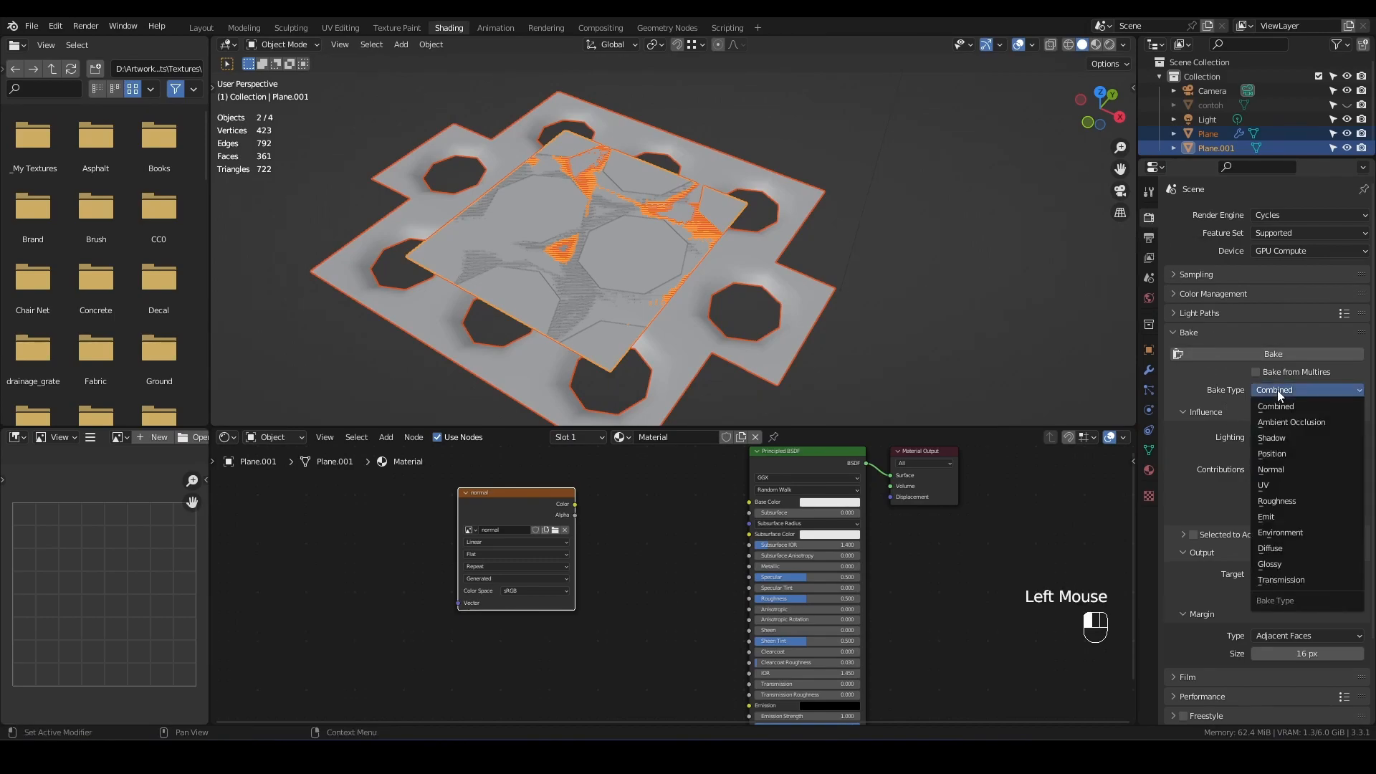
pyautogui.click(1287, 469)
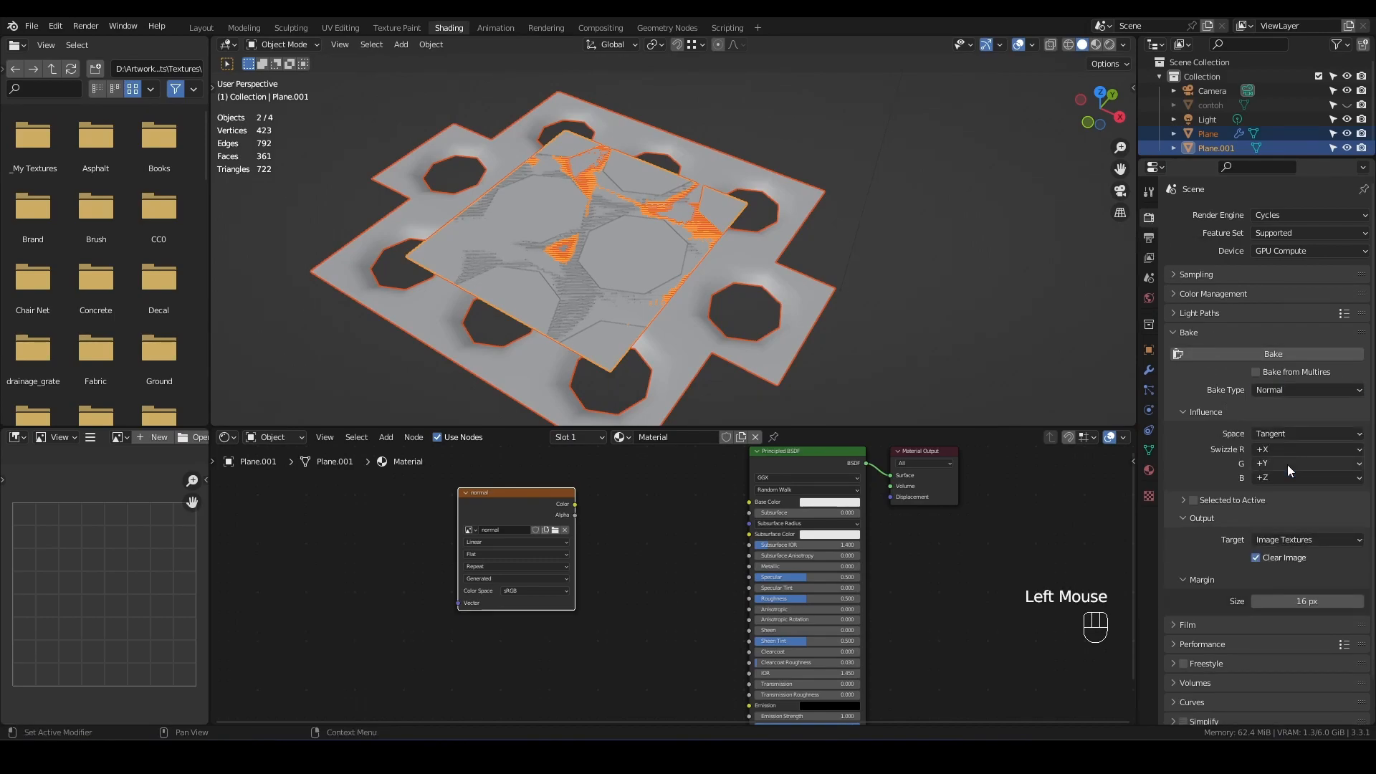
pyautogui.click(1191, 500)
pyautogui.click(1182, 500)
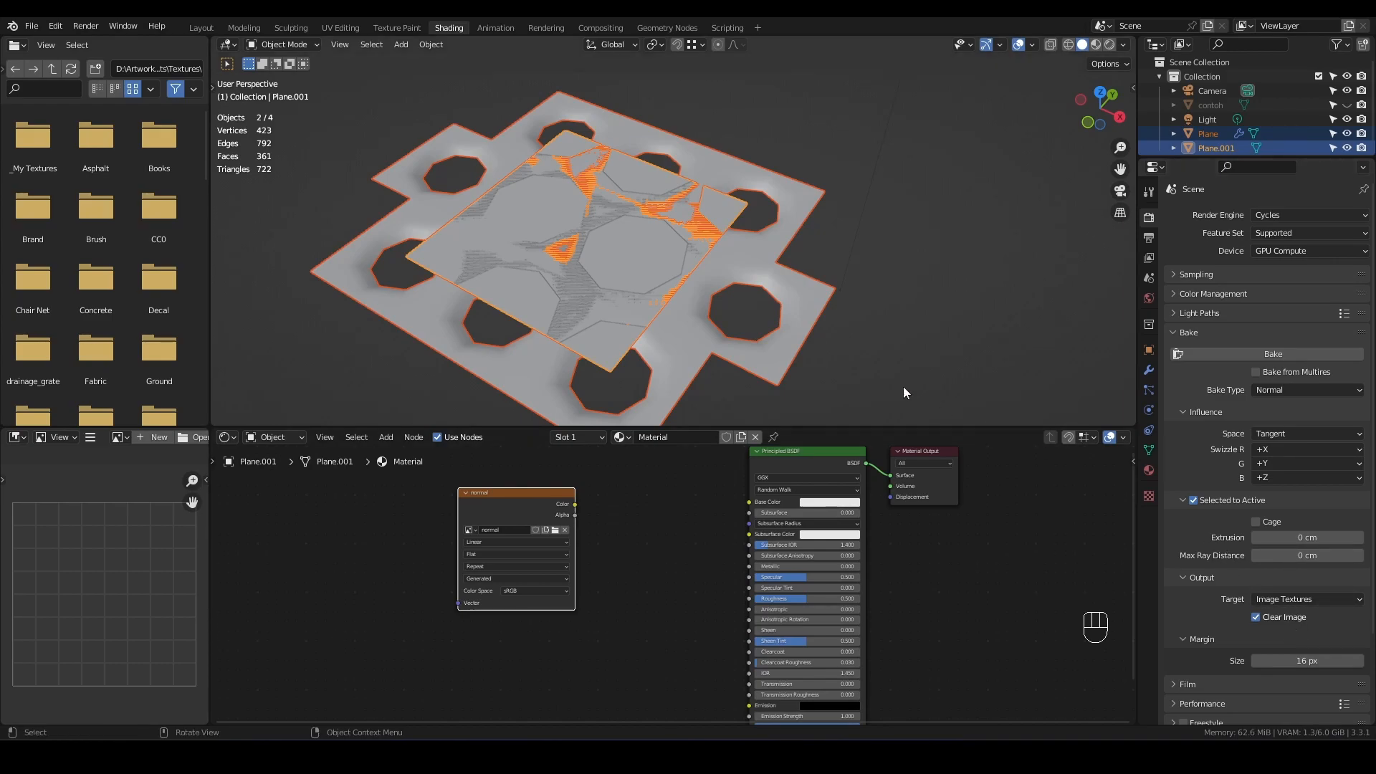
# Select the normal Image Texture node as the target for the bake
pyautogui.scroll(-2, 733, 298)
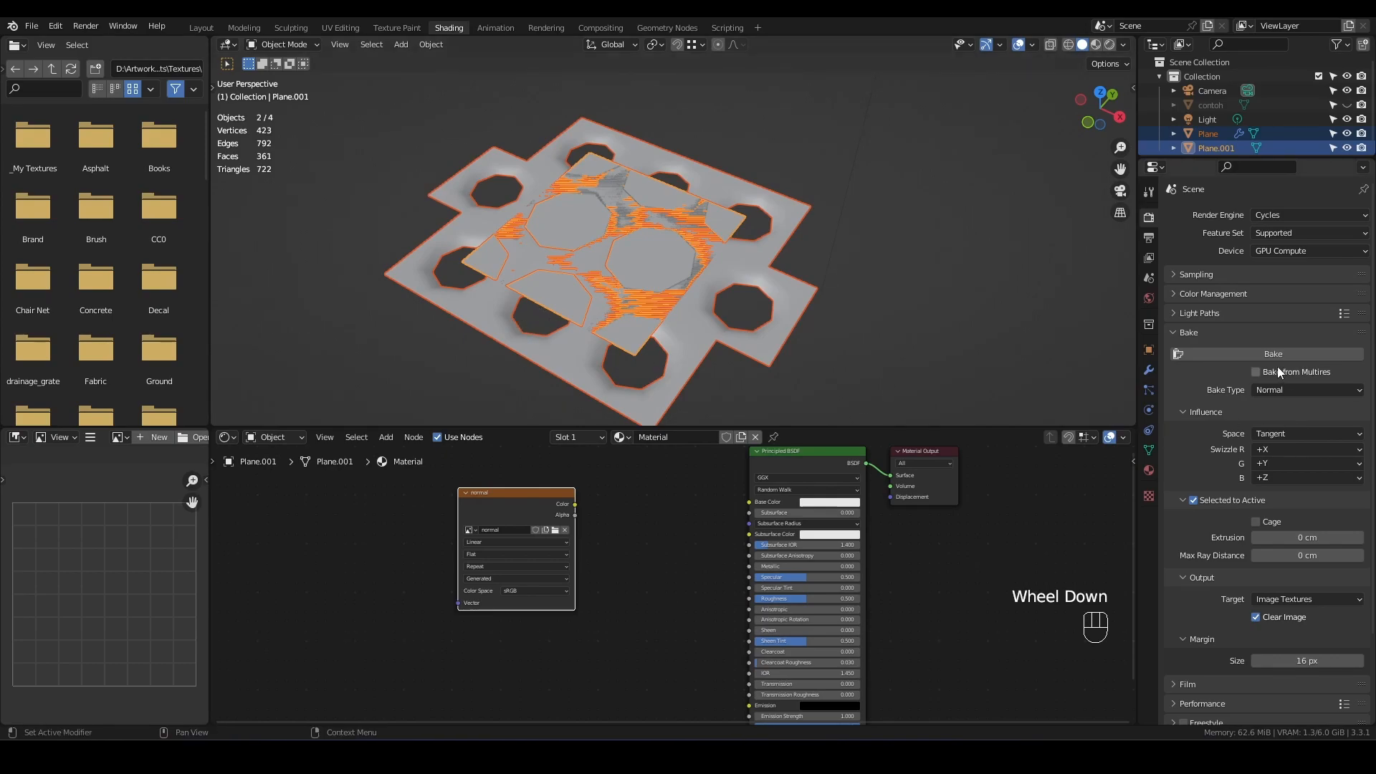
pyautogui.doubleClick(528, 507)
pyautogui.click(540, 501)
pyautogui.click(539, 503)
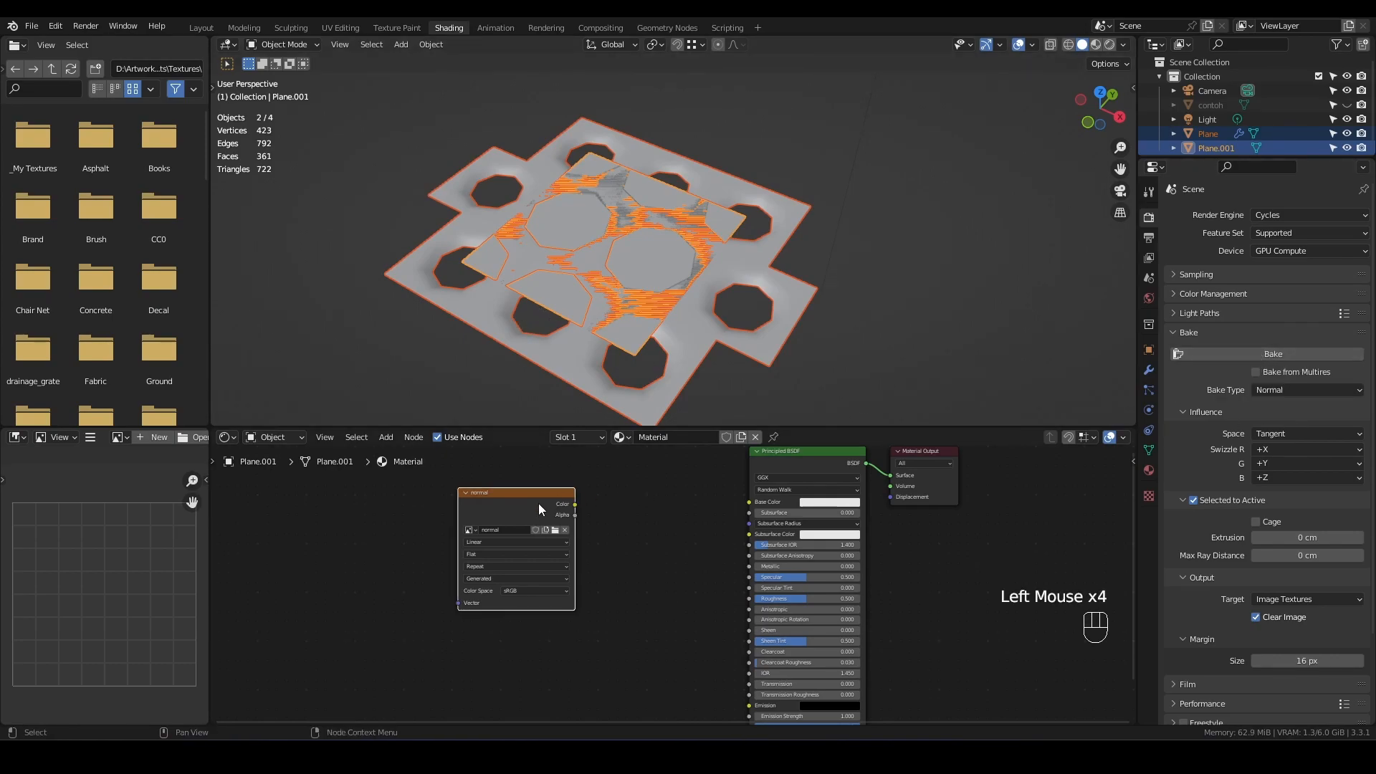
# Bake the normal map from the perforated plate onto the plane and examine the hole edges in the enlarged image view
pyautogui.click(1275, 354)
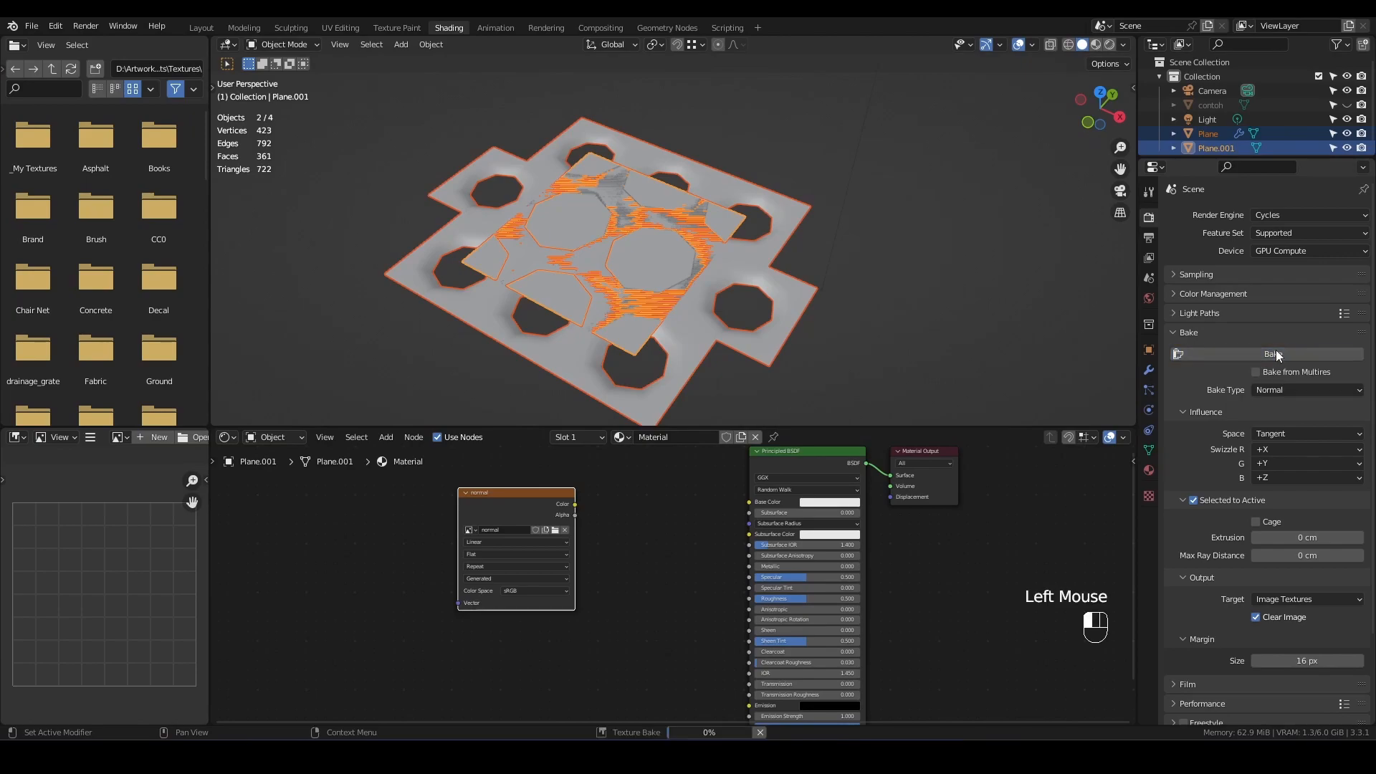
pyautogui.scroll(-1, 148, 571)
pyautogui.scroll(-8, 148, 572)
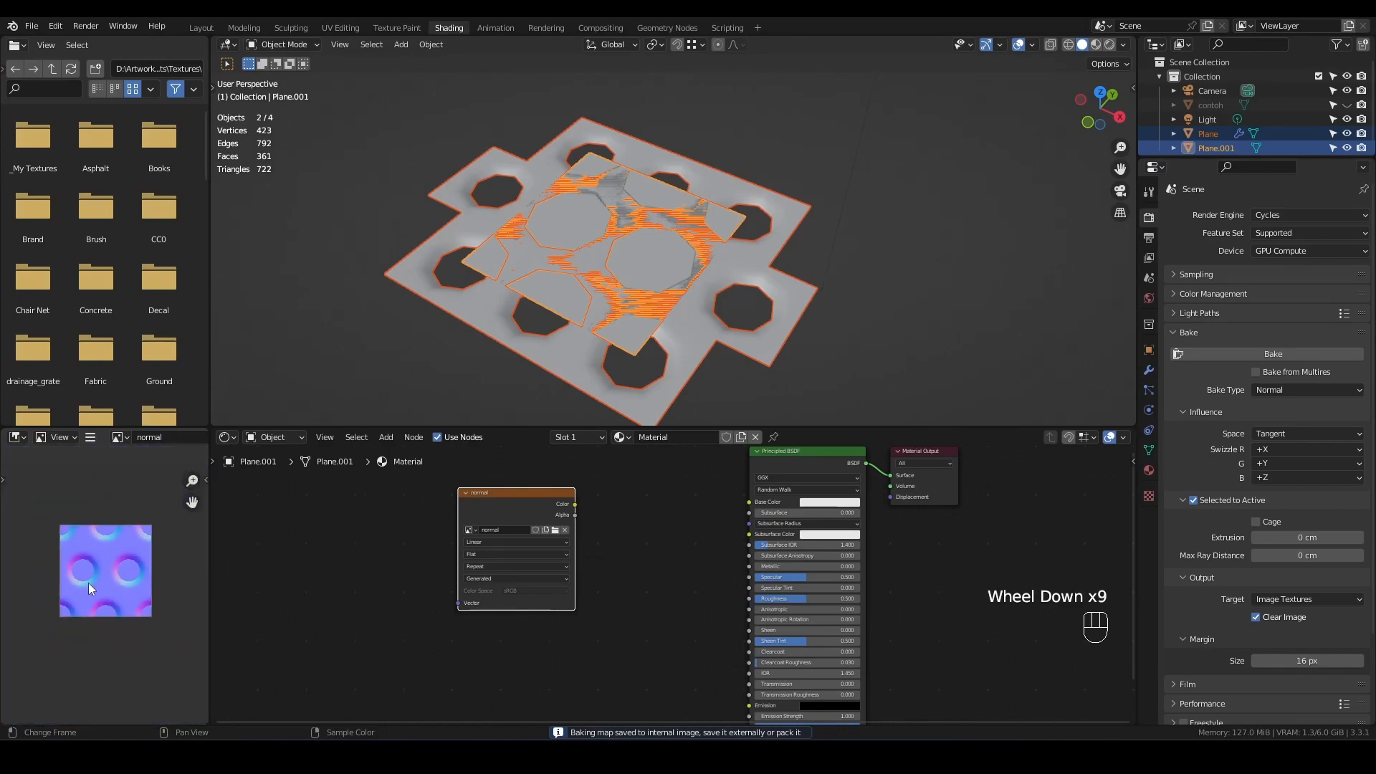
pyautogui.scroll(2, 105, 571)
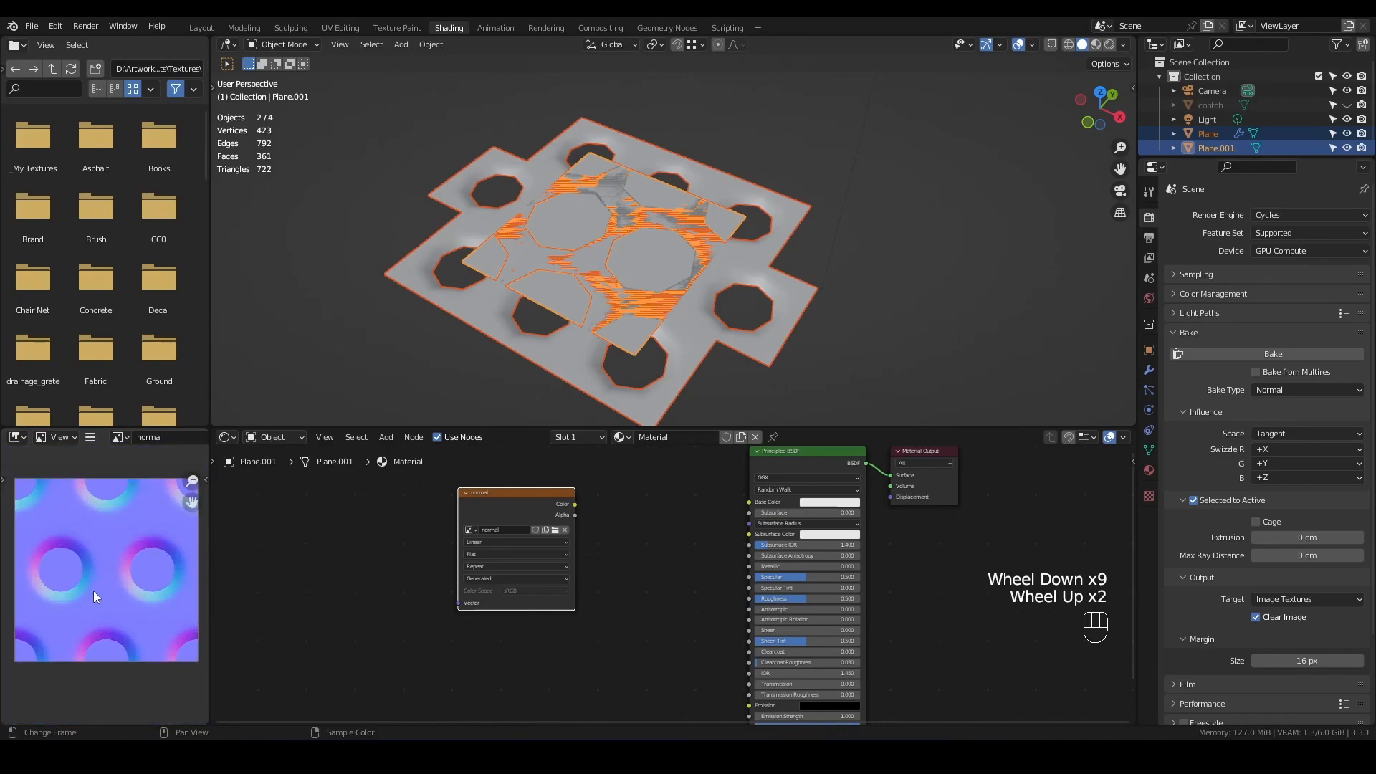
pyautogui.hotkey('ctrl', 'space')
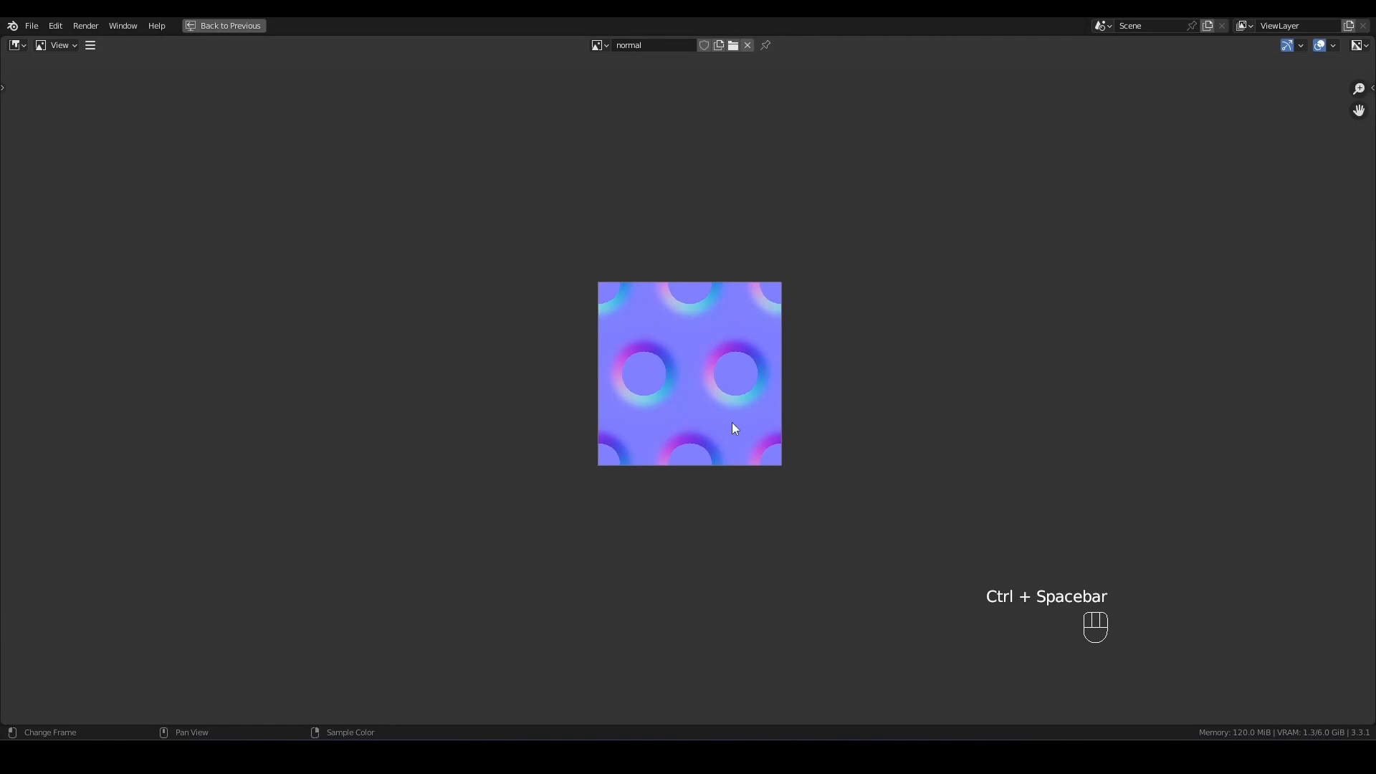
pyautogui.scroll(5, 702, 362)
pyautogui.scroll(-1, 698, 361)
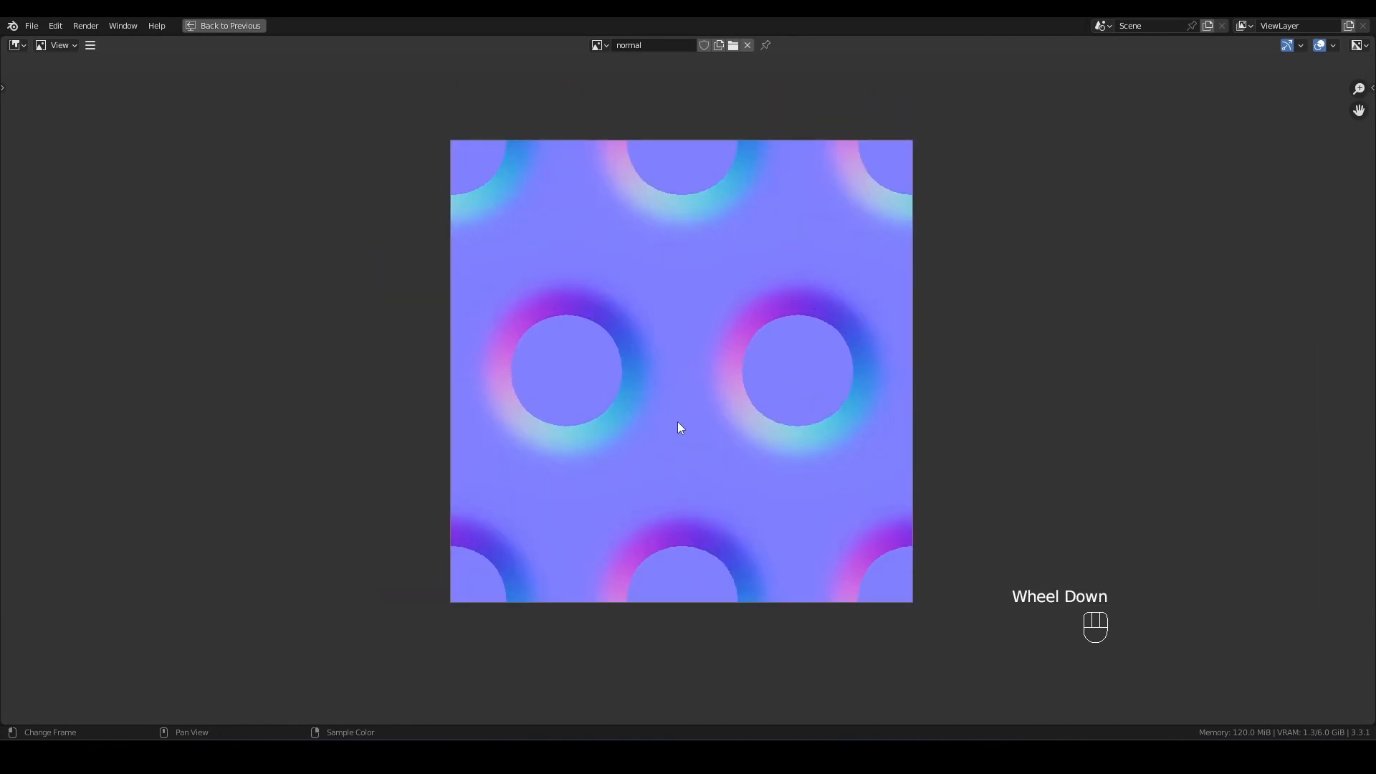
pyautogui.scroll(8, 591, 316)
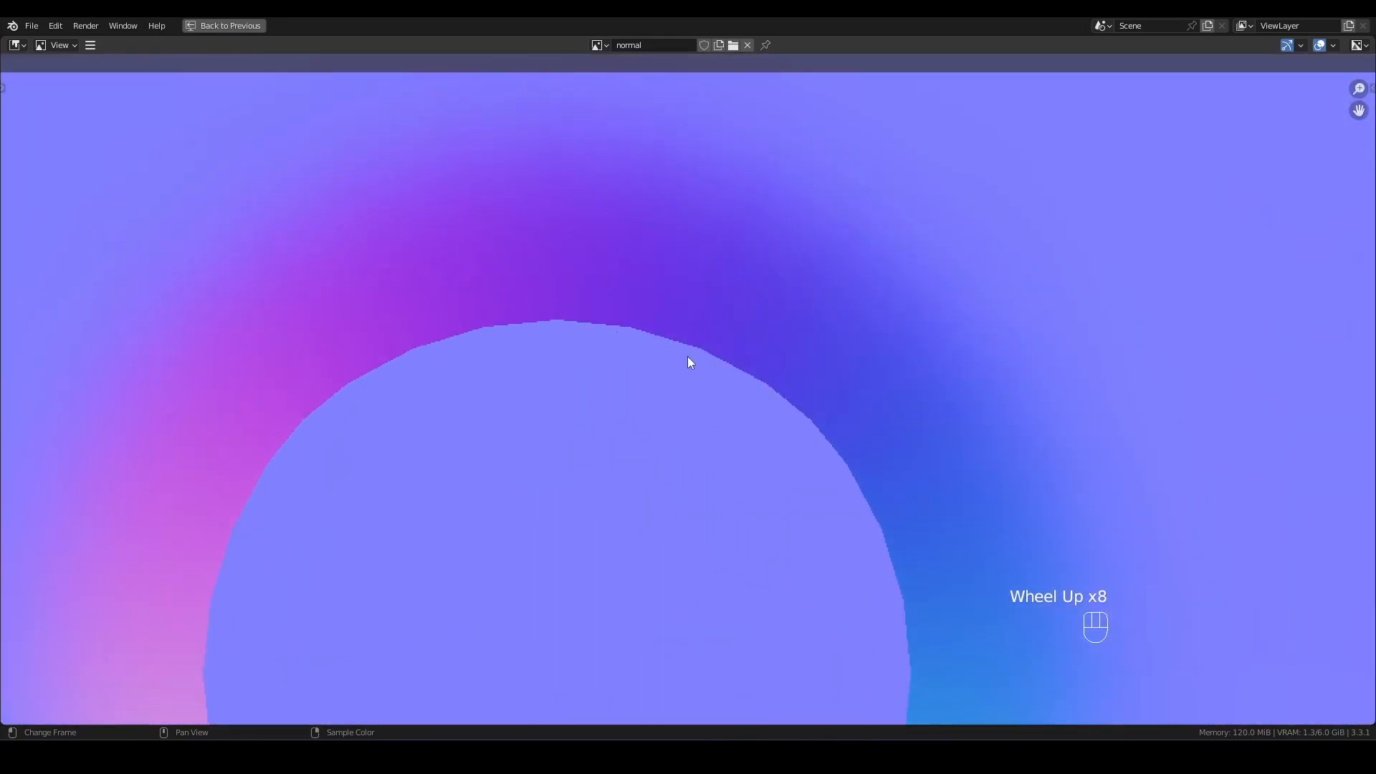
pyautogui.scroll(-6, 566, 331)
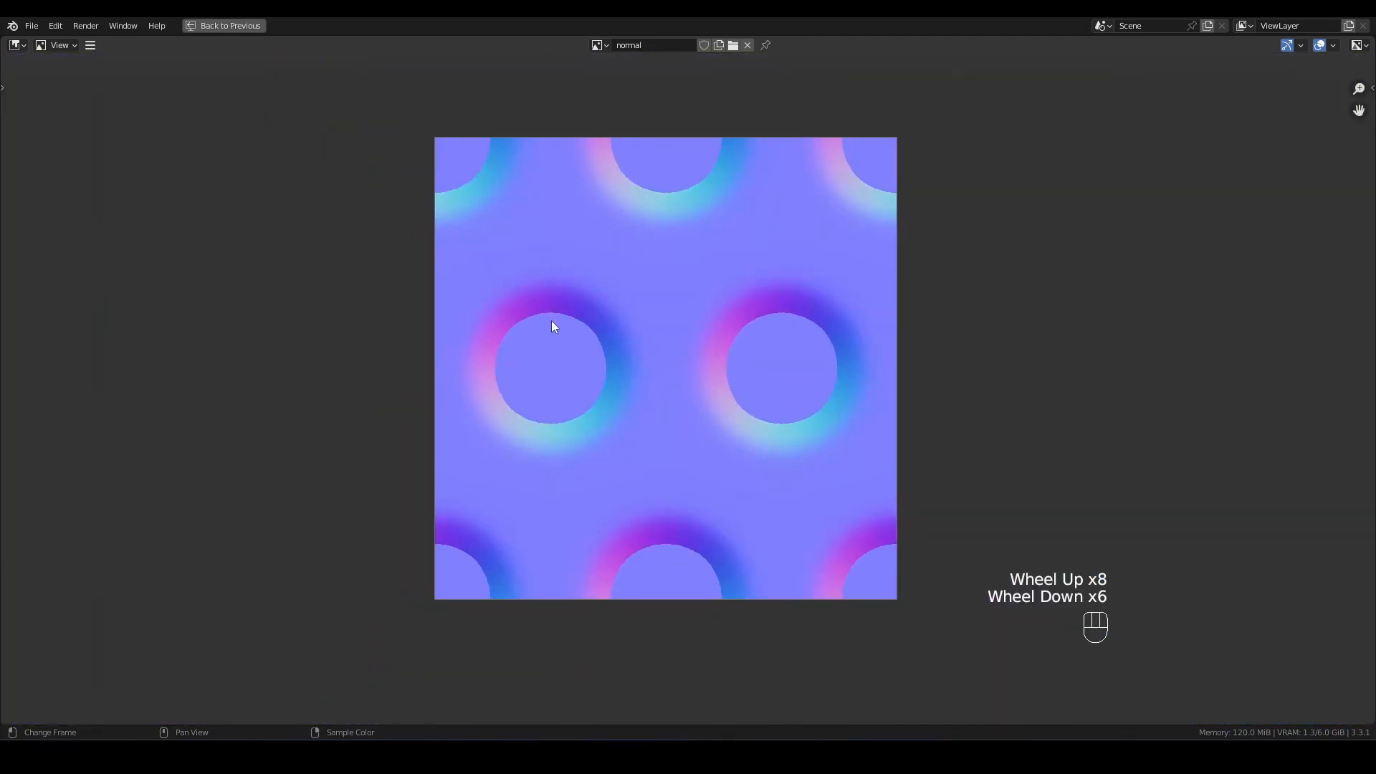
pyautogui.hotkey('ctrl', 'space')
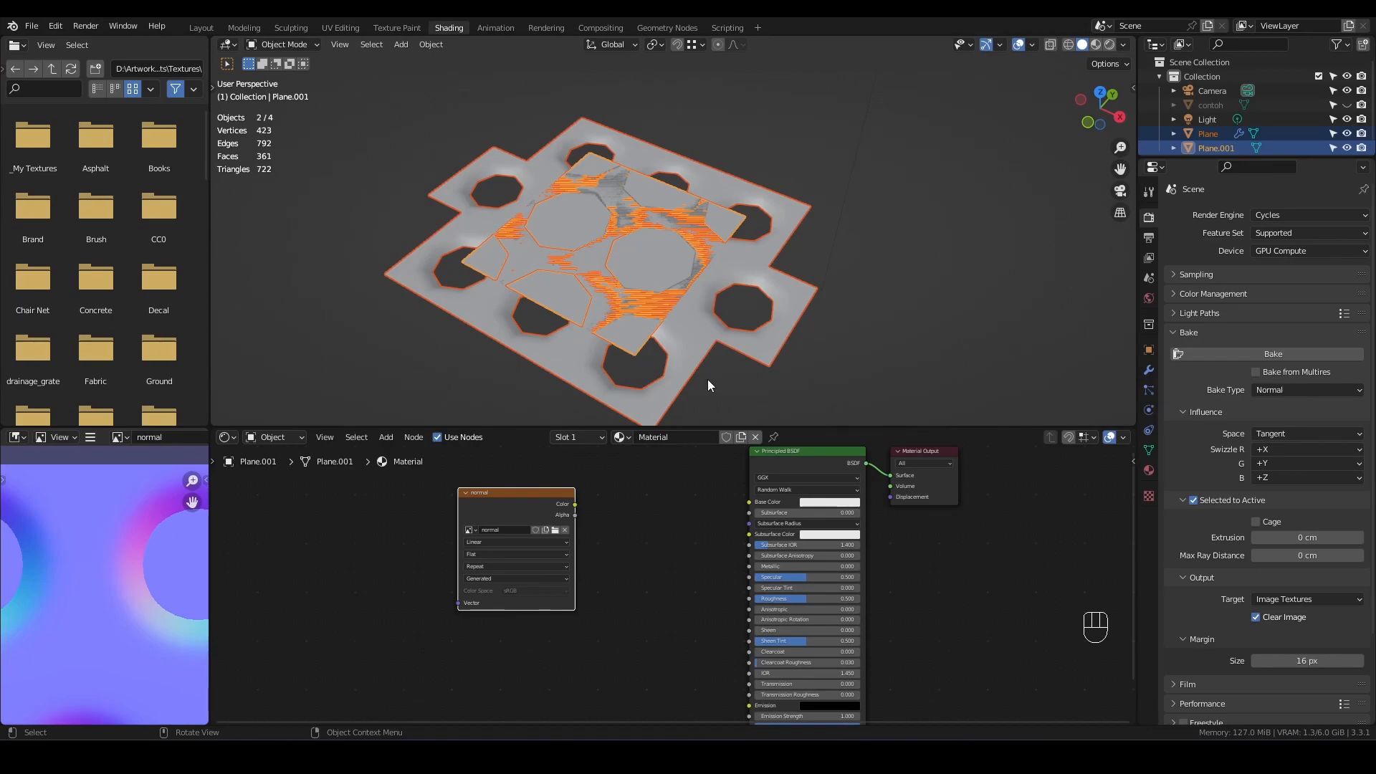
# Try moving the perforated plate freely along the Z axis relative to the flat plane, and undo the moves
pyautogui.click(683, 359)
pyautogui.moveTo(678, 367); pyautogui.dragTo(625, 209, button='middle')
pyautogui.scroll(1, 607, 263)
pyautogui.scroll(1, 624, 276)
pyautogui.press('g')
pyautogui.press('z')
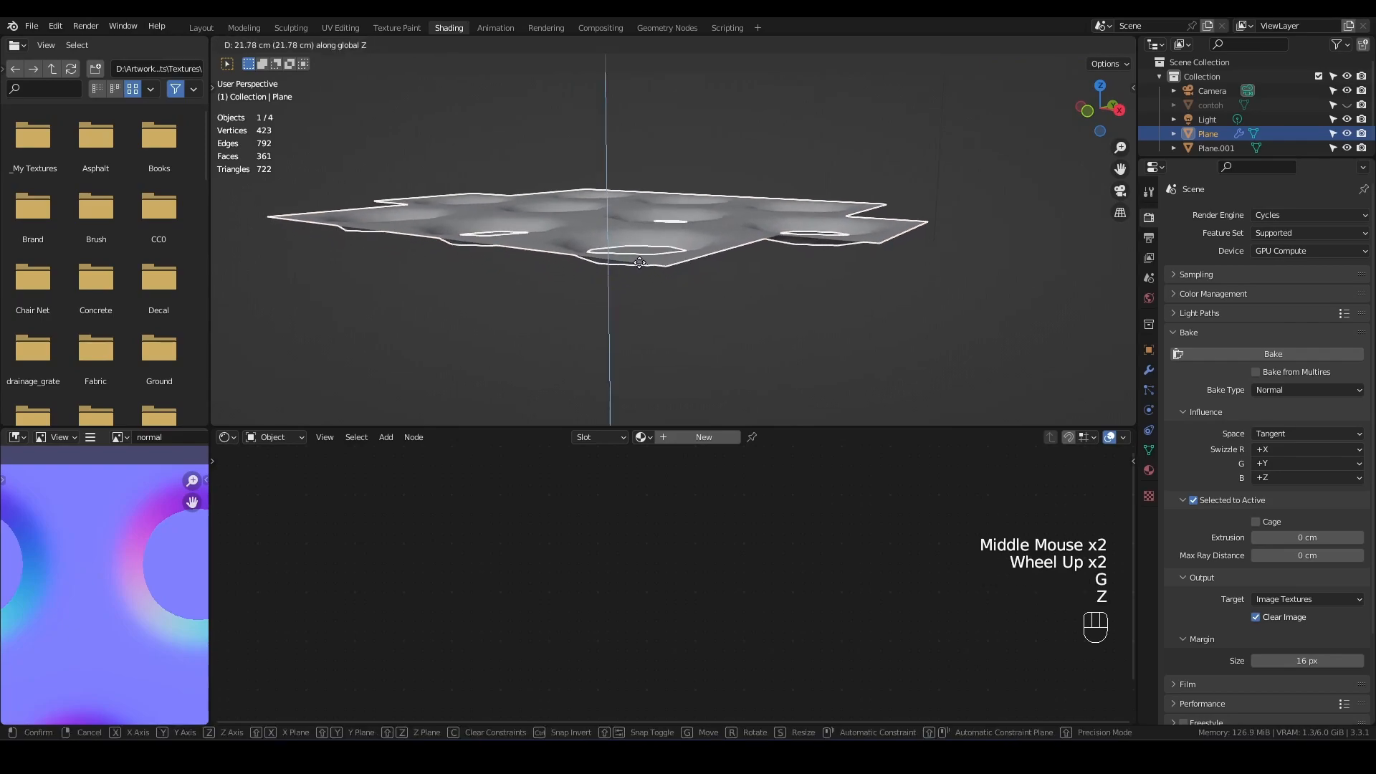
pyautogui.click(642, 251)
pyautogui.keyDown('ctrl'); pyautogui.click(639, 266); pyautogui.keyUp('ctrl')
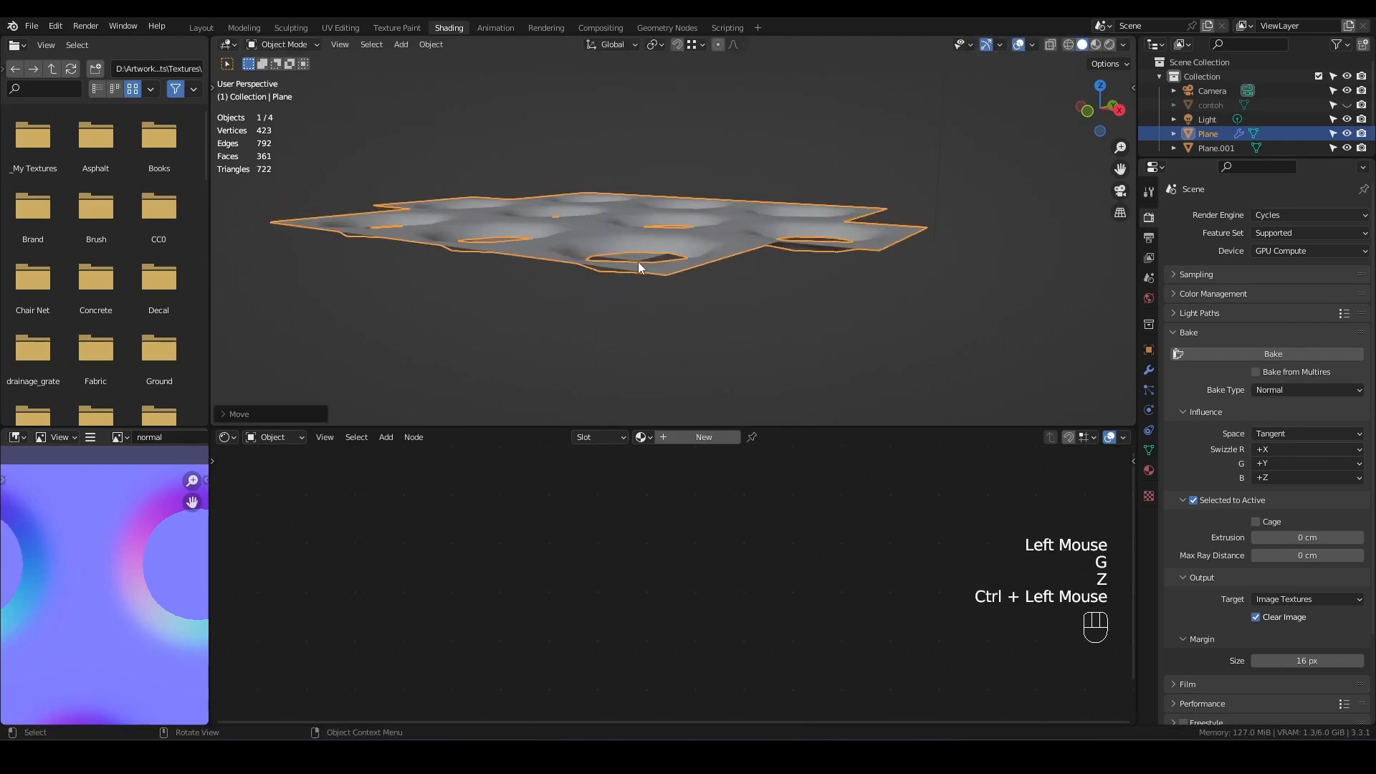
pyautogui.hotkey('ctrl', 'z')
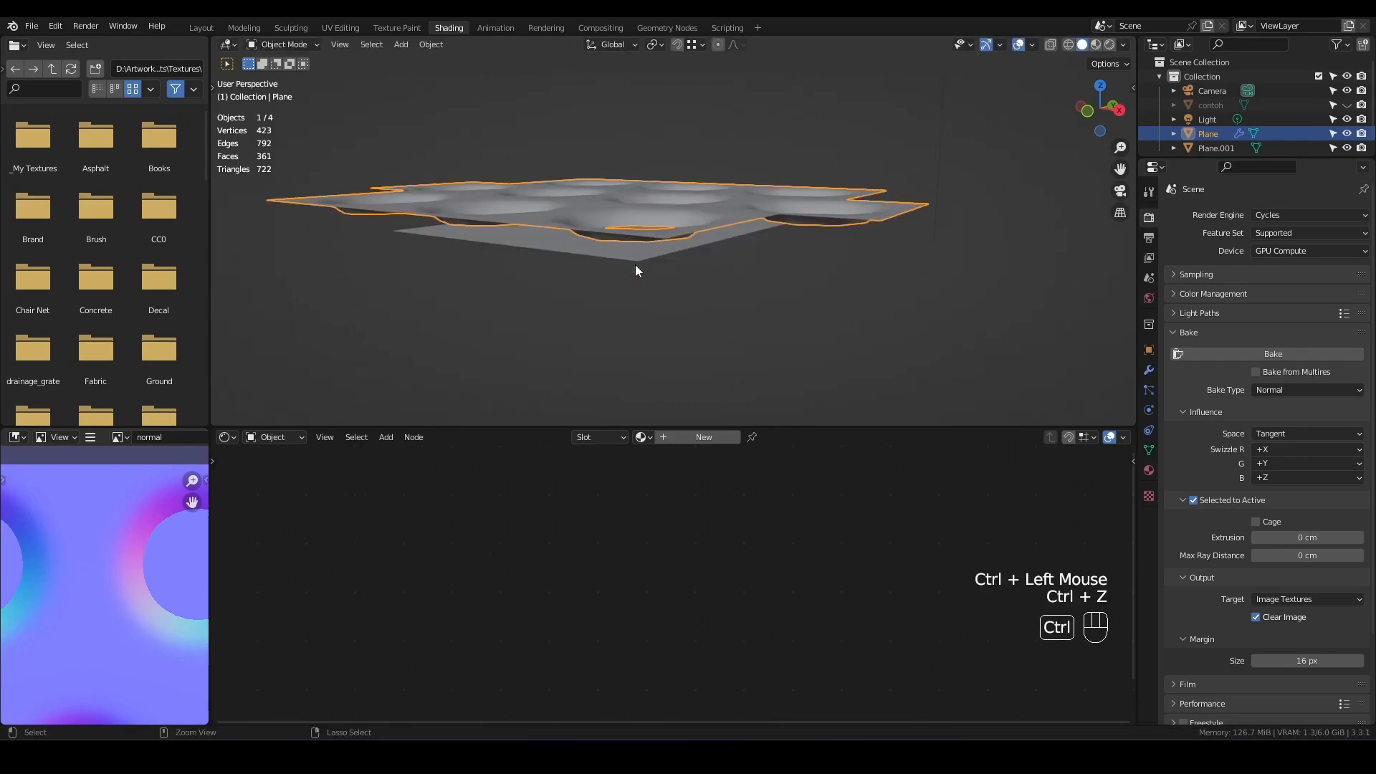
pyautogui.hotkey('ctrl', 'z')
# Move the perforated plate 15 cm along the global Z axis
pyautogui.press('g')
pyautogui.press('z')
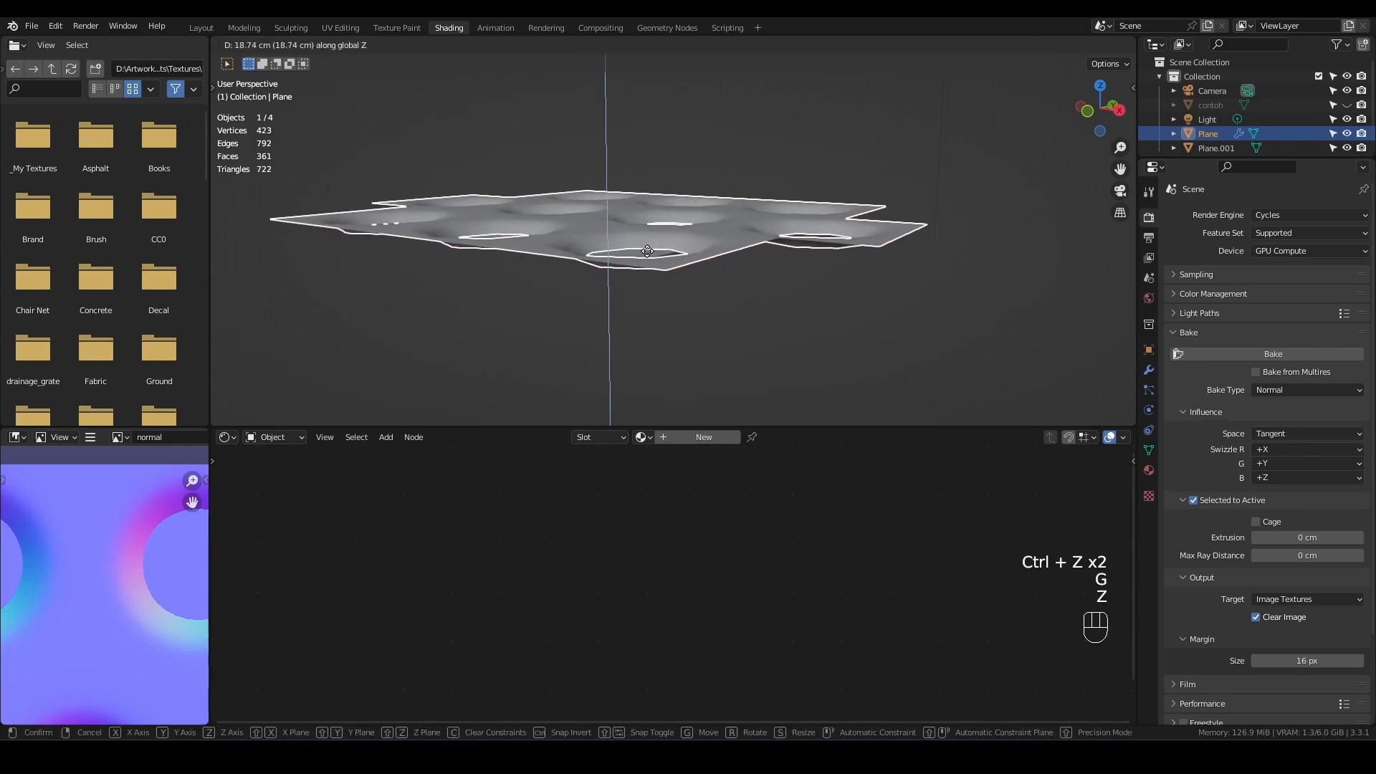
pyautogui.press('KP_1')
pyautogui.press('KP_5')
pyautogui.press('KP_Enter')
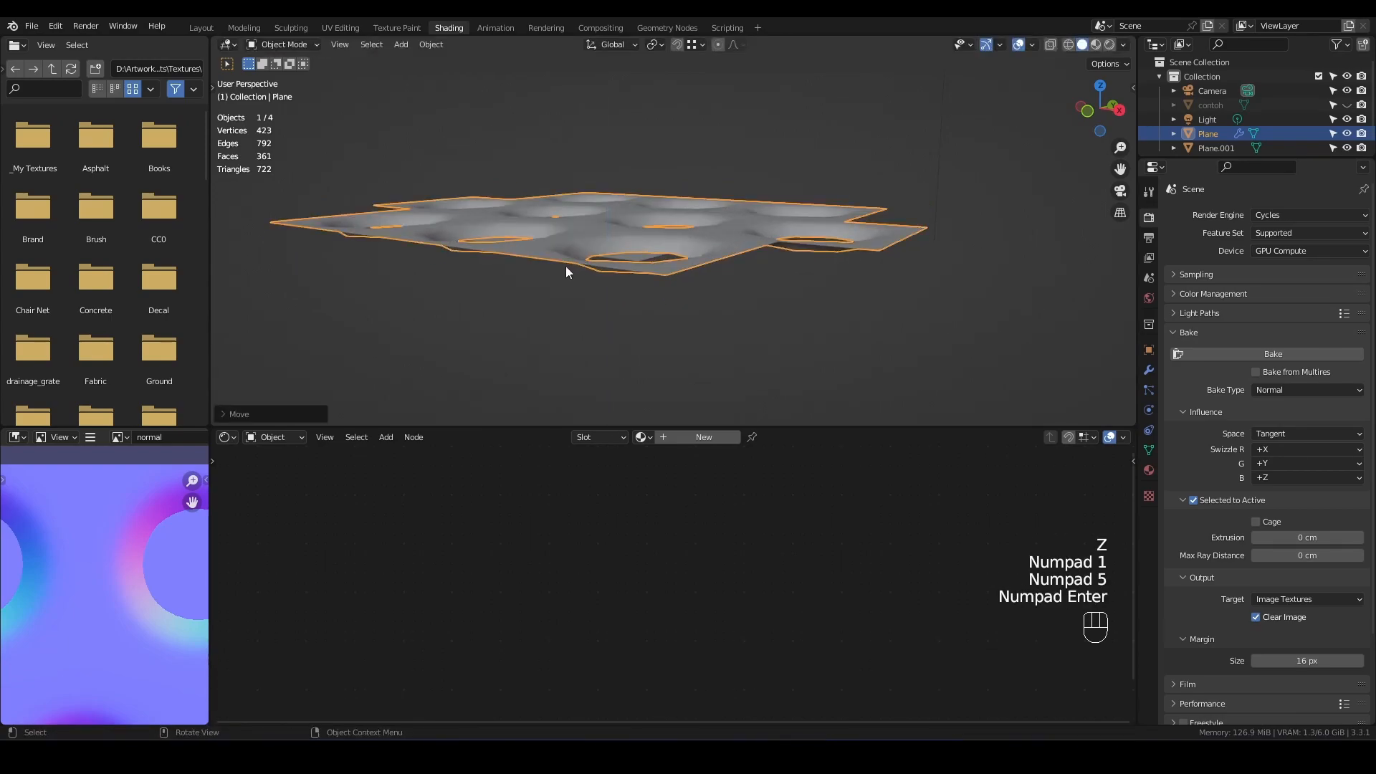
# Add the flat plane to the selection as the active object, bake the normal map again and check the image
pyautogui.scroll(-2, 573, 266)
pyautogui.moveTo(607, 286); pyautogui.dragTo(629, 348, button='middle')
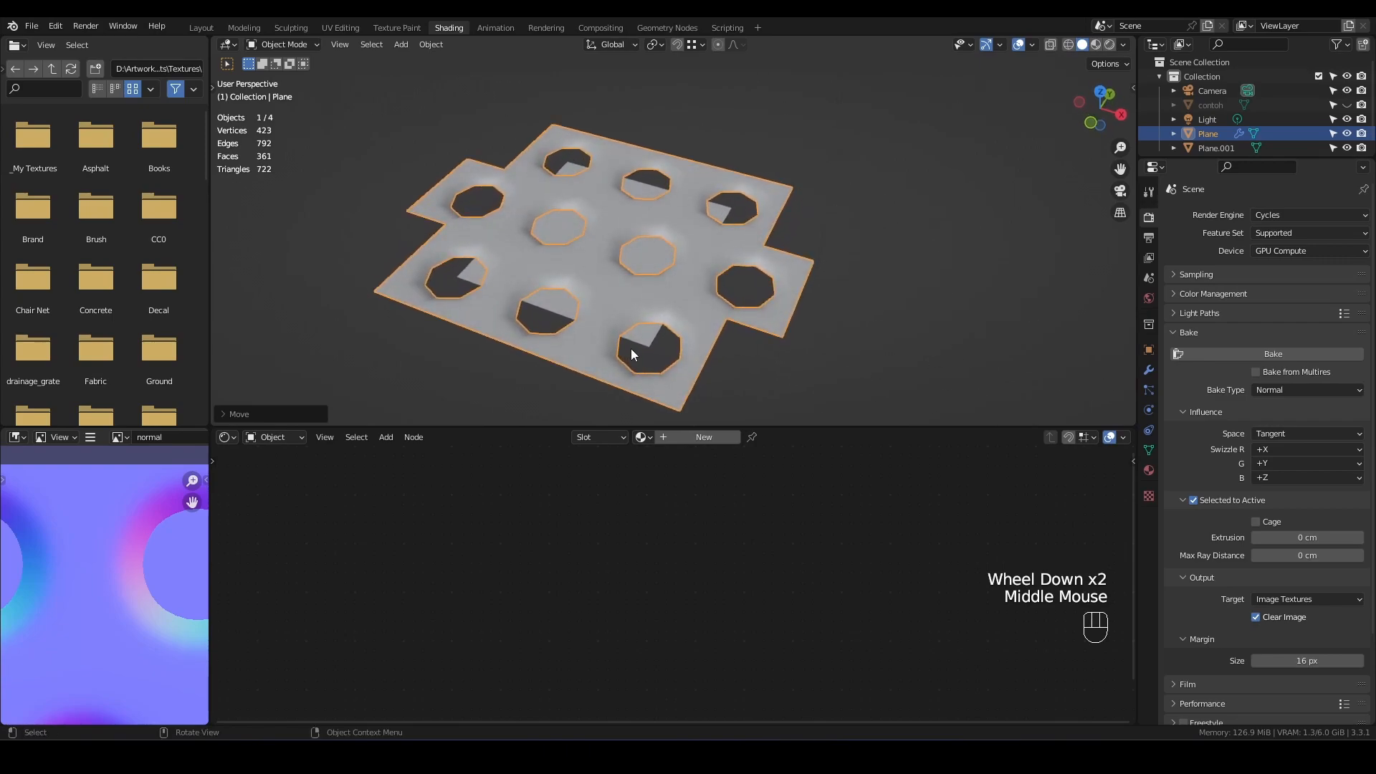
pyautogui.keyDown('shift'); pyautogui.click(646, 341); pyautogui.keyUp('shift')
pyautogui.click(1257, 355)
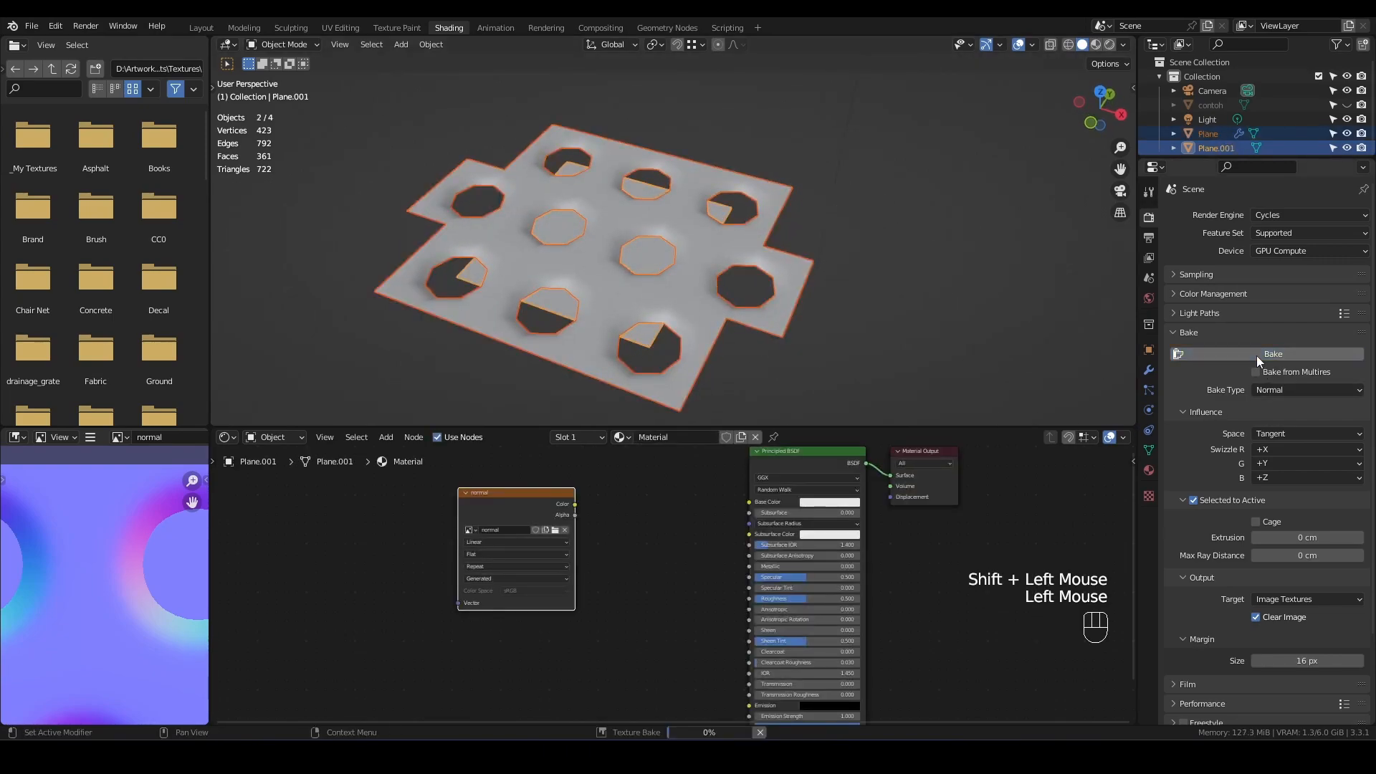
pyautogui.scroll(-5, 113, 570)
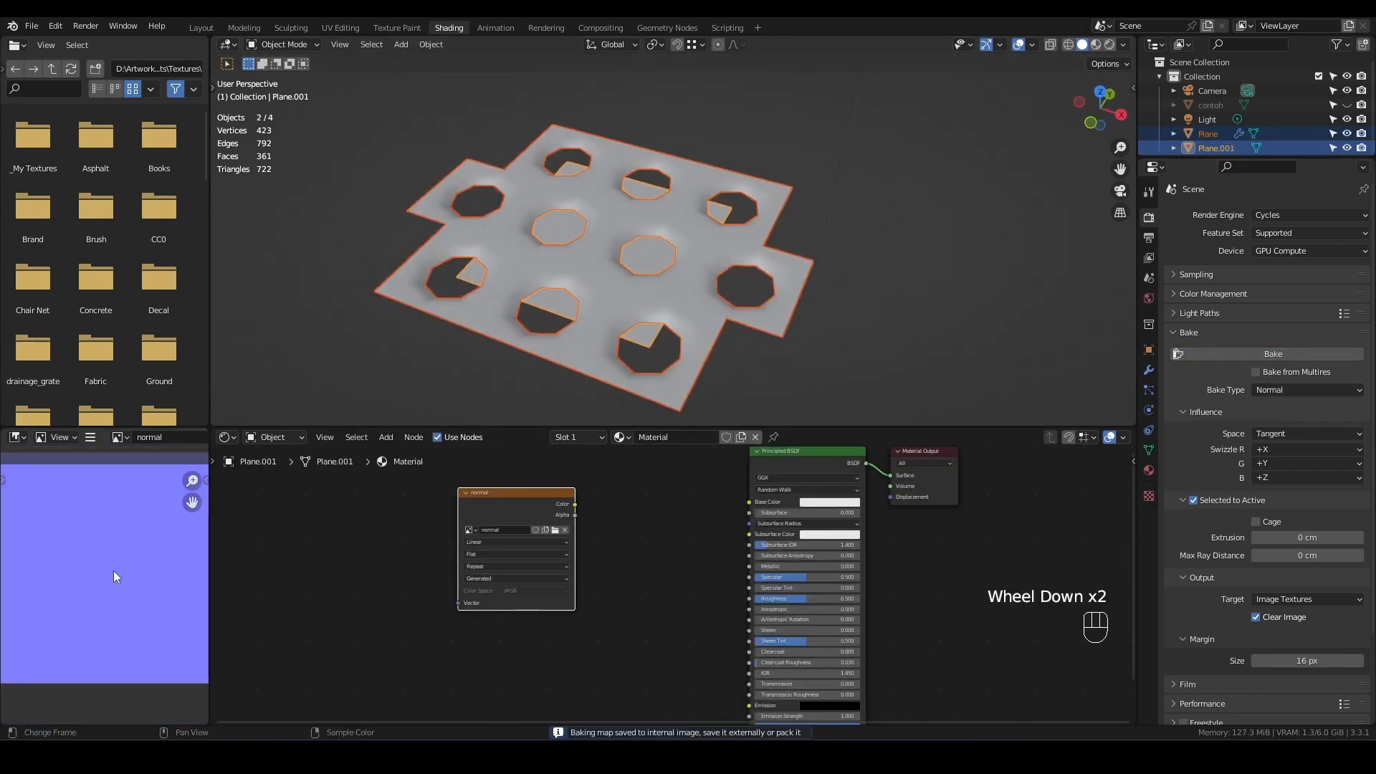
pyautogui.scroll(3, 106, 553)
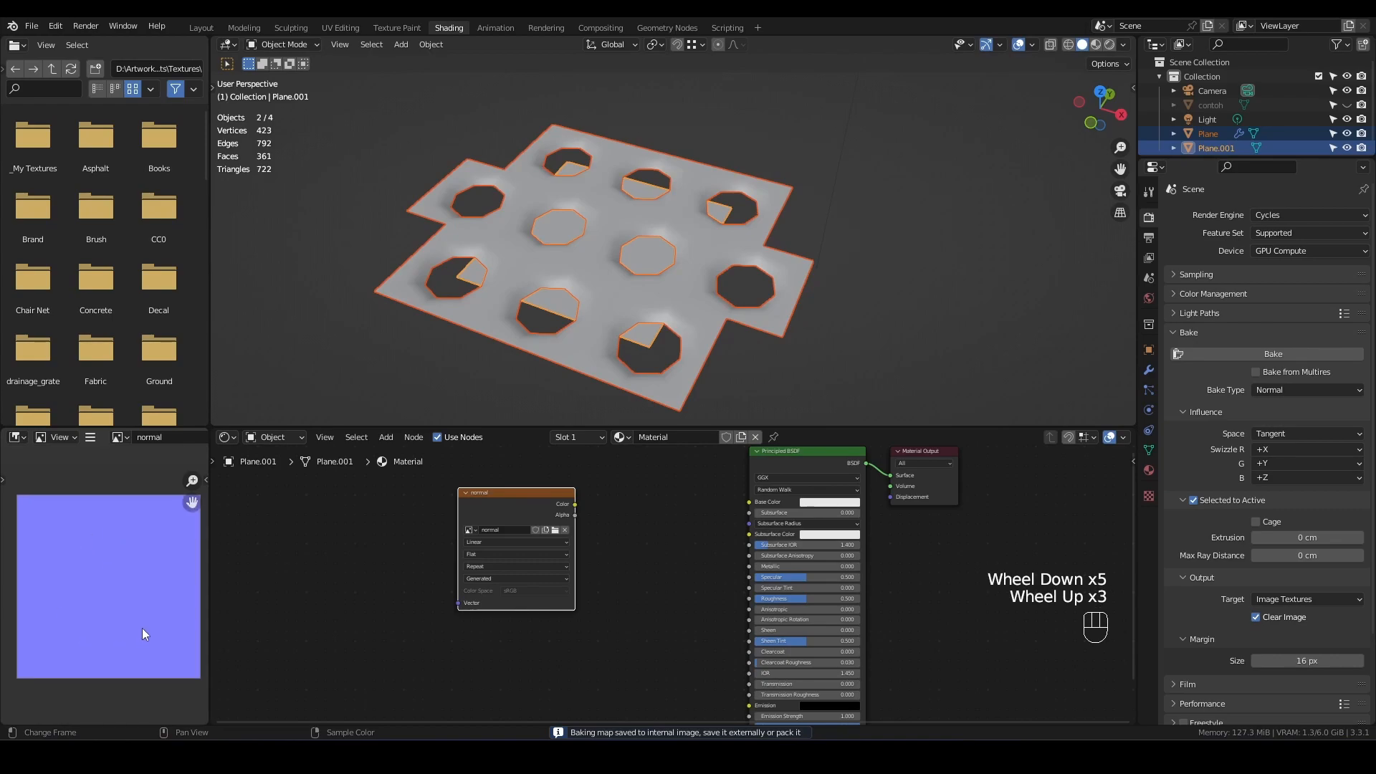
# Set the Selected to Active bake extrusion to 16 cm
pyautogui.moveTo(647, 387); pyautogui.dragTo(639, 315, button='middle')
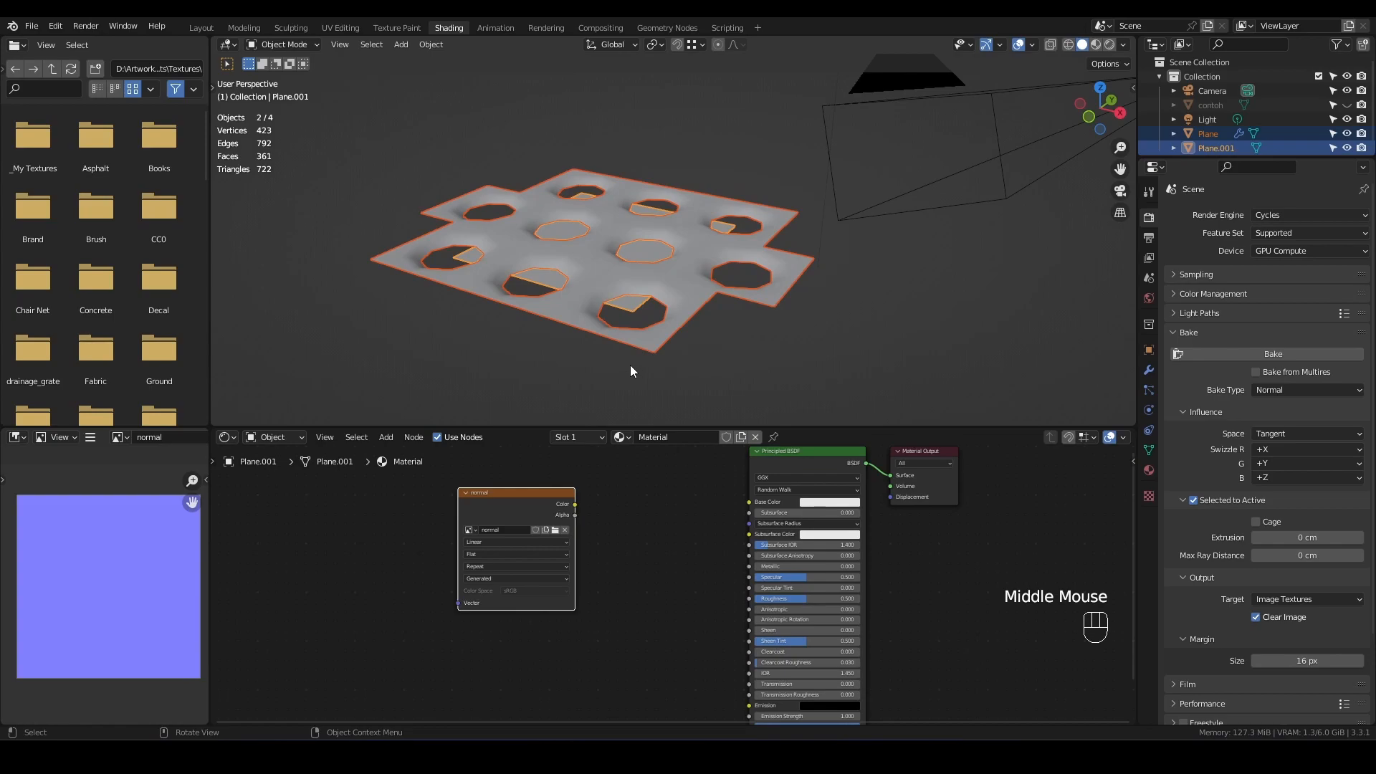
pyautogui.moveTo(632, 371); pyautogui.dragTo(629, 338, button='middle')
pyautogui.moveTo(678, 168); pyautogui.dragTo(673, 204, button='middle')
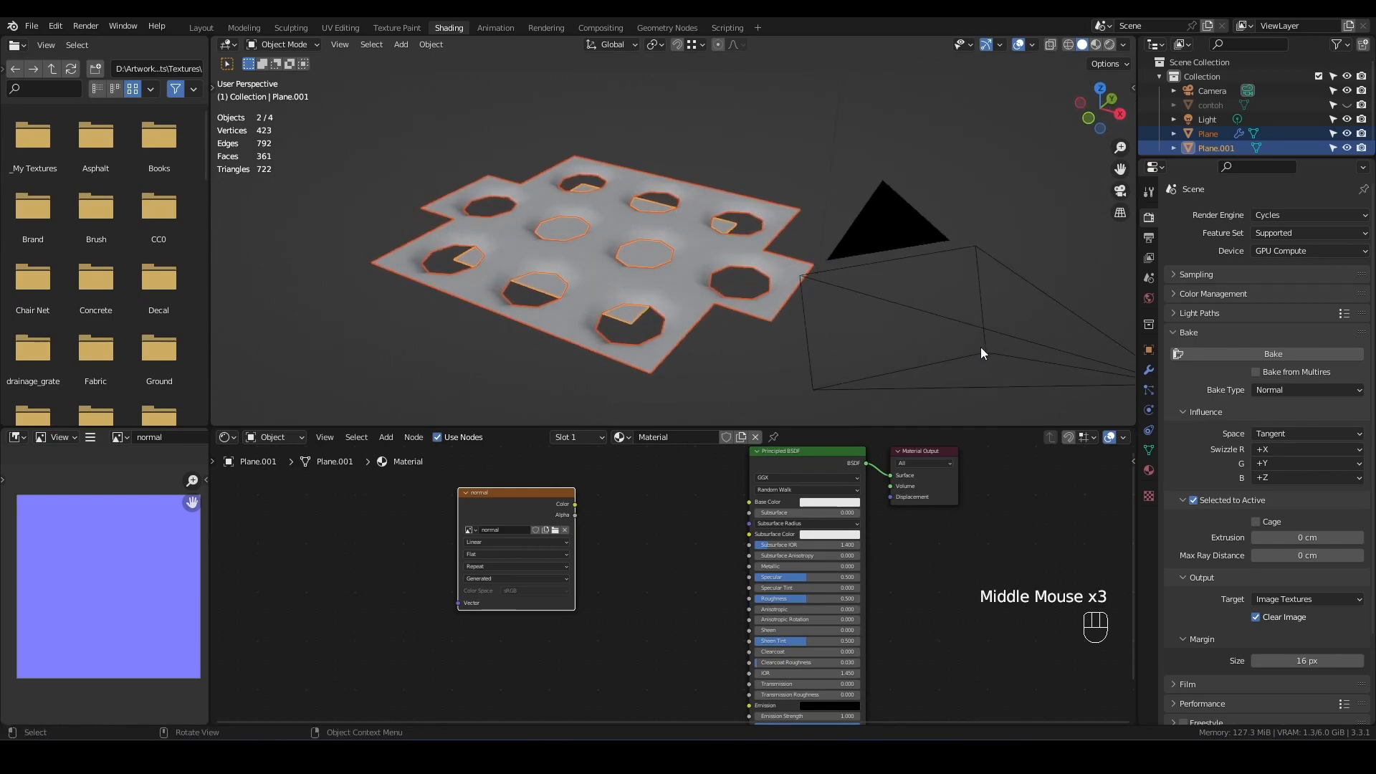
pyautogui.click(1311, 539)
pyautogui.doubleClick(1311, 539)
pyautogui.write('10')
pyautogui.press('Return')
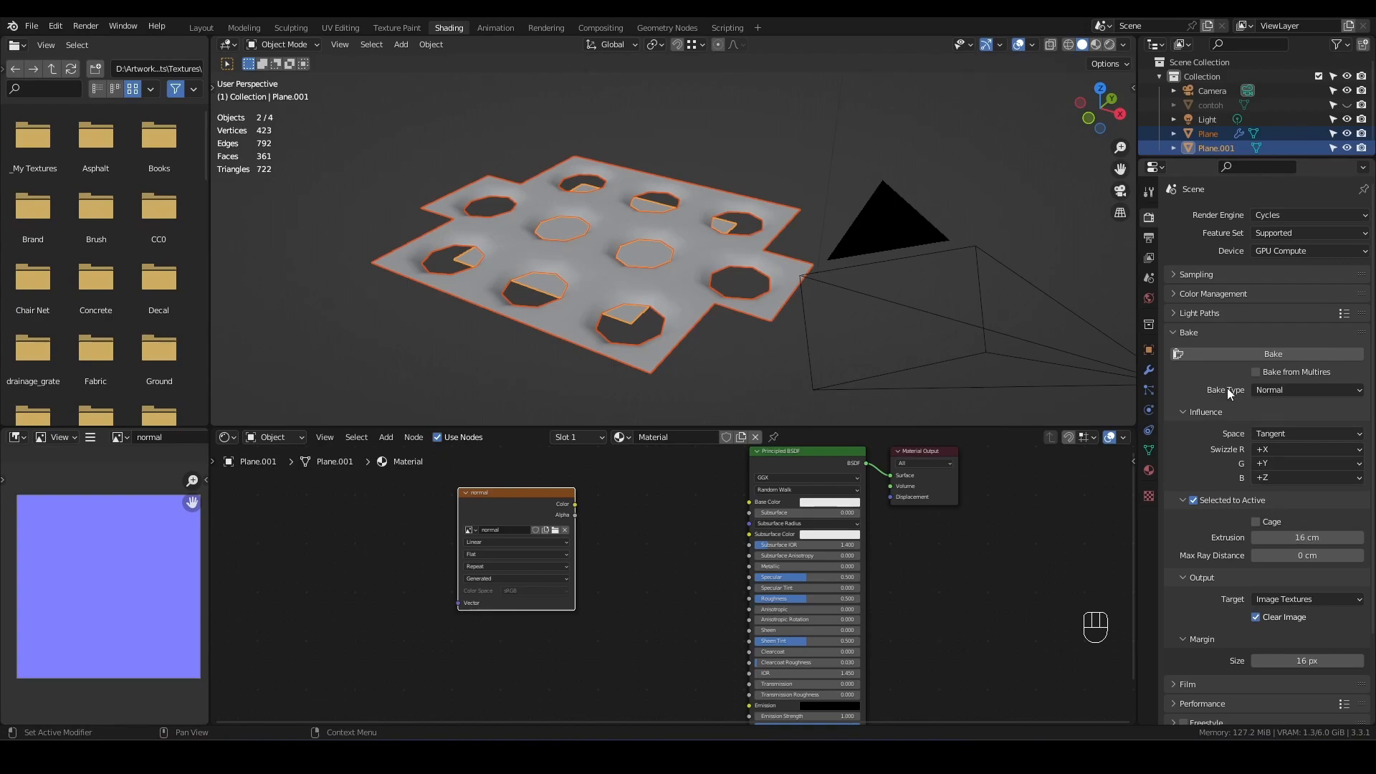
# Rebake the normal map with the extrusion applied and inspect the holes in the image
pyautogui.click(1227, 355)
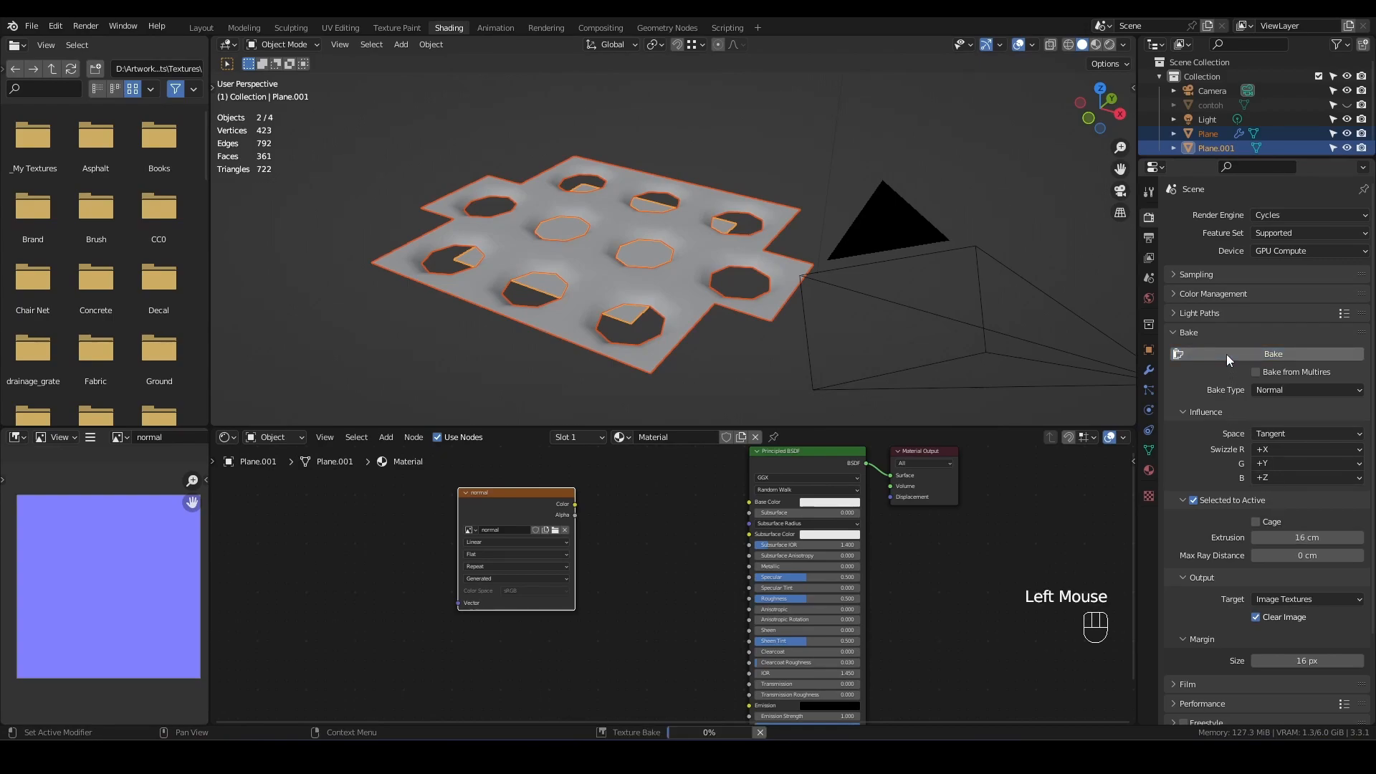
pyautogui.scroll(3, 156, 569)
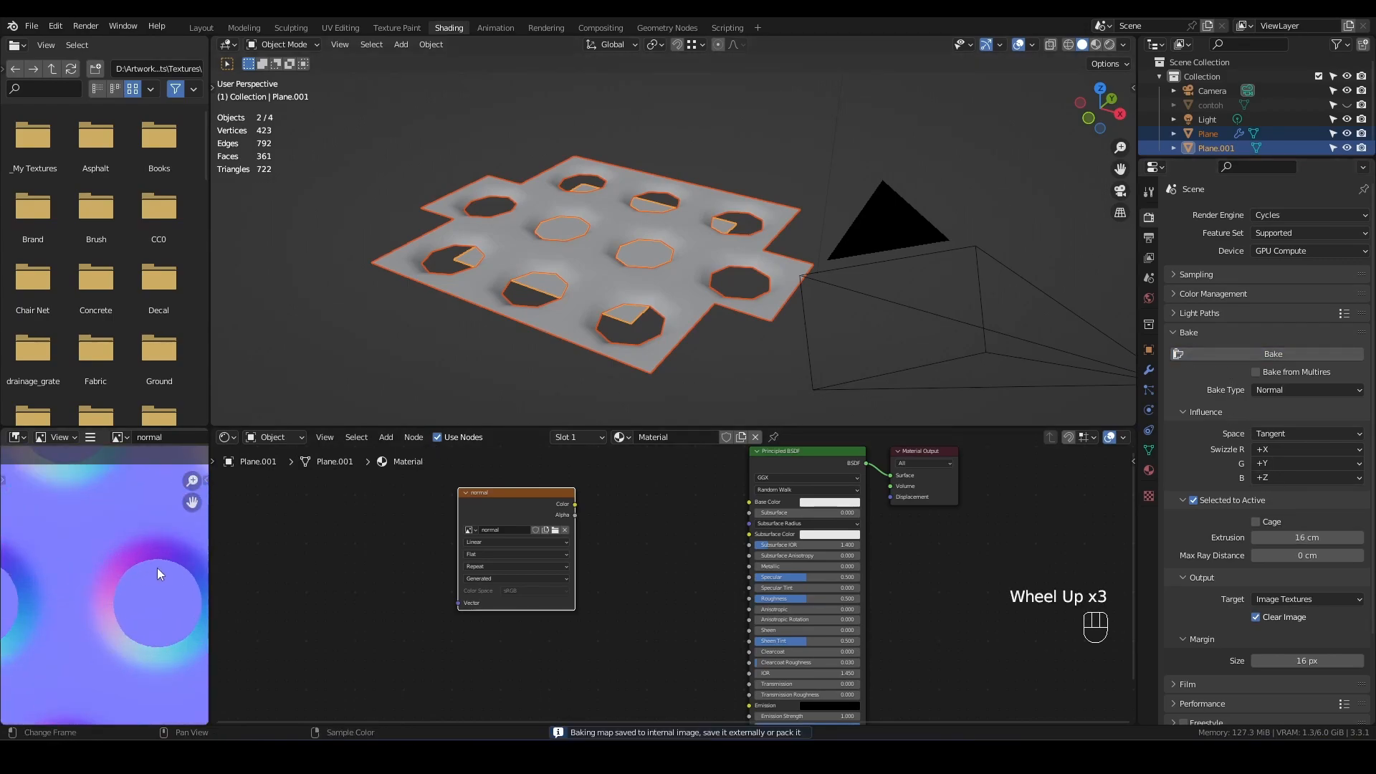
pyautogui.scroll(3, 156, 569)
pyautogui.scroll(-4, 151, 552)
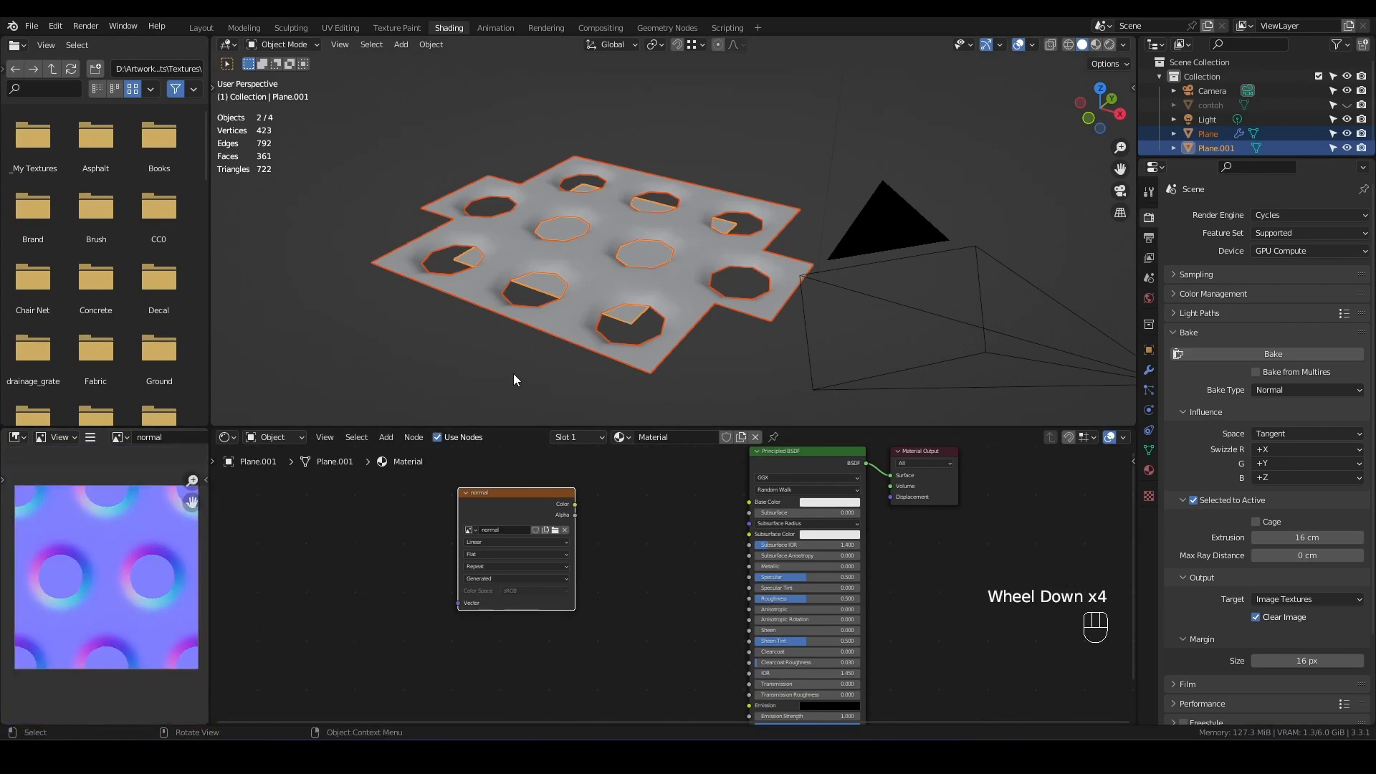
# Duplicate the flat plane and place the copy beside the perforated plate, about 664 cm away along the global X axis
pyautogui.click(629, 318)
pyautogui.moveTo(570, 219); pyautogui.dragTo(501, 218, button='middle')
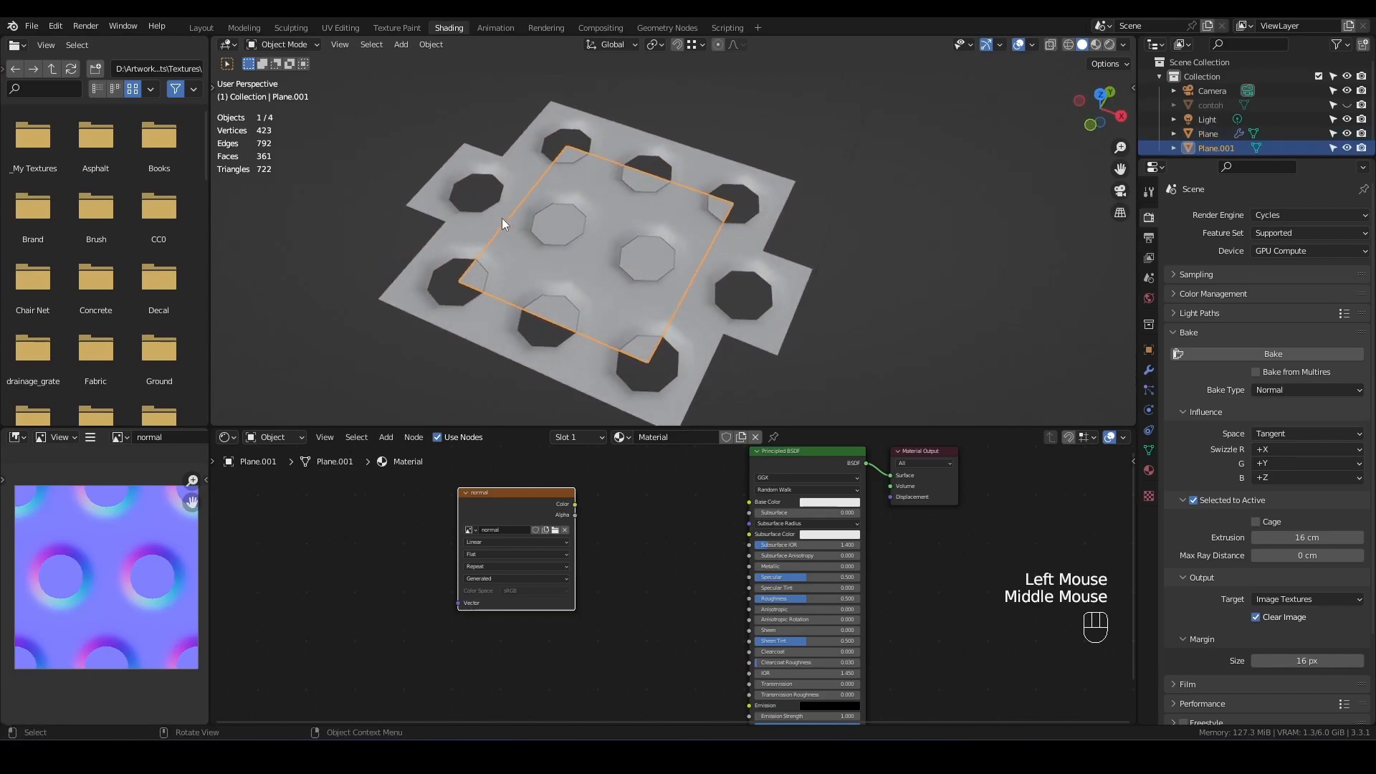
pyautogui.scroll(-3, 602, 252)
pyautogui.scroll(1, 602, 252)
pyautogui.hotkey('shift', 'd')
pyautogui.press('x')
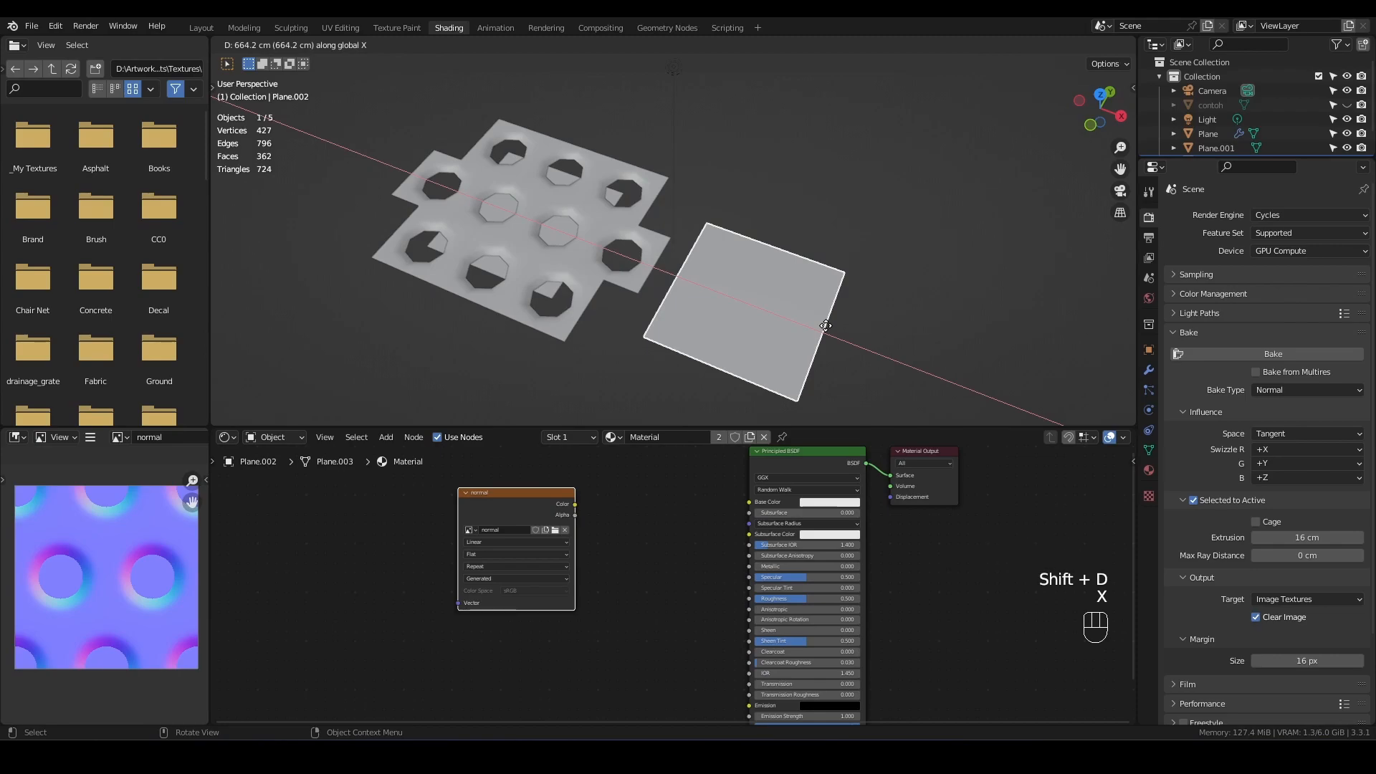
pyautogui.click(825, 325)
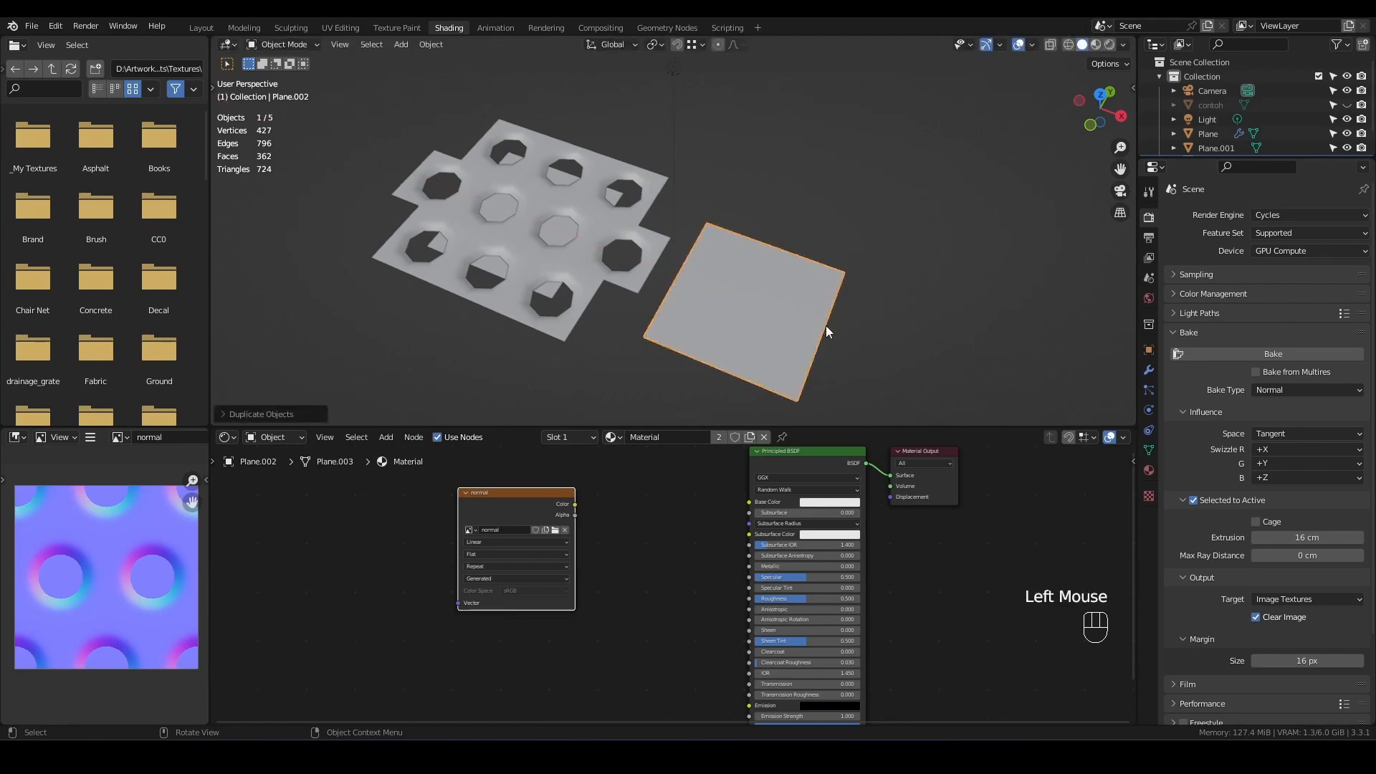
pyautogui.scroll(1, 839, 367)
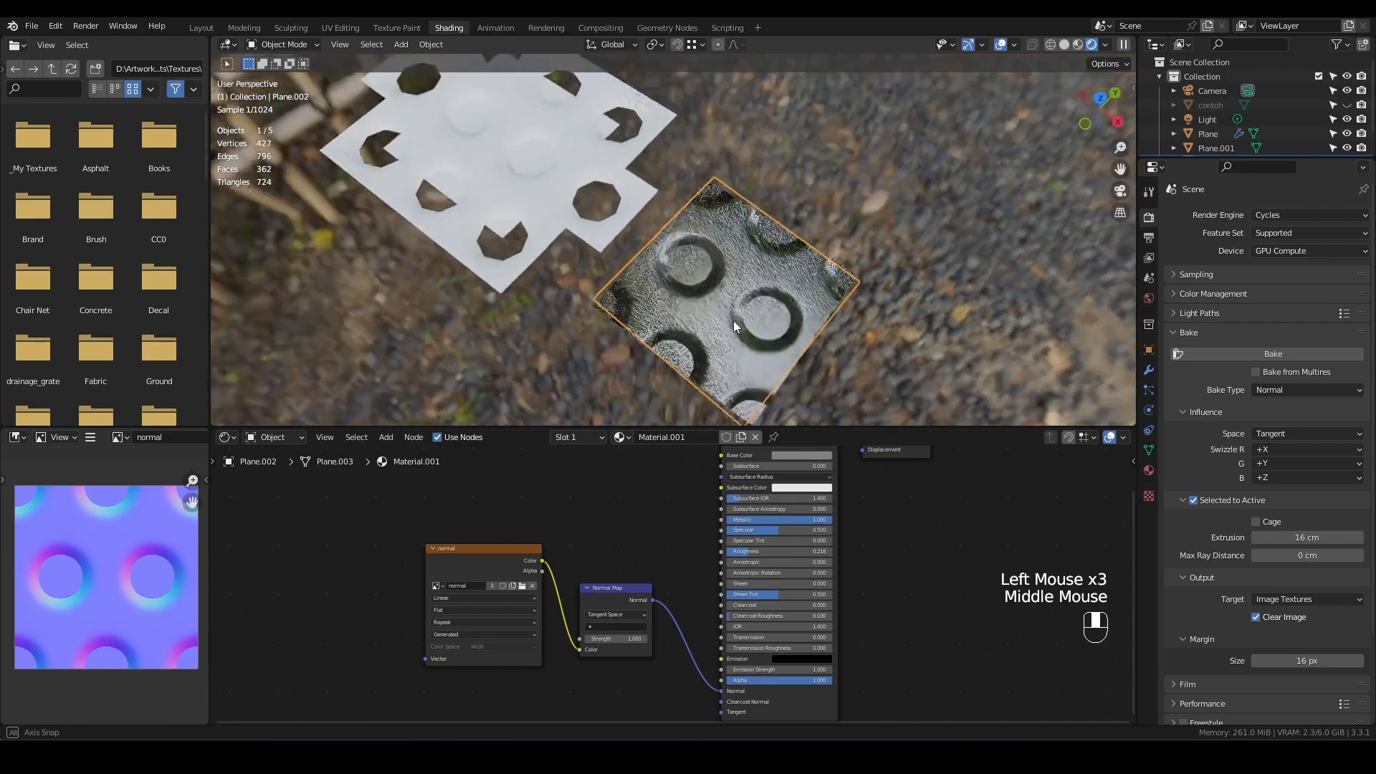
# Save the baked normal image as normal.png in the Textures folder, in PNG format with RGB color
pyautogui.scroll(2, 717, 321)
pyautogui.scroll(2, 718, 320)
pyautogui.moveTo(755, 314); pyautogui.dragTo(723, 418, button='middle')
pyautogui.scroll(-2, 697, 284)
pyautogui.hotkey('alt', 's')
pyautogui.click(548, 278)
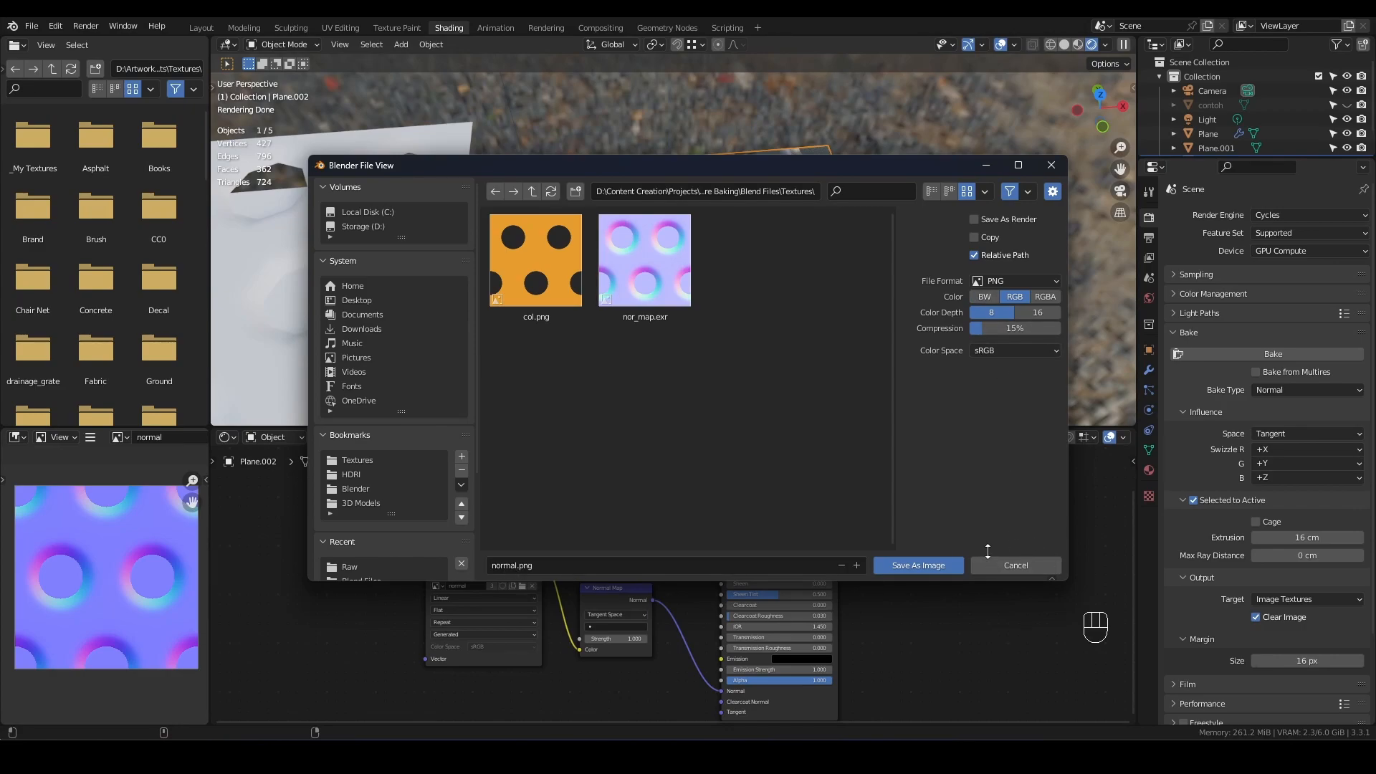
pyautogui.click(926, 563)
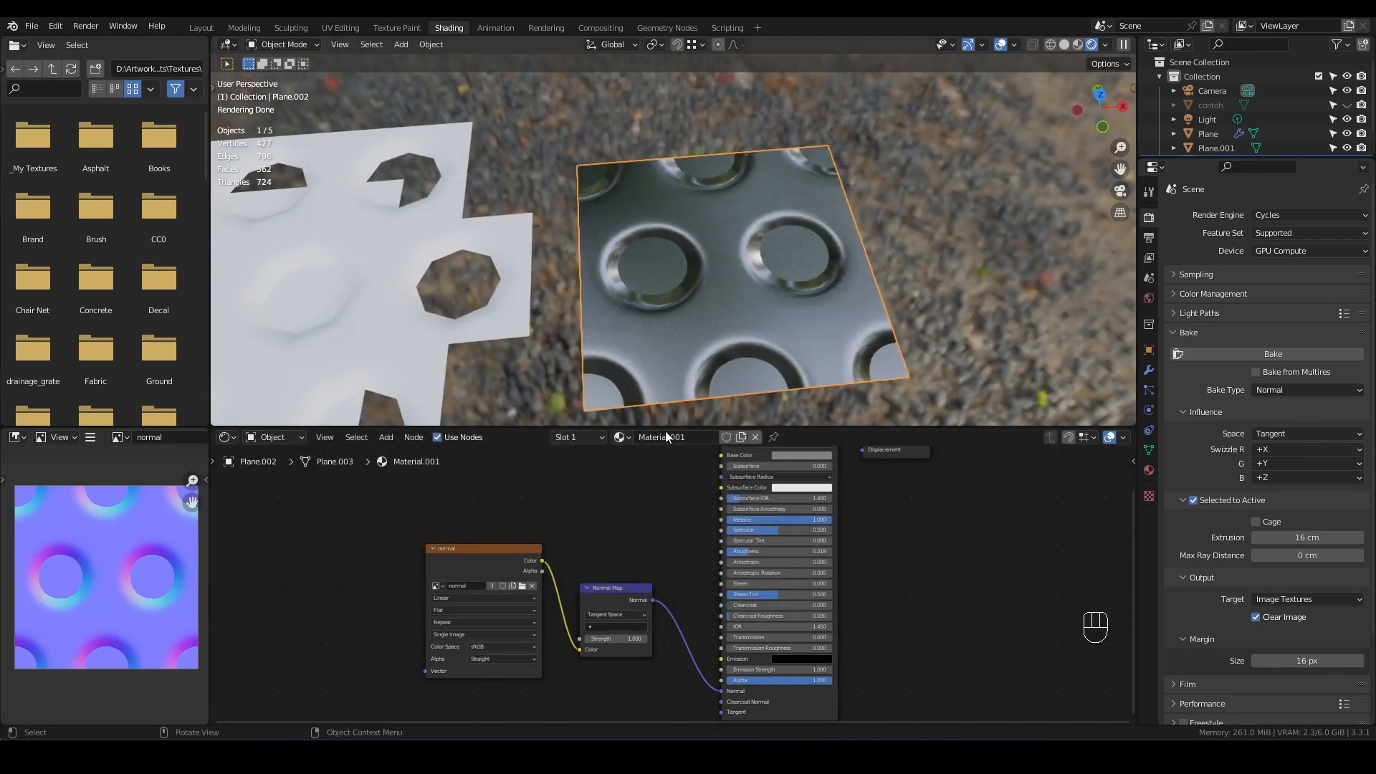
# Set the normal texture node's color space to Non-Color and examine the duplicated plane's shading from the top view
pyautogui.press('KP_7')
pyautogui.scroll(1, 507, 583)
pyautogui.scroll(-1, 507, 583)
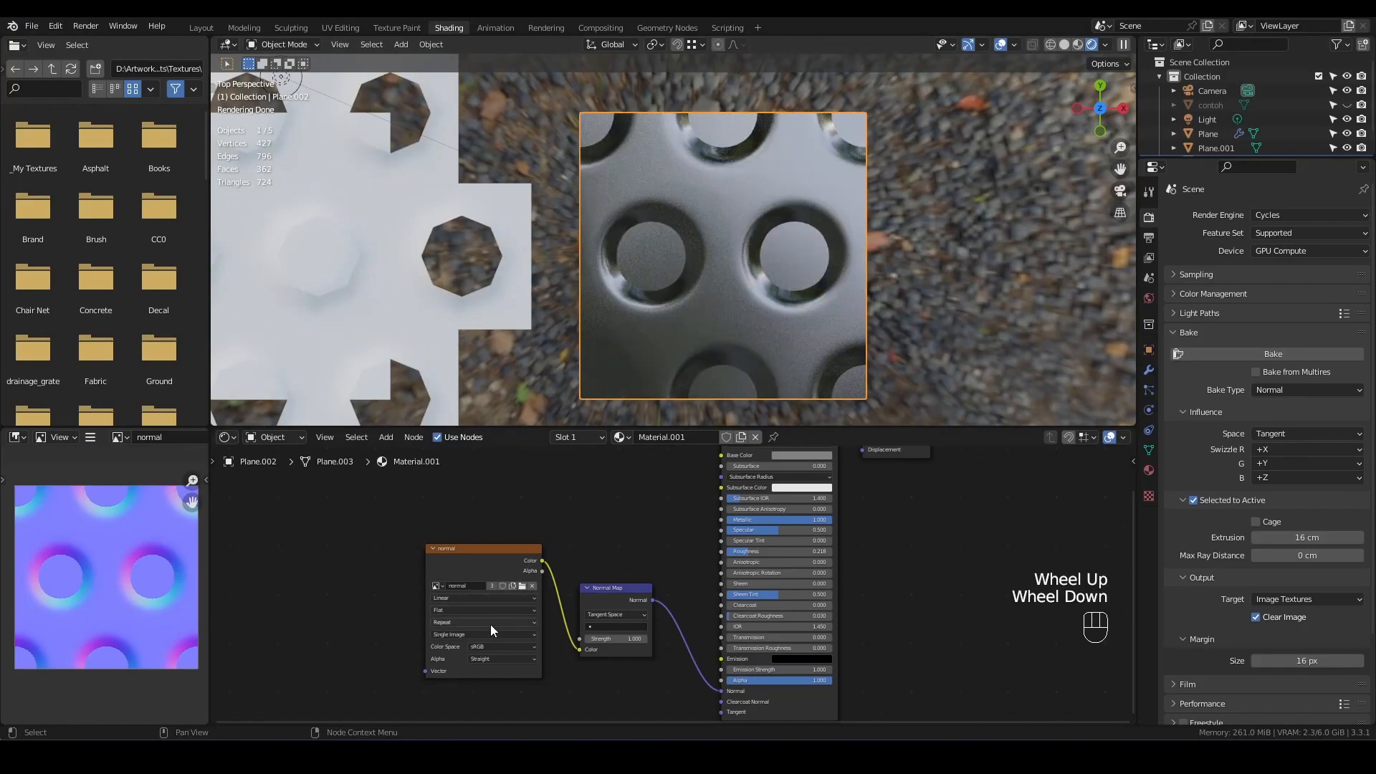
pyautogui.click(495, 645)
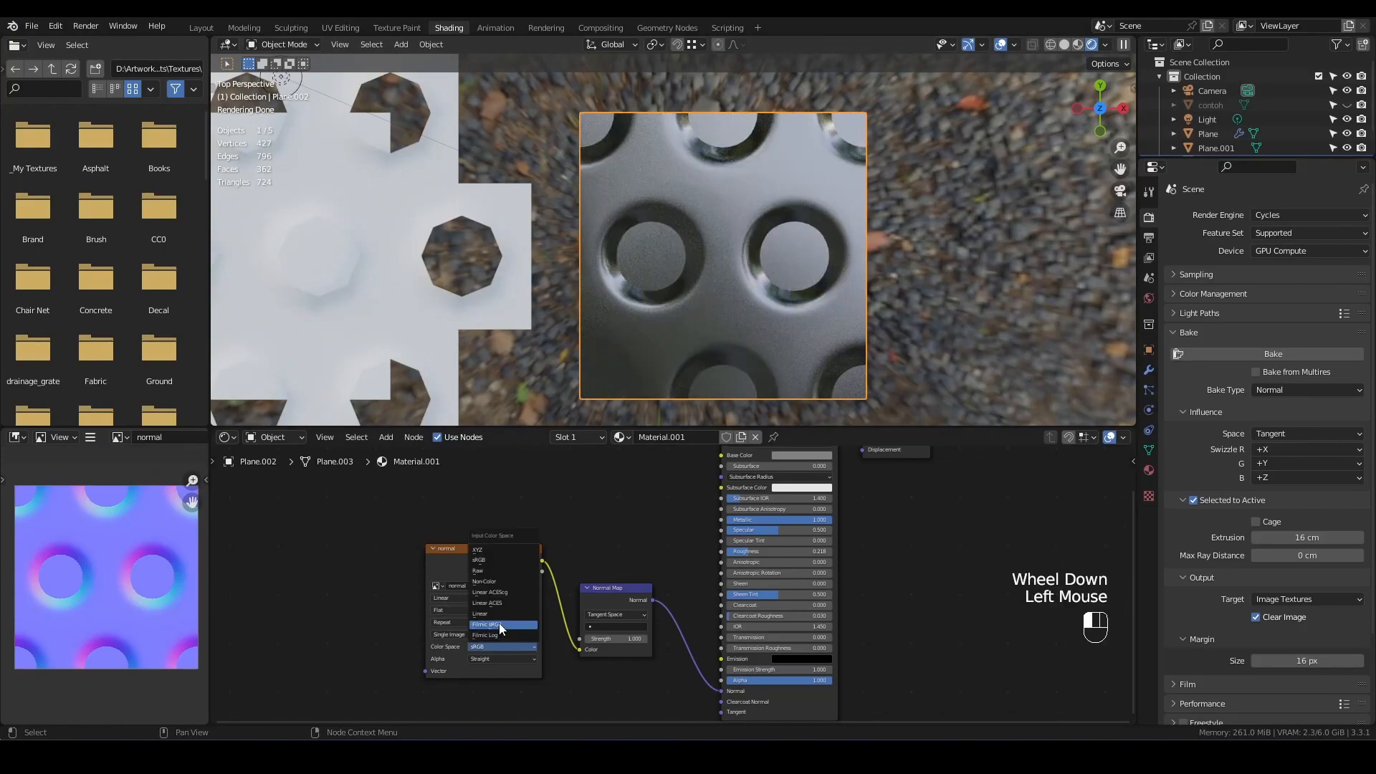
pyautogui.click(502, 582)
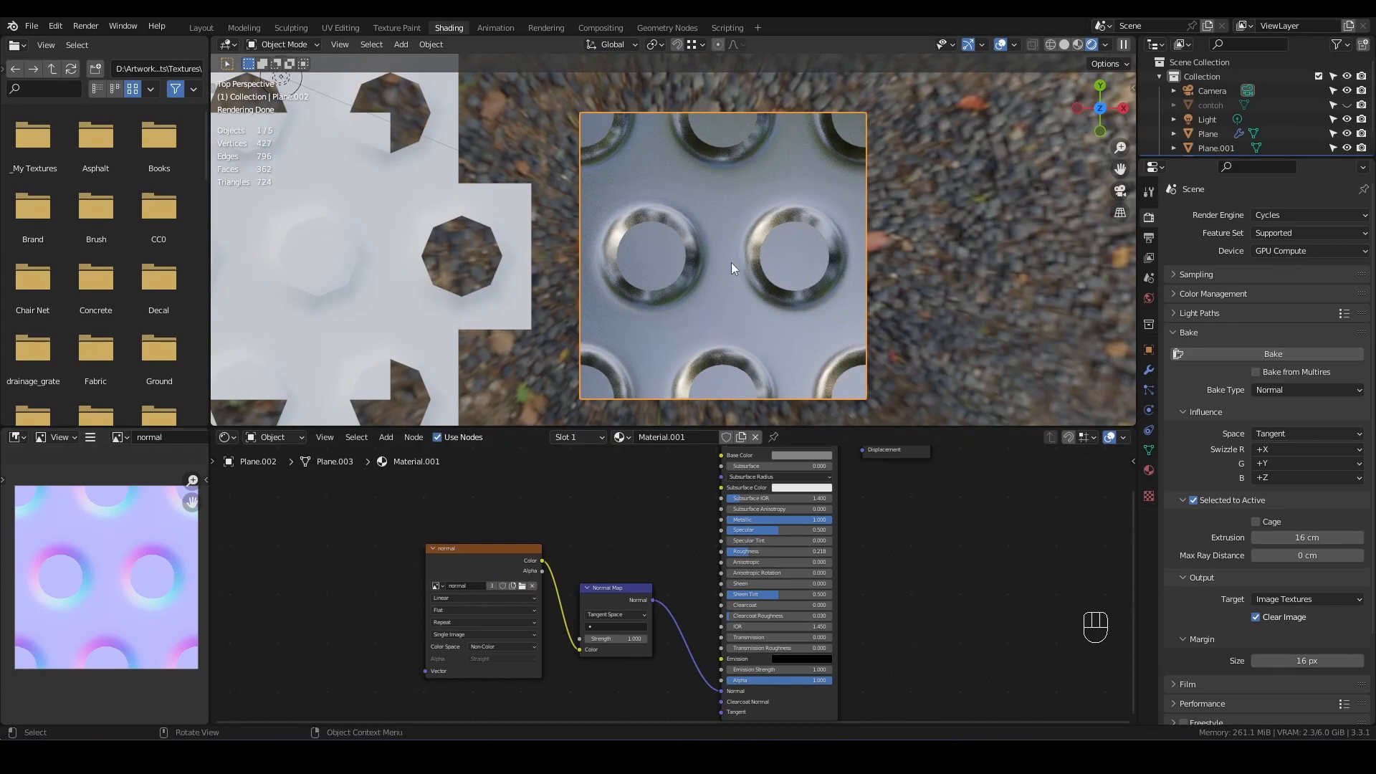
pyautogui.scroll(4, 727, 179)
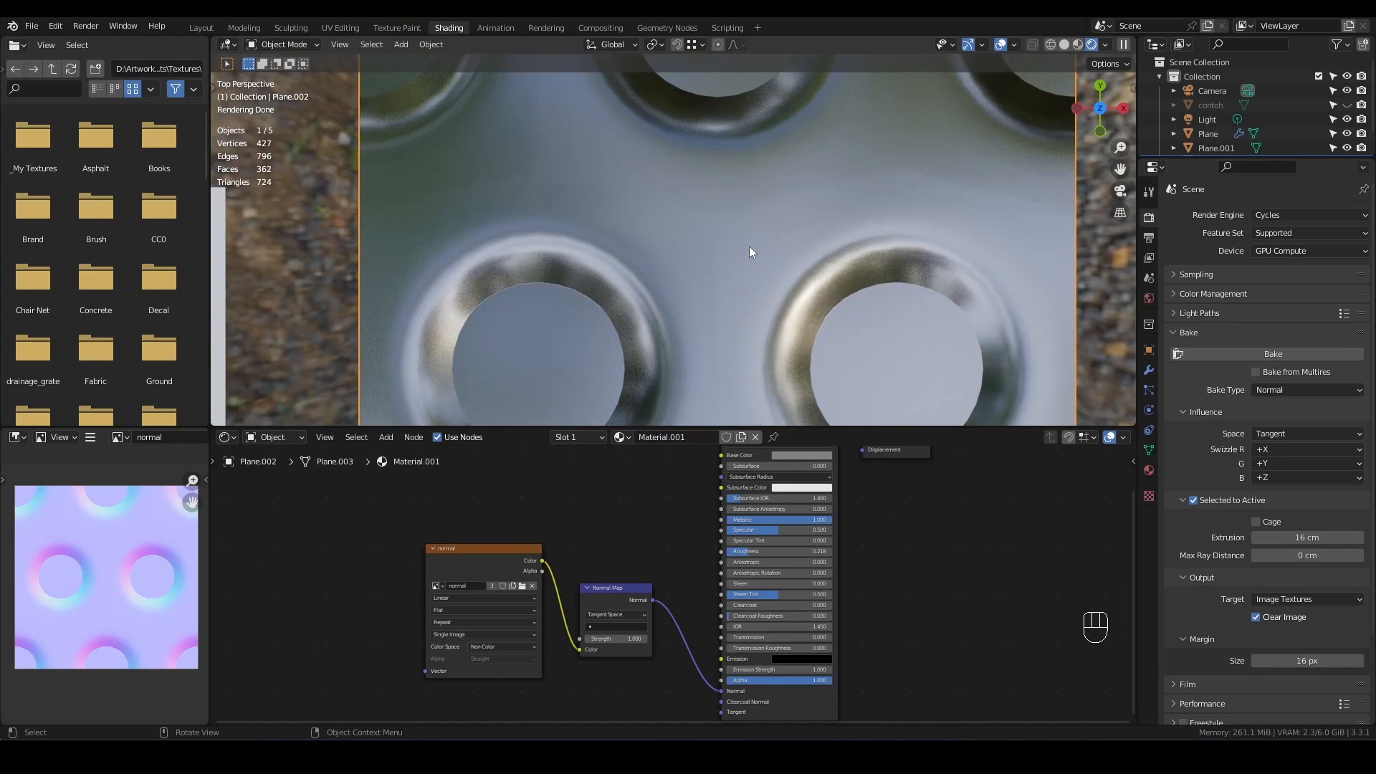
pyautogui.scroll(-4, 763, 250)
pyautogui.scroll(3, 692, 366)
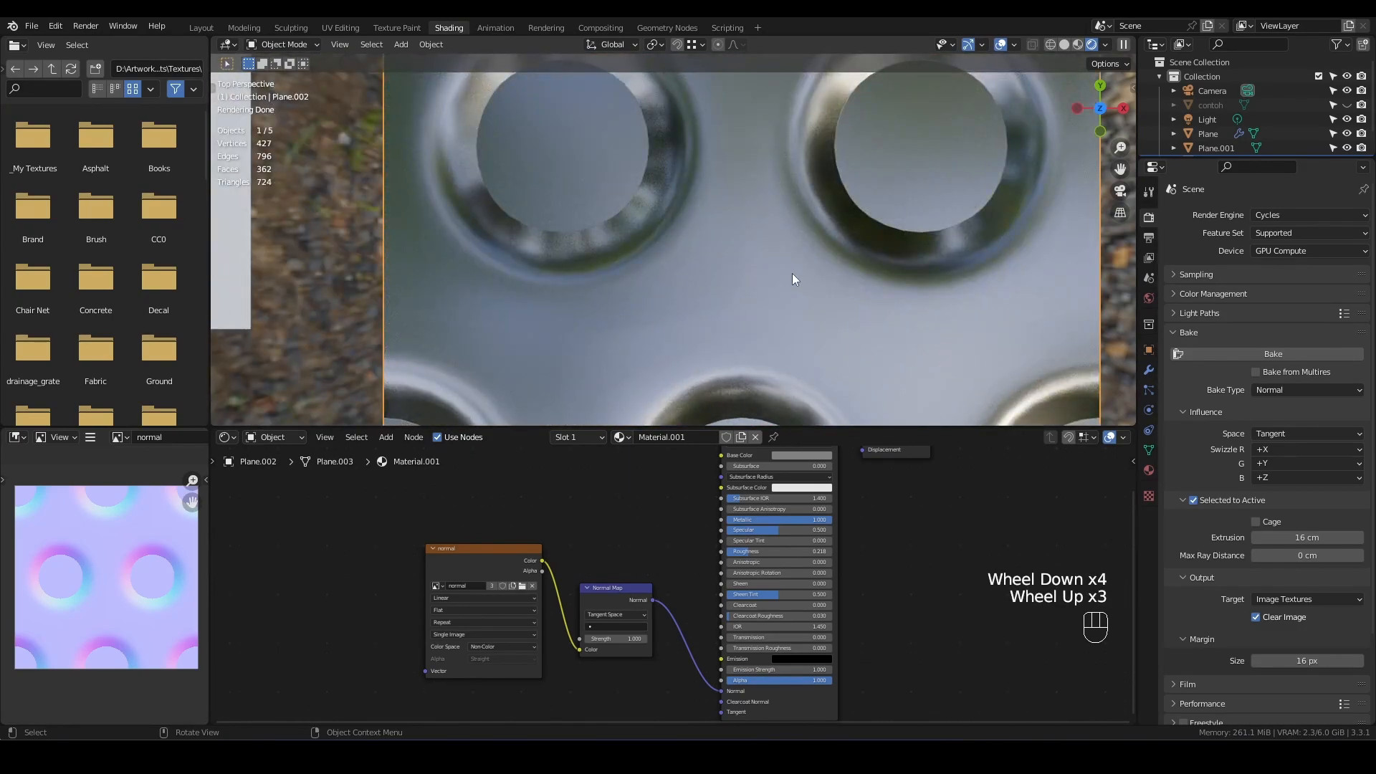
pyautogui.scroll(-4, 773, 251)
pyautogui.scroll(1, 732, 109)
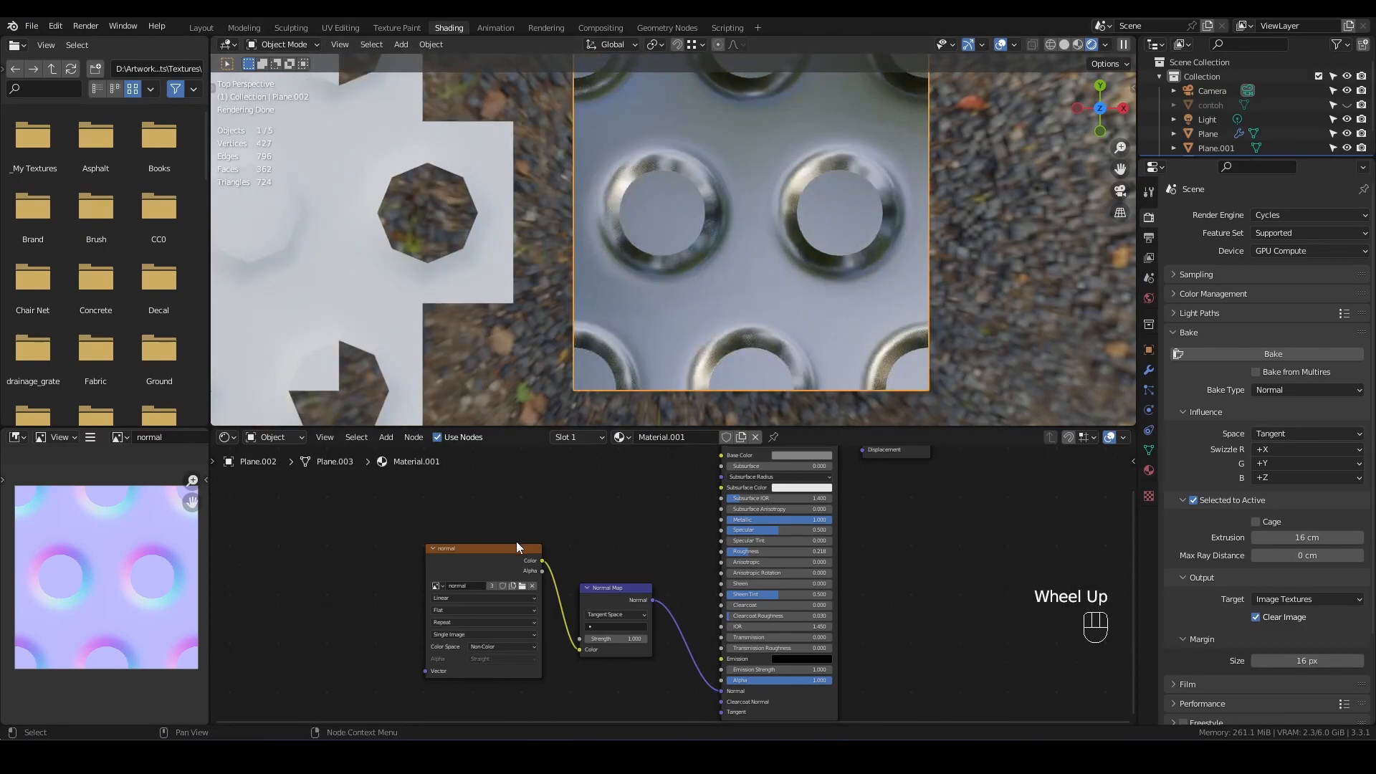
# In solid shading, duplicate the normal texture node in the flat baking plane's material and unlink the image from the copy
pyautogui.press('z')
pyautogui.scroll(-2, 854, 342)
pyautogui.scroll(1, 531, 277)
pyautogui.scroll(1, 531, 272)
pyautogui.click(609, 282)
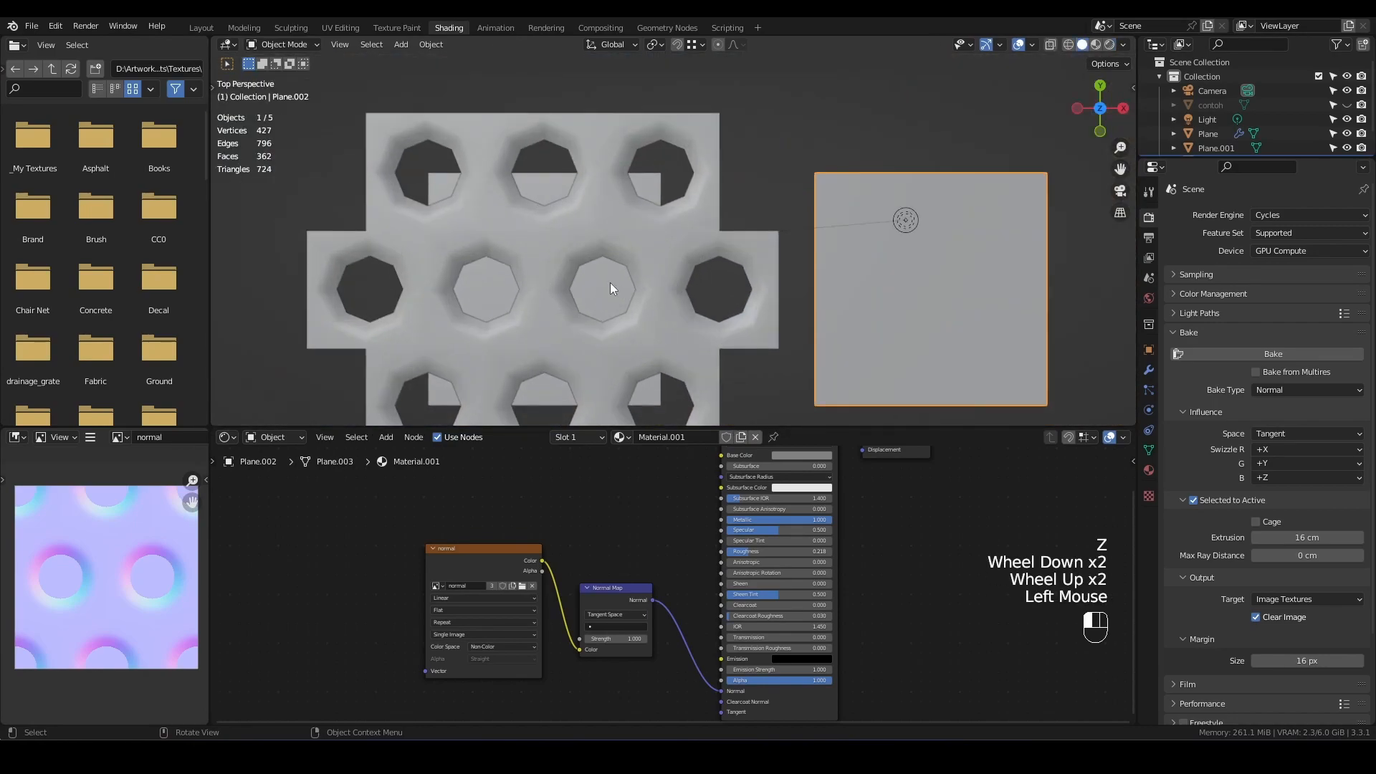
pyautogui.click(488, 463)
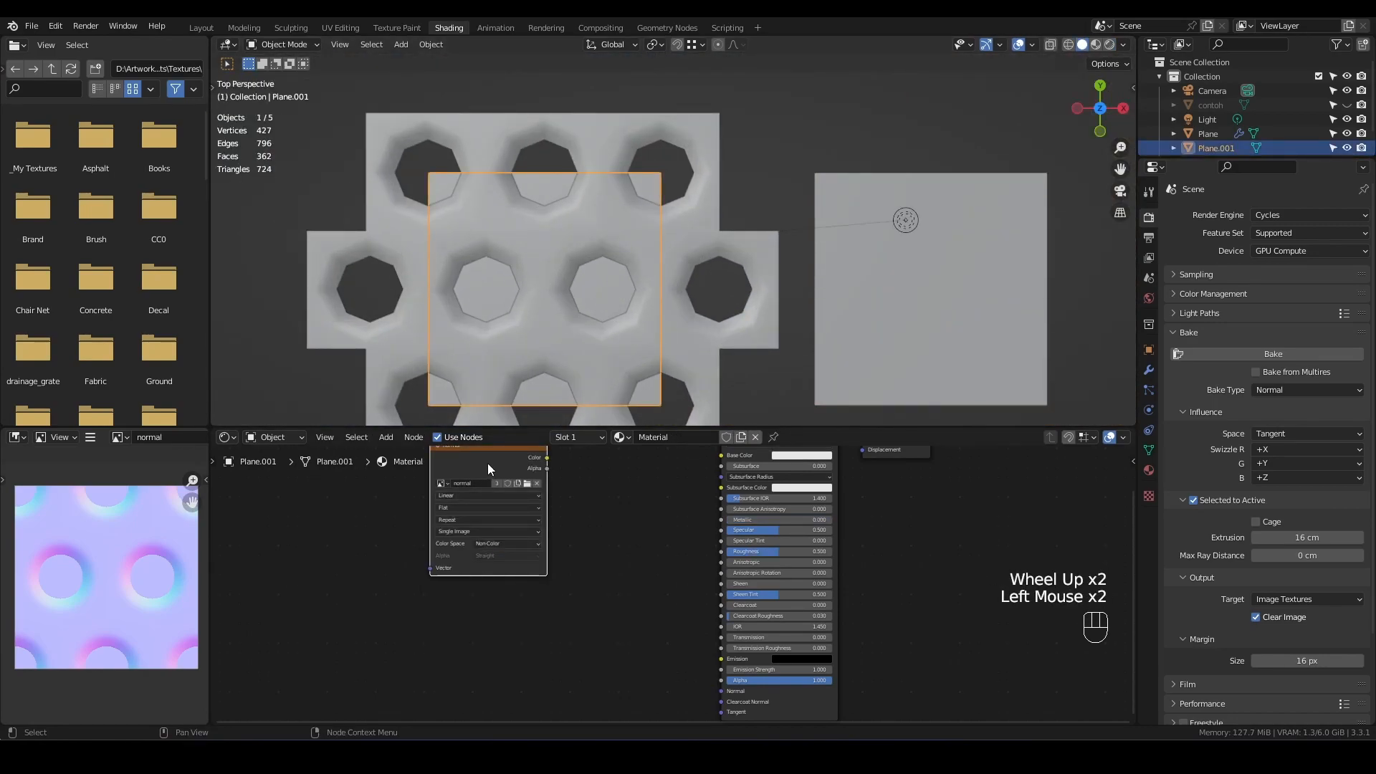
pyautogui.hotkey('shift', 'd')
pyautogui.click(490, 597)
pyautogui.moveTo(489, 598); pyautogui.dragTo(480, 569, button='middle')
pyautogui.scroll(2, 480, 569)
pyautogui.click(558, 569)
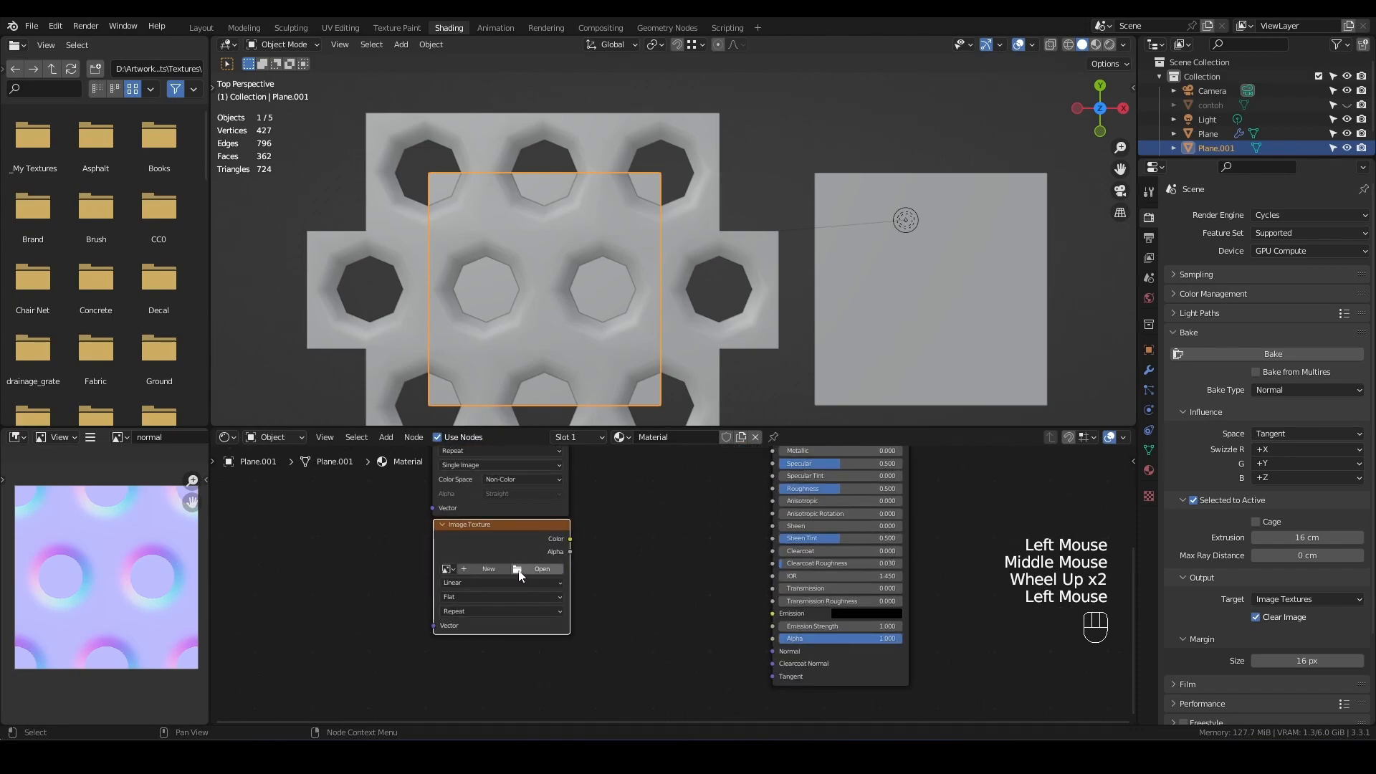
# Create a new image named normal_32bit in the duplicated texture node, with 32-bit Float enabled
pyautogui.click(496, 570)
pyautogui.click(509, 592)
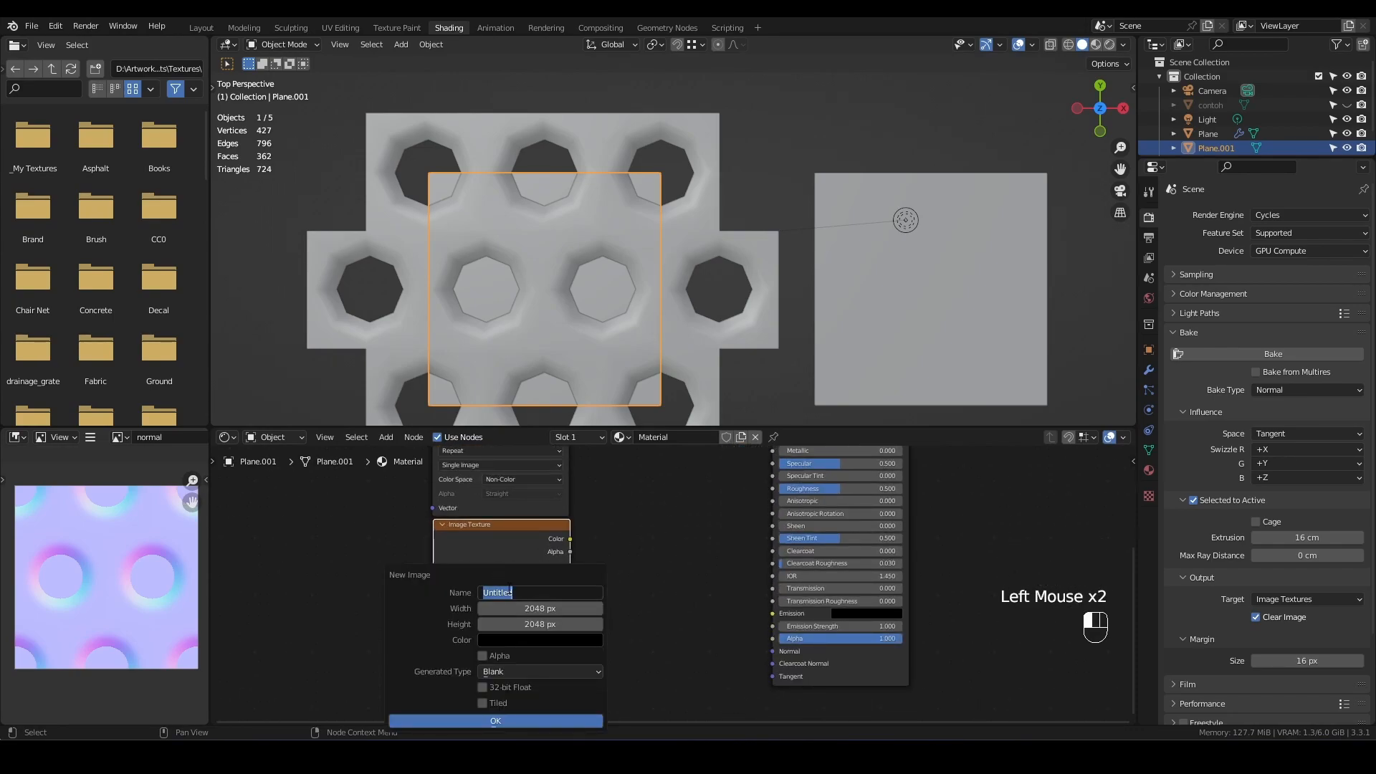
pyautogui.write('normal')
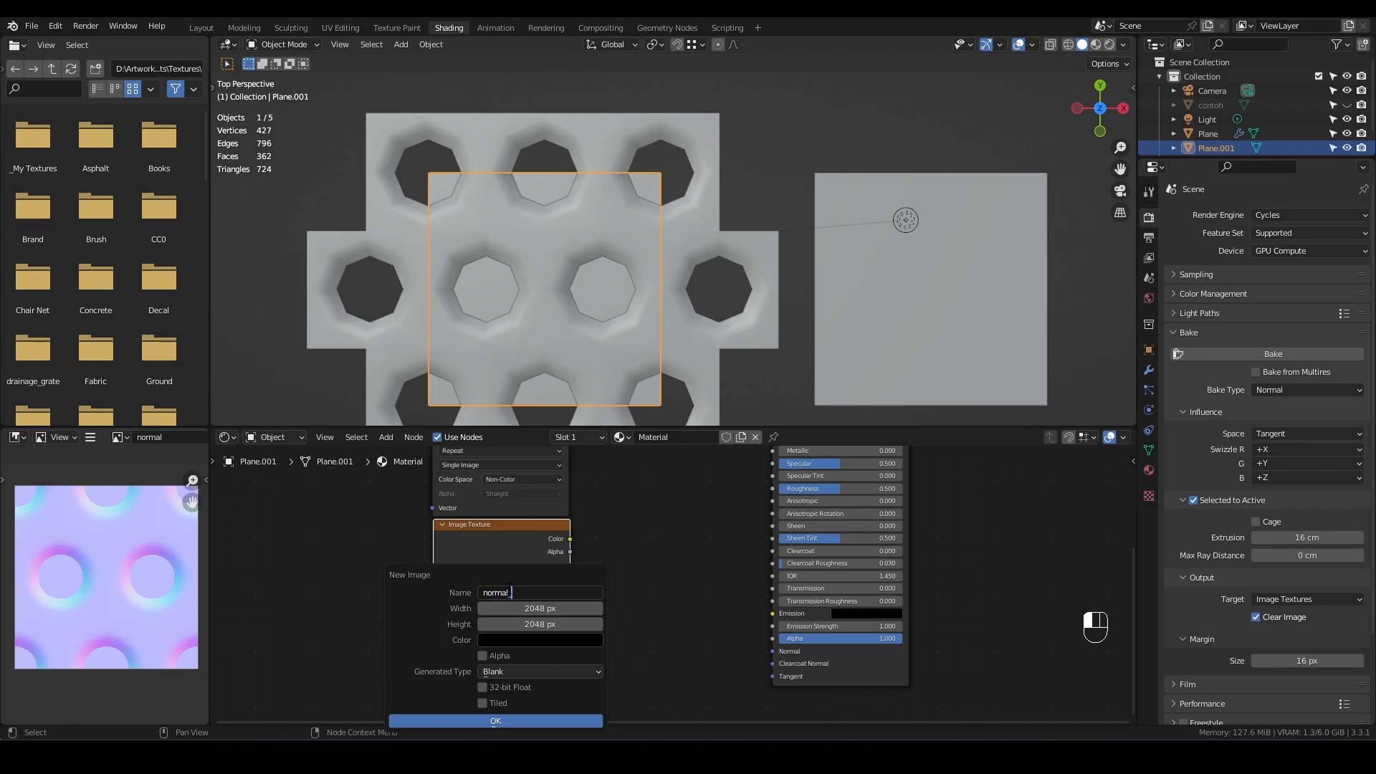
pyautogui.write('_32bit')
pyautogui.press('Return')
pyautogui.click(483, 688)
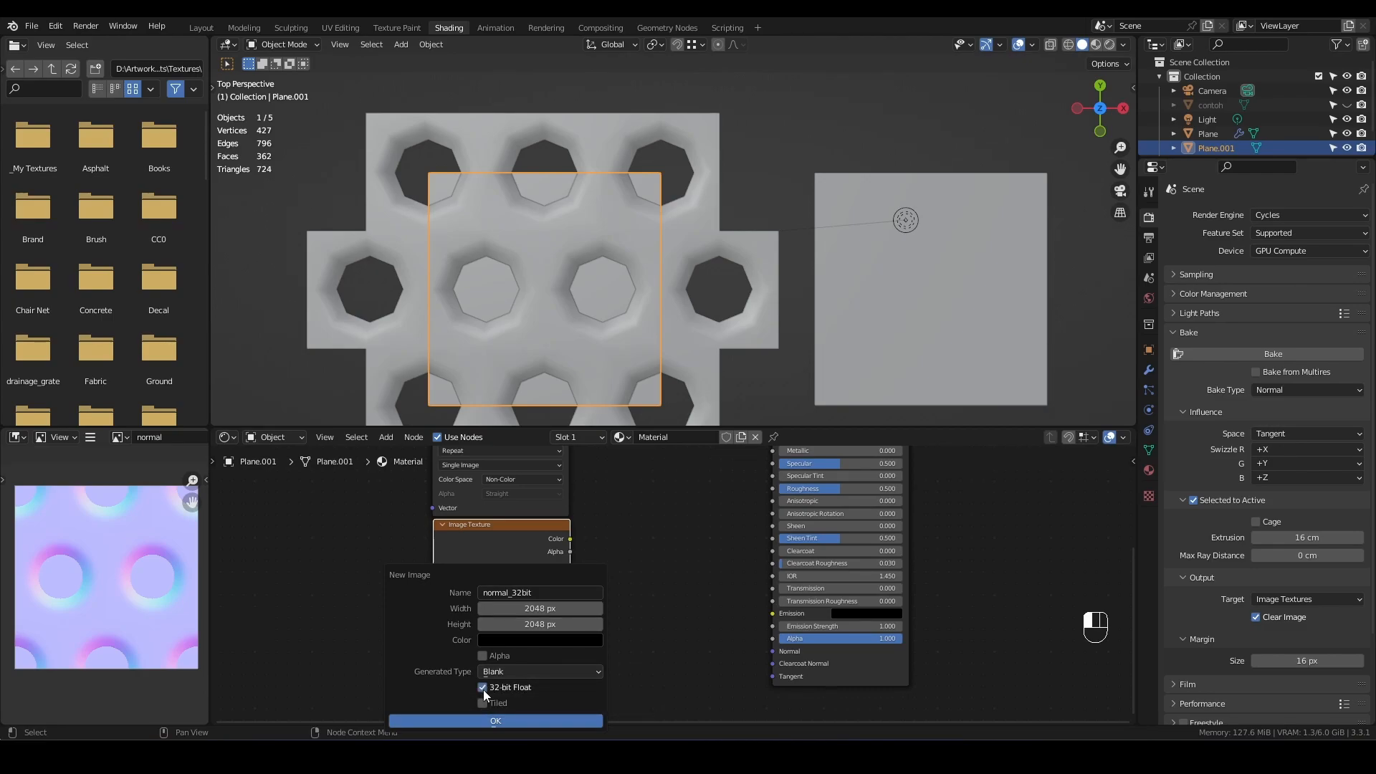
pyautogui.click(520, 721)
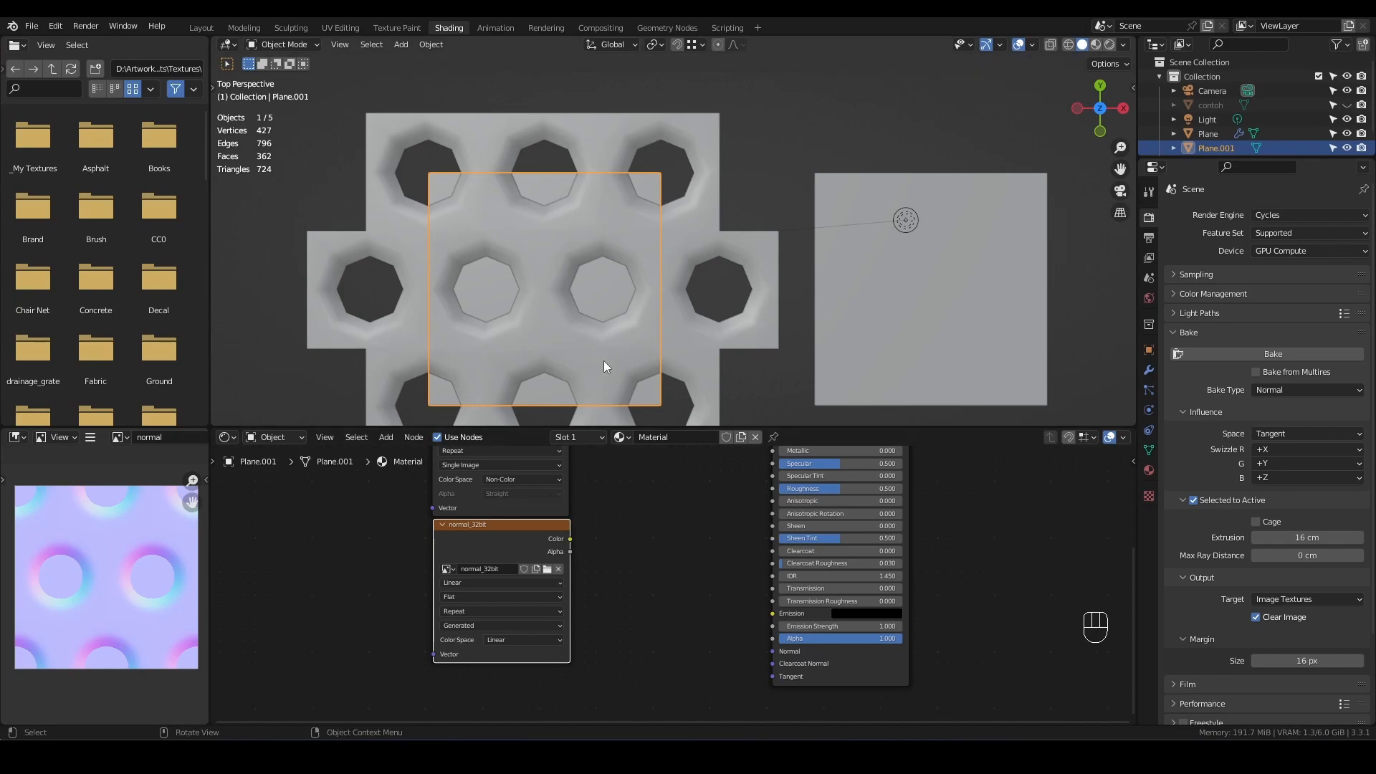
# Select the perforated plate with the flat plane as the active object and bake the normal map into the normal_32bit image
pyautogui.scroll(-3, 603, 363)
pyautogui.scroll(2, 637, 362)
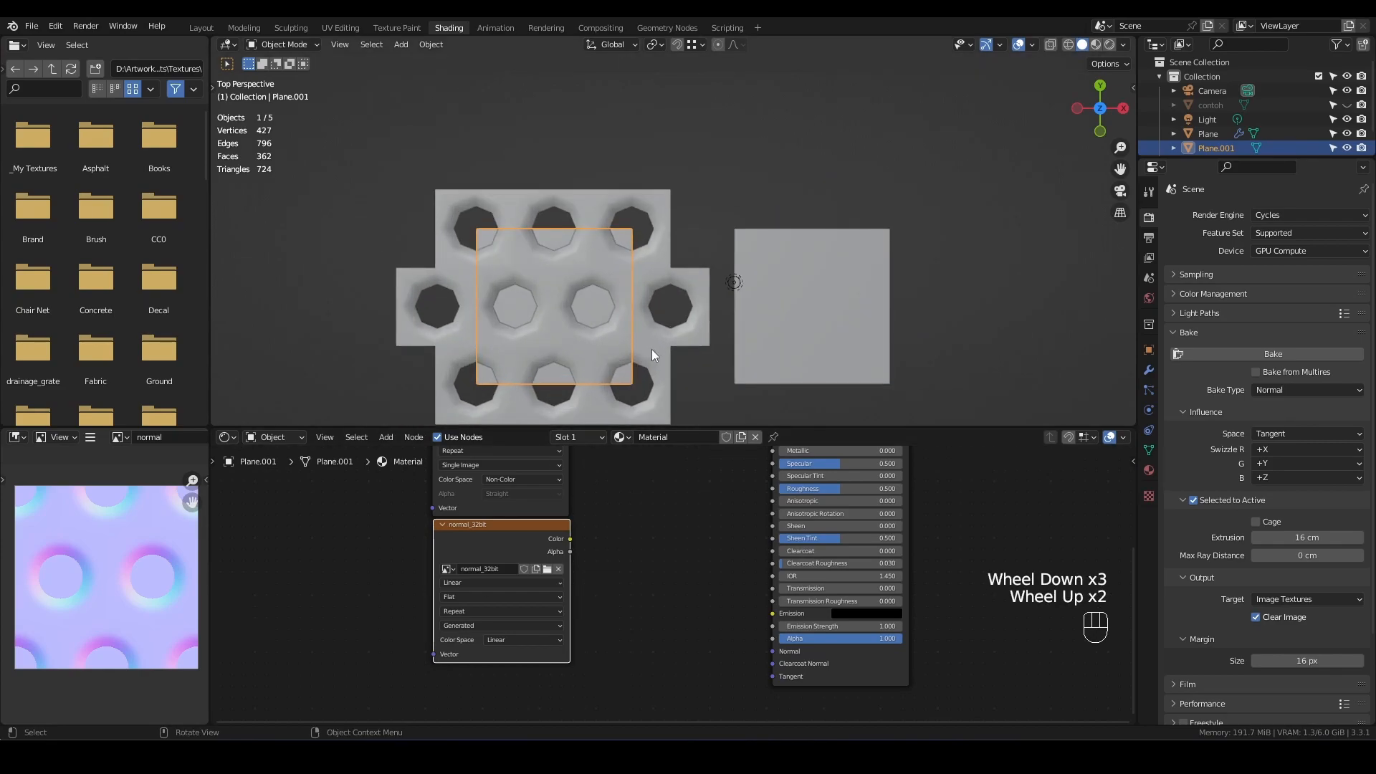
pyautogui.click(609, 382)
pyautogui.keyDown('shift'); pyautogui.click(625, 378); pyautogui.keyUp('shift')
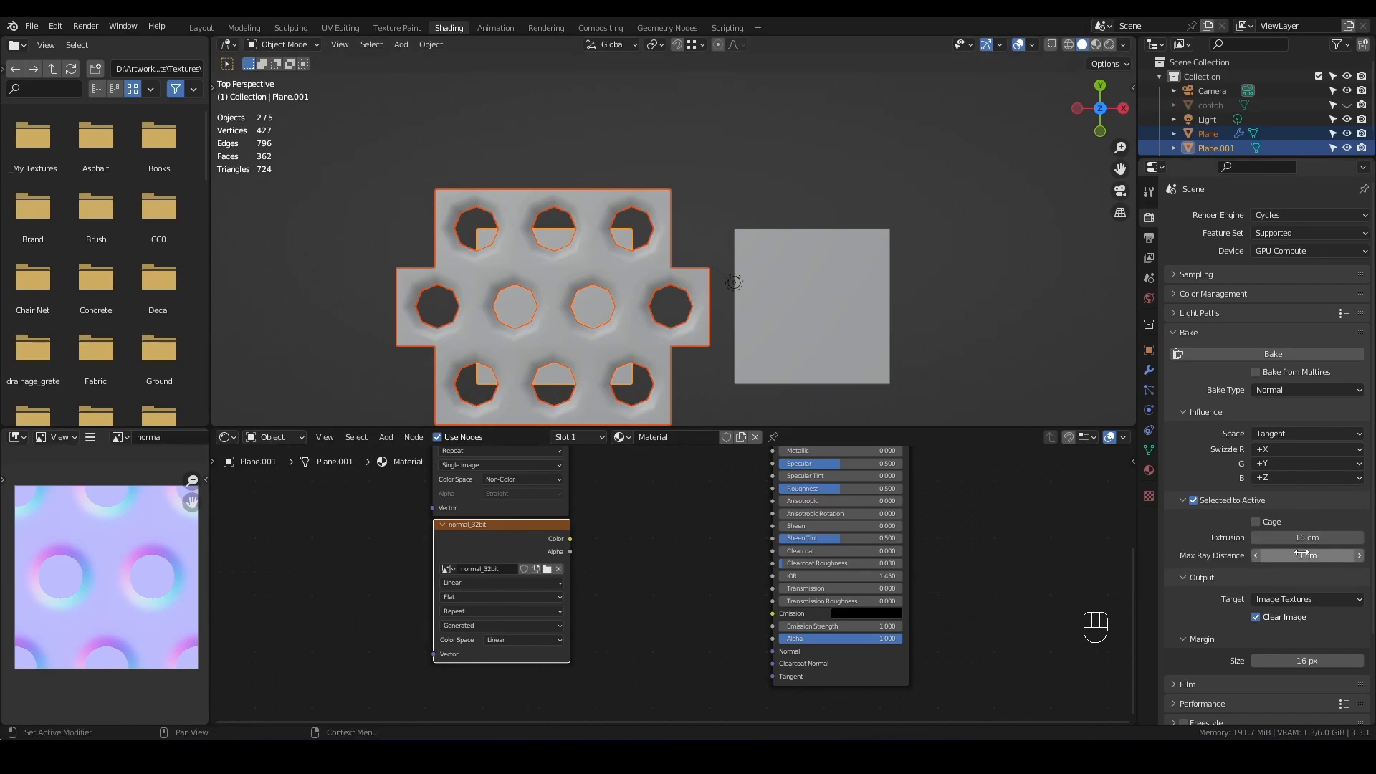
pyautogui.click(1260, 357)
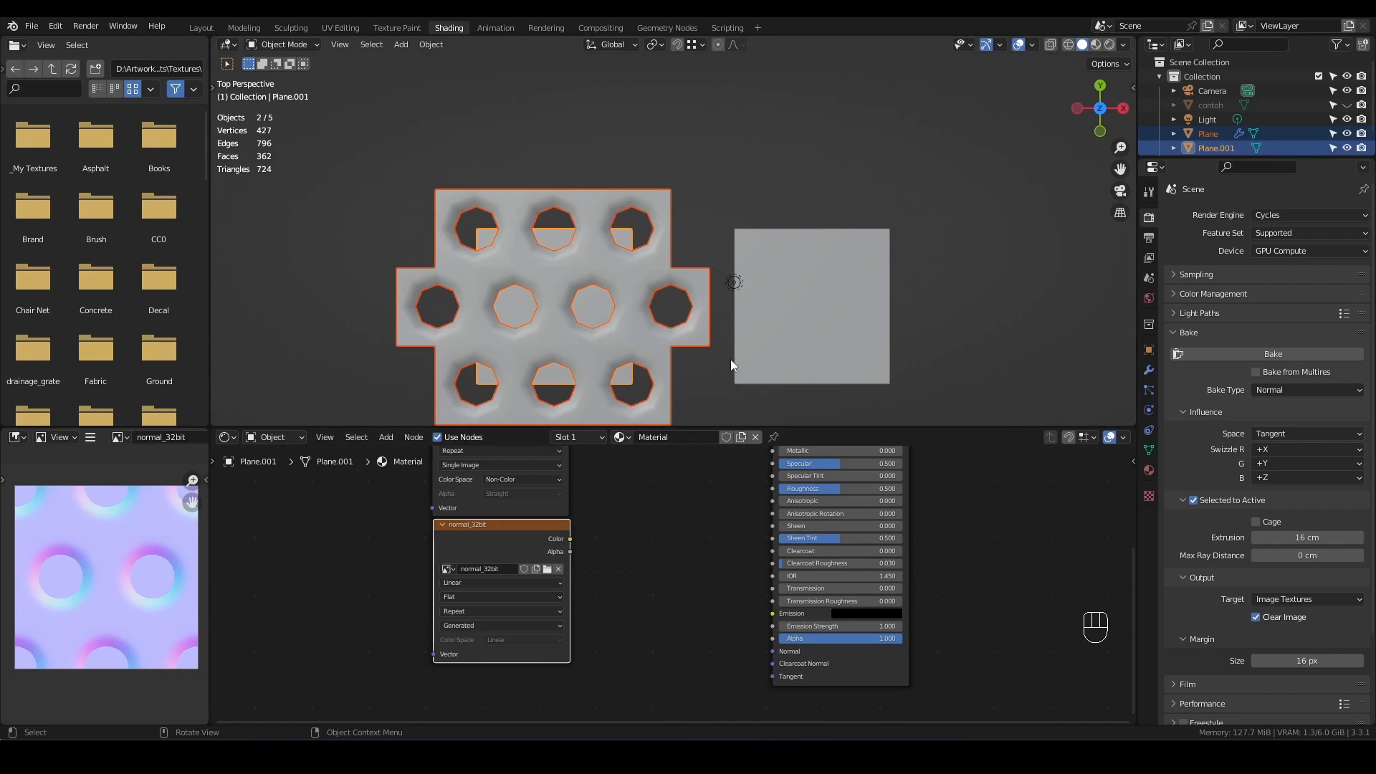
# In the duplicated plane's material, duplicate the normal texture node below the original and assign the normal_32bit image to the copy
pyautogui.click(750, 354)
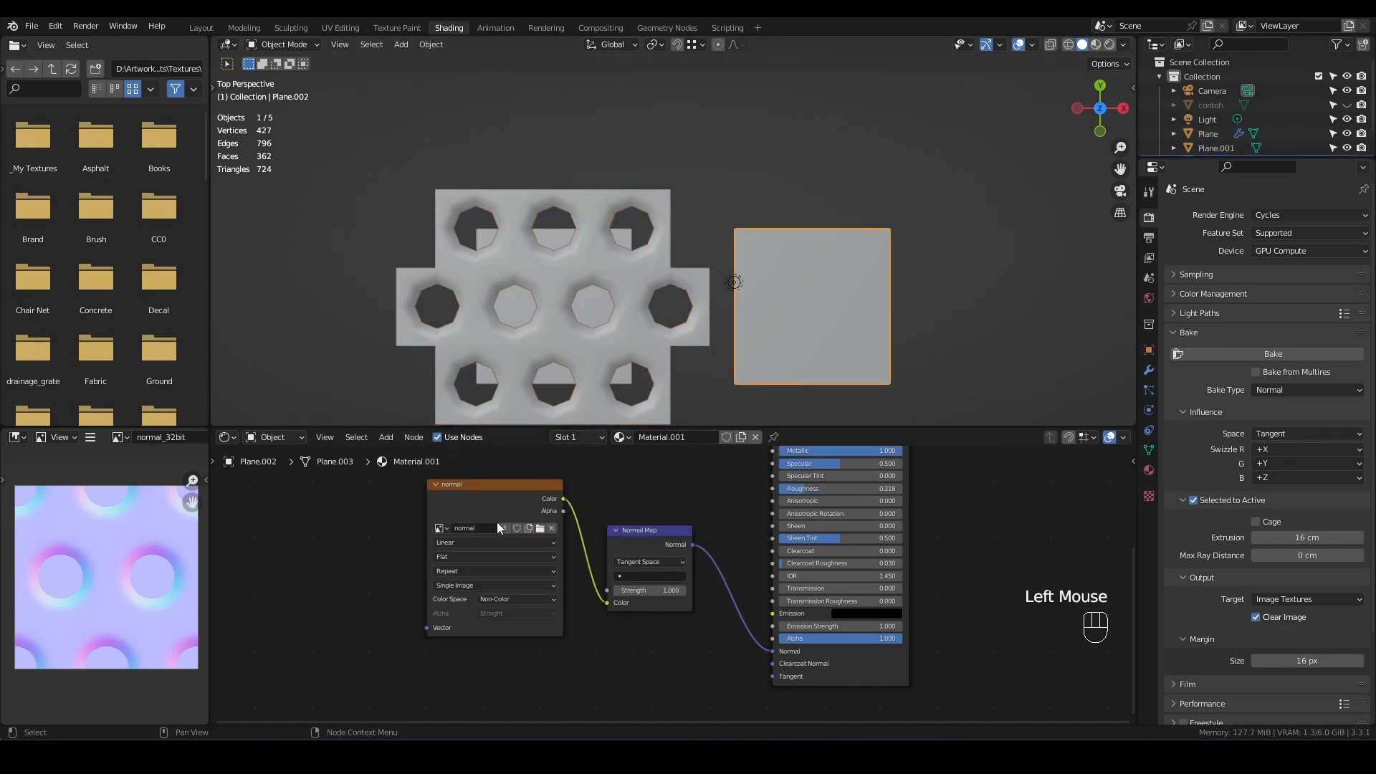
pyautogui.moveTo(536, 503); pyautogui.dragTo(552, 483, button='middle')
pyautogui.click(541, 480)
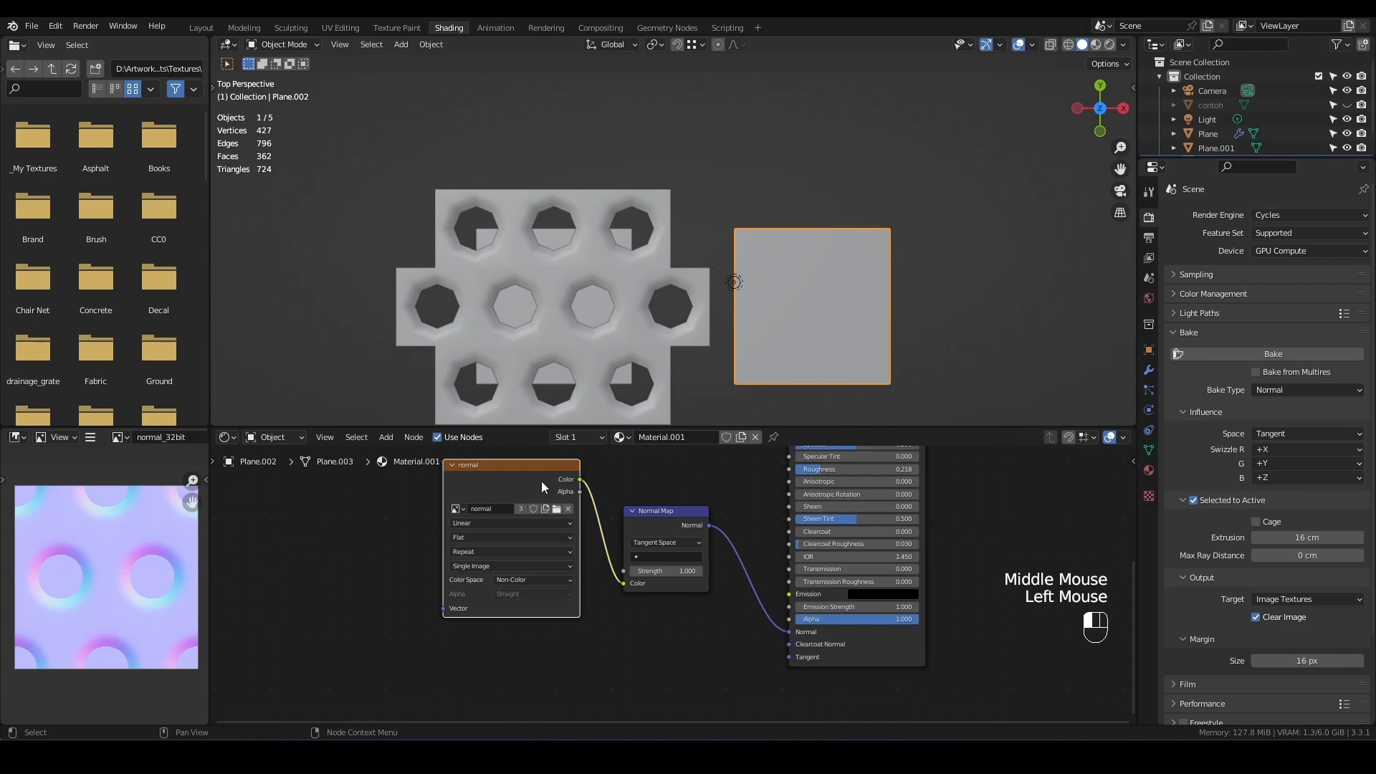
pyautogui.hotkey('shift', 'd')
pyautogui.click(541, 653)
pyautogui.click(458, 677)
pyautogui.click(493, 593)
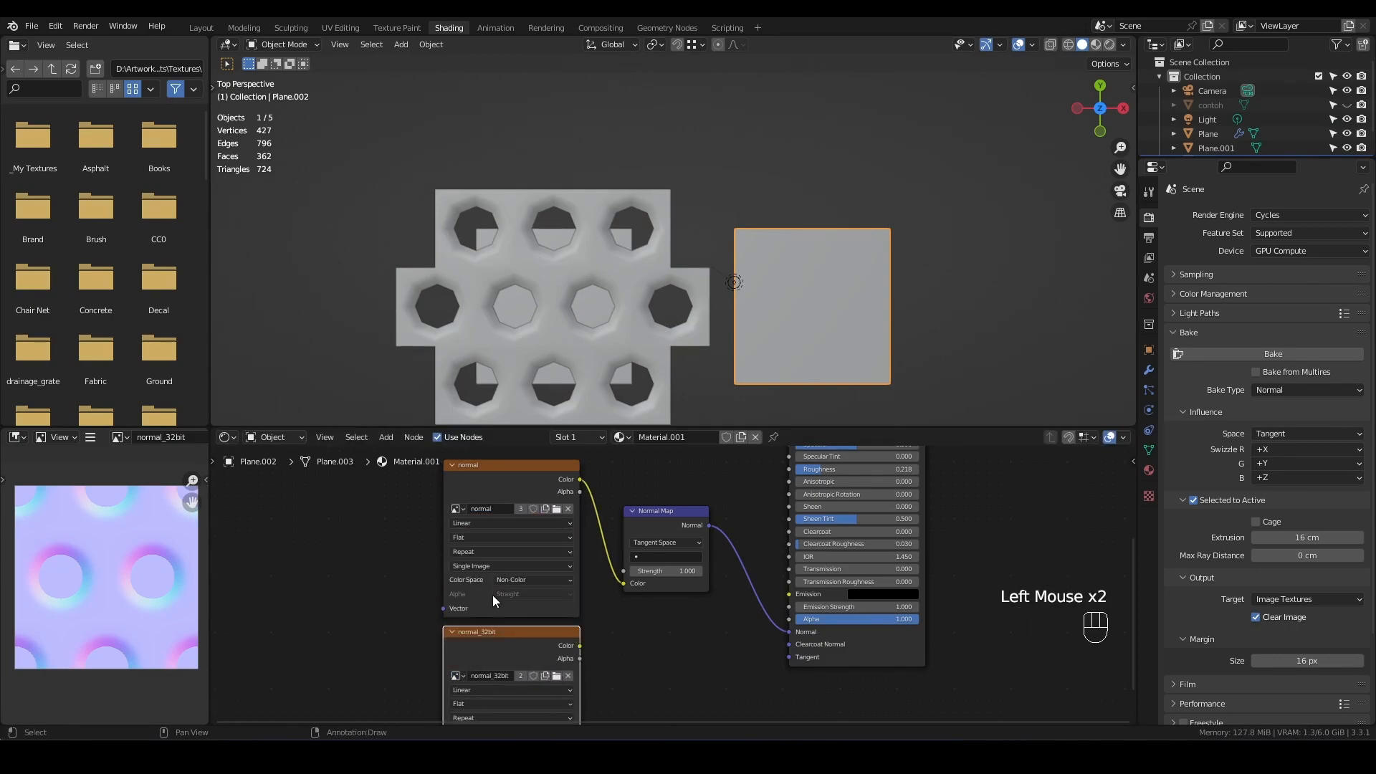
# Connect the normal_32bit texture's color to the Normal Map node and inspect the plane in rendered shading
pyautogui.moveTo(579, 645); pyautogui.dragTo(625, 582)
pyautogui.press('z')
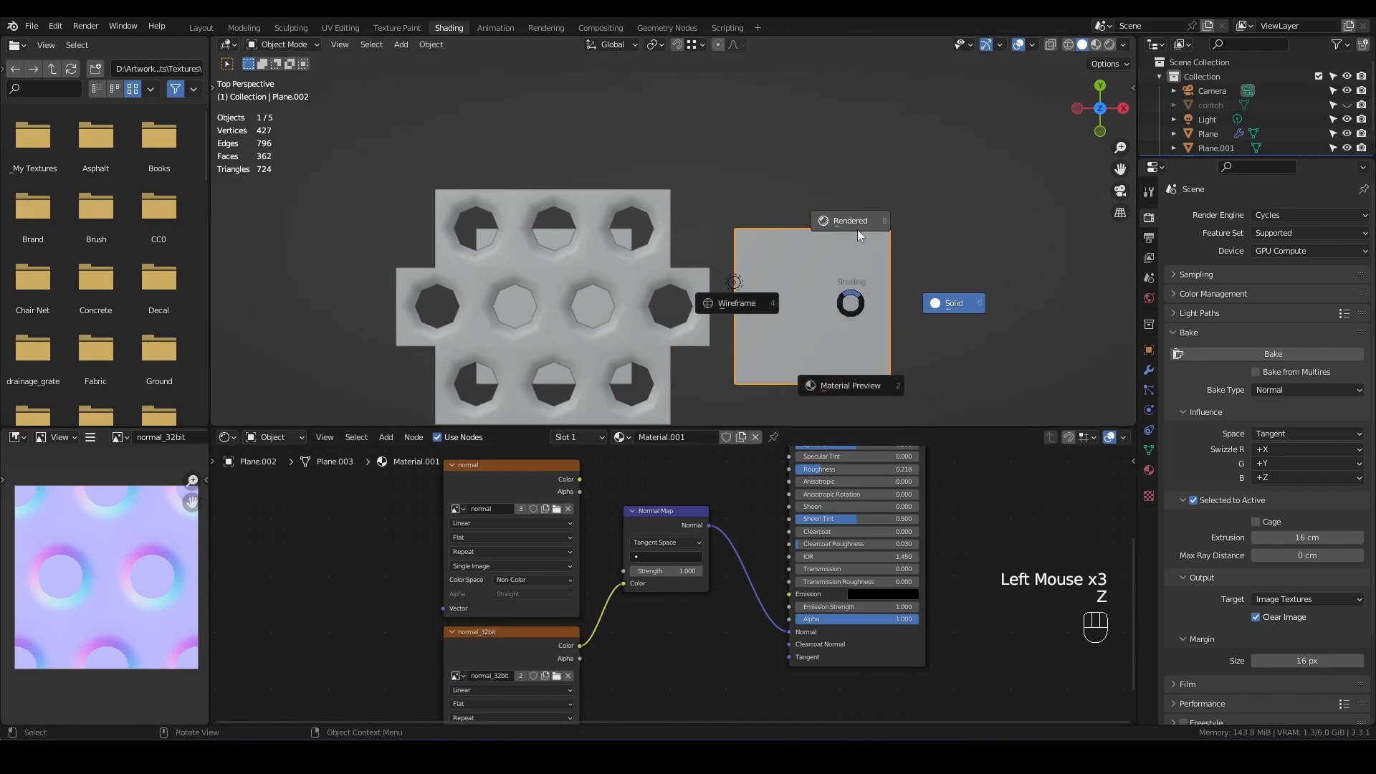
pyautogui.scroll(6, 874, 329)
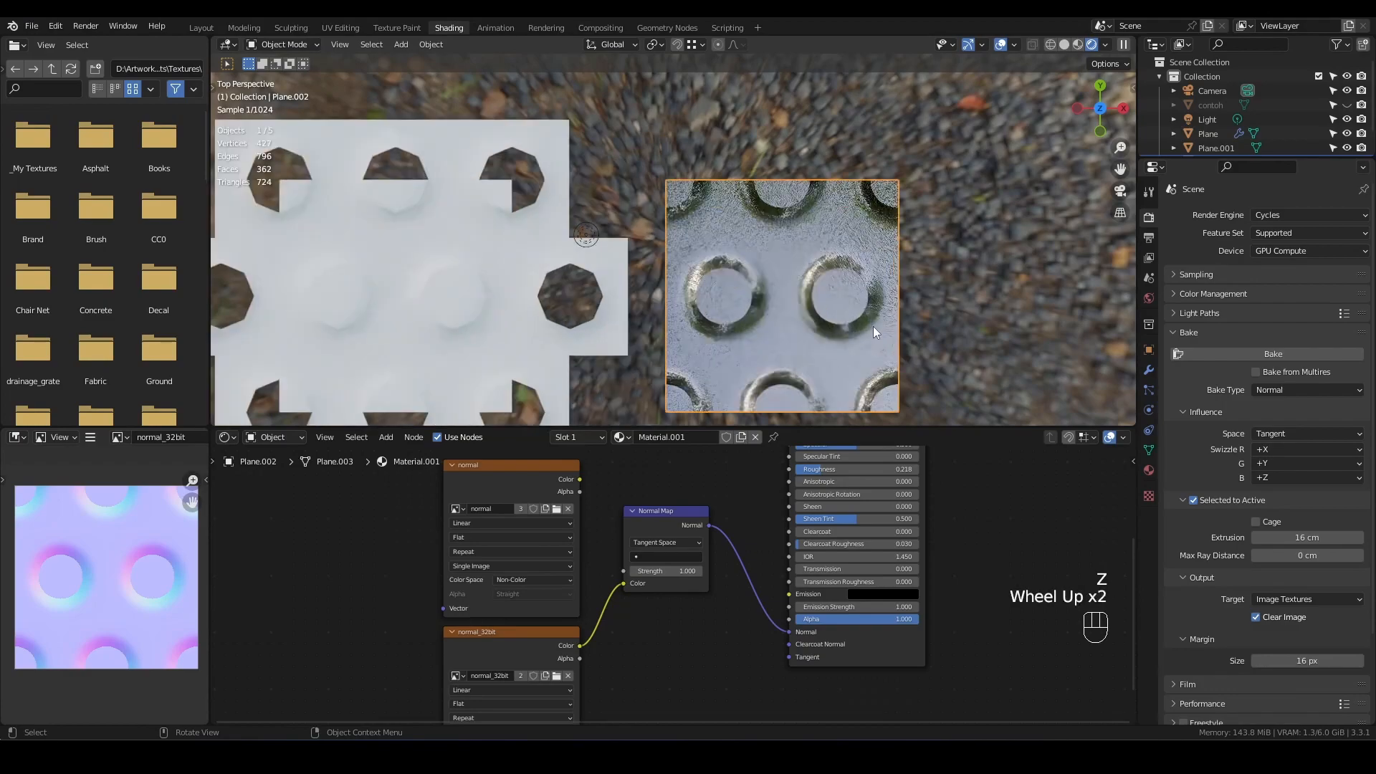
pyautogui.scroll(-1, 875, 329)
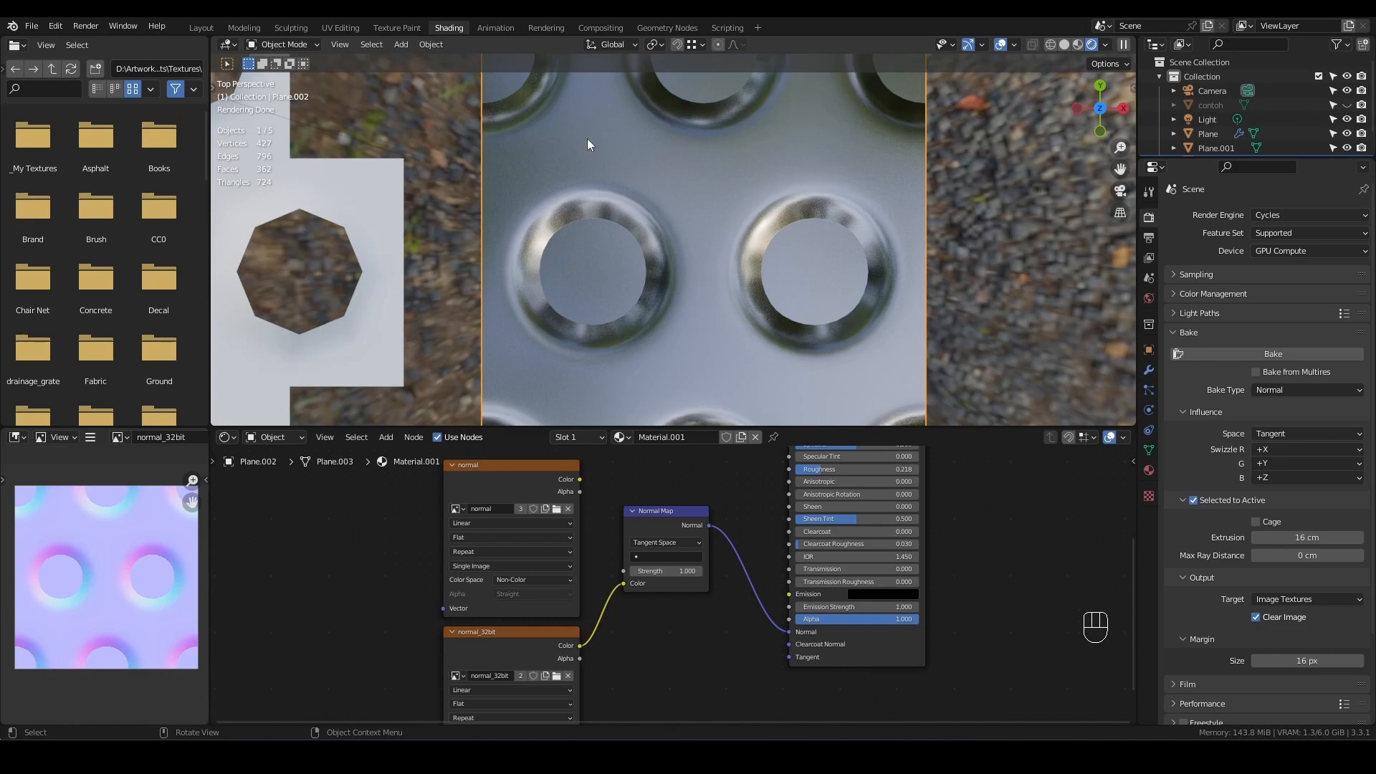
pyautogui.scroll(3, 850, 114)
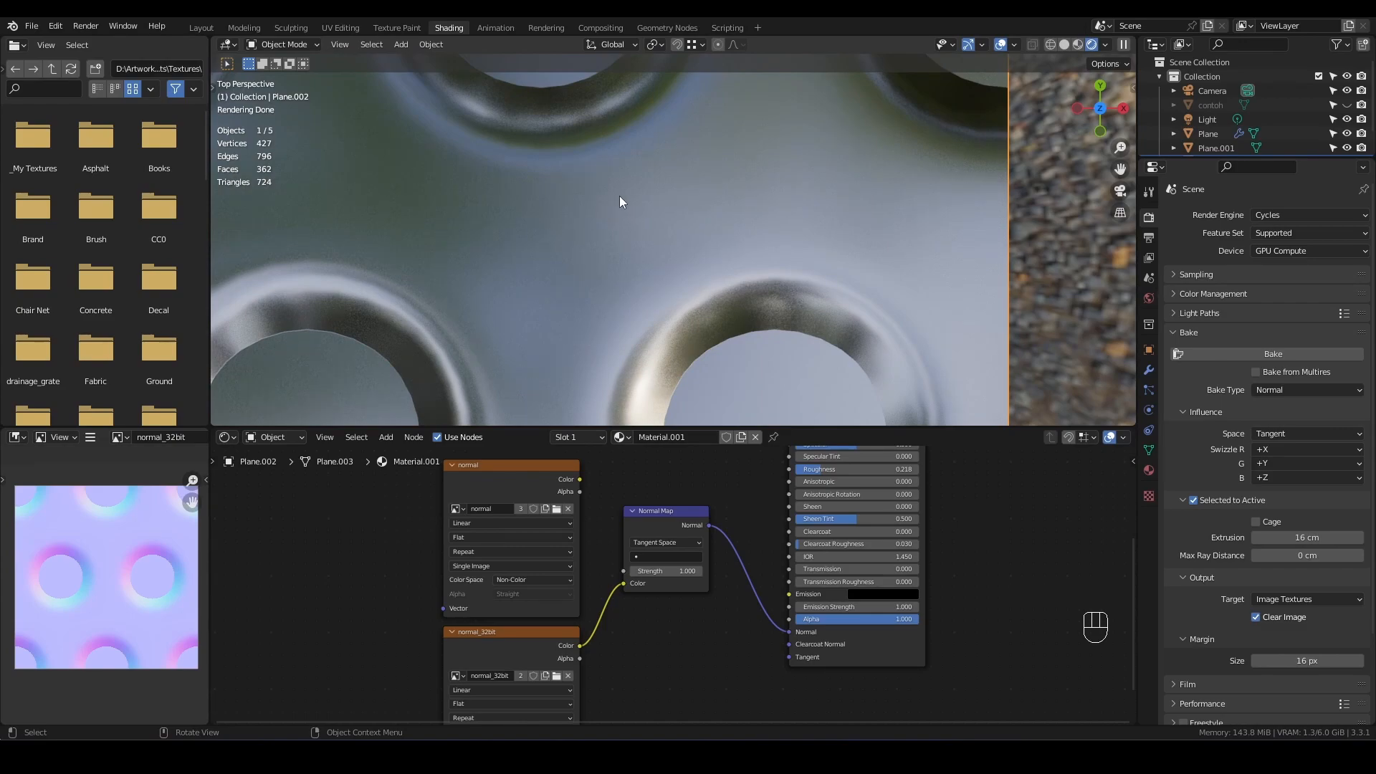
pyautogui.scroll(-4, 695, 156)
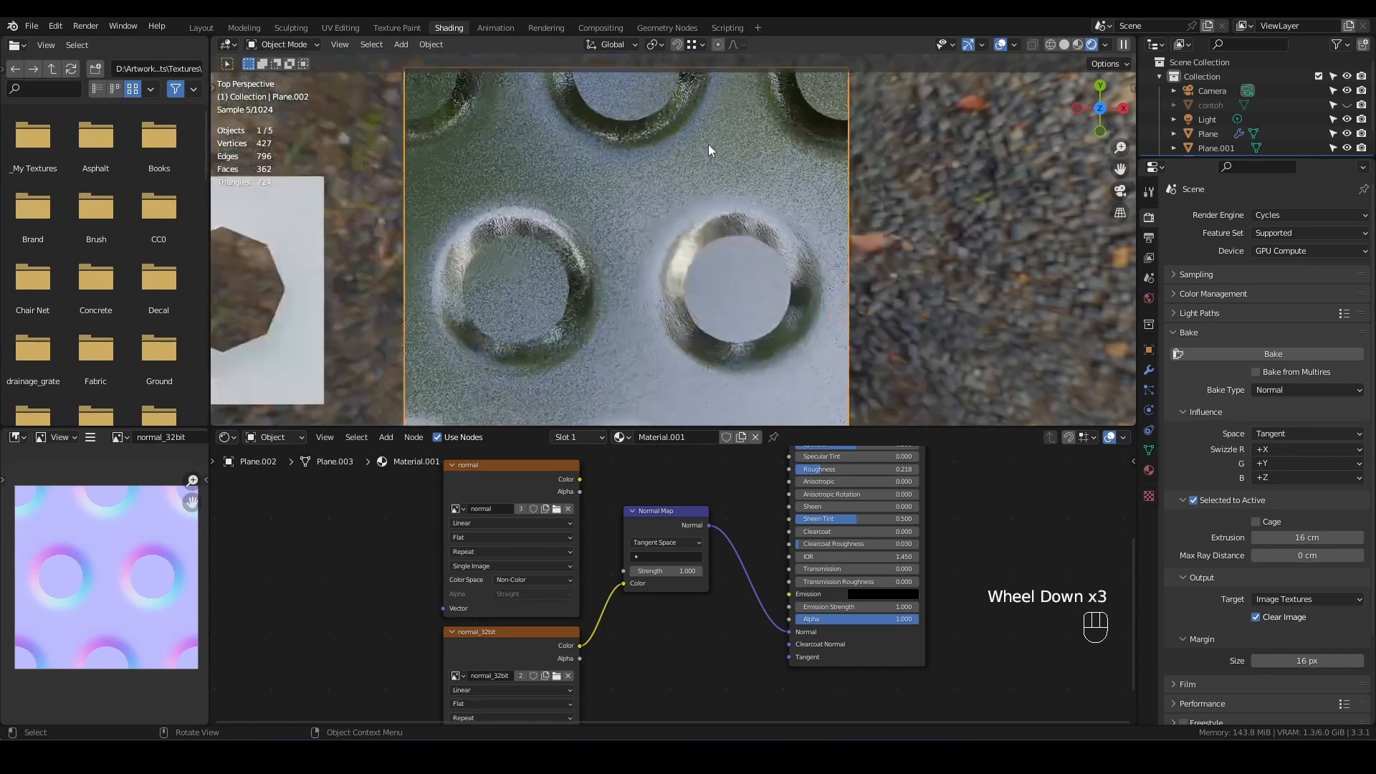
pyautogui.scroll(-1, 707, 129)
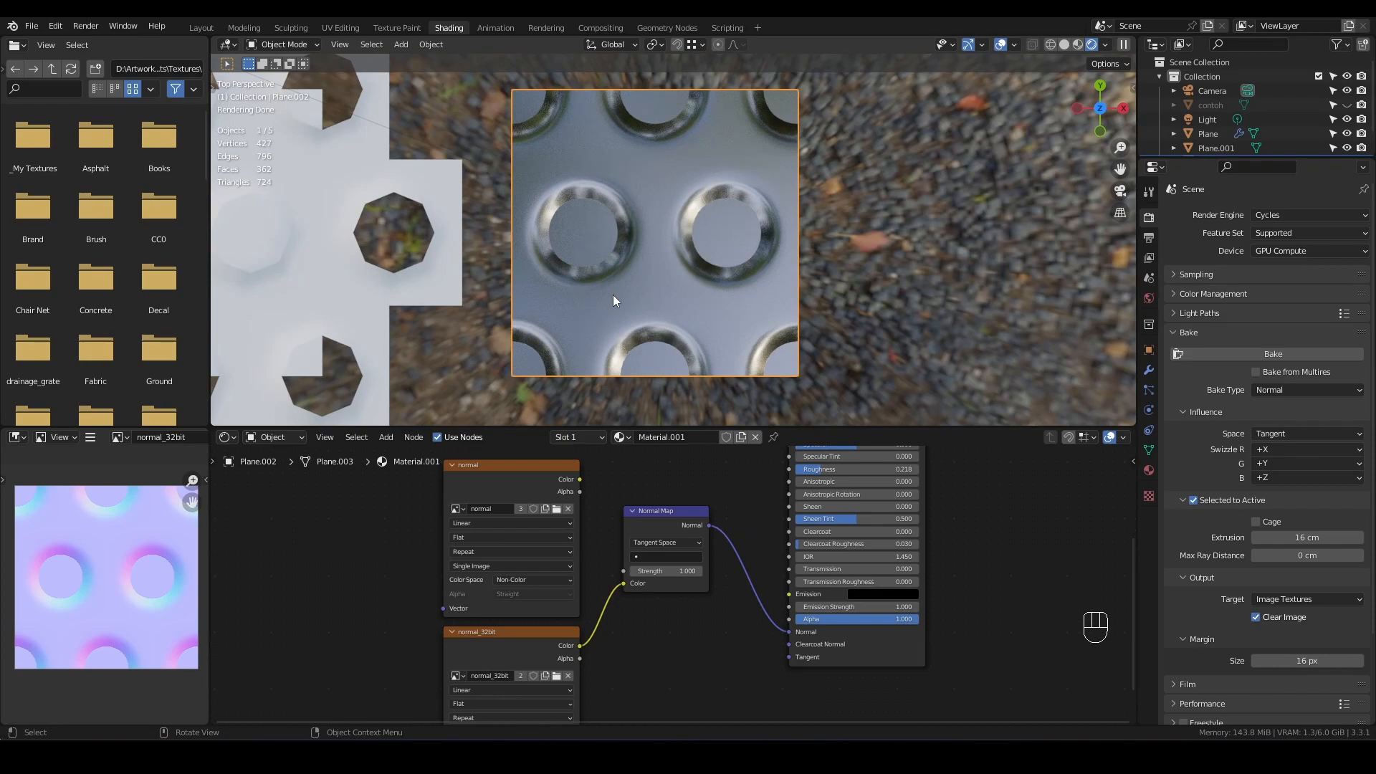
# Connect the original normal texture's color to the Normal Map node and inspect the plane's shading up close for comparison
pyautogui.moveTo(579, 478); pyautogui.dragTo(630, 587)
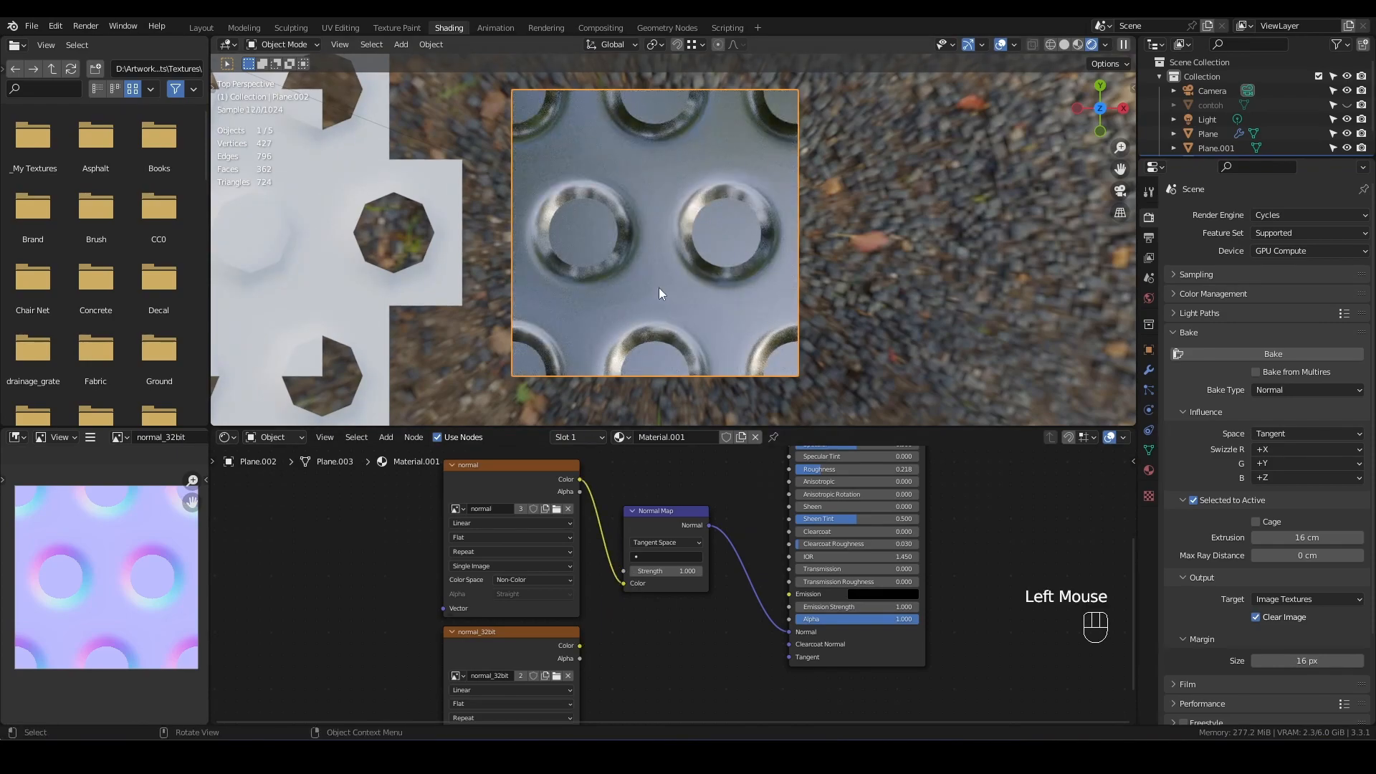
pyautogui.scroll(3, 666, 337)
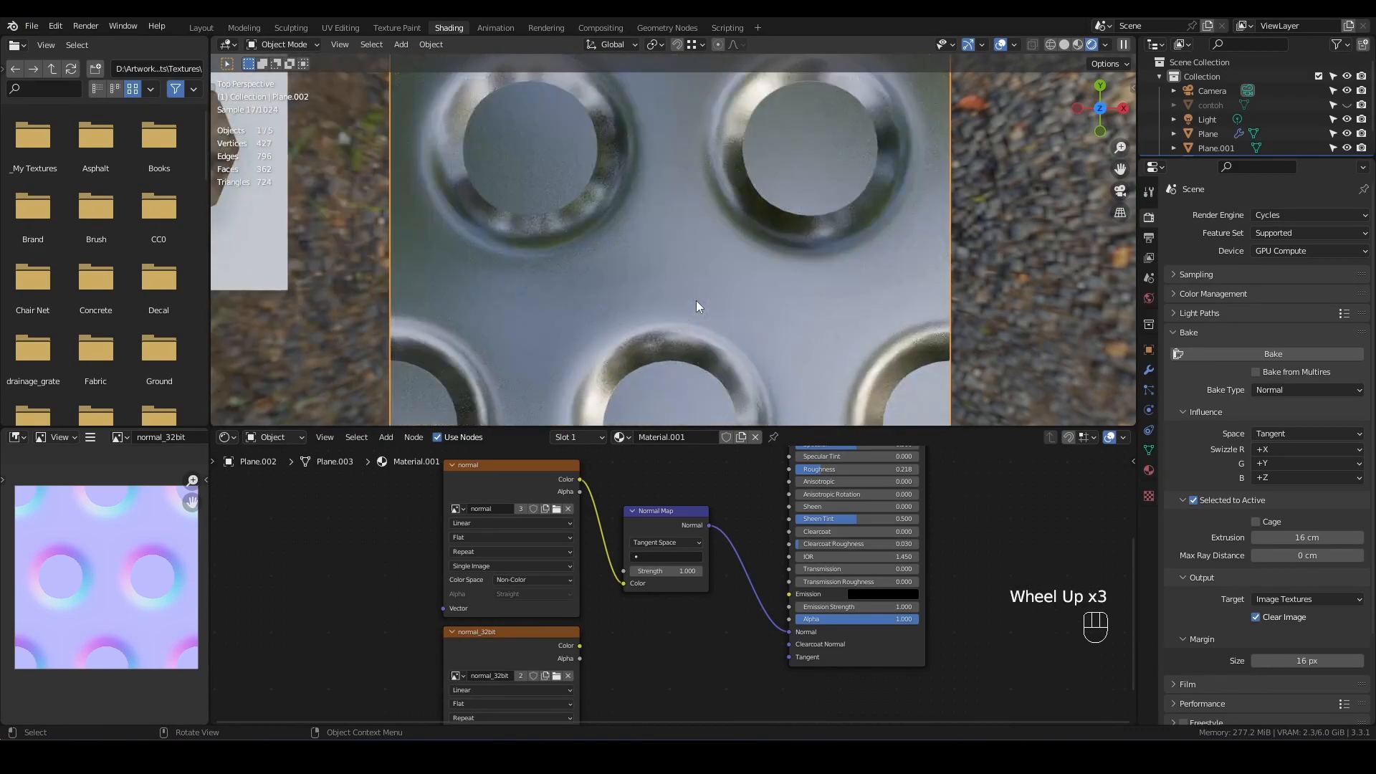
pyautogui.scroll(1, 685, 285)
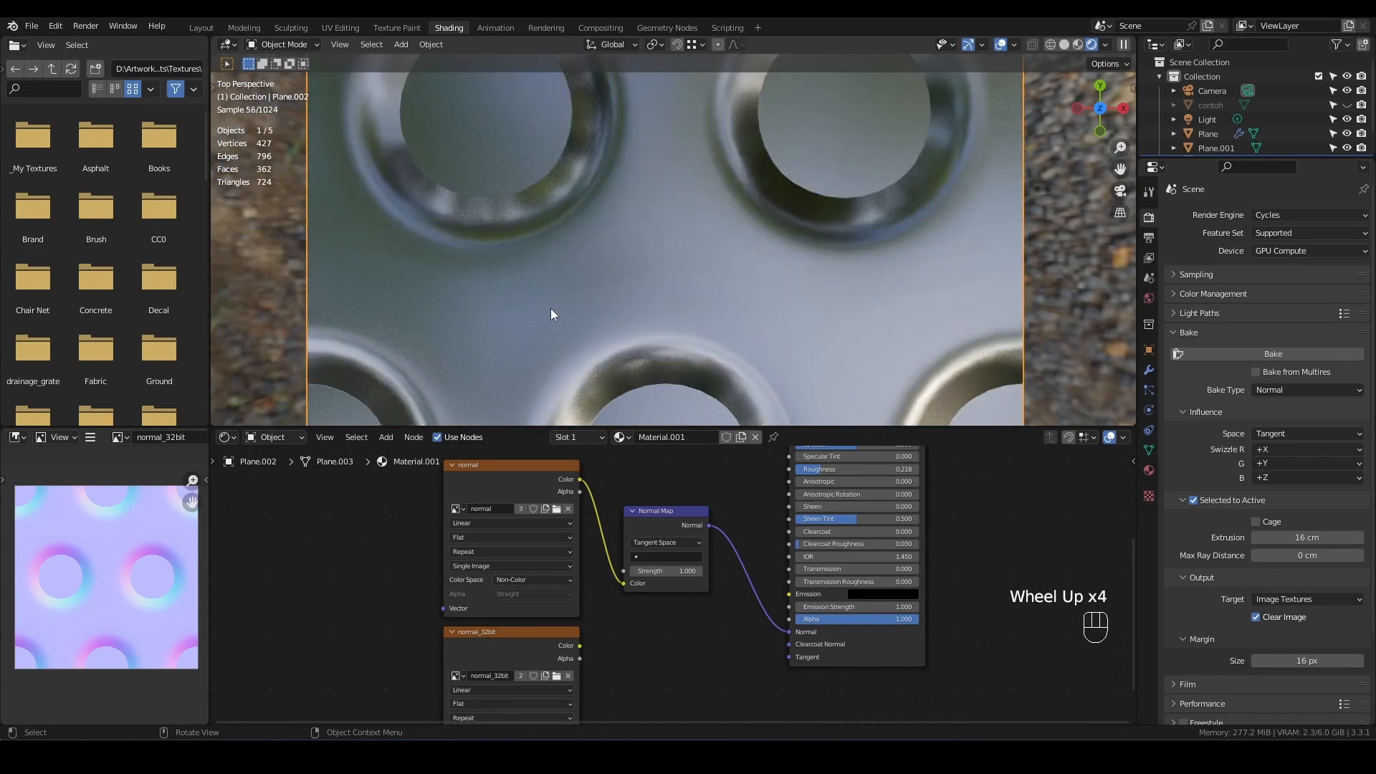
# Sketch annotation strokes over the flat area between the holes and undo them
pyautogui.press('d')
pyautogui.press('d')
pyautogui.press('d')
pyautogui.press('d')
pyautogui.moveTo(488, 260)
pyautogui.mouseDown()
pyautogui.moveTo(477, 307)
pyautogui.moveTo(429, 295)
pyautogui.moveTo(586, 289)
pyautogui.mouseUp()
pyautogui.moveTo(475, 310); pyautogui.dragTo(495, 387)
pyautogui.press('d')
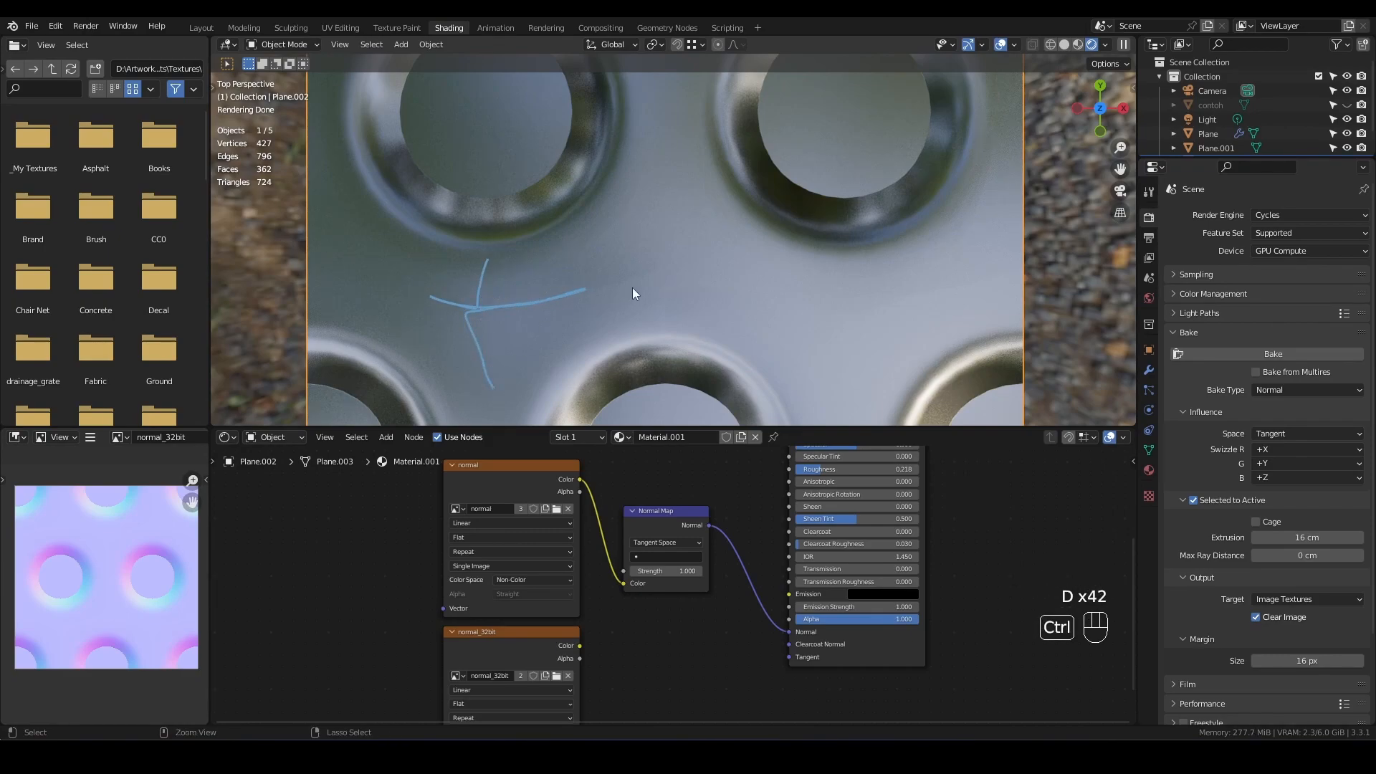
pyautogui.hotkey('ctrl', 'z')
# Reconnect the normal_32bit texture to the Normal Map node and save its image as normal_32bit.exr in OpenEXR format, RGB, Float (Full), ZIP (lossless)
pyautogui.moveTo(580, 646); pyautogui.dragTo(624, 582)
pyautogui.click(509, 642)
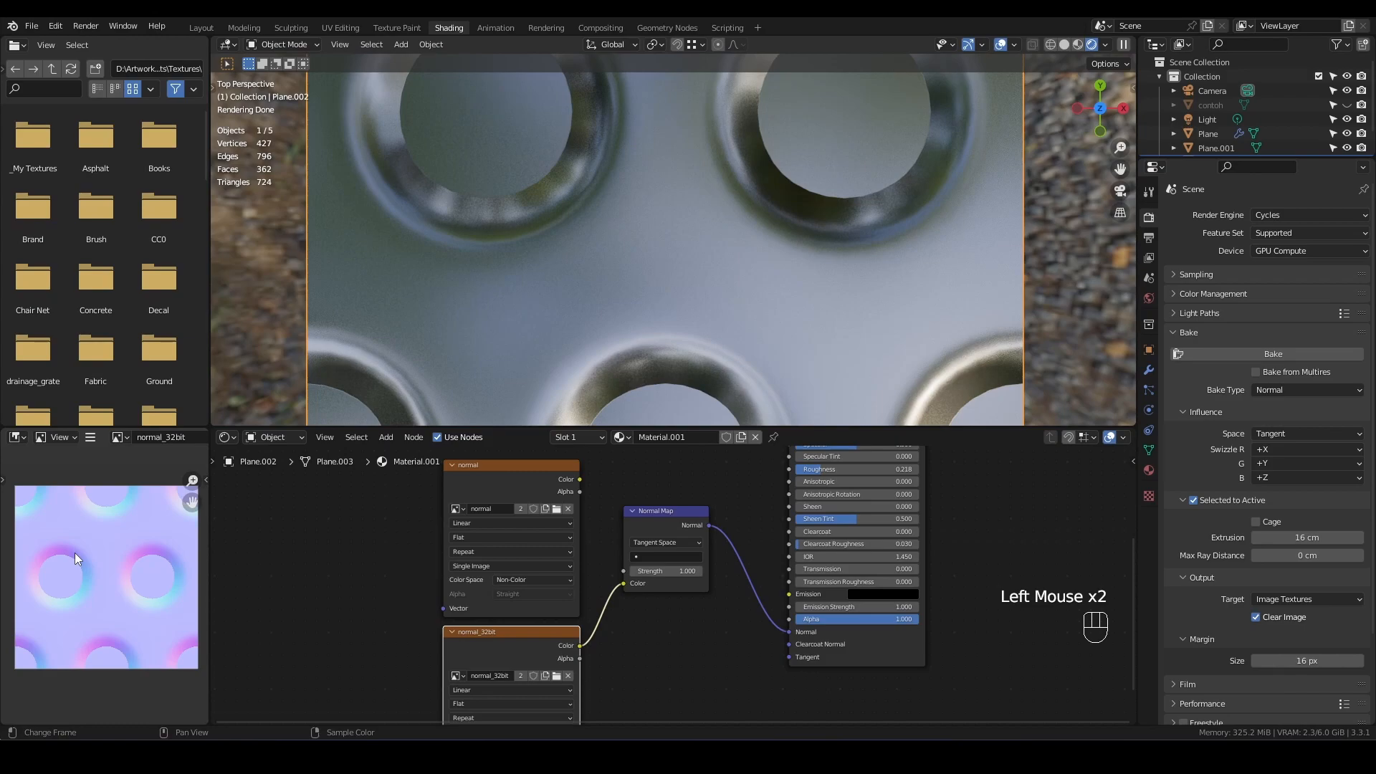
pyautogui.hotkey('alt', 's')
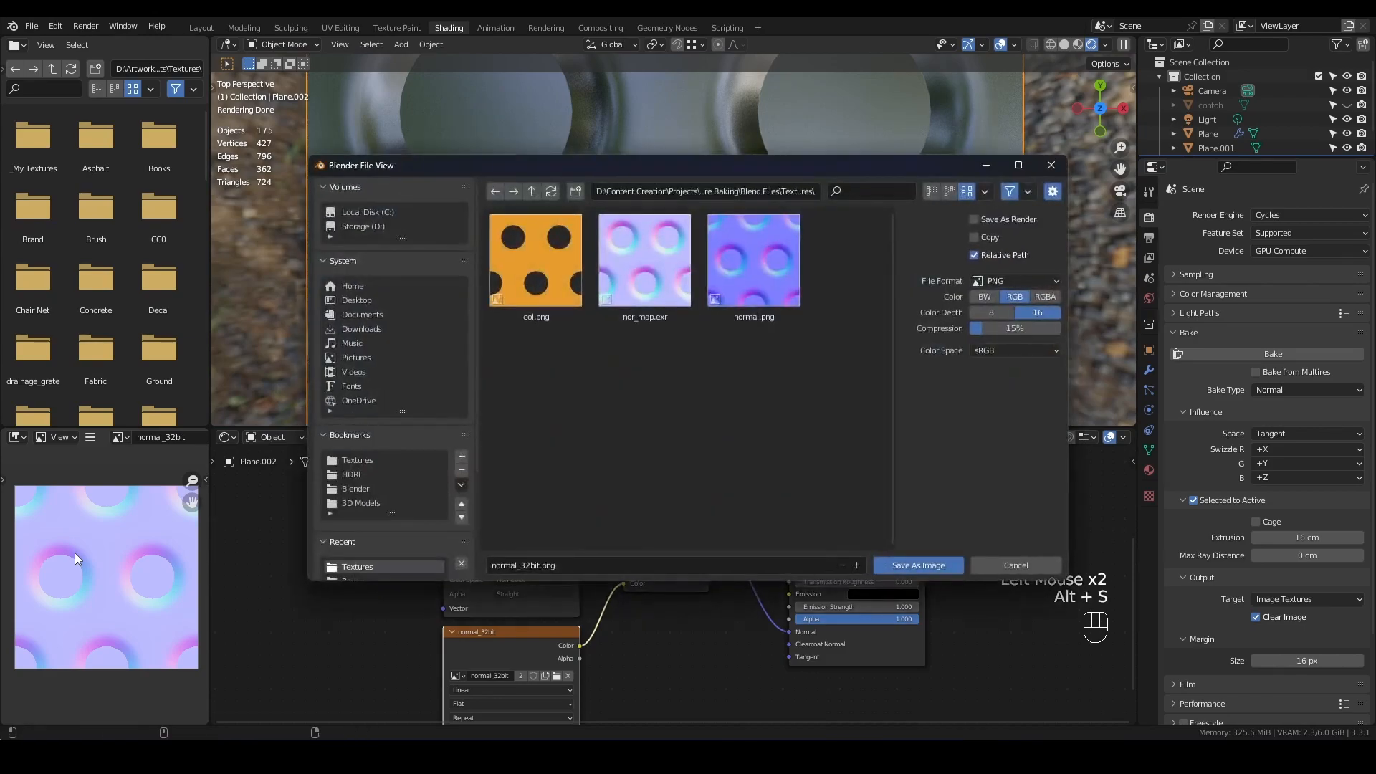
pyautogui.click(996, 280)
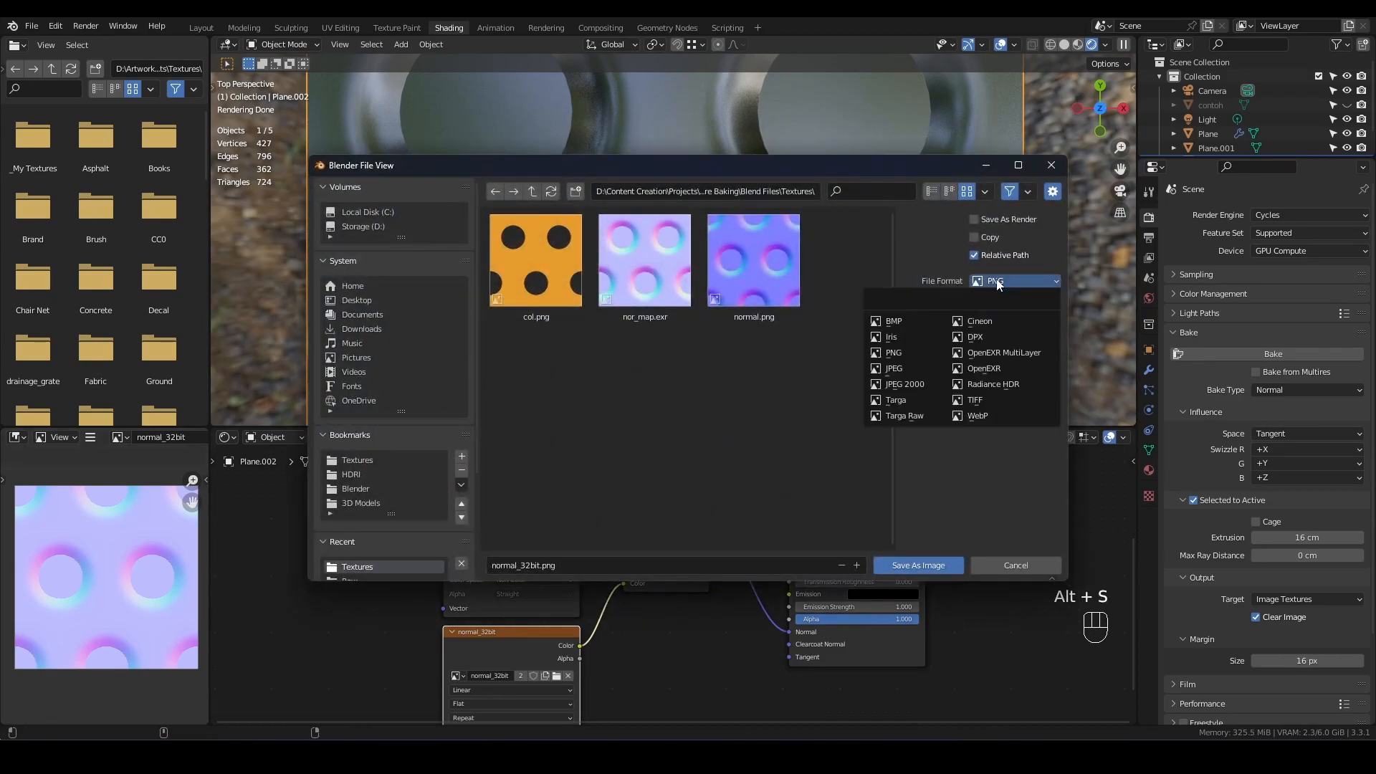
pyautogui.click(981, 369)
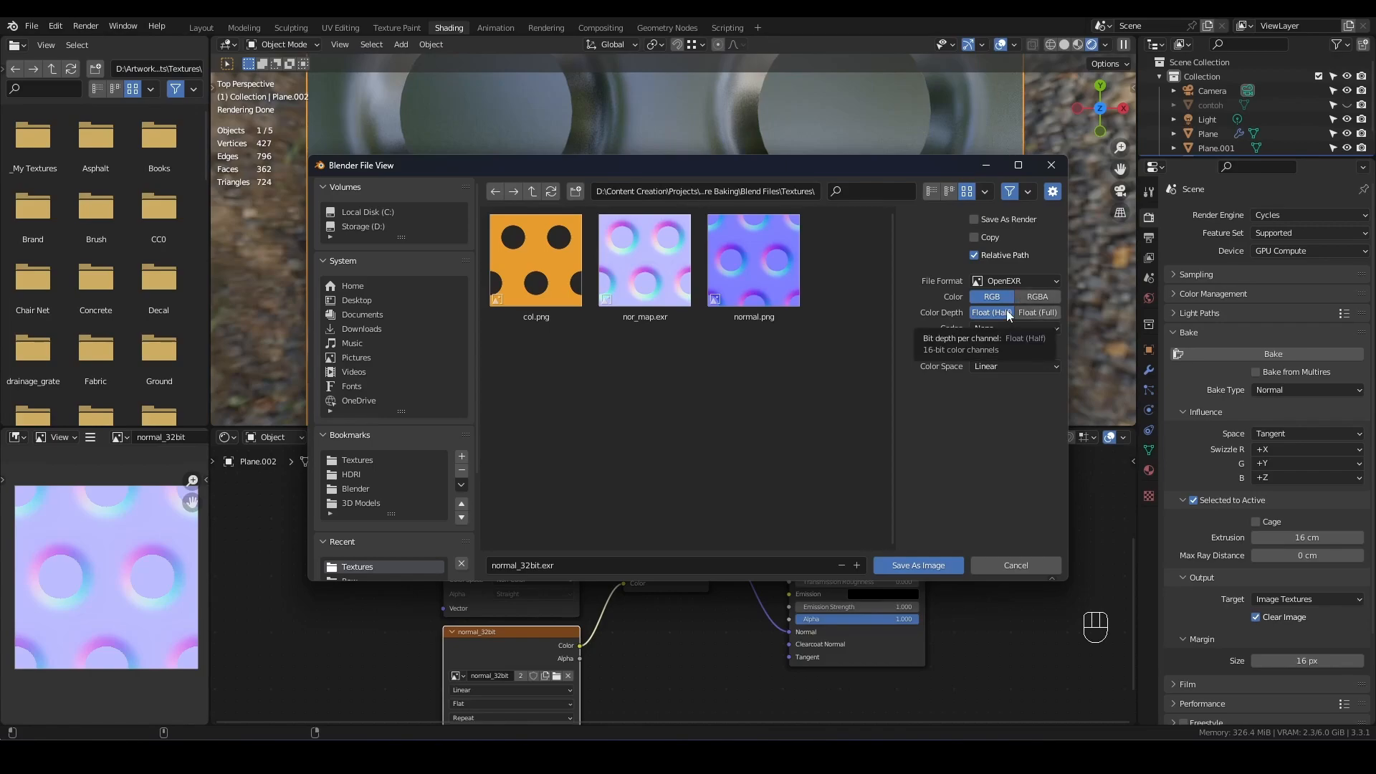
pyautogui.click(1040, 315)
pyautogui.click(1021, 329)
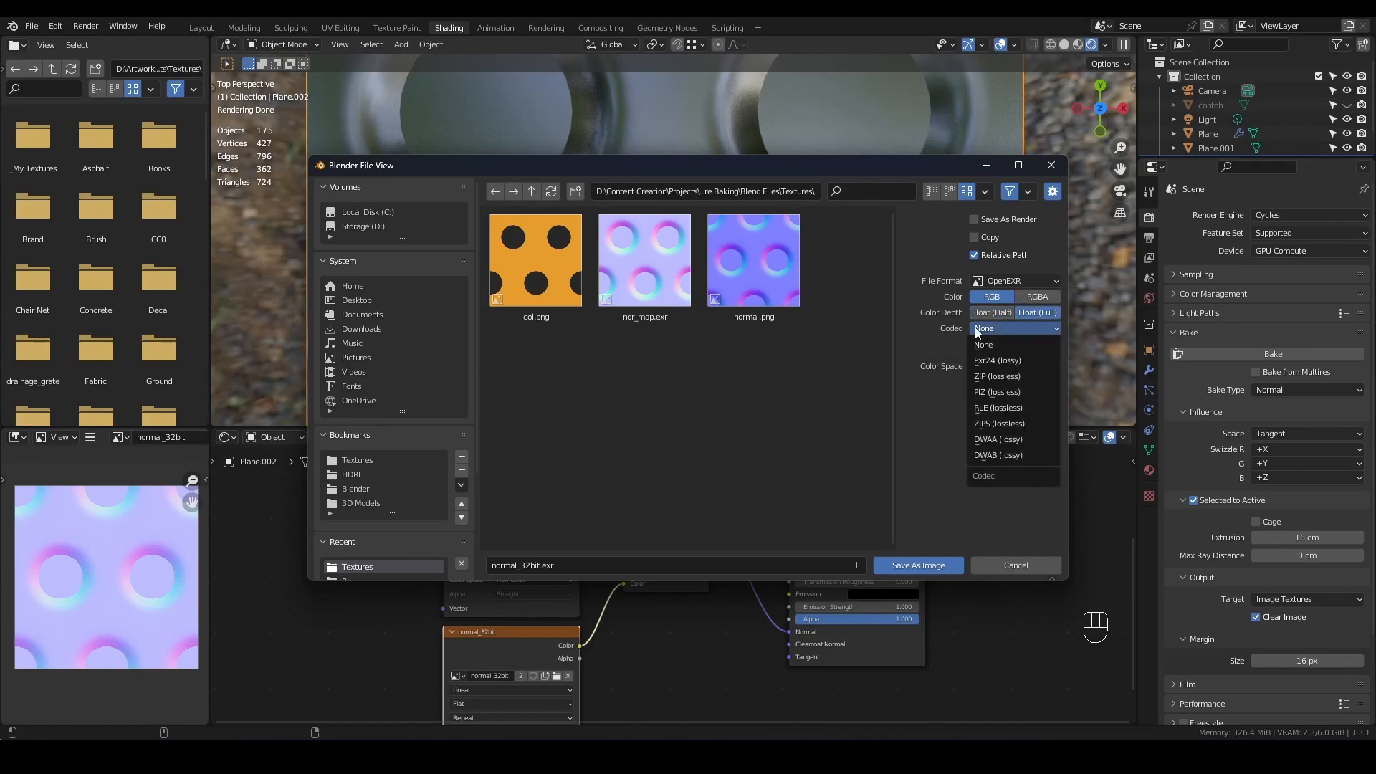
pyautogui.click(1003, 377)
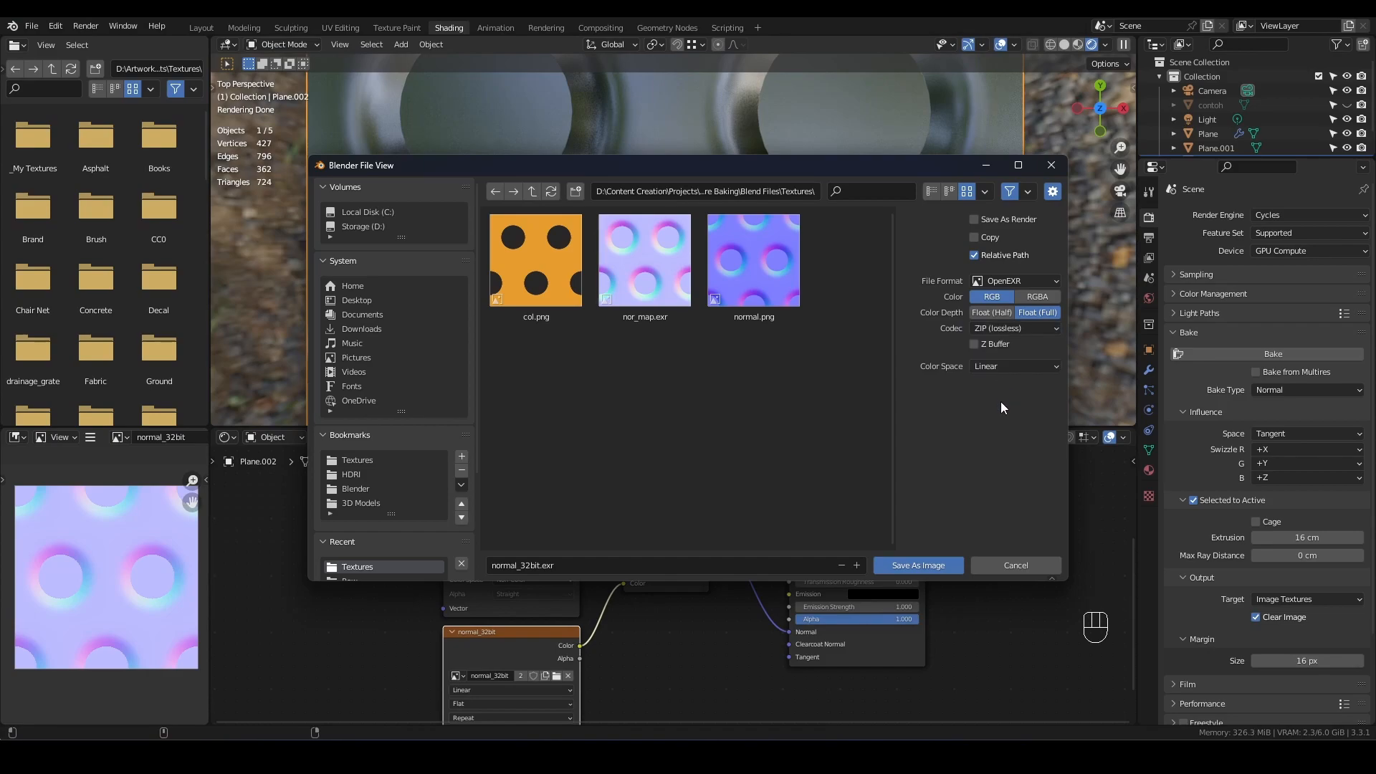
pyautogui.click(915, 565)
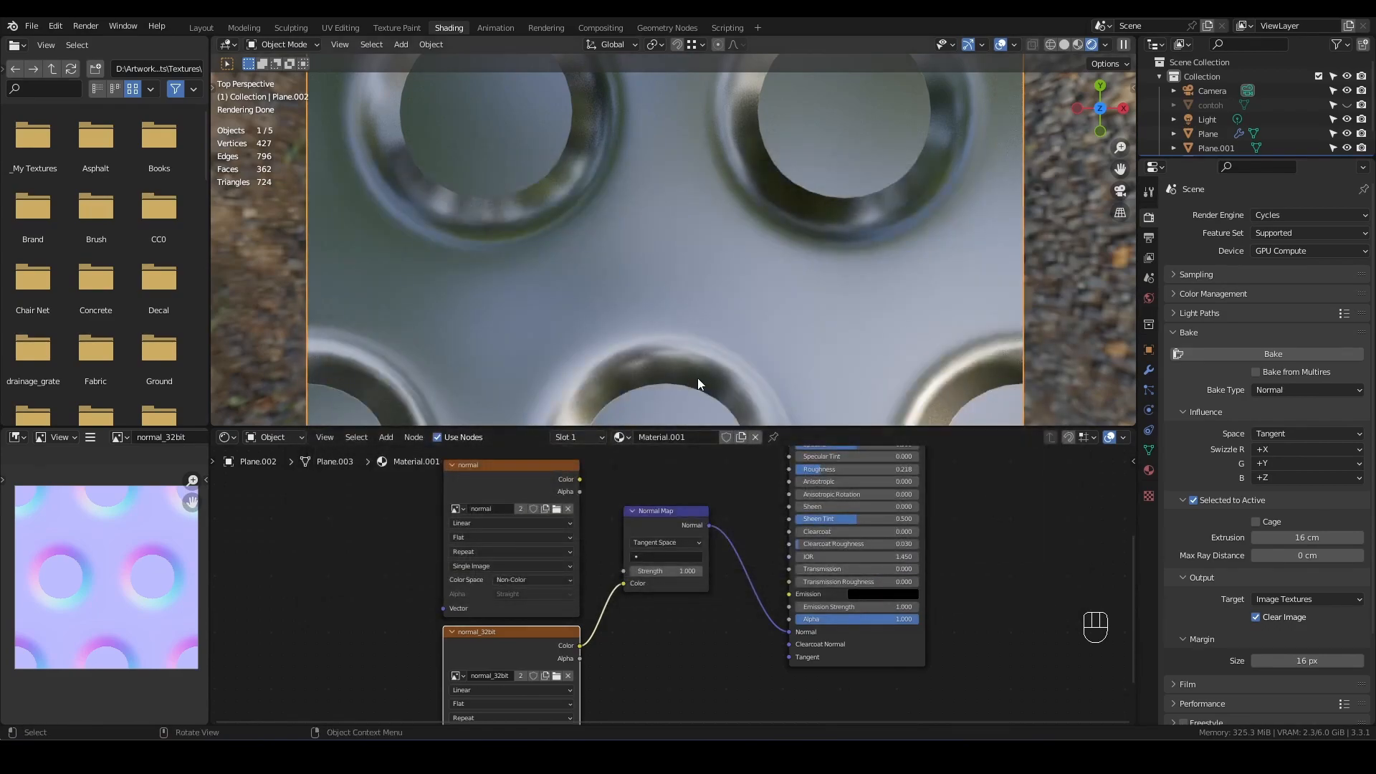
# Try the Non-Color color space on the normal_32bit texture and set it back to Linear
pyautogui.moveTo(586, 542); pyautogui.dragTo(578, 711, button='middle')
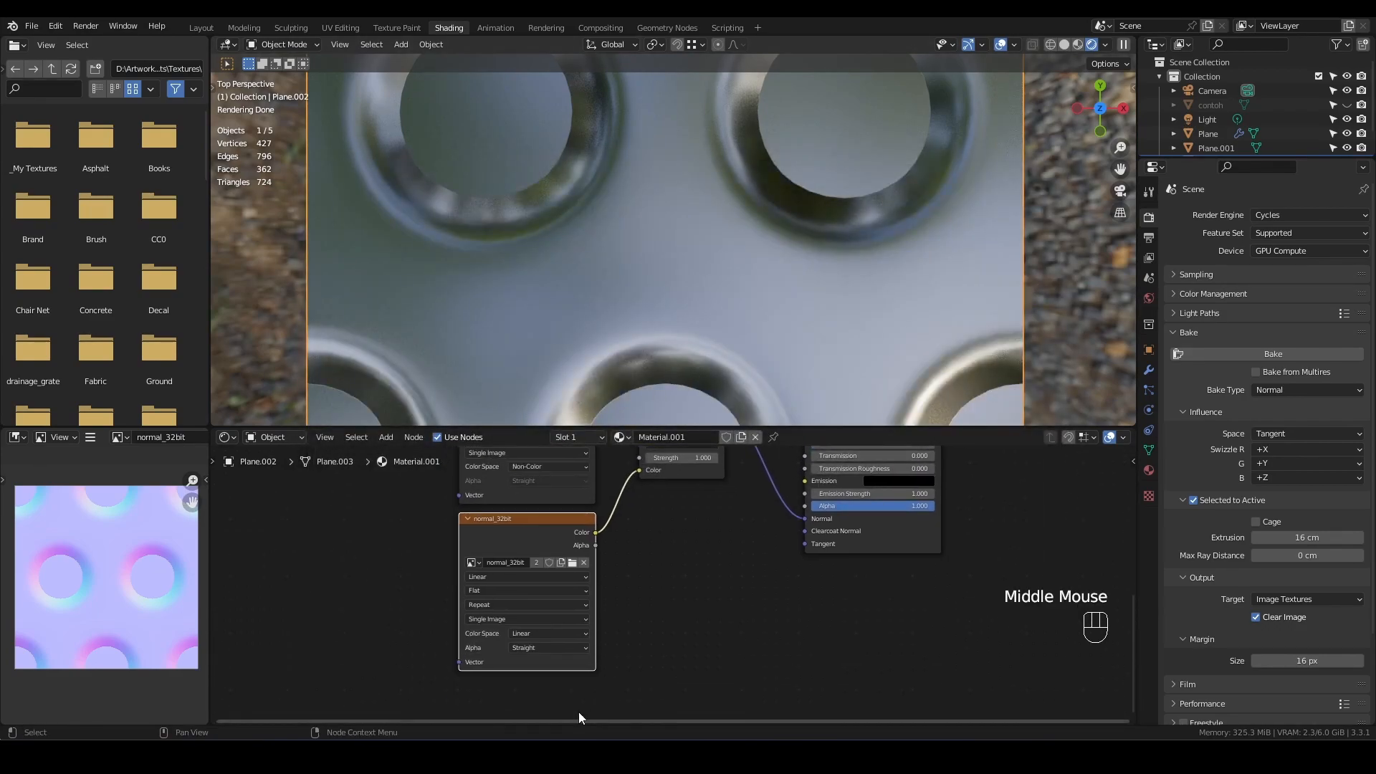
pyautogui.click(560, 635)
pyautogui.click(543, 557)
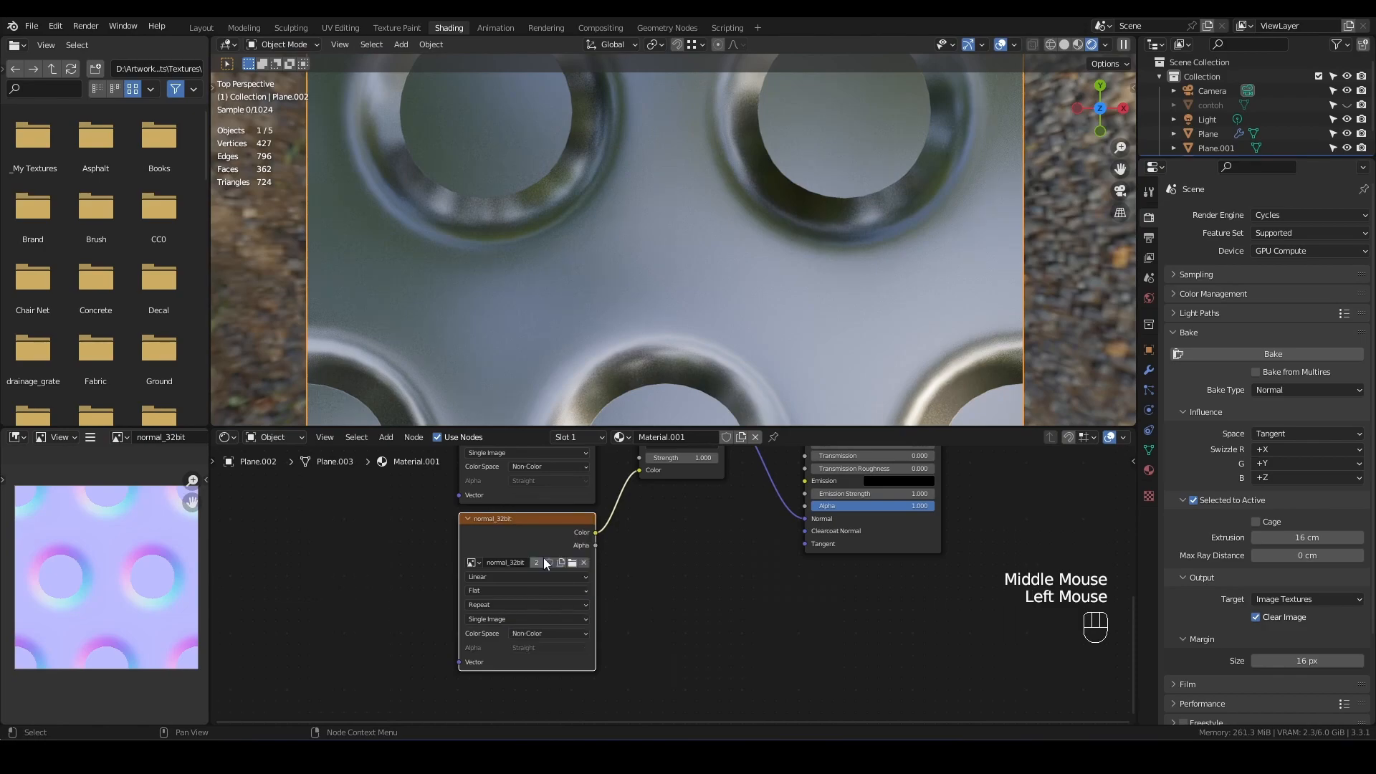
pyautogui.click(556, 635)
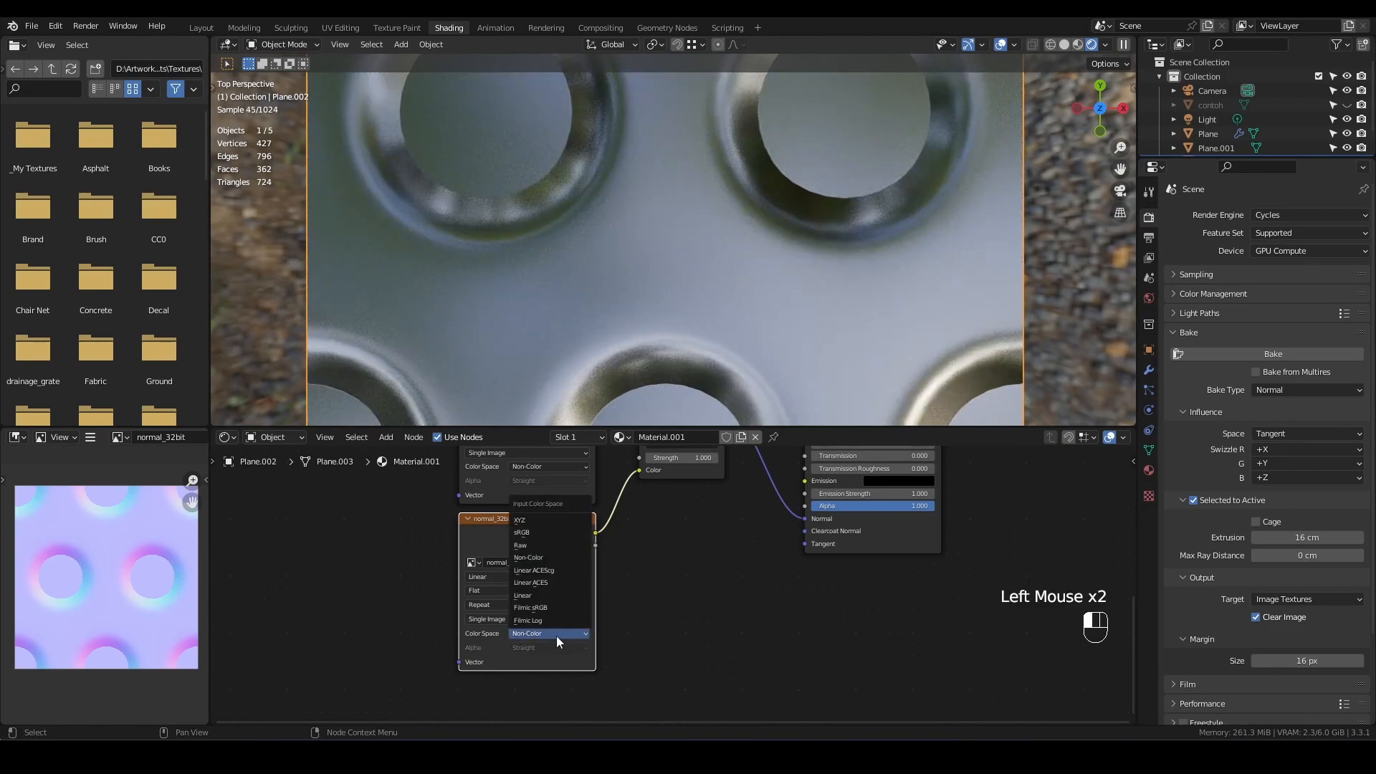
pyautogui.click(556, 599)
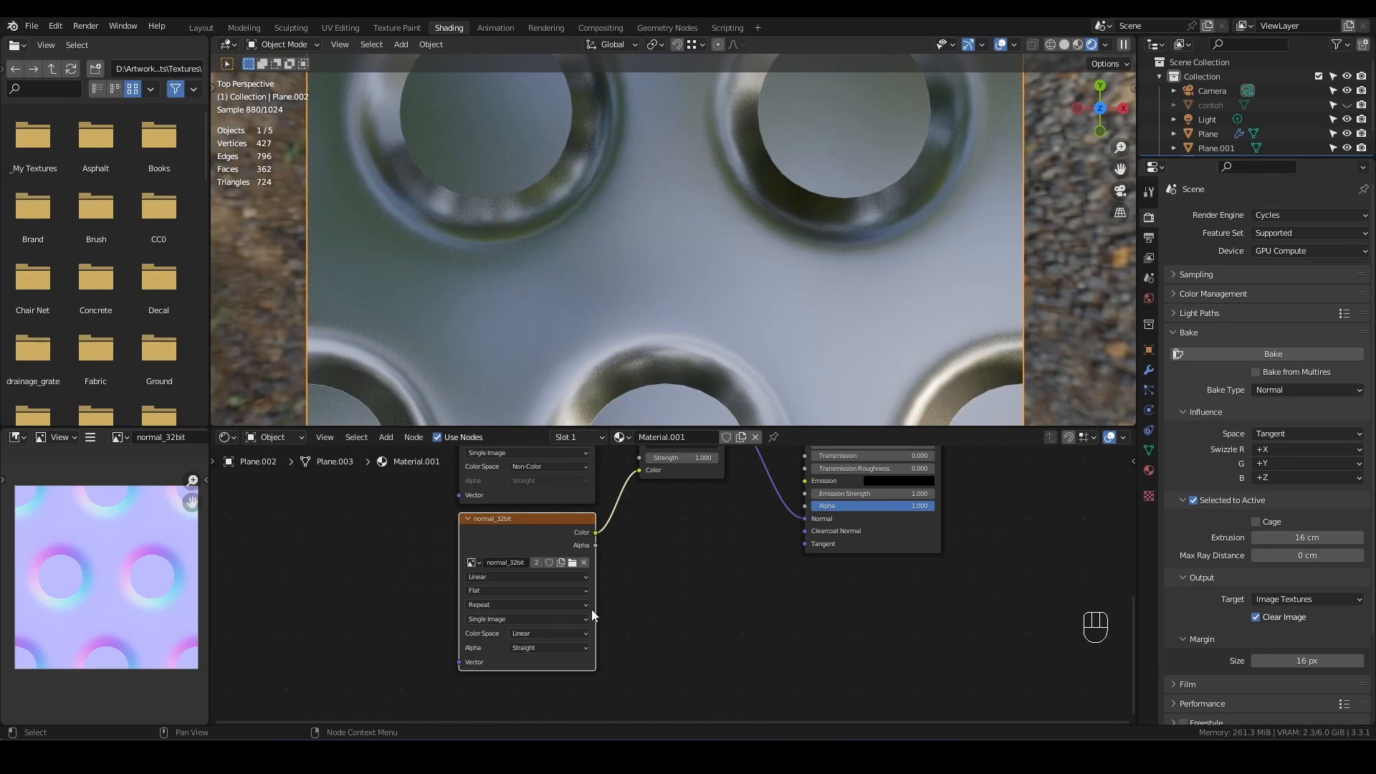
pyautogui.click(564, 635)
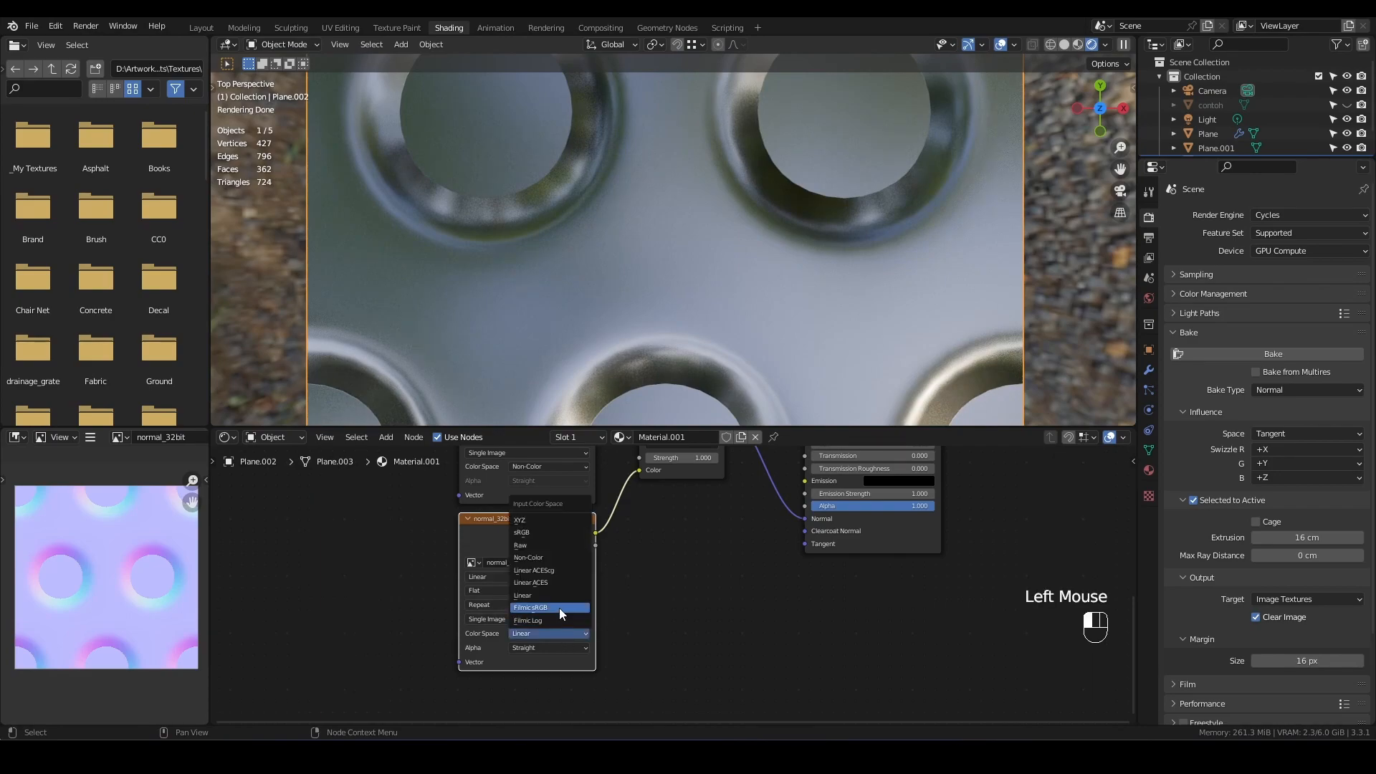
# Move the normal image texture node up, away from the normal_32bit node, in the baked plane's material
pyautogui.scroll(-6, 530, 384)
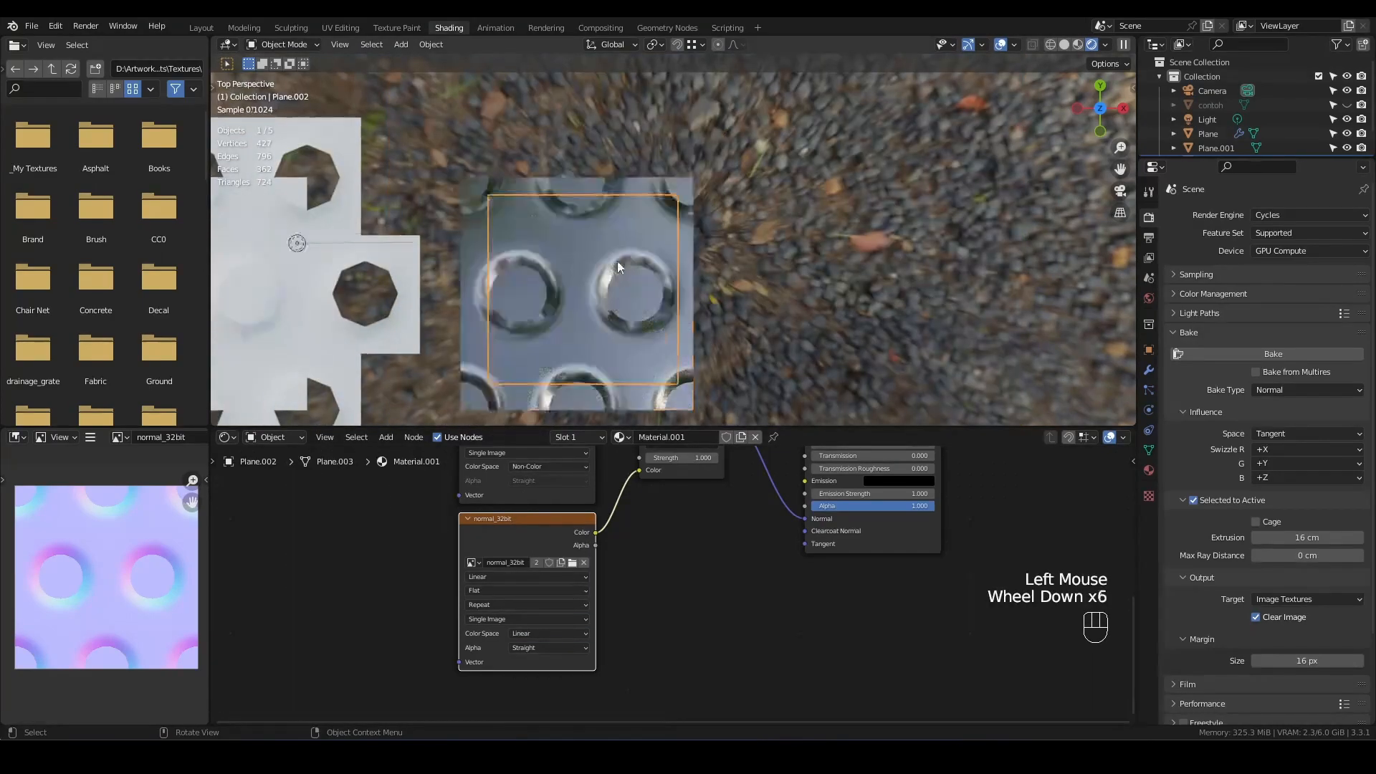
pyautogui.scroll(1, 496, 282)
pyautogui.moveTo(745, 547); pyautogui.dragTo(652, 675, button='middle')
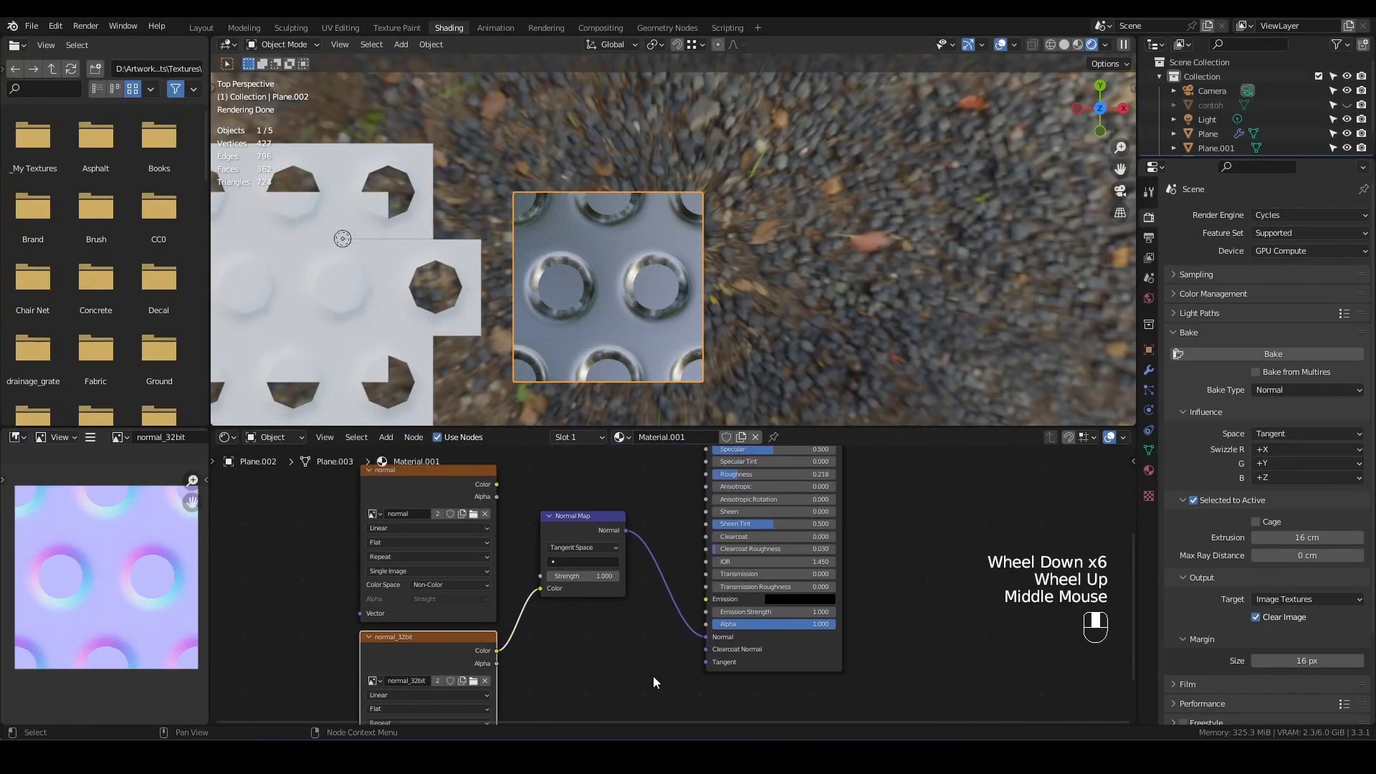
pyautogui.scroll(-2, 649, 613)
pyautogui.moveTo(649, 613); pyautogui.dragTo(695, 624, button='middle')
pyautogui.scroll(-1, 652, 552)
pyautogui.scroll(2, 667, 506)
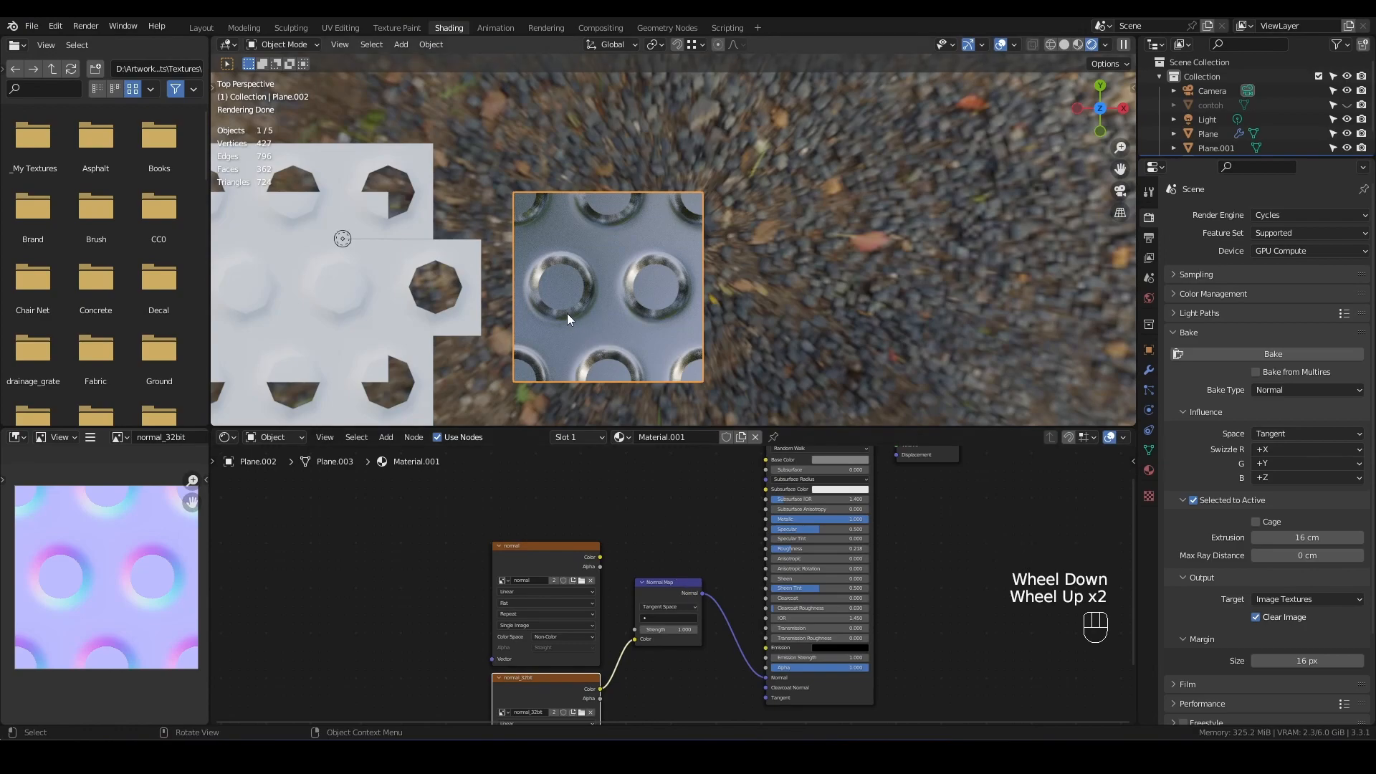
pyautogui.moveTo(622, 493); pyautogui.dragTo(639, 562, button='middle')
pyautogui.click(580, 629)
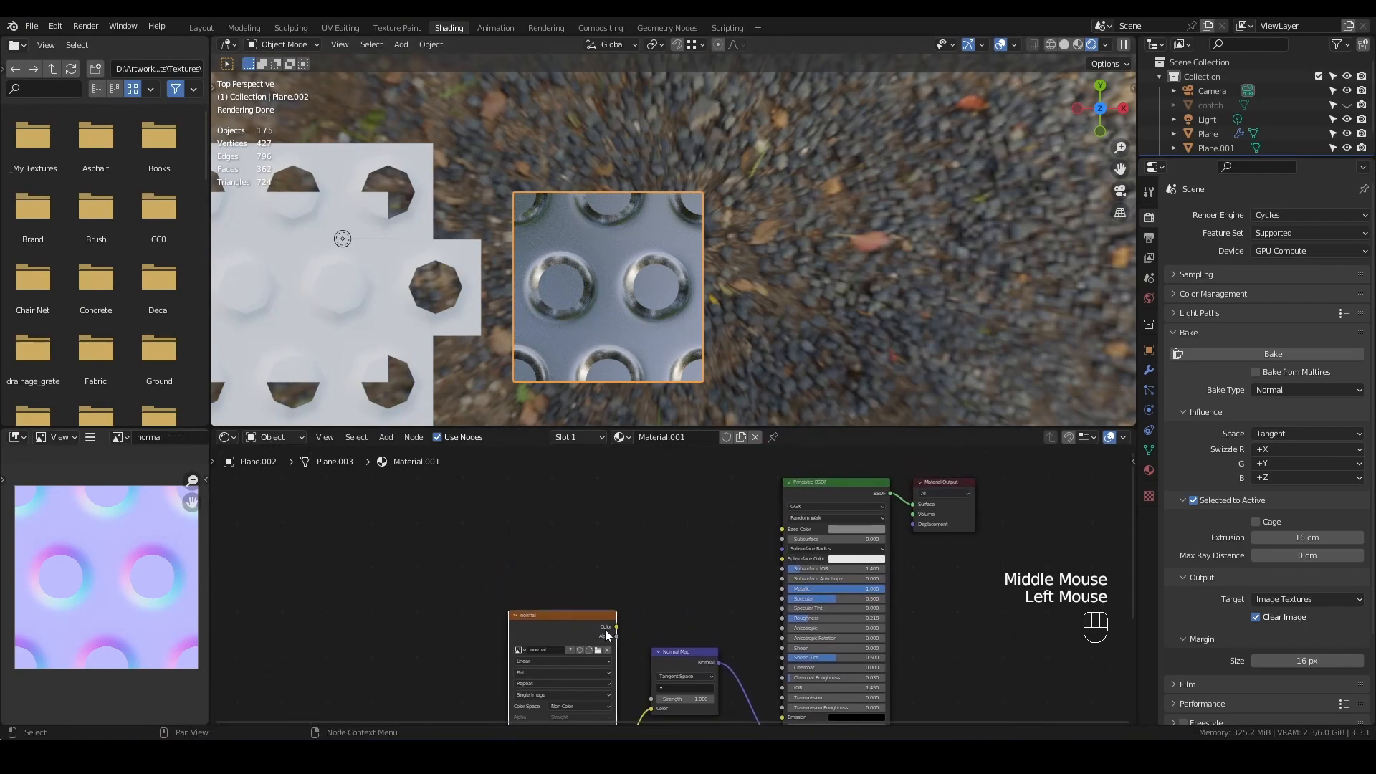
pyautogui.moveTo(582, 631); pyautogui.dragTo(573, 599, button='middle')
pyautogui.press('g')
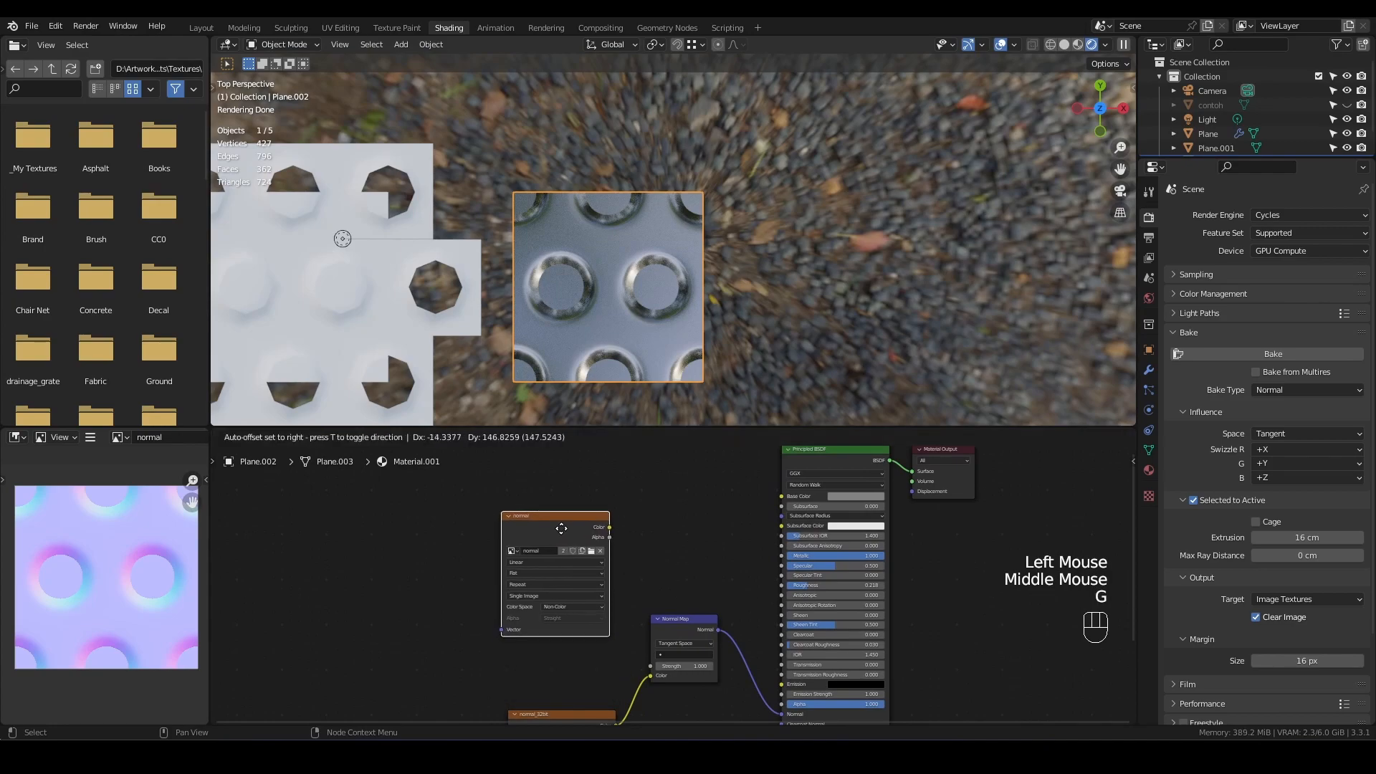
# Replace the moved texture node's image with a new blank image named color, with Alpha enabled and 32-bit Float disabled
pyautogui.scroll(1, 536, 492)
pyautogui.scroll(1, 535, 492)
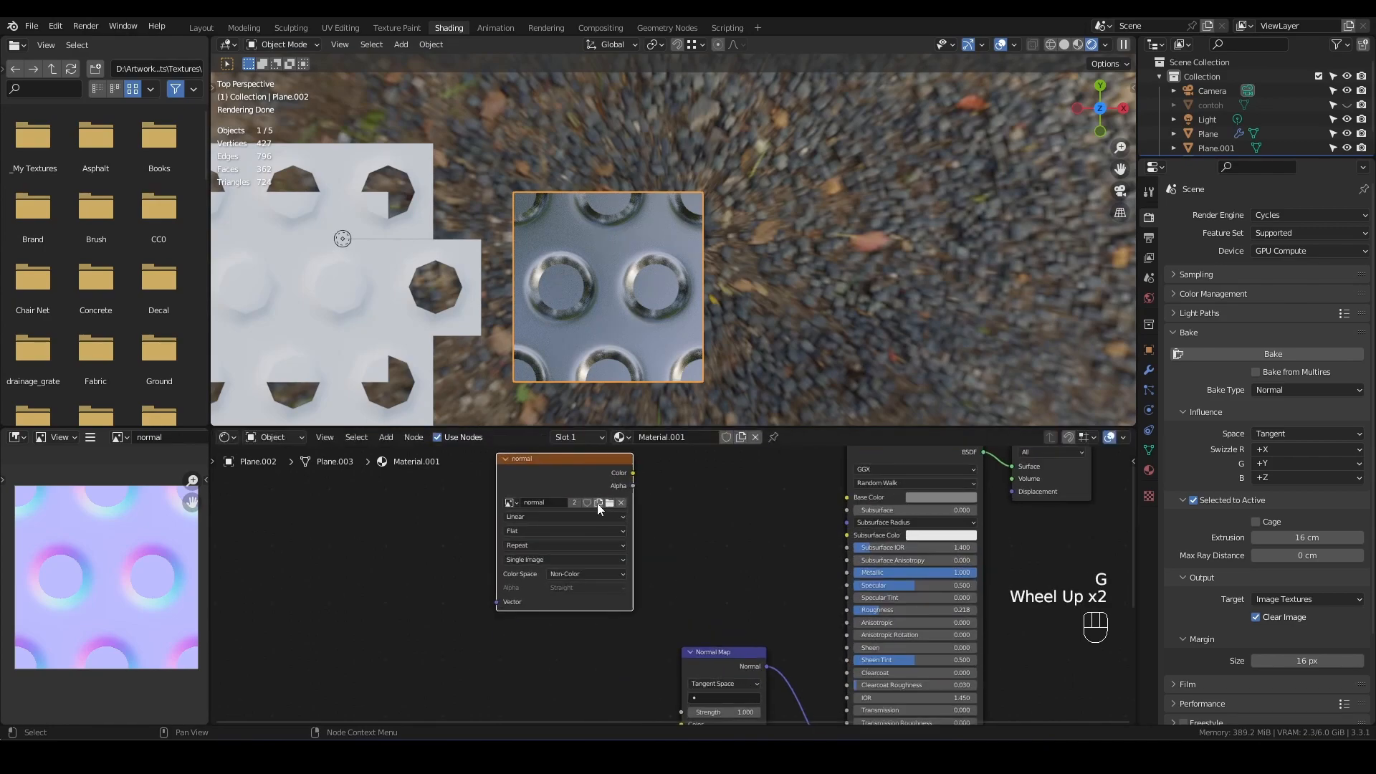
pyautogui.click(599, 503)
pyautogui.click(586, 622)
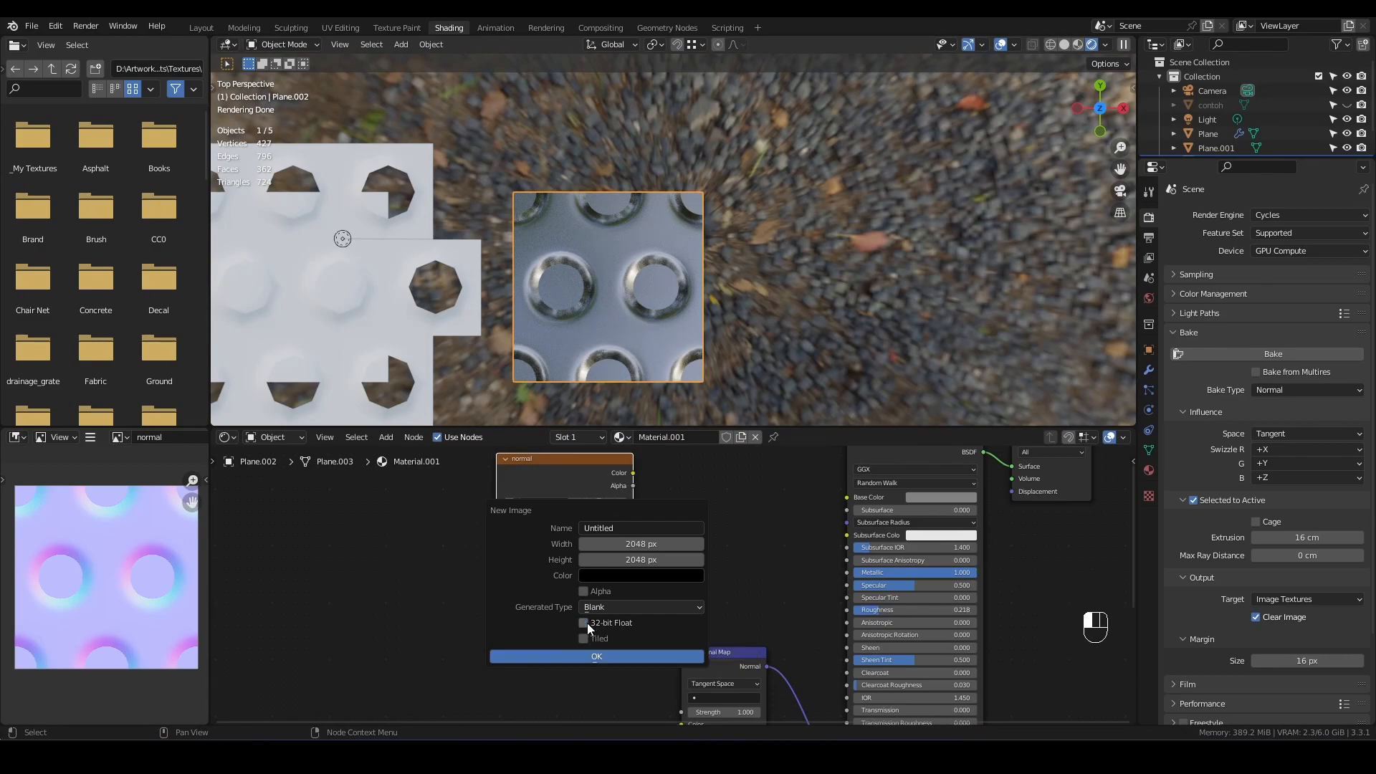
pyautogui.click(586, 591)
pyautogui.click(606, 528)
pyautogui.write('color')
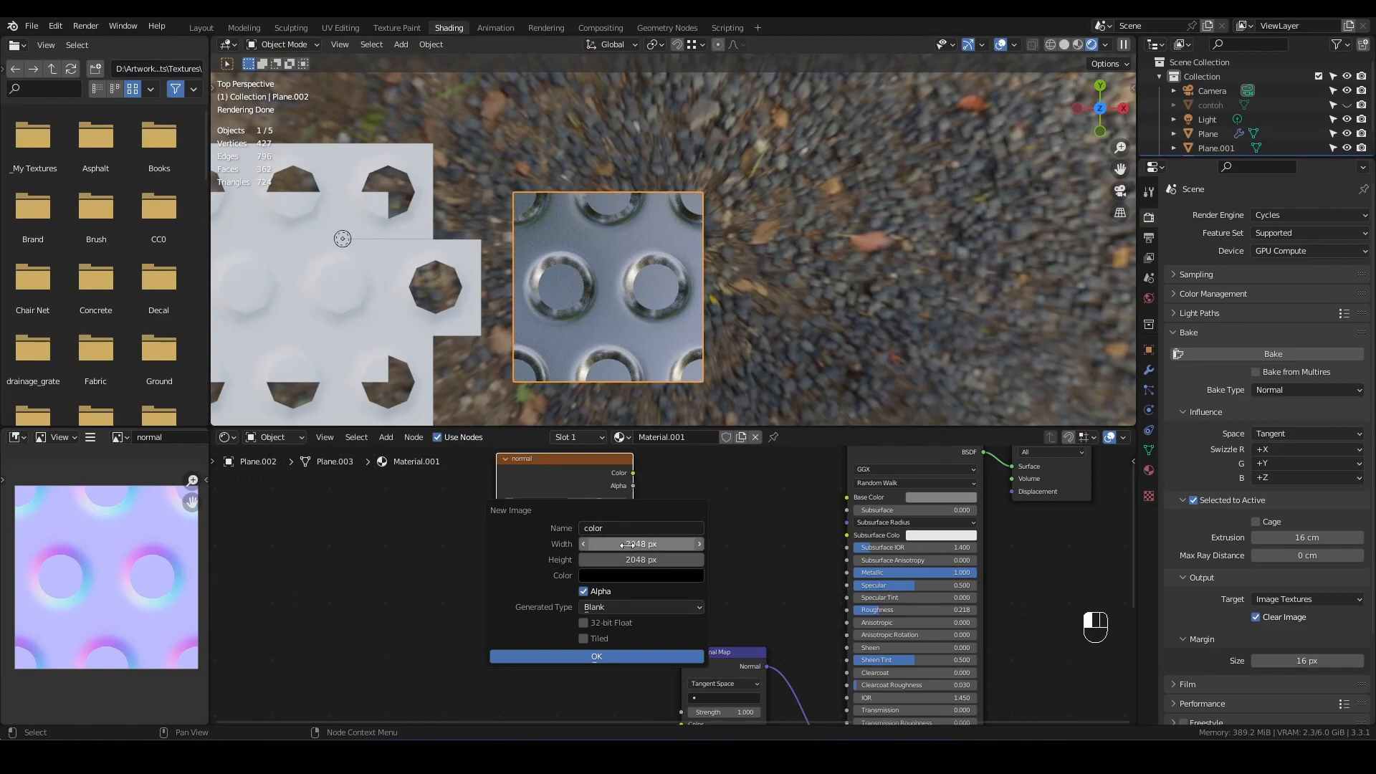
pyautogui.click(627, 656)
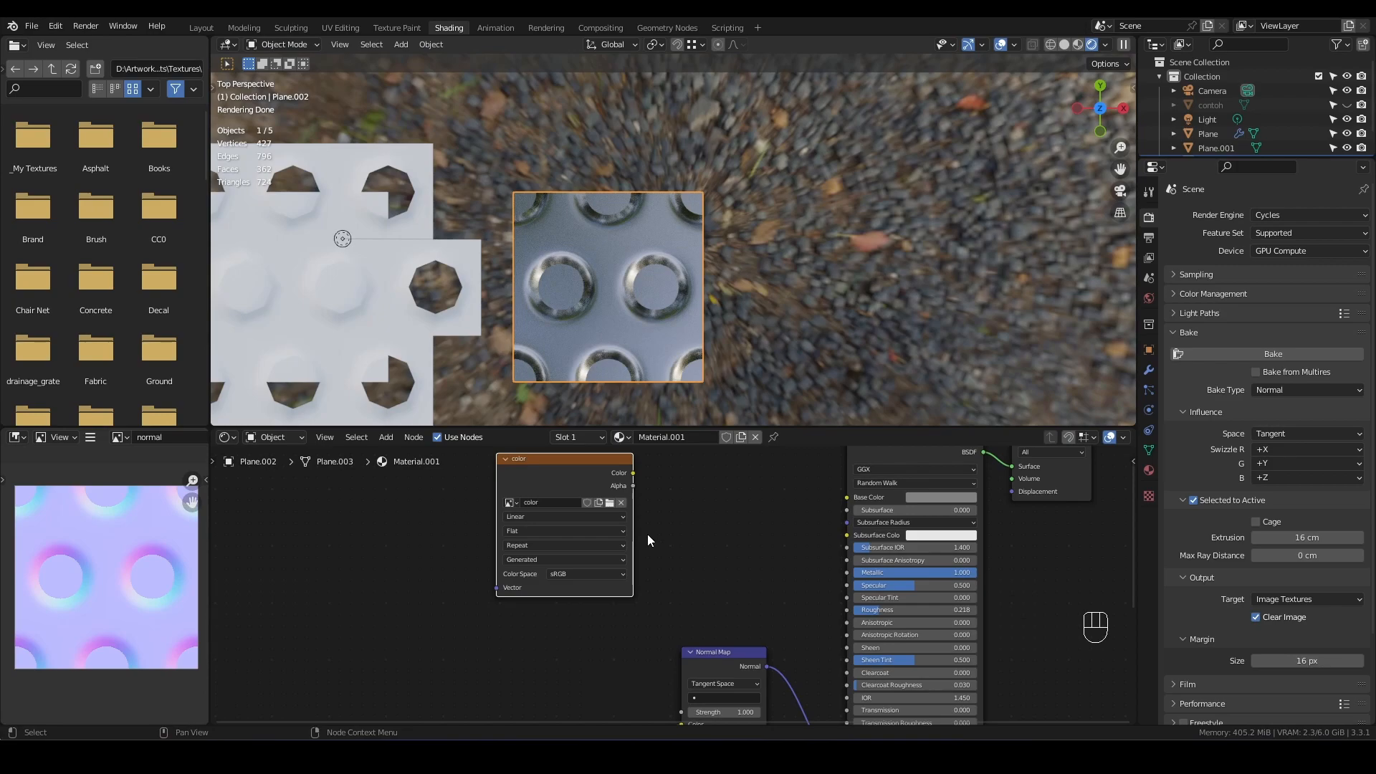
# In the flat bake plane's material, delete the normal_32bit node and assign the color image to the remaining texture node
pyautogui.scroll(-3, 776, 311)
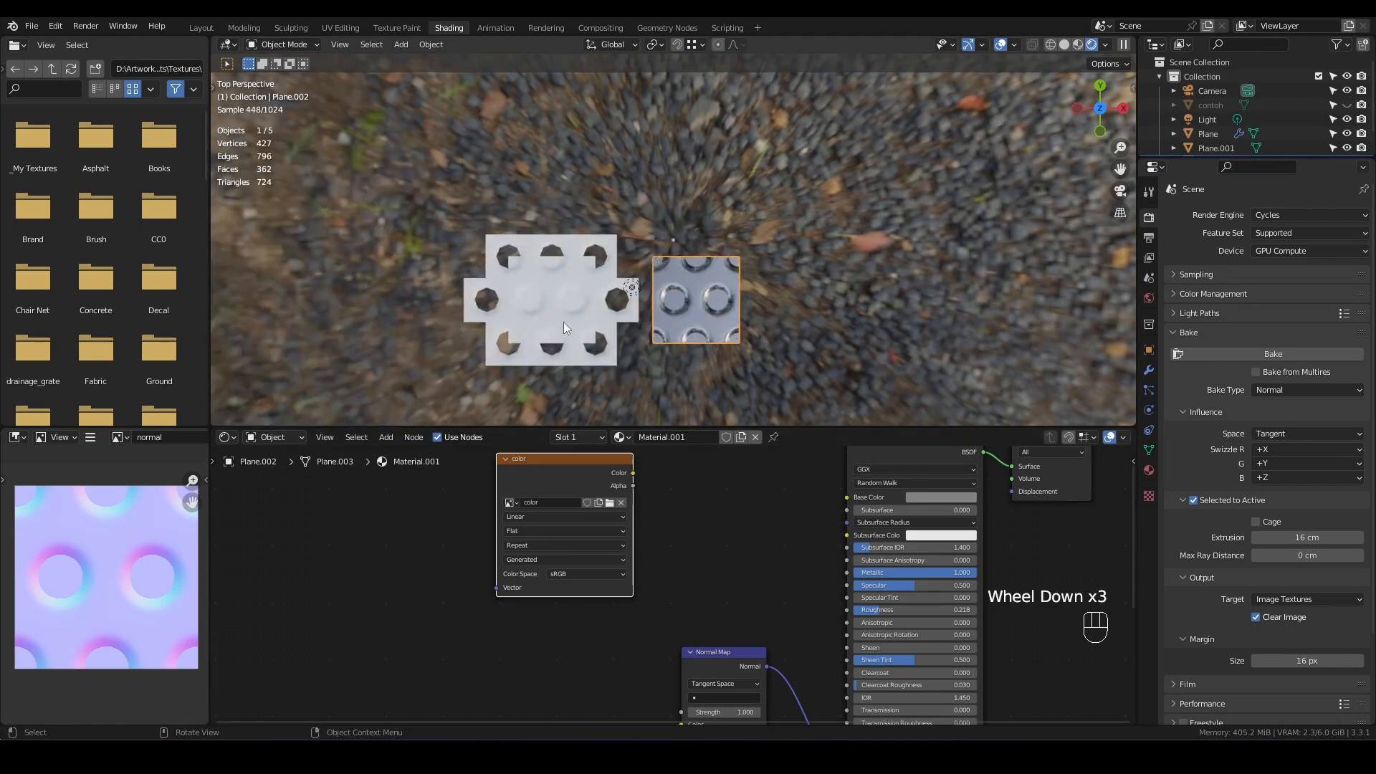
pyautogui.scroll(3, 566, 323)
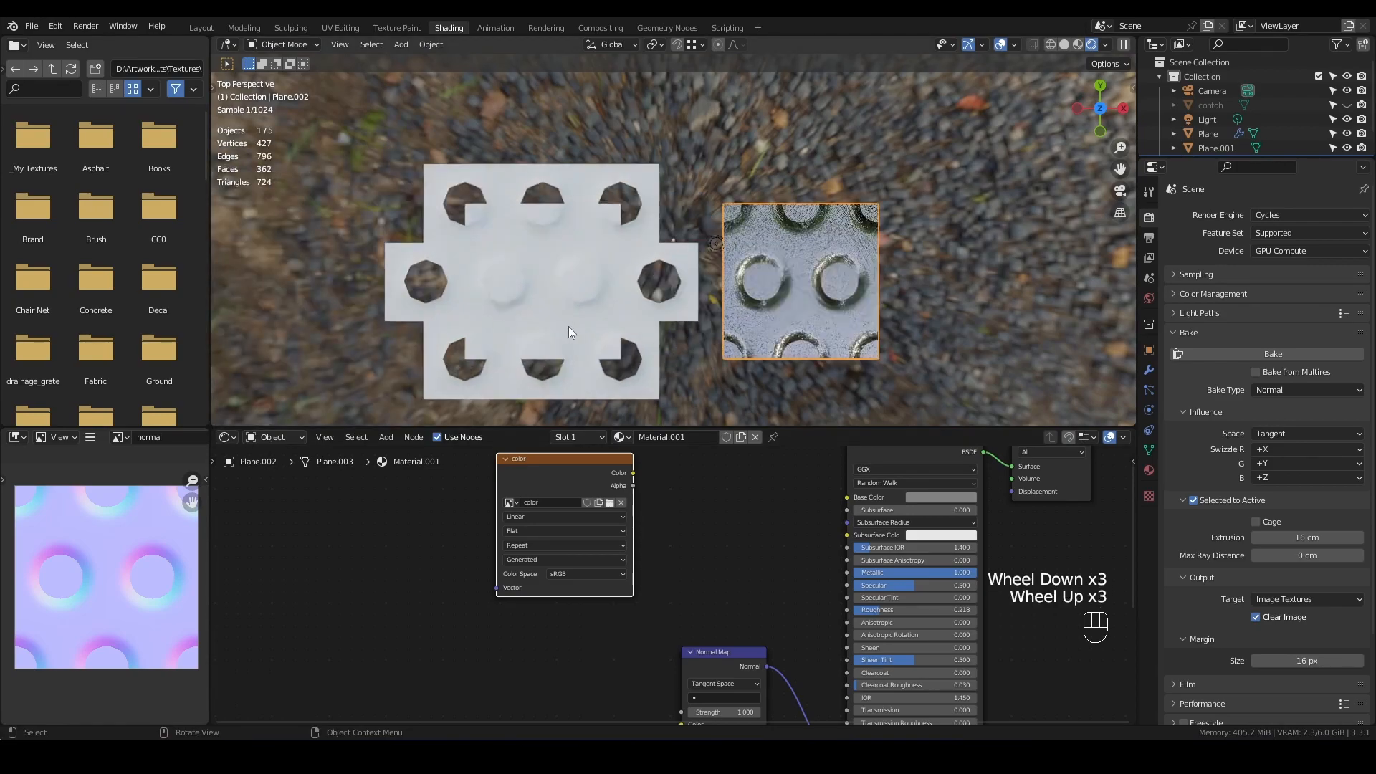
pyautogui.click(612, 347)
pyautogui.moveTo(633, 548); pyautogui.dragTo(598, 514, button='middle')
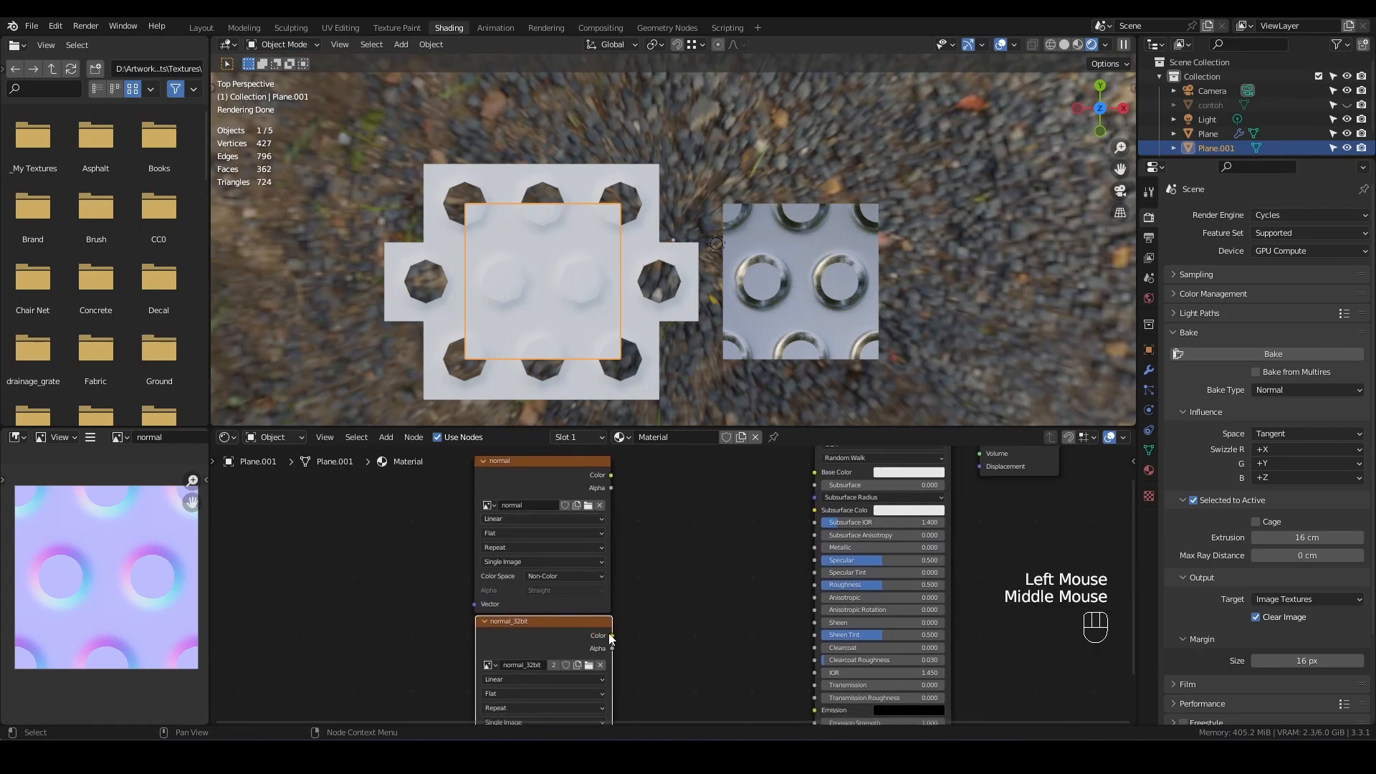
pyautogui.press('x')
pyautogui.click(490, 505)
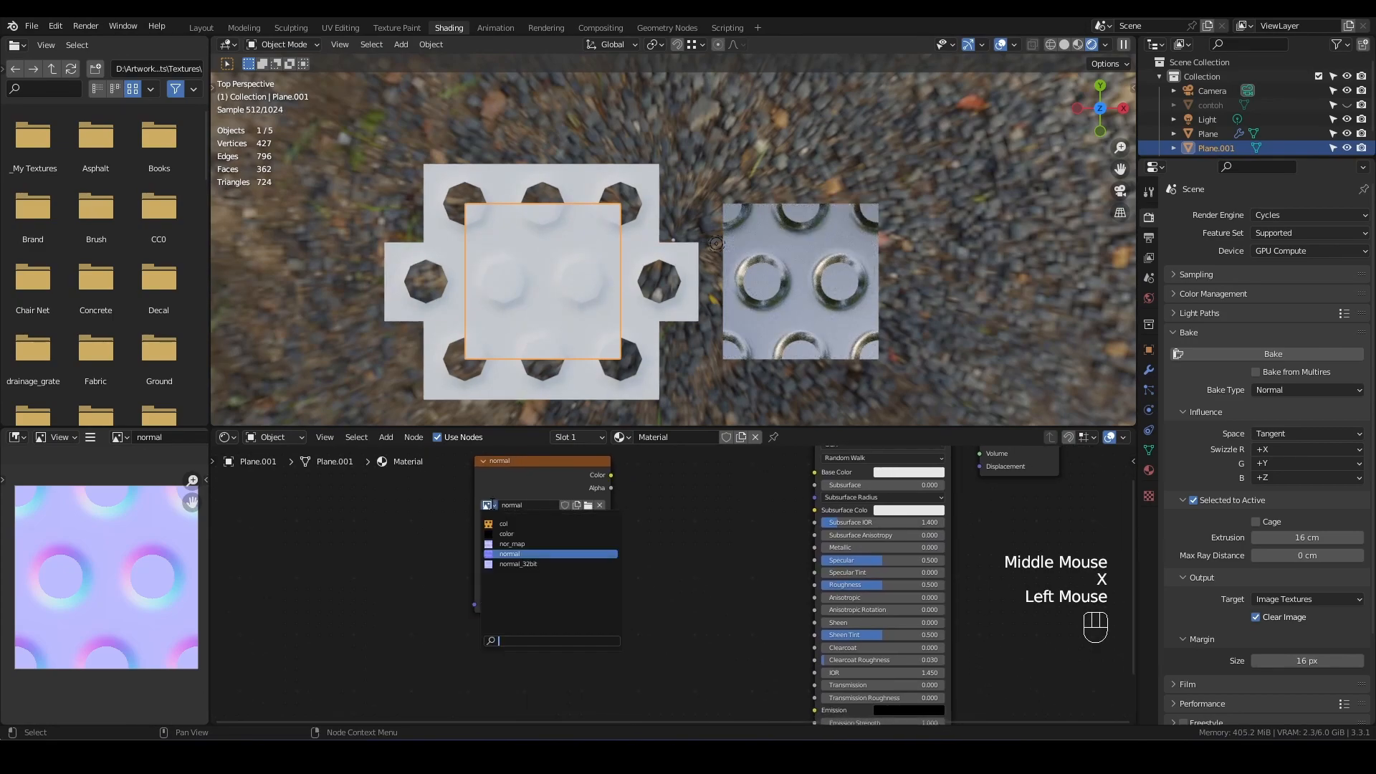
pyautogui.click(518, 534)
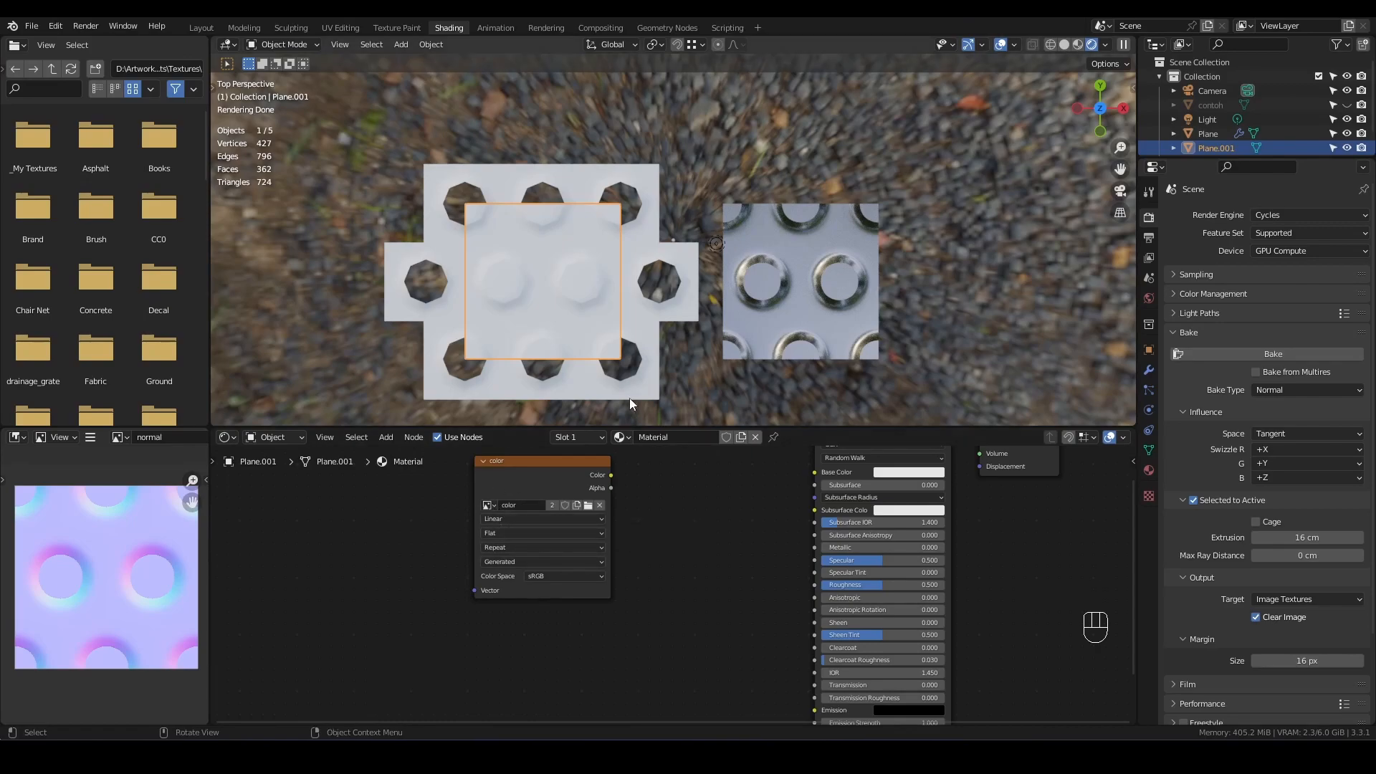
# Give the perforated plate a new material with a saturated blue base color
pyautogui.click(599, 386)
pyautogui.keyDown('shift'); pyautogui.click(617, 356); pyautogui.keyUp('shift')
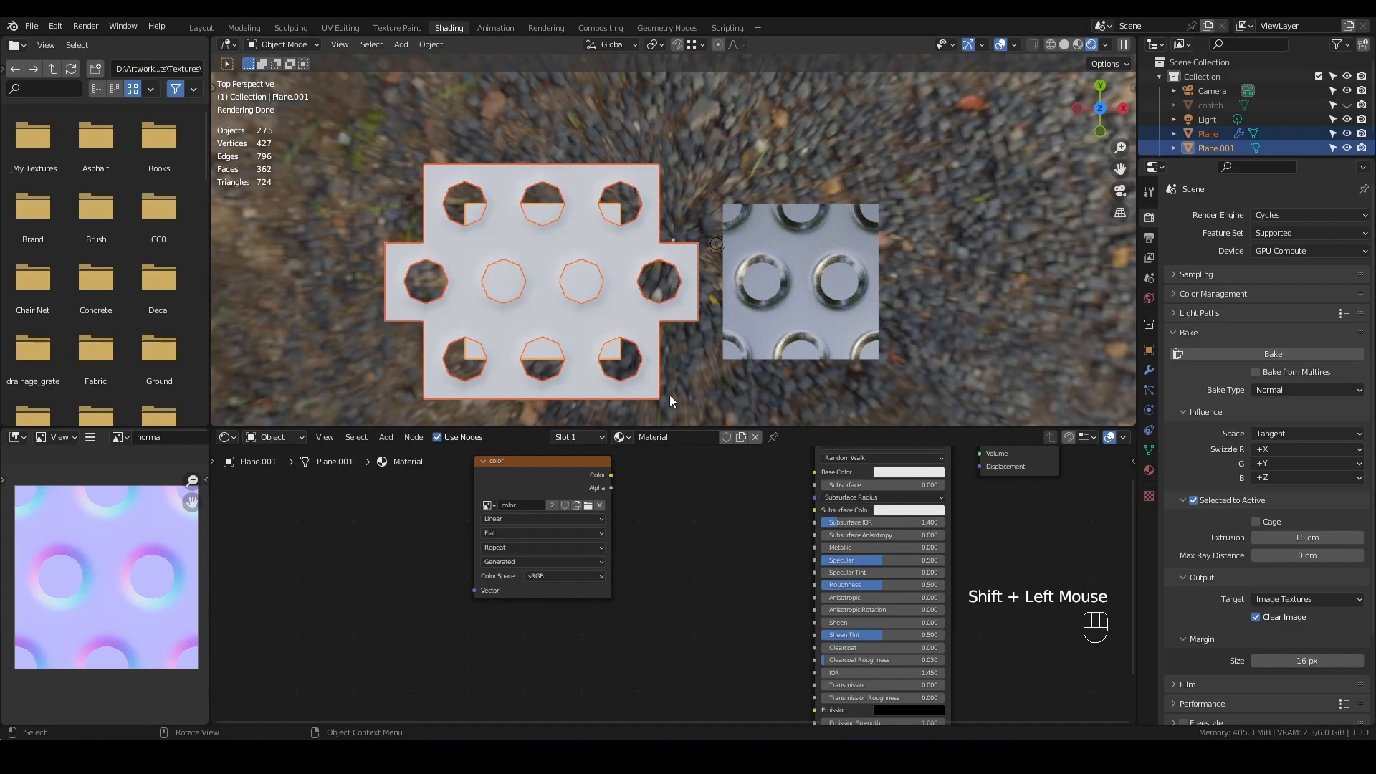
pyautogui.click(613, 394)
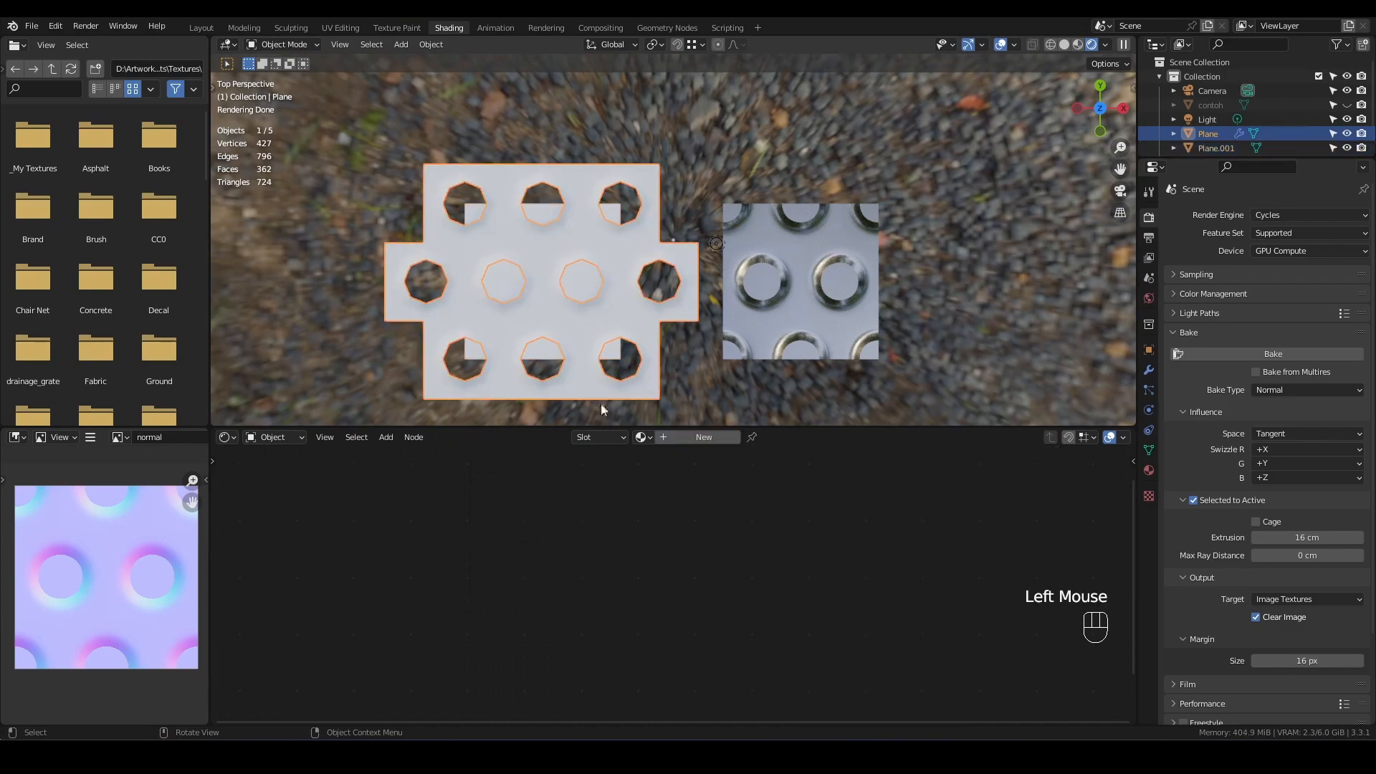
pyautogui.click(673, 436)
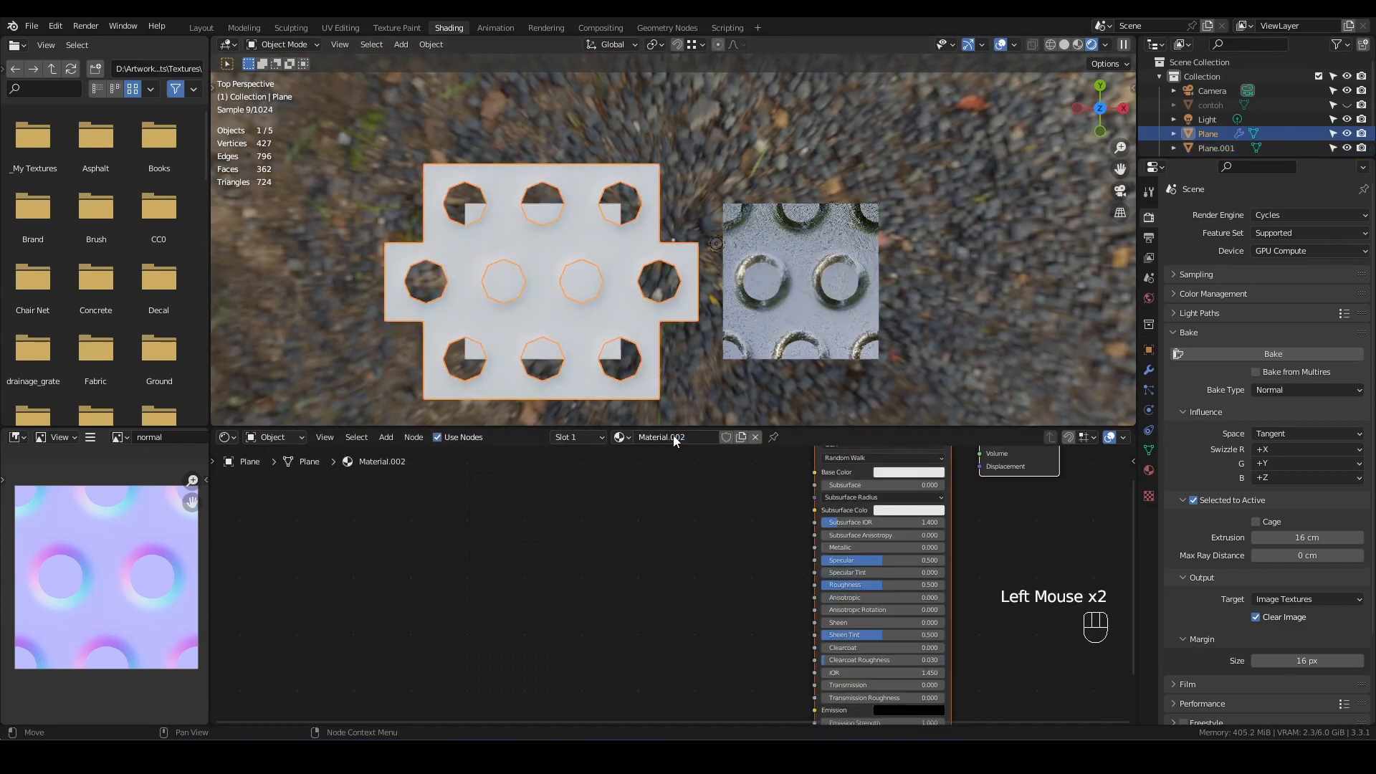
pyautogui.click(882, 472)
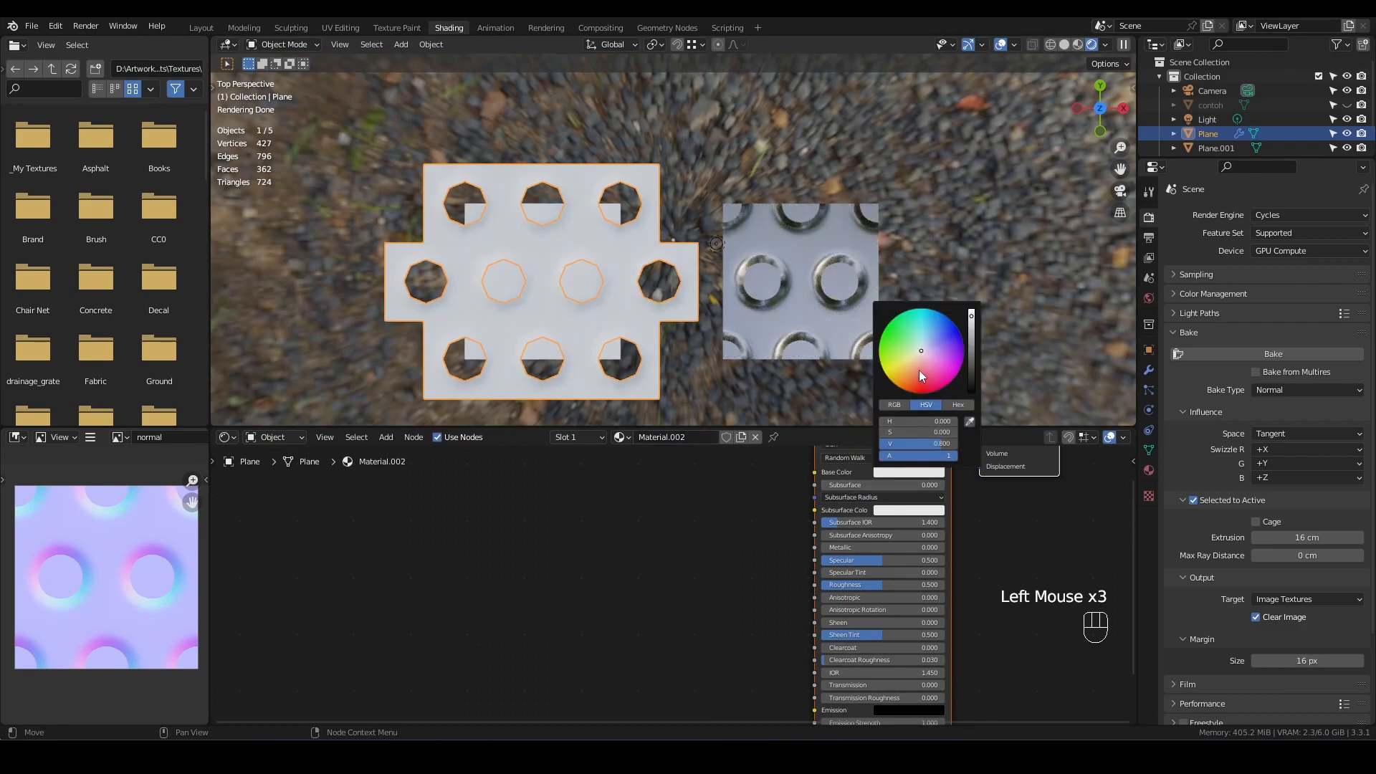
pyautogui.moveTo(922, 373); pyautogui.dragTo(958, 329)
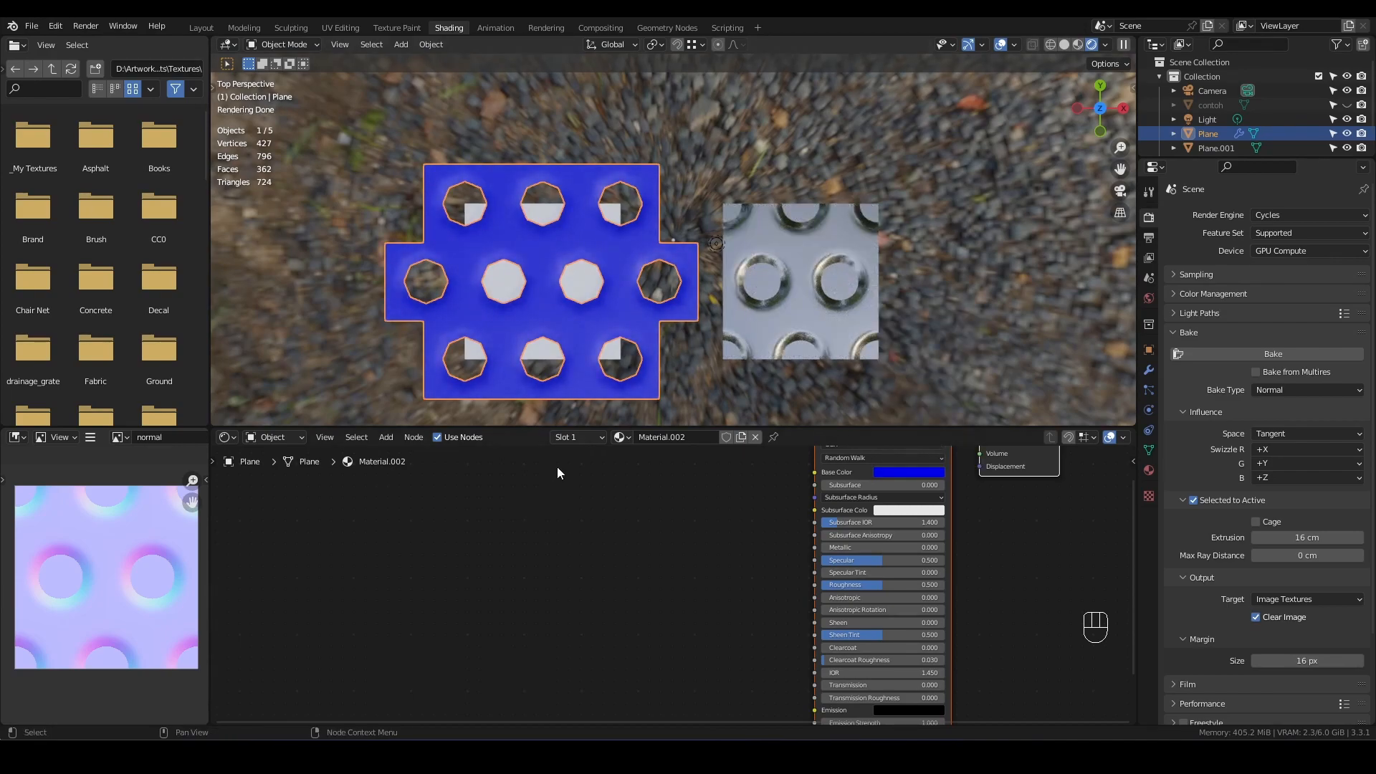
# Bake the plate's Diffuse pass, with only the Color contribution, from the perforated plate onto the flat plane's color image
pyautogui.keyDown('shift'); pyautogui.click(613, 355); pyautogui.keyUp('shift')
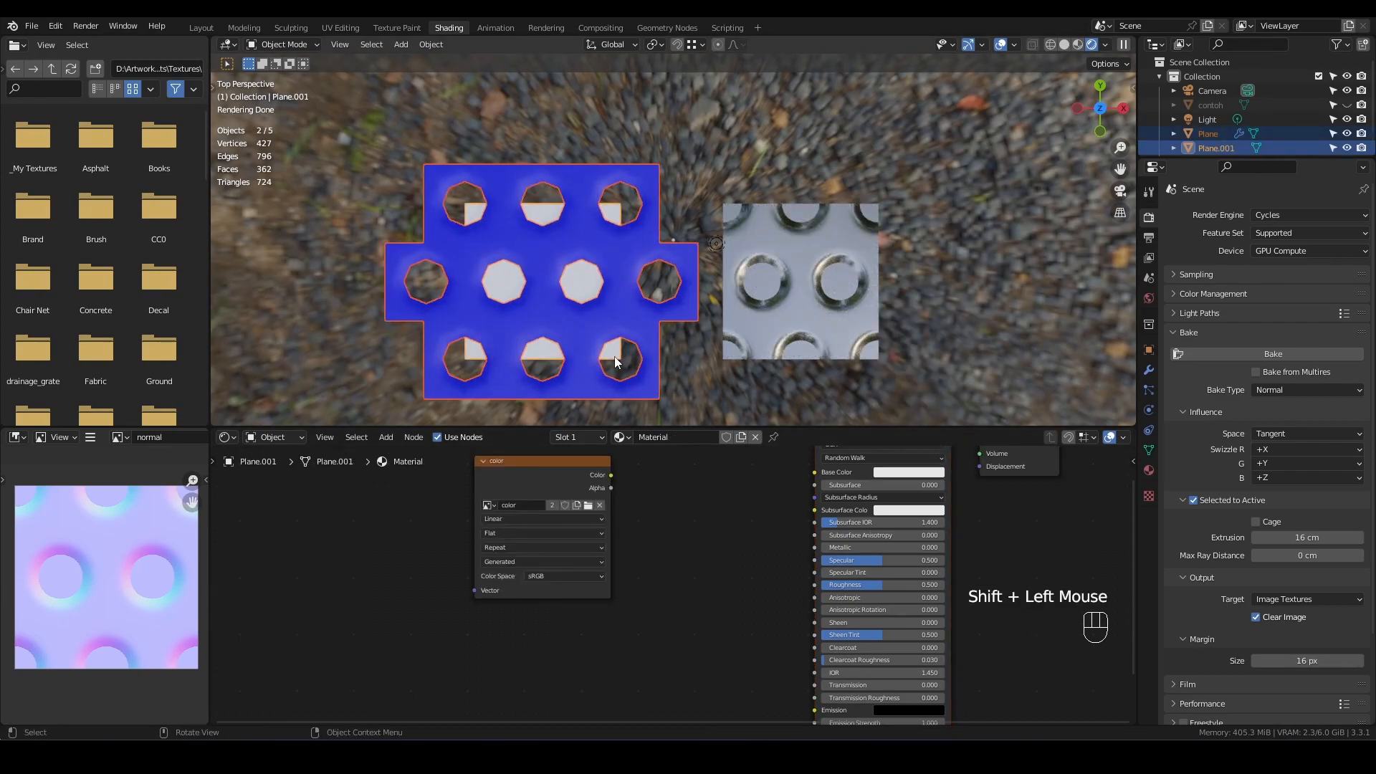
pyautogui.click(1287, 390)
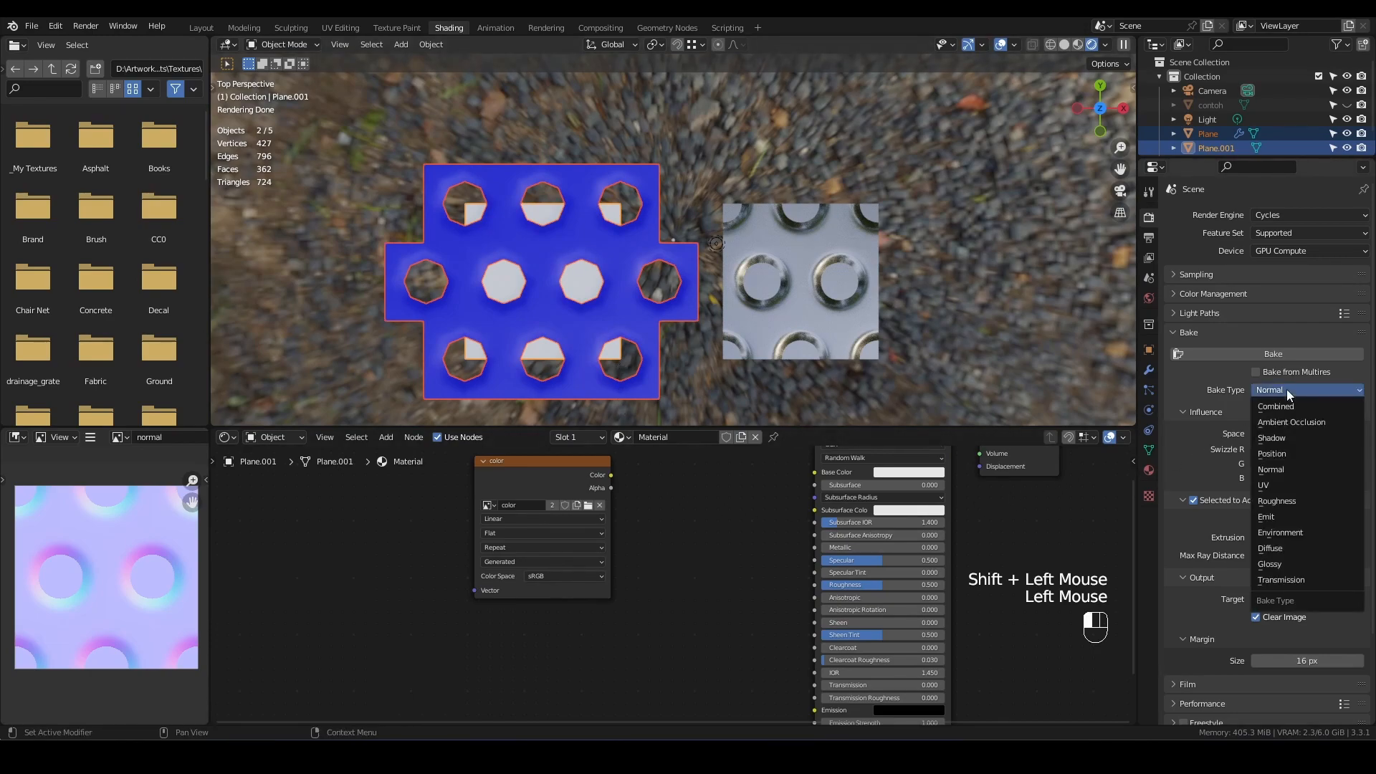
pyautogui.click(1298, 547)
pyautogui.moveTo(1256, 452); pyautogui.dragTo(1258, 441)
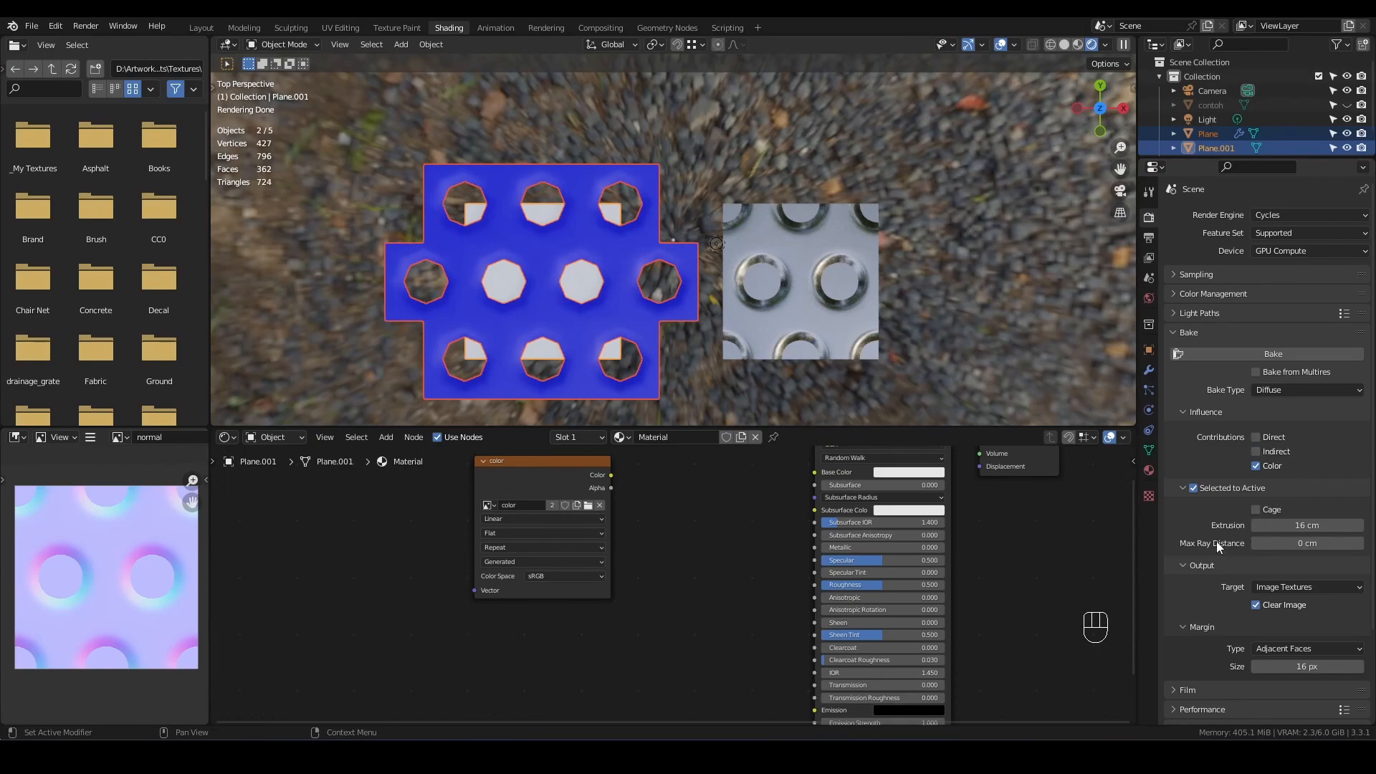
pyautogui.click(510, 476)
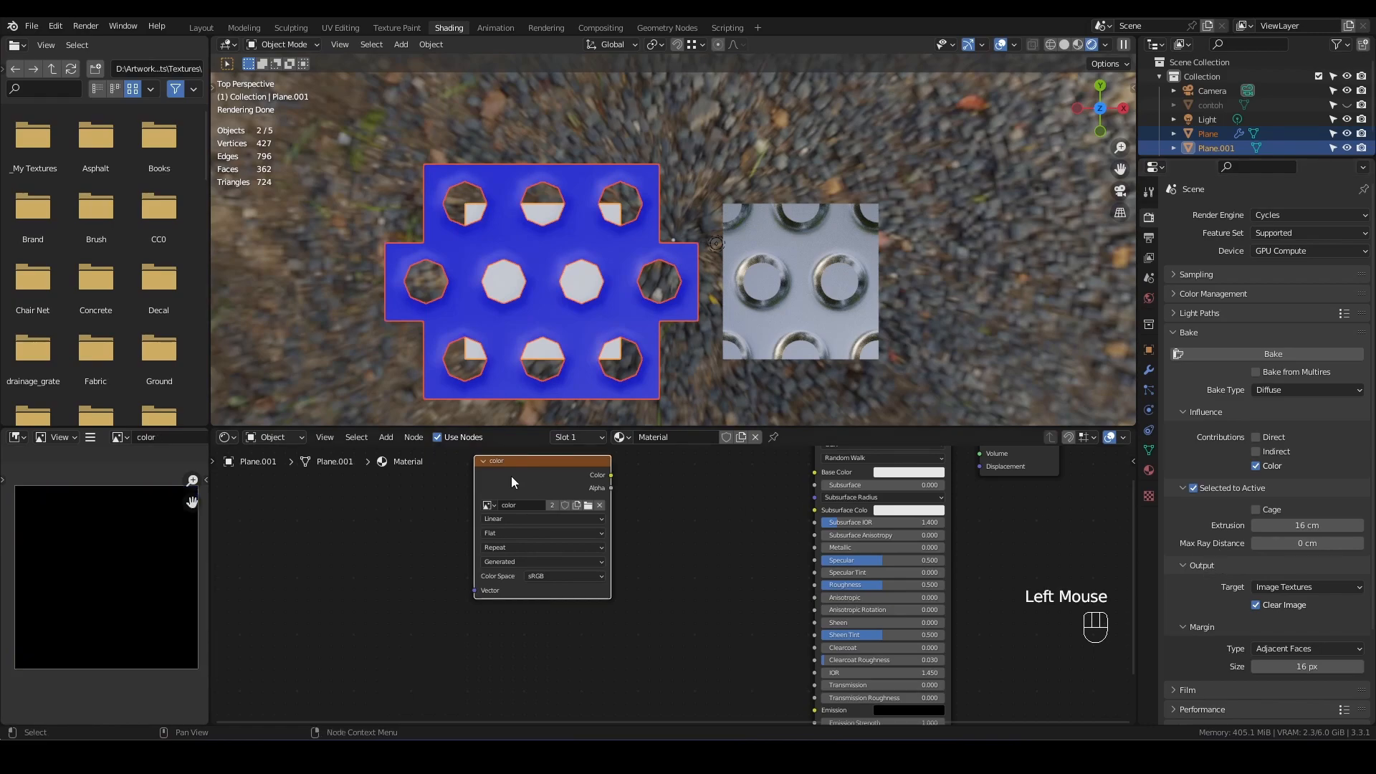
pyautogui.click(1262, 353)
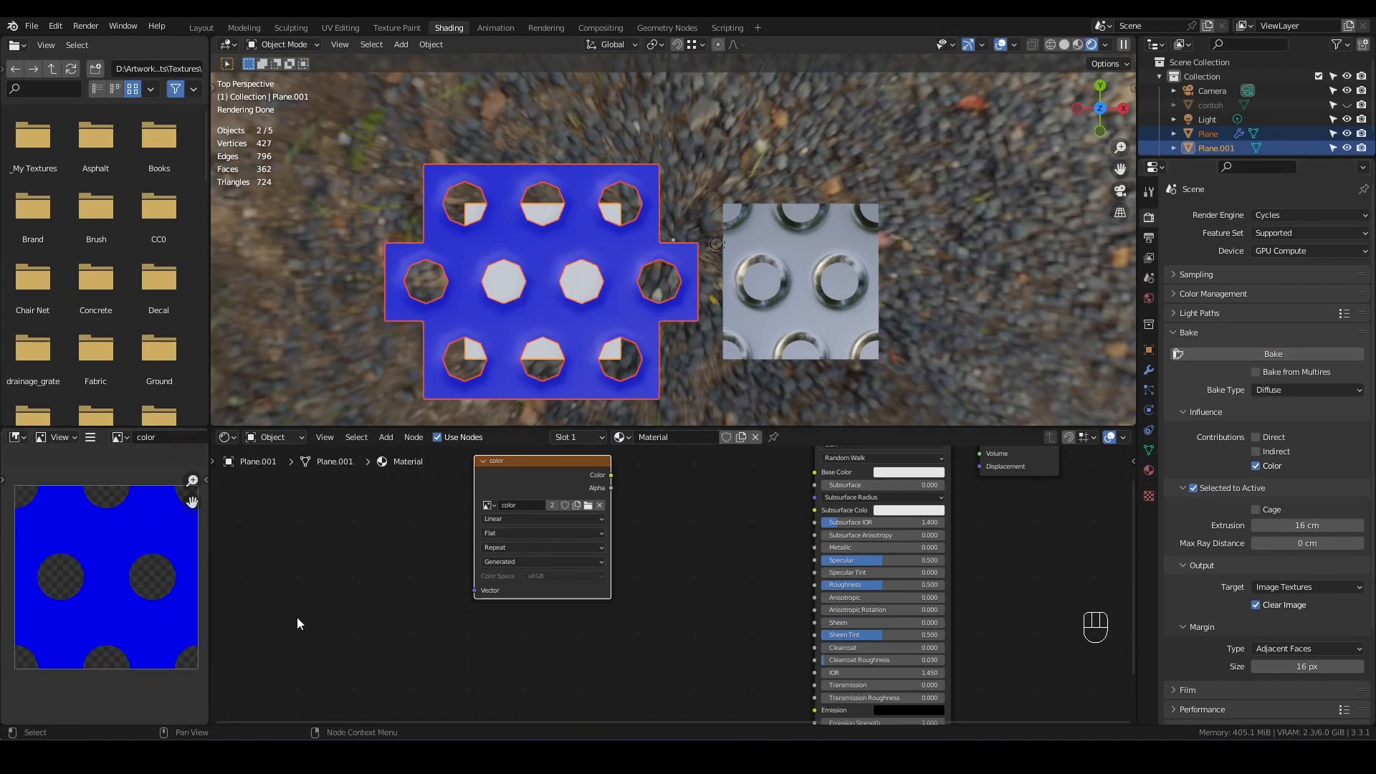
# In the separate metal plane's material, connect the color texture's Color output to the Principled BSDF's Base Color
pyautogui.click(751, 315)
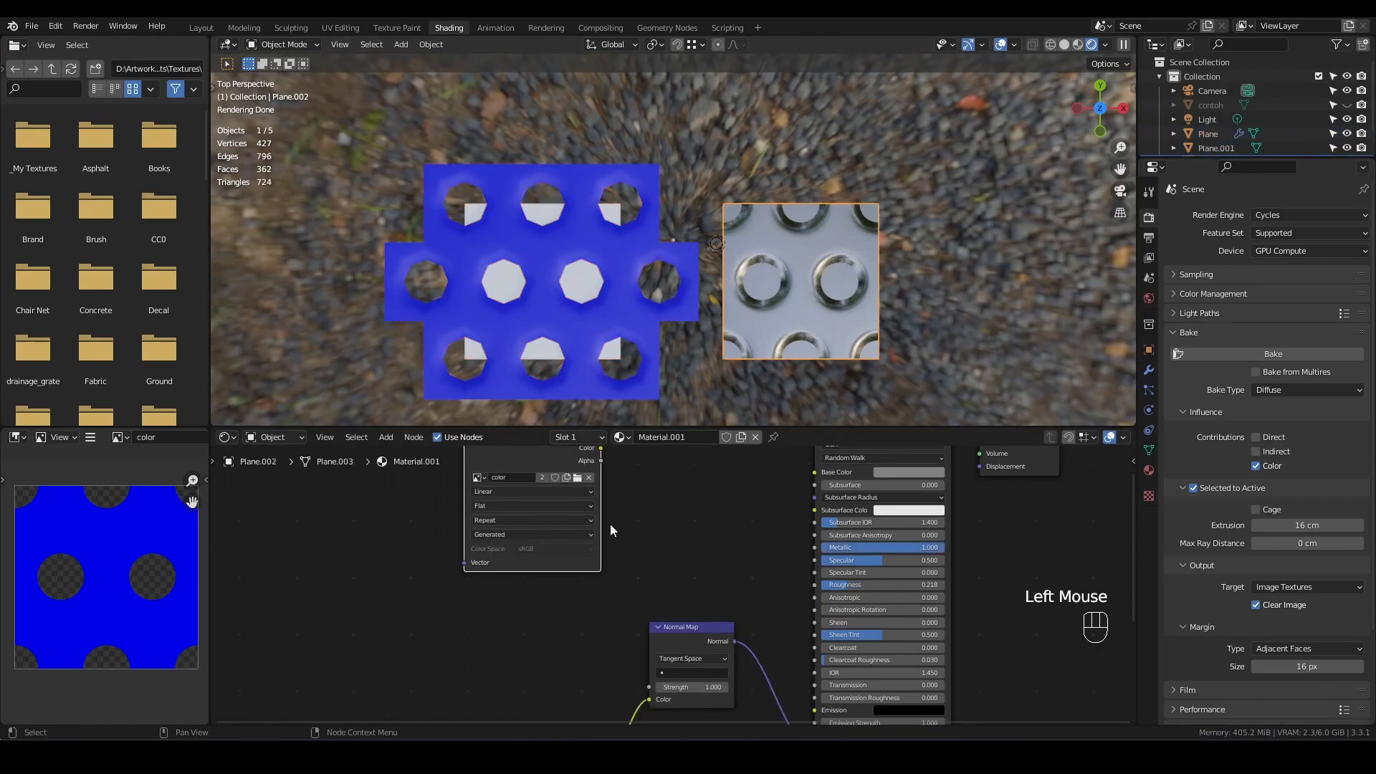
pyautogui.moveTo(609, 523); pyautogui.dragTo(555, 544, button='middle')
pyautogui.moveTo(490, 470); pyautogui.dragTo(763, 490)
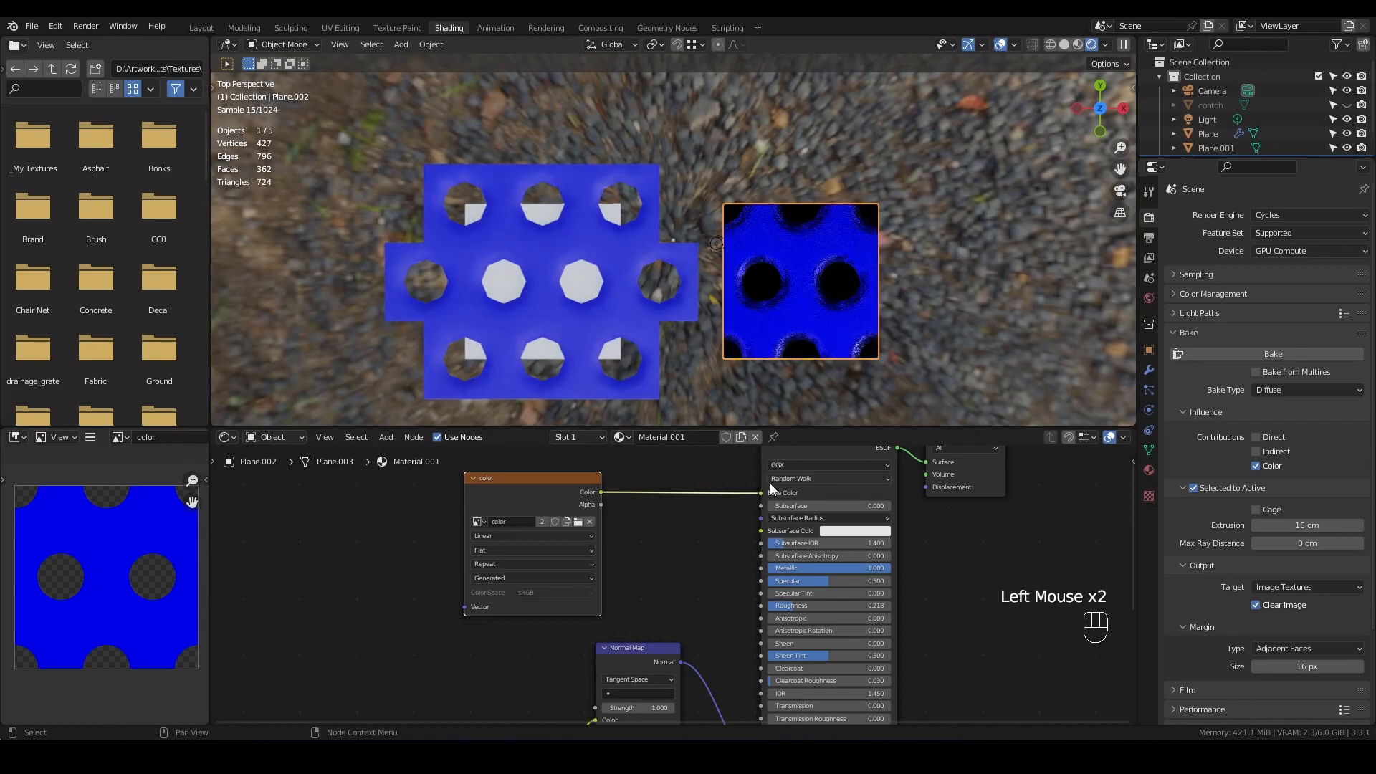
pyautogui.scroll(3, 857, 281)
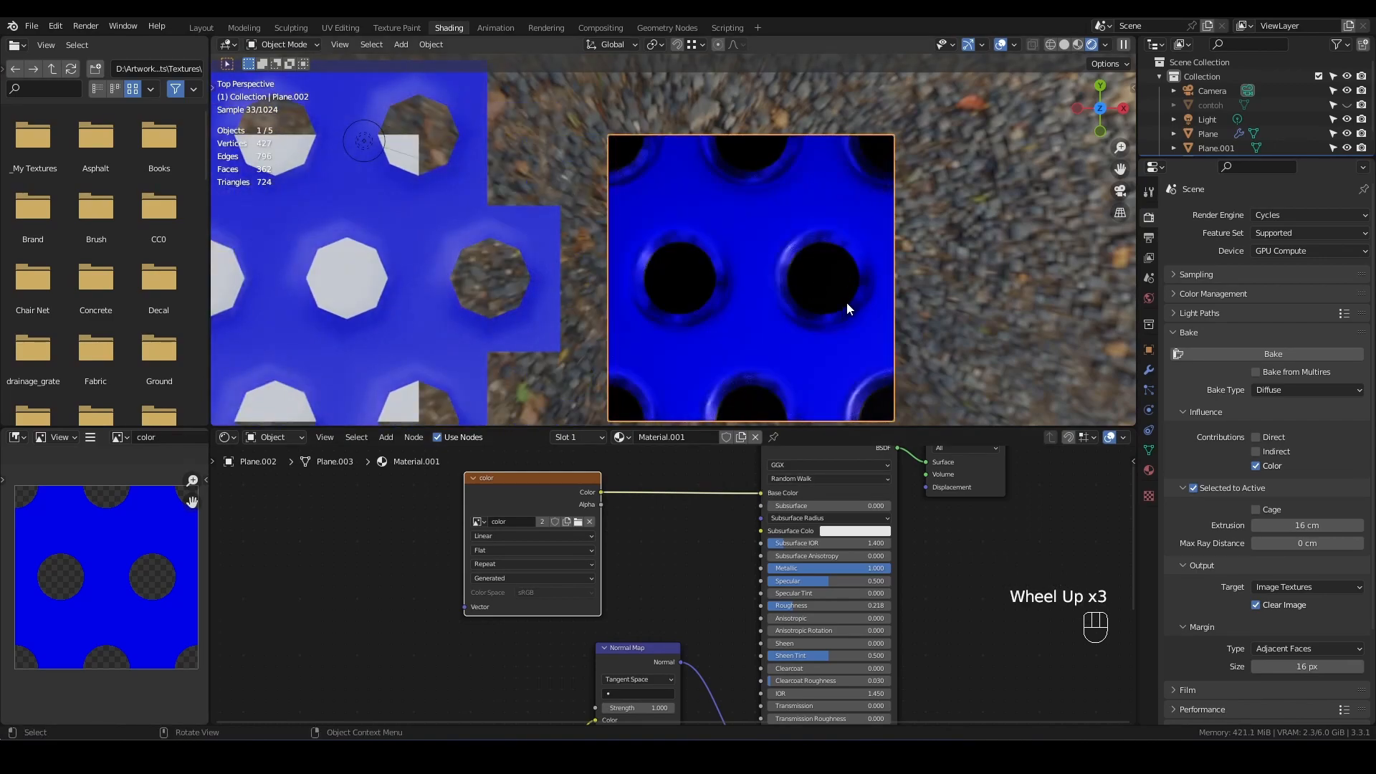
# Connect the color texture's Alpha output to the Principled BSDF's Alpha input to cut out the holes
pyautogui.moveTo(716, 554); pyautogui.dragTo(597, 490, button='middle')
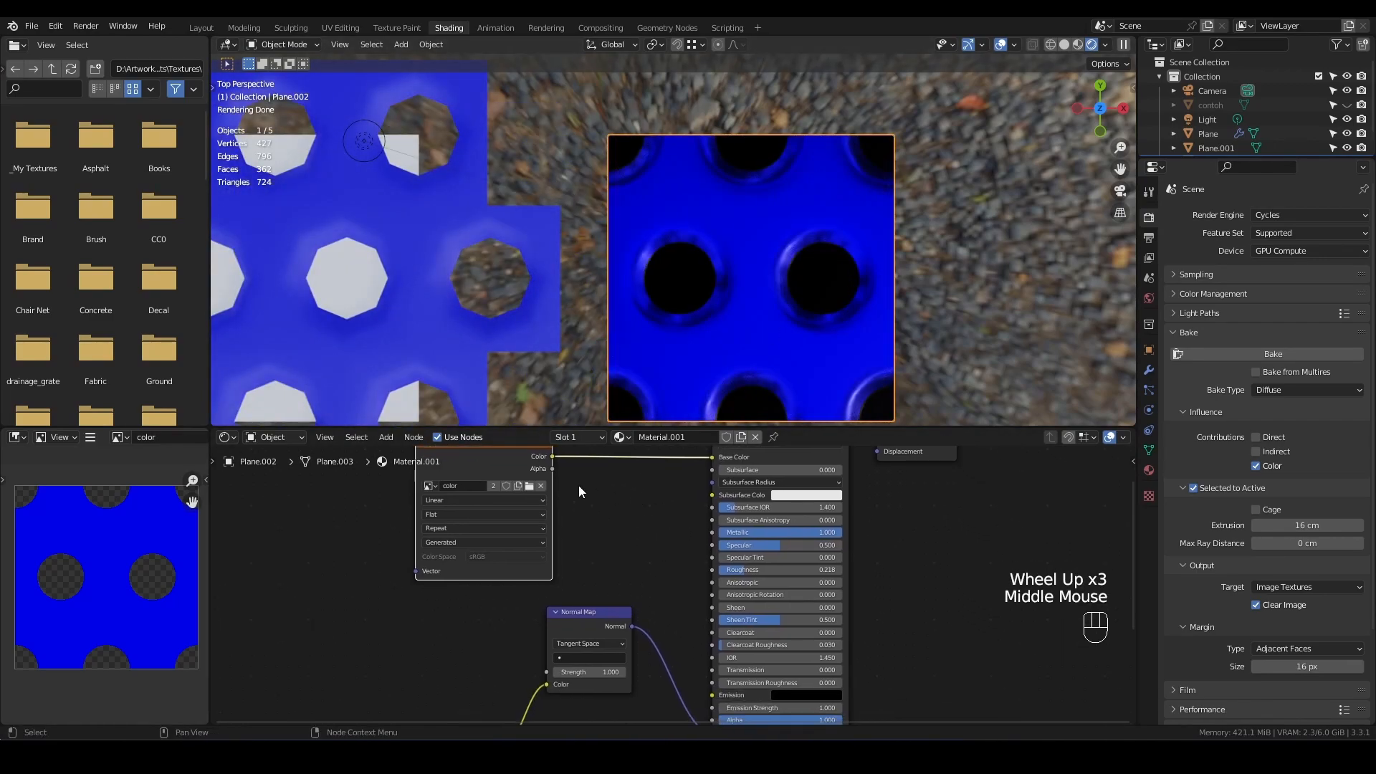
pyautogui.moveTo(551, 468); pyautogui.dragTo(640, 531)
pyautogui.click(609, 515)
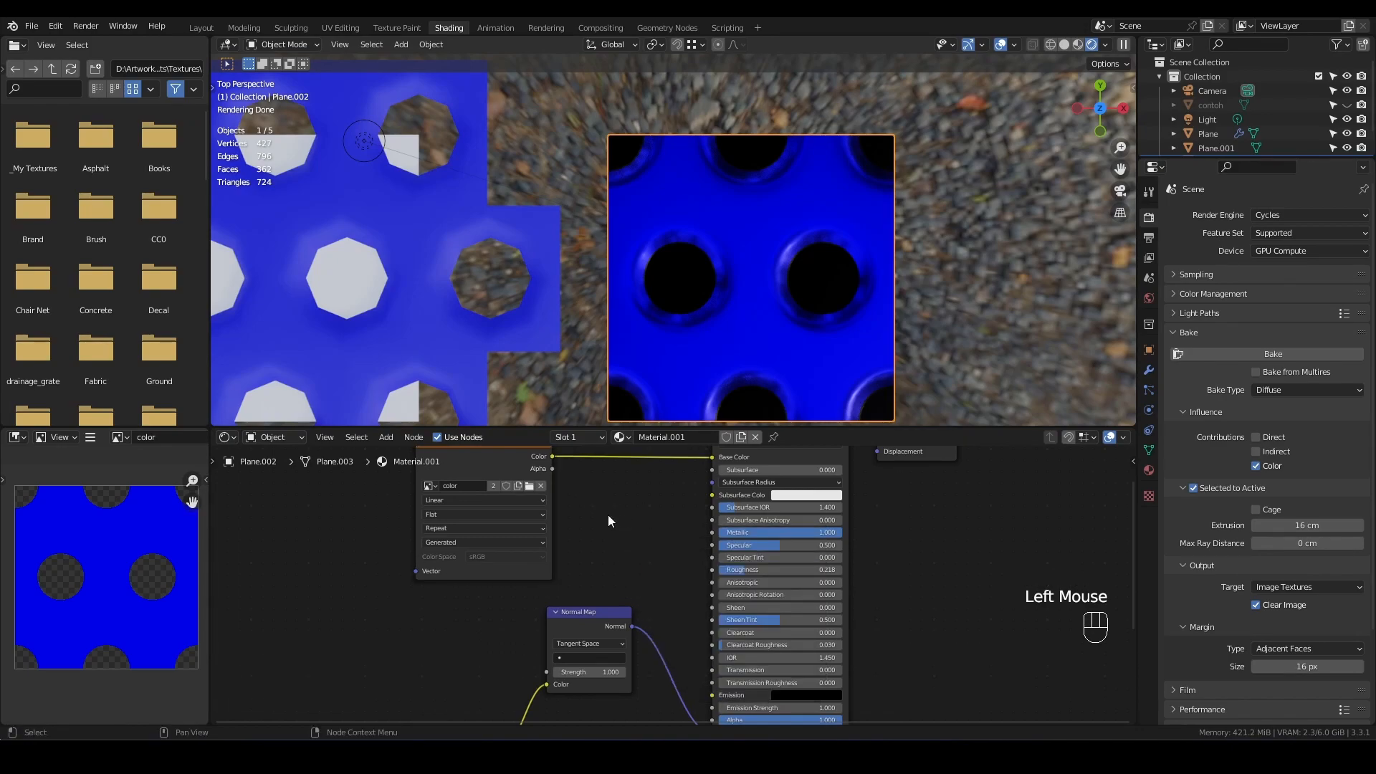
pyautogui.scroll(-2, 608, 515)
pyautogui.moveTo(584, 527); pyautogui.dragTo(574, 490, button='middle')
pyautogui.moveTo(544, 465); pyautogui.dragTo(673, 665)
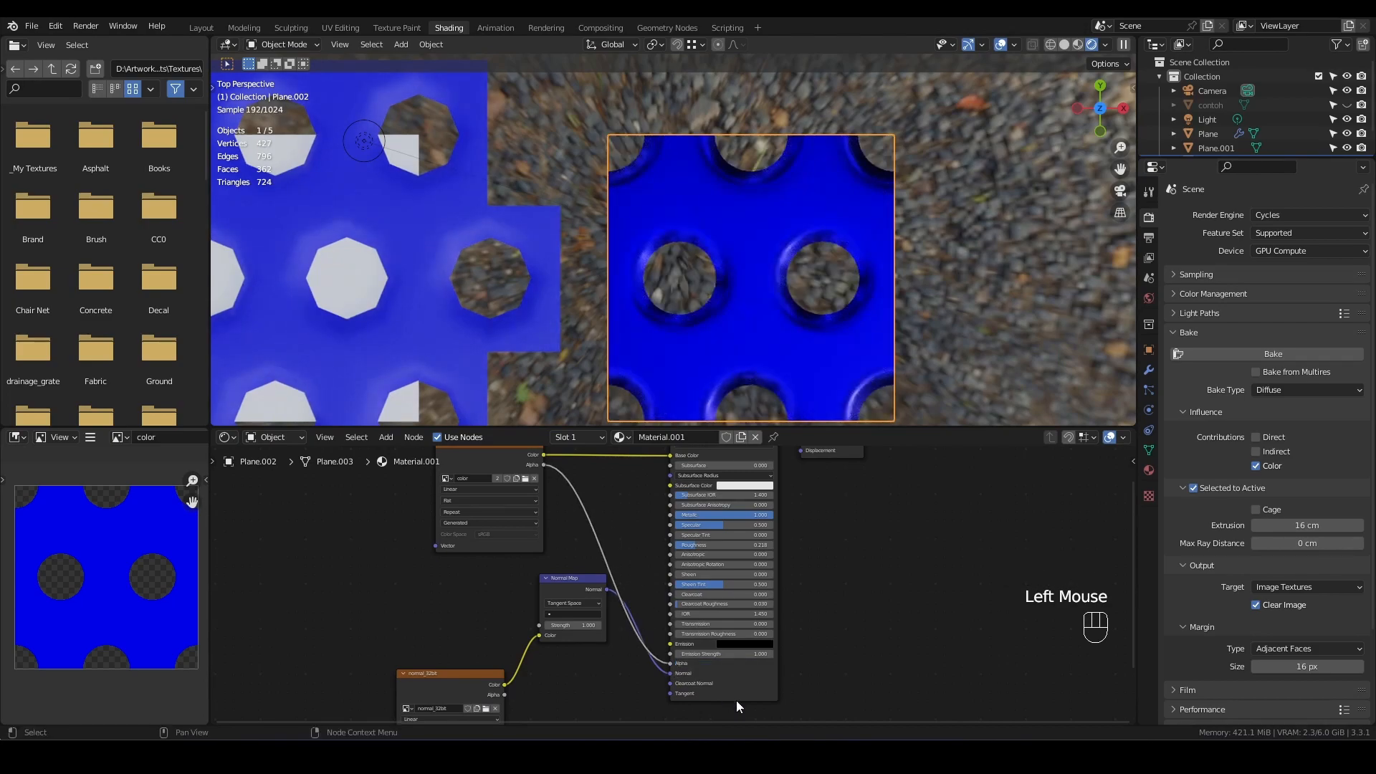
# Move the normal_32bit and color texture nodes closer together to tidy the metal plane's material node layout
pyautogui.moveTo(741, 313); pyautogui.dragTo(731, 277, button='middle')
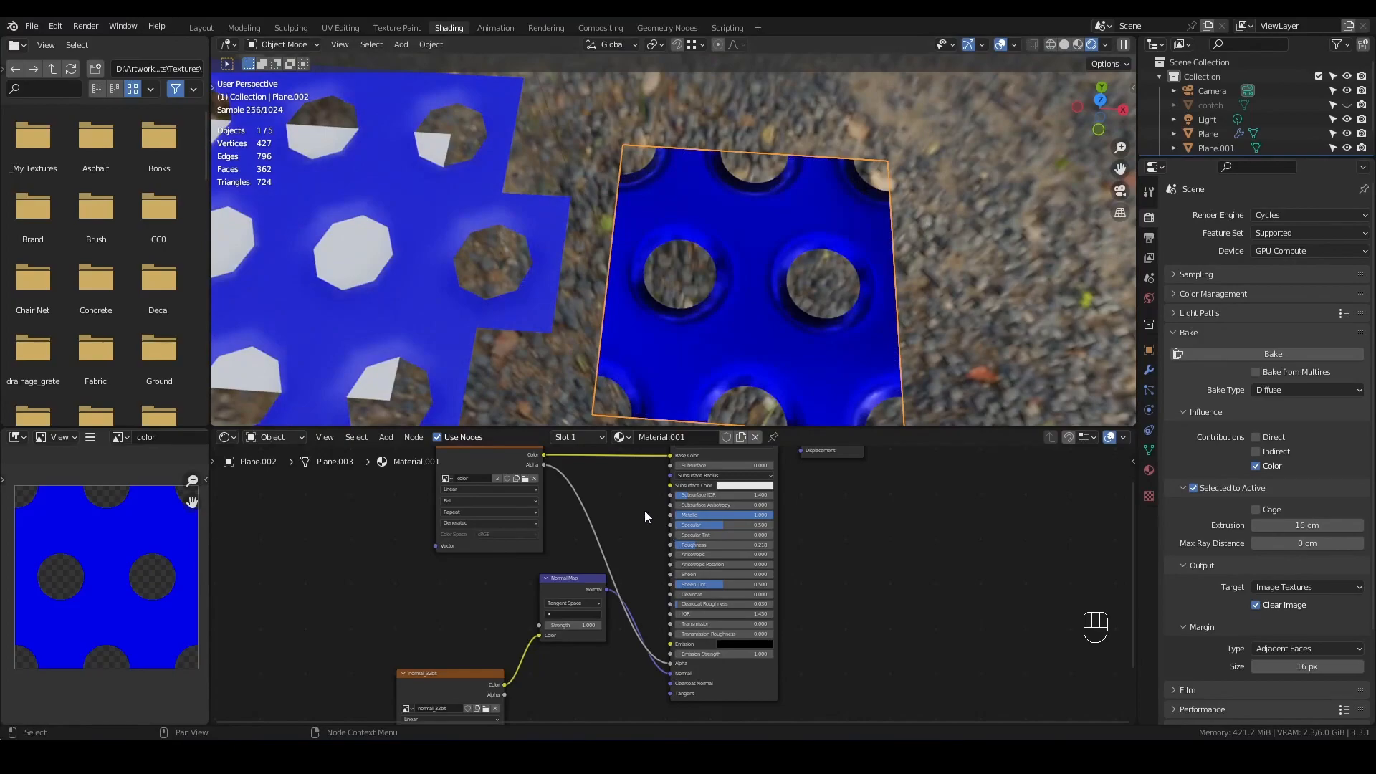
pyautogui.scroll(-5, 643, 510)
pyautogui.moveTo(510, 637); pyautogui.dragTo(581, 614, button='middle')
pyautogui.moveTo(580, 614); pyautogui.dragTo(570, 574)
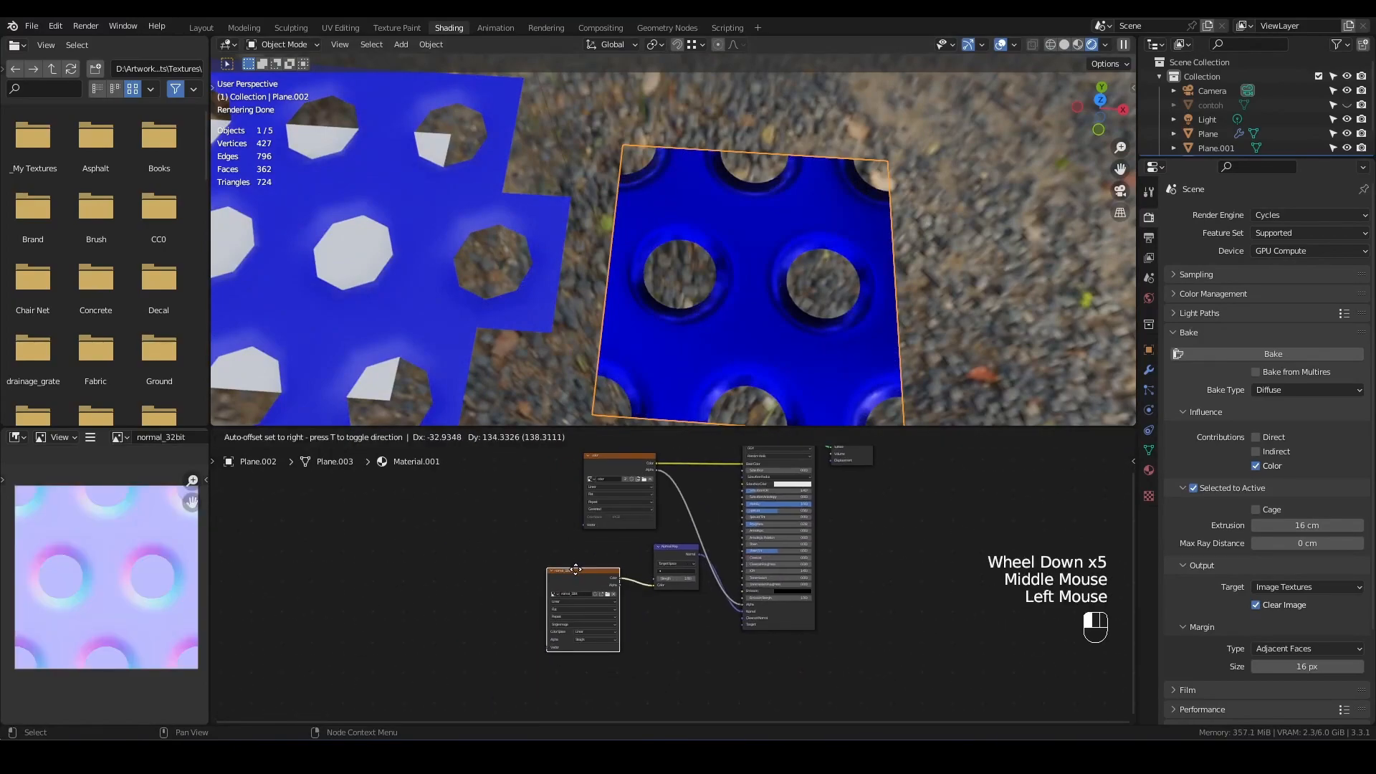
pyautogui.moveTo(617, 467); pyautogui.dragTo(584, 472)
# Add a Mapping node in front of the color and normal texture nodes
pyautogui.scroll(1, 506, 487)
pyautogui.scroll(2, 506, 487)
pyautogui.scroll(-1, 531, 489)
pyautogui.scroll(1, 531, 488)
pyautogui.hotkey('shift', 'a')
pyautogui.moveTo(483, 486)
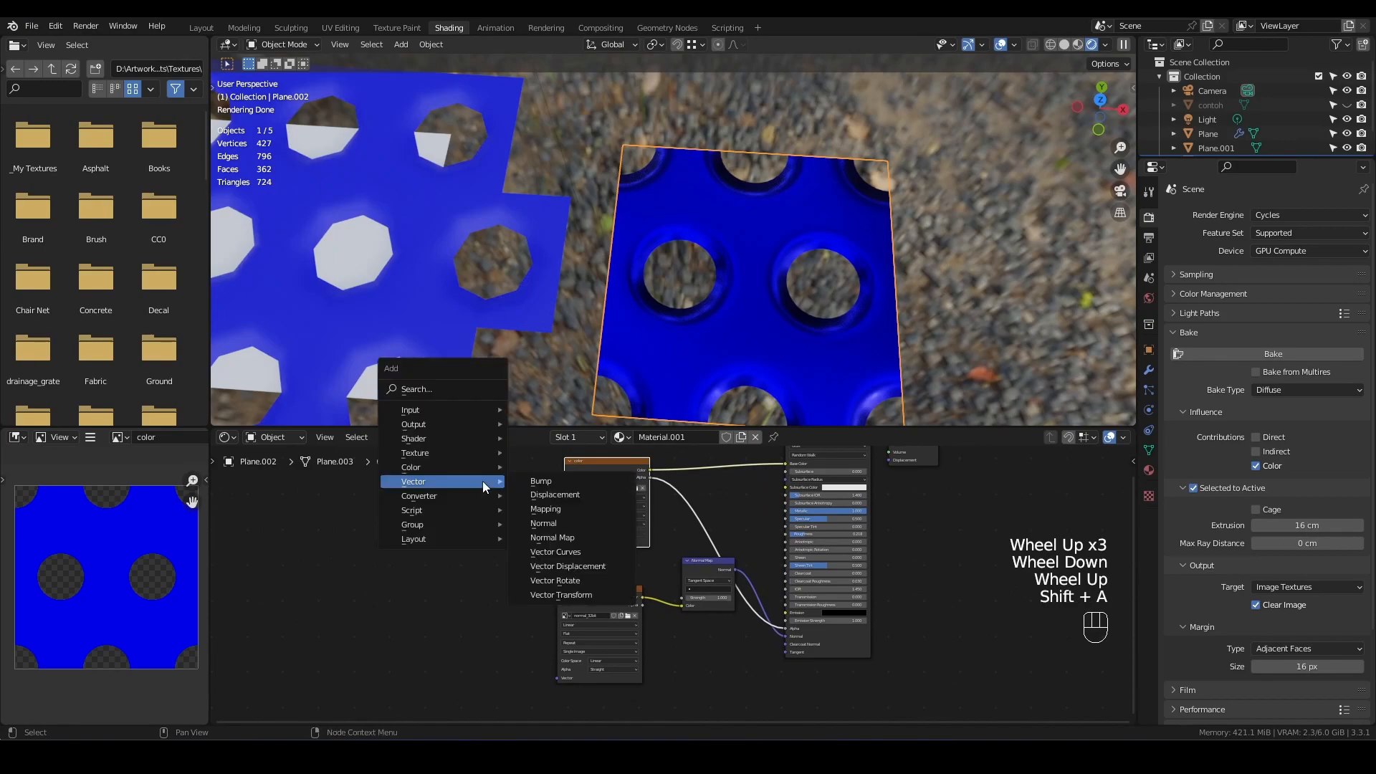
pyautogui.click(573, 510)
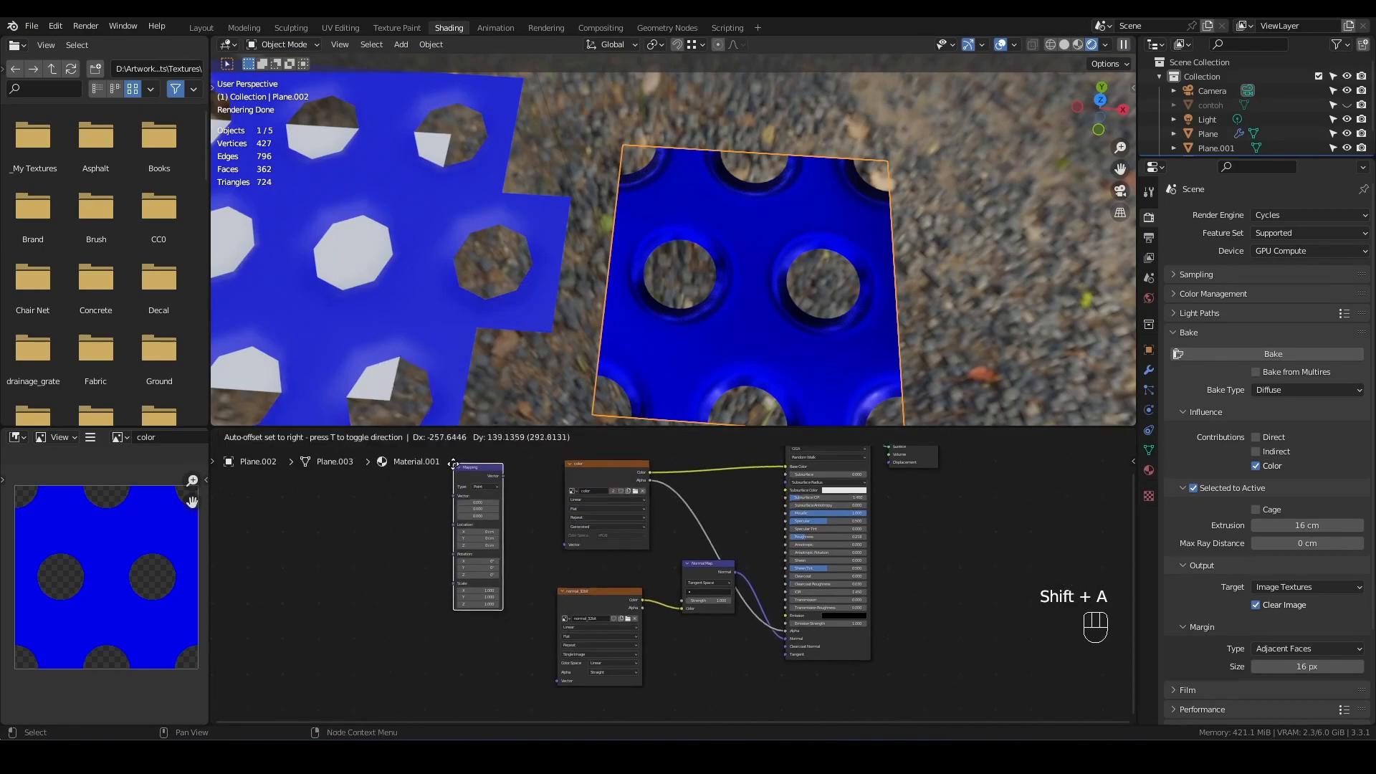
pyautogui.click(490, 498)
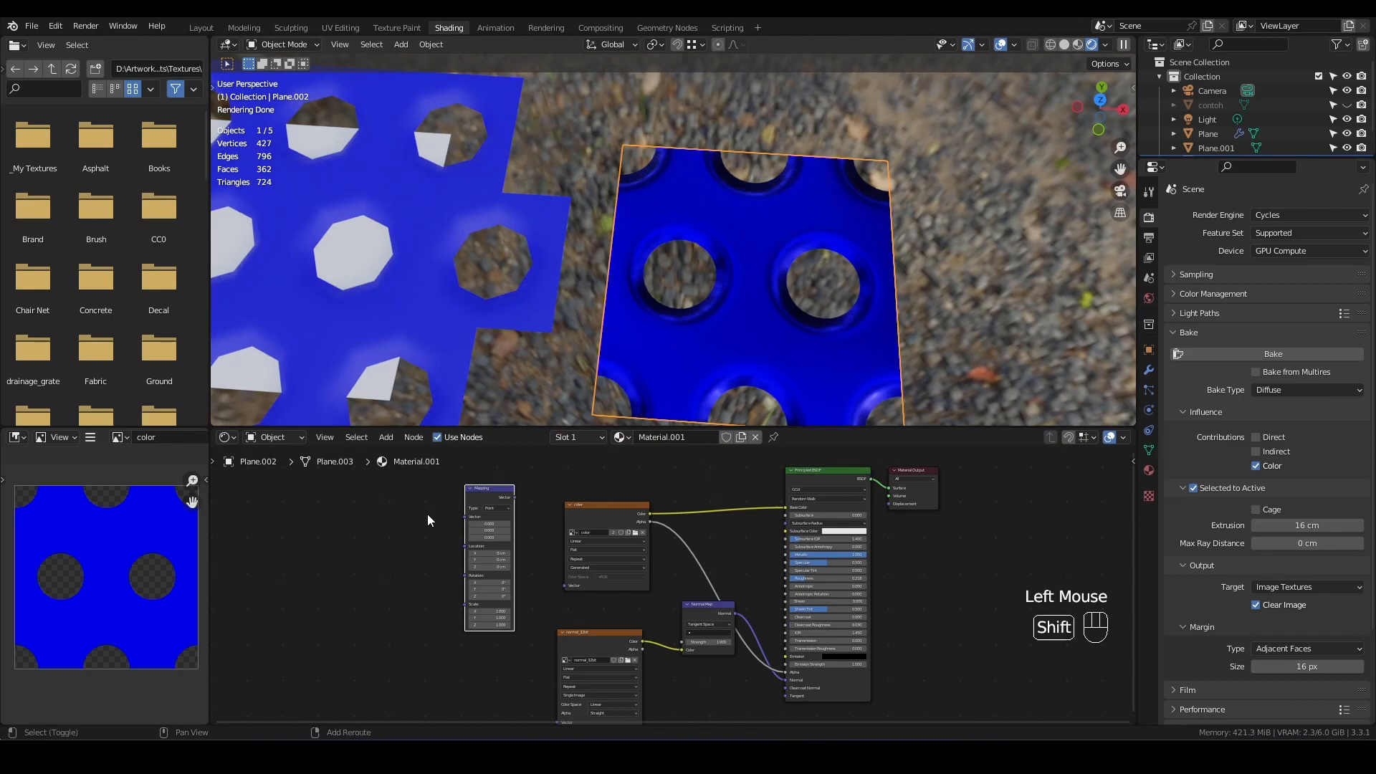
# Add a Texture Coordinate node in front of the Mapping node
pyautogui.hotkey('shift', 'a')
pyautogui.moveTo(398, 440)
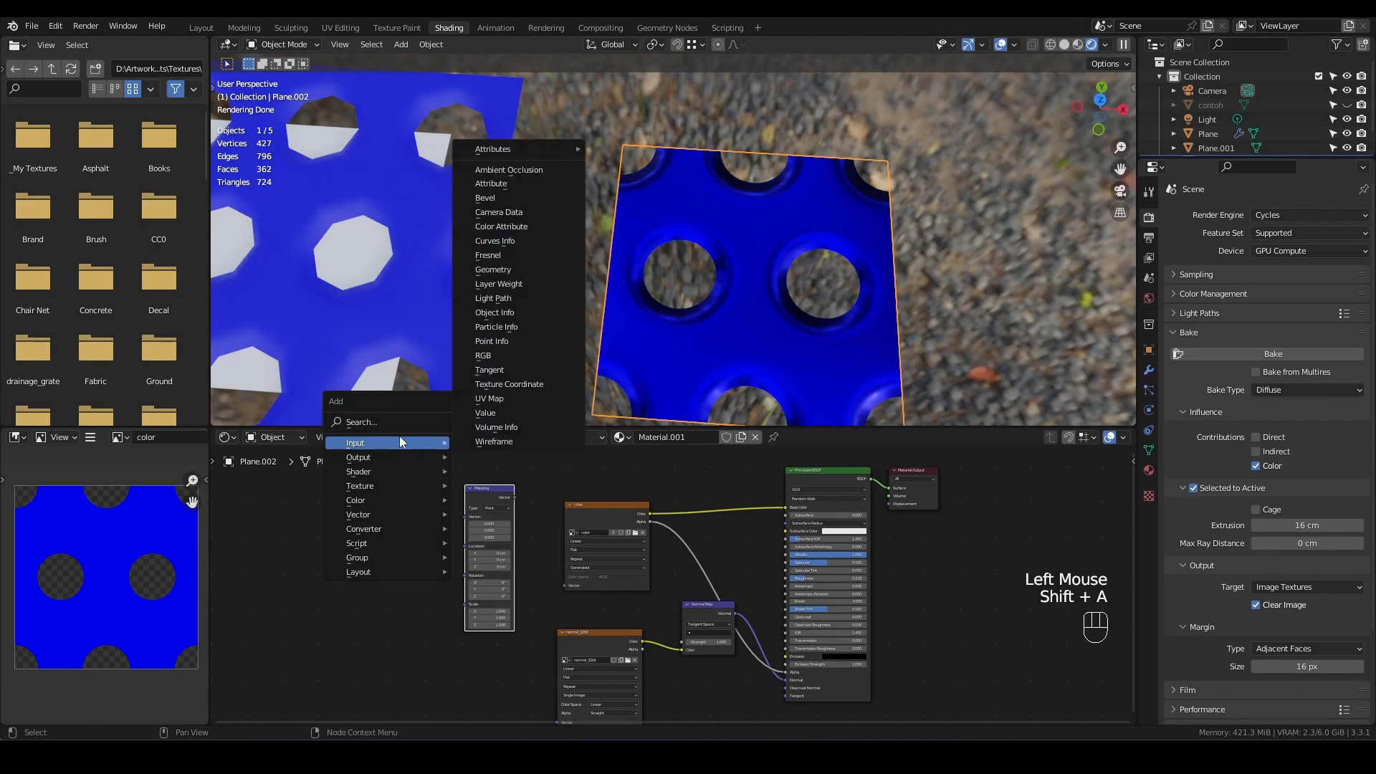
pyautogui.click(510, 384)
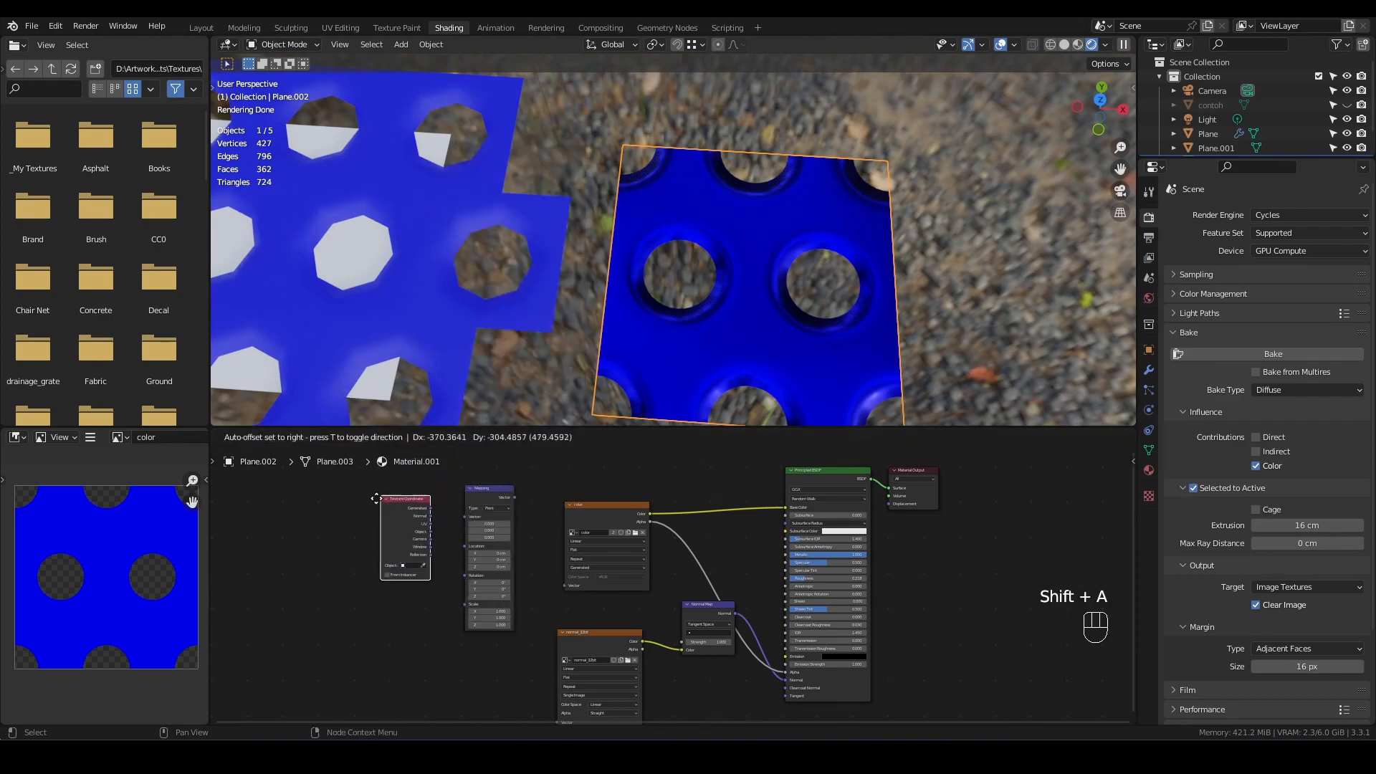
pyautogui.click(423, 527)
# Feed the UV coordinates through the Mapping node into the Vector inputs of both the color and normal_32bit textures
pyautogui.moveTo(423, 525); pyautogui.dragTo(564, 586)
pyautogui.moveTo(564, 583); pyautogui.dragTo(566, 582, button='middle')
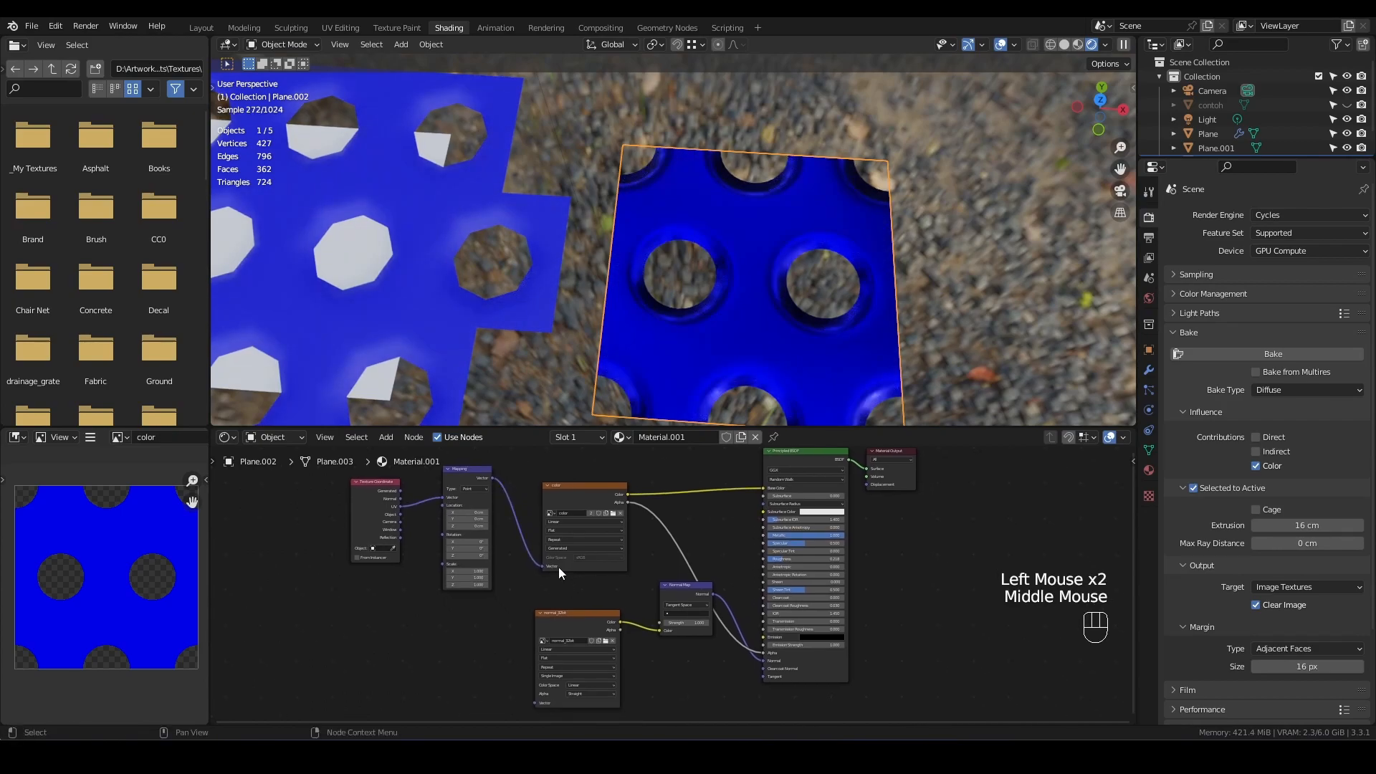
pyautogui.moveTo(493, 479); pyautogui.dragTo(535, 671)
pyautogui.moveTo(482, 527); pyautogui.dragTo(569, 582, button='middle')
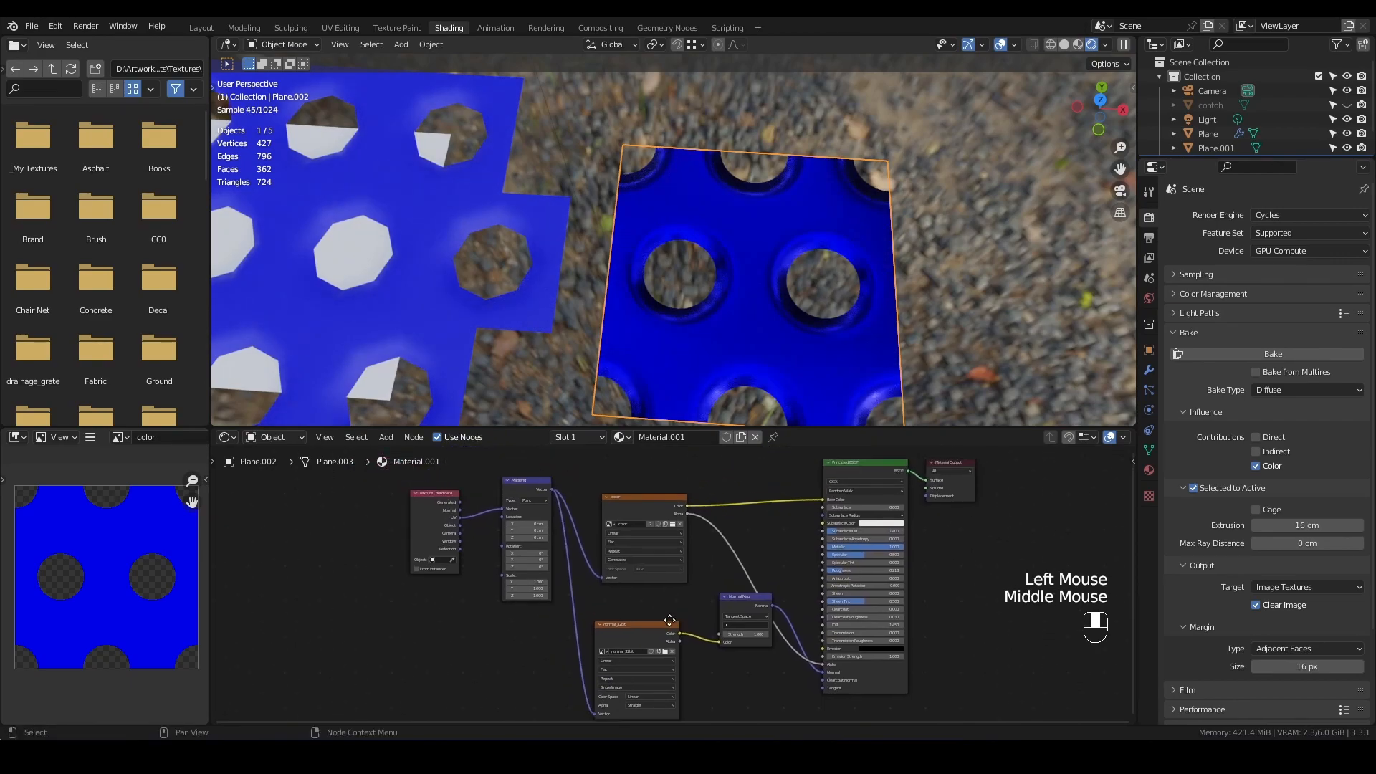
# Set the Mapping node's scale to 4 on all three axes and inspect the tiled perforations on the plane
pyautogui.click(563, 606)
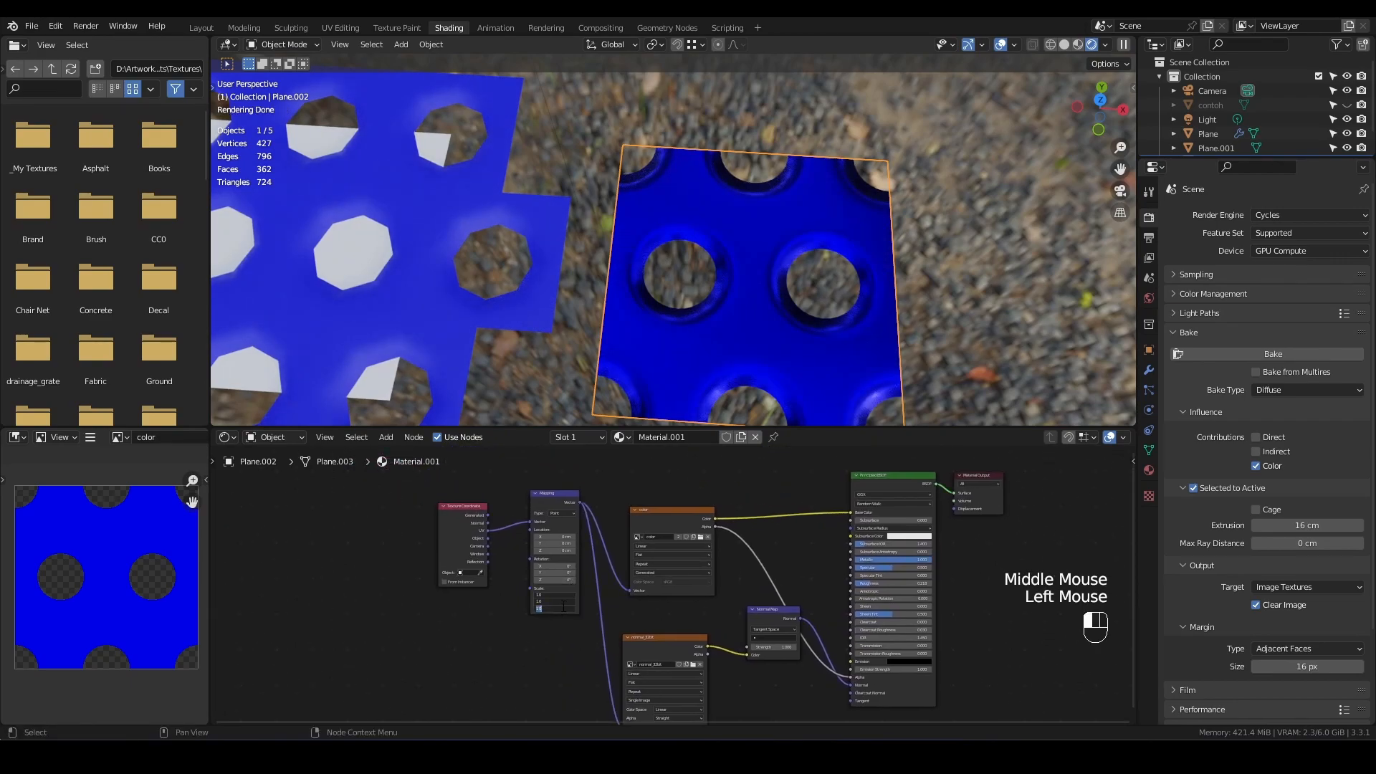
pyautogui.write('4')
pyautogui.press('Return')
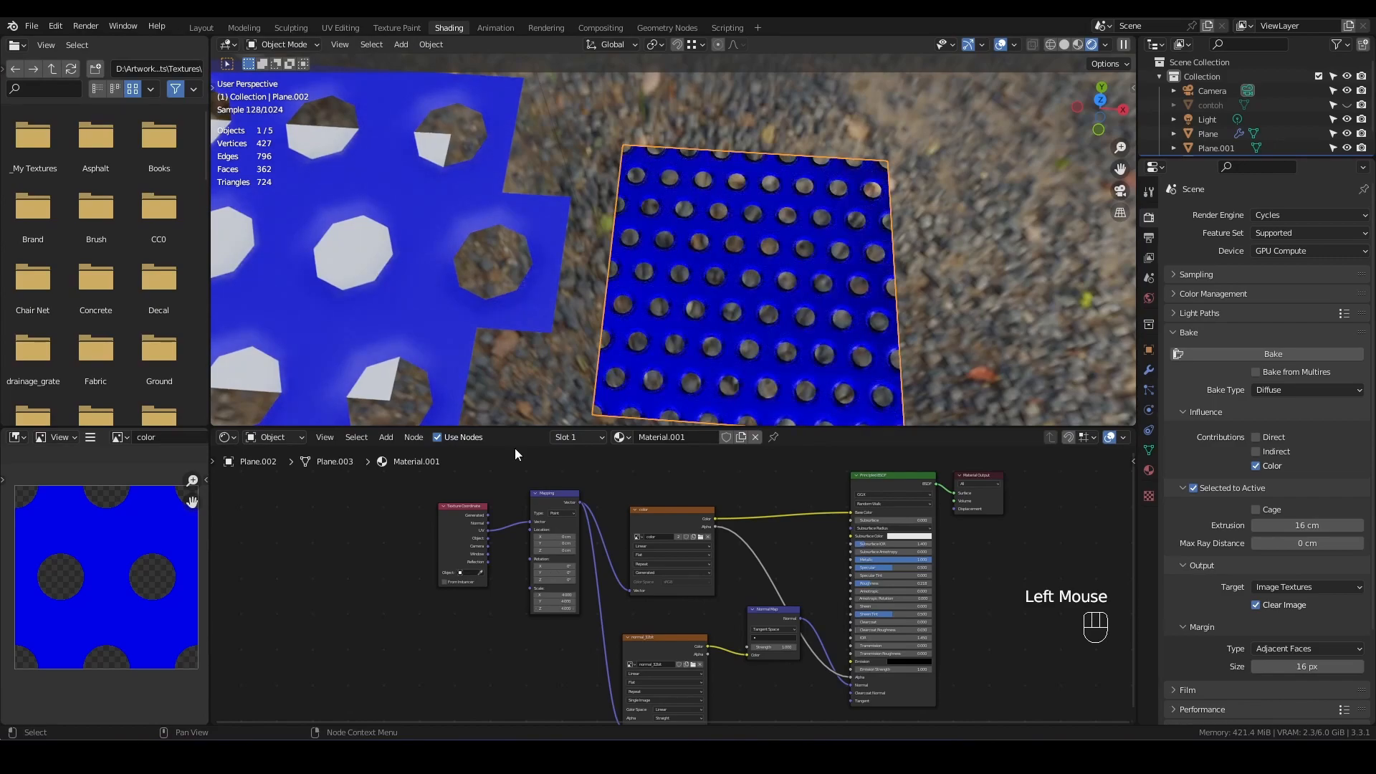
pyautogui.moveTo(728, 328); pyautogui.dragTo(676, 247, button='middle')
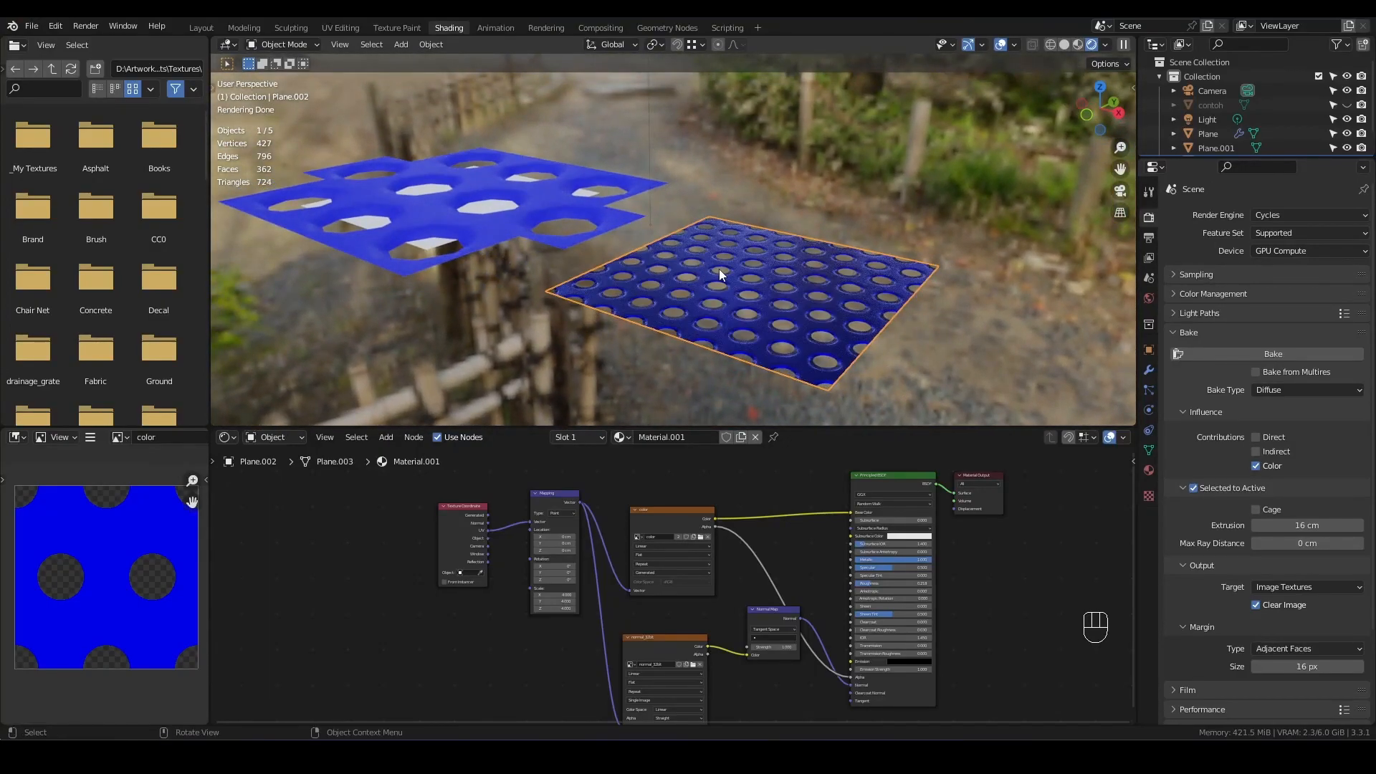
pyautogui.moveTo(755, 275); pyautogui.dragTo(756, 341, button='middle')
pyautogui.scroll(-2, 754, 338)
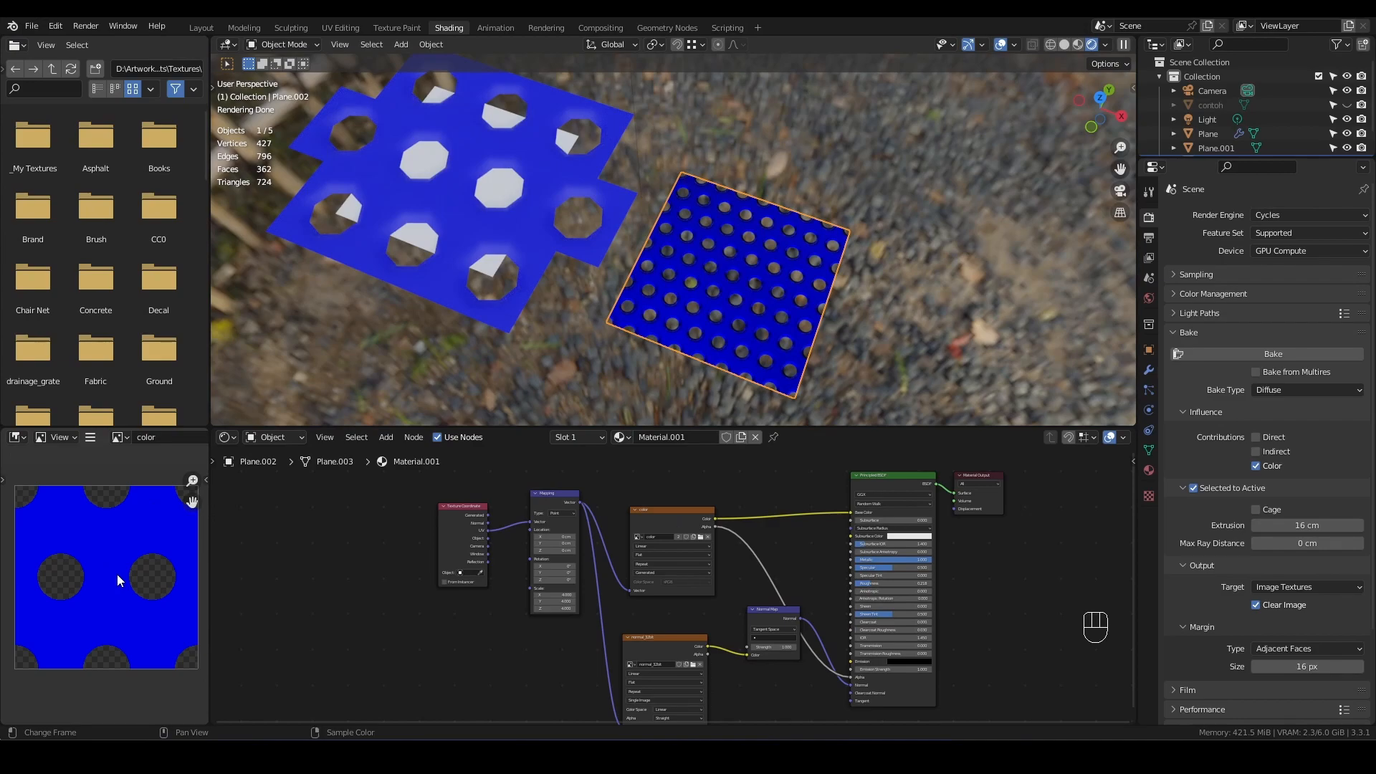
# Save the baked color image as color.png in the project's Textures folder, using 8-bit RGBA PNG format
pyautogui.hotkey('alt', 's')
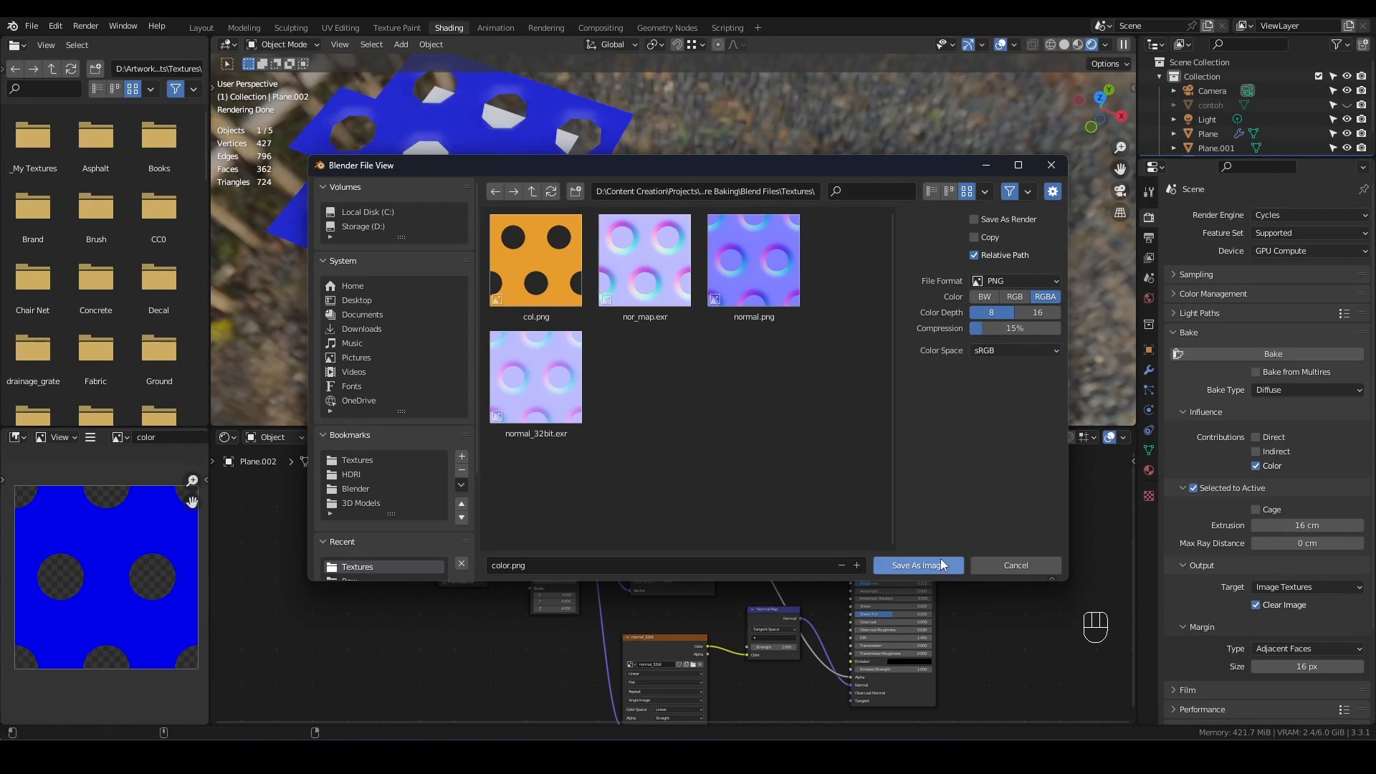
pyautogui.click(919, 566)
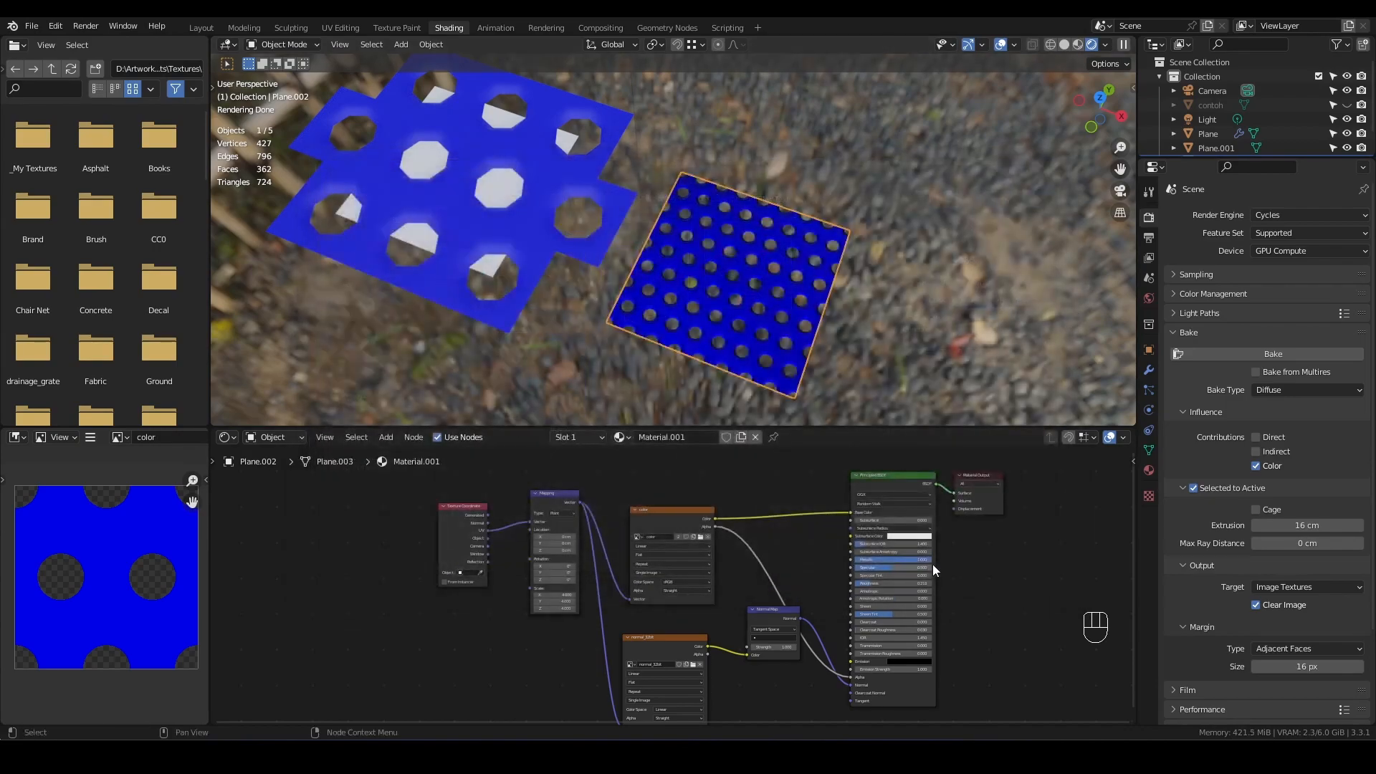